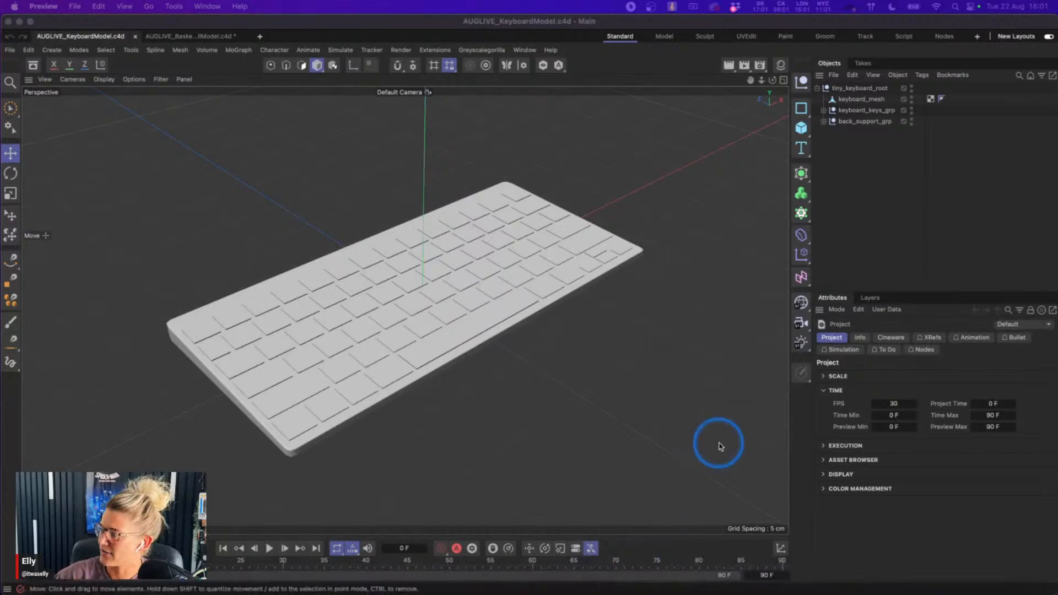
- View the reference image dsfzsfegr.jpg with the four renders, and put its window away
{"action": "left_click", "coordinate": [929, 580]}
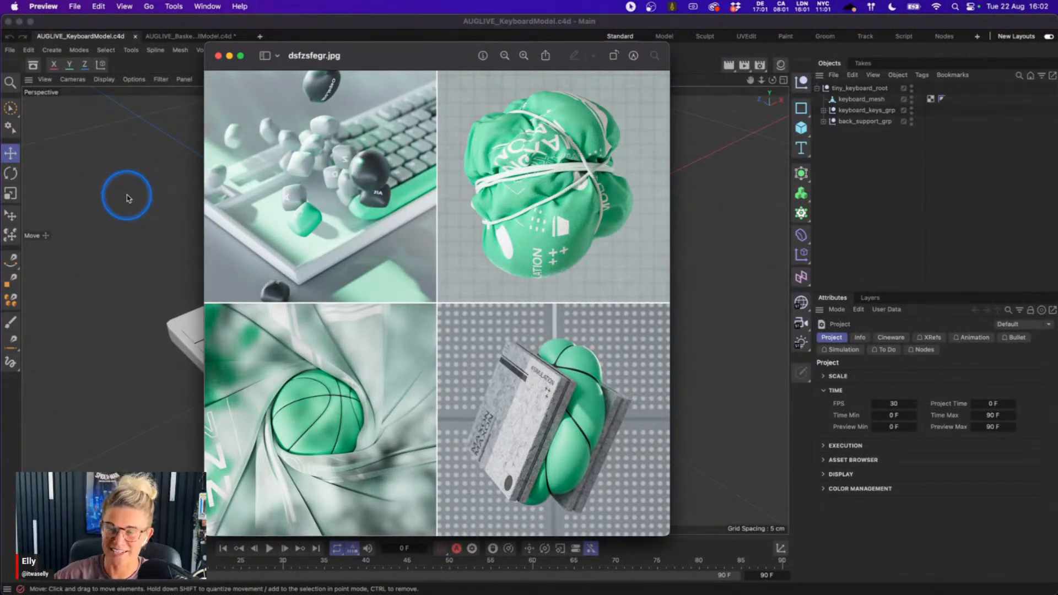
{"action": "left_click", "coordinate": [229, 57]}
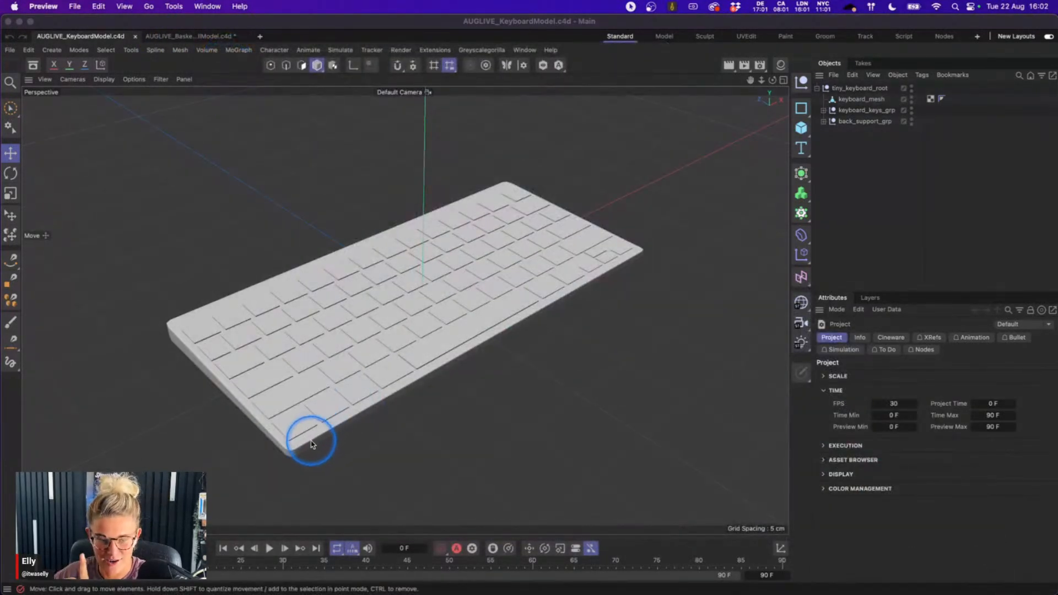
- Switch to Chrome to view the "Inflating keys" Instagram post, browse its creator's profile, and put the browser away
{"action": "mouse_move", "coordinate": [689, 593]}
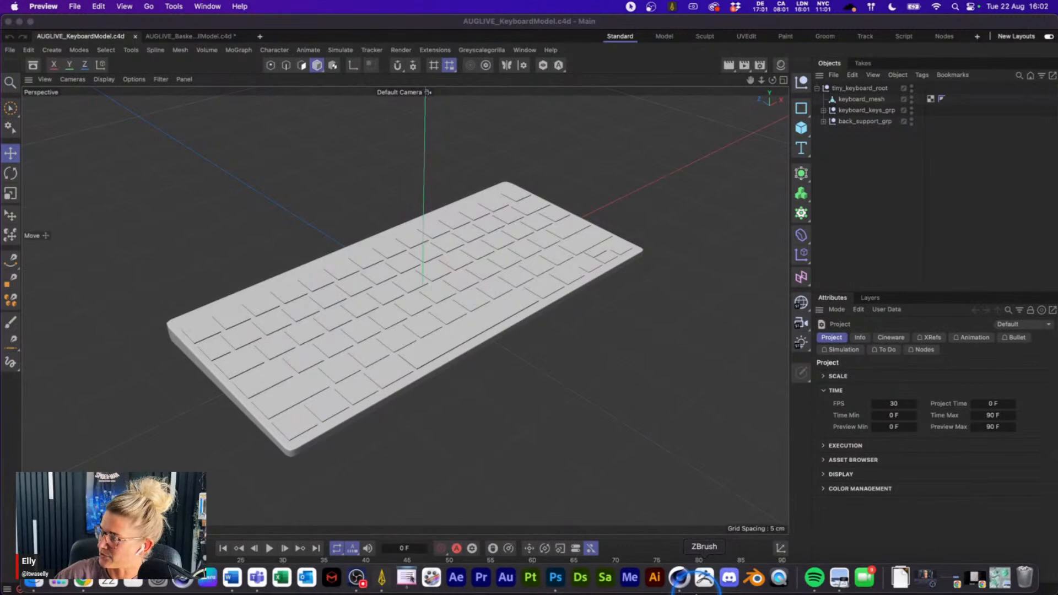
{"action": "left_click", "coordinate": [970, 576]}
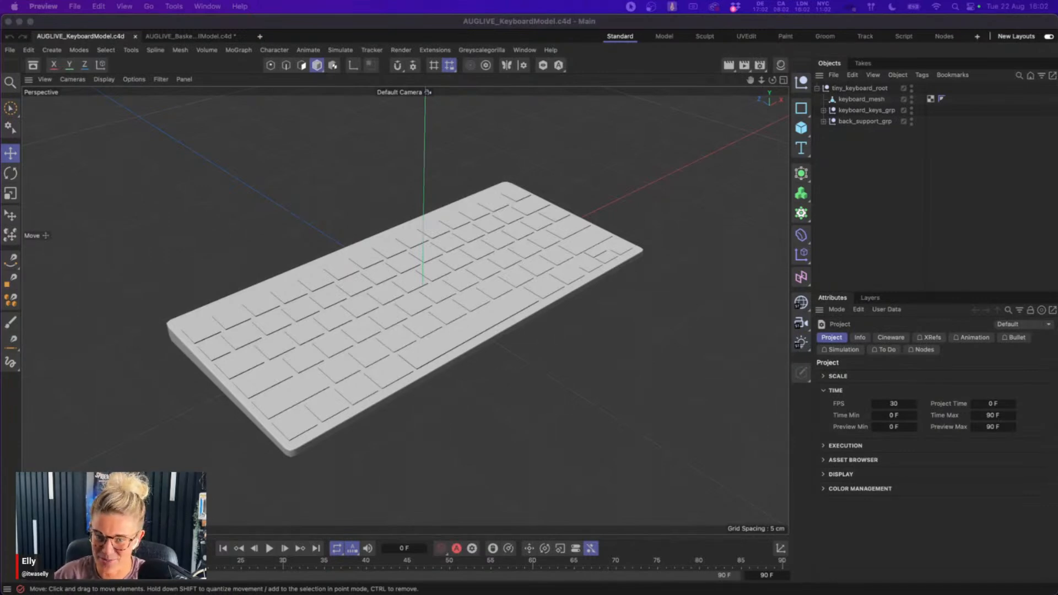
{"action": "left_click_drag", "start_coordinate": [257, 246], "coordinate": [702, 64]}
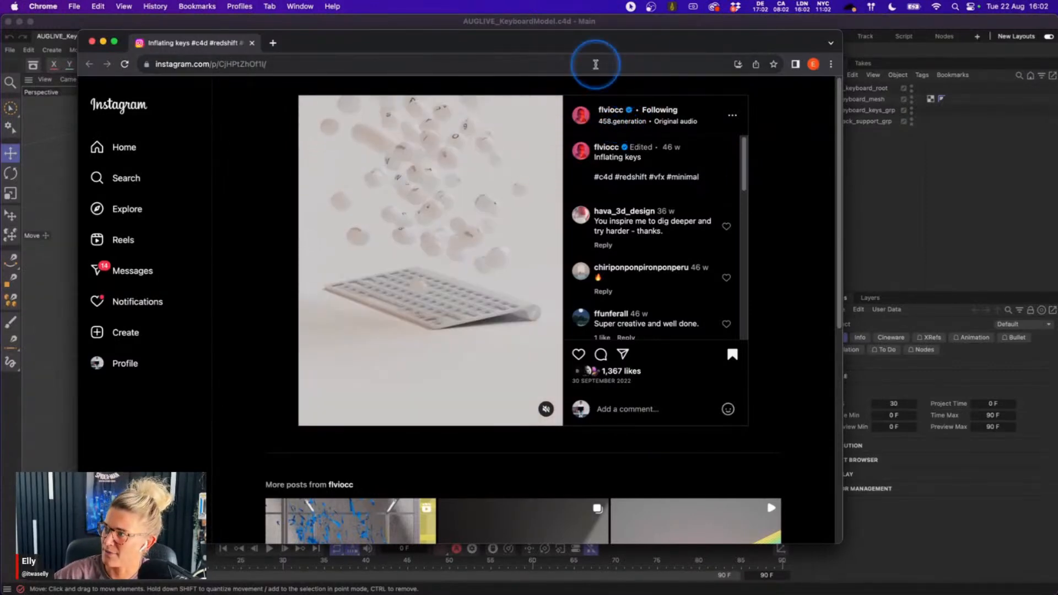
{"action": "mouse_move", "coordinate": [611, 112]}
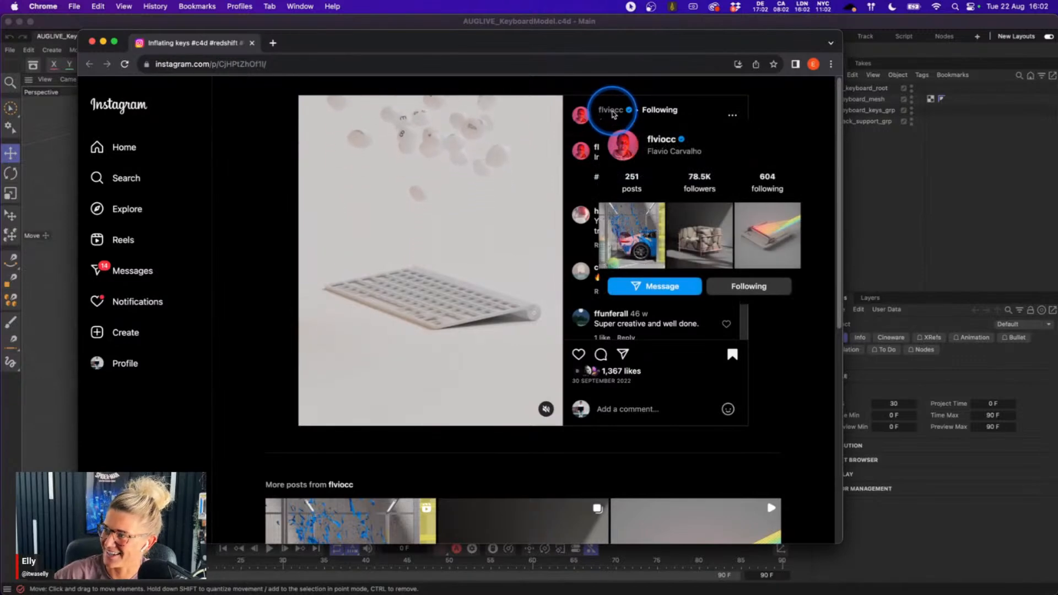
{"action": "left_click", "coordinate": [609, 113]}
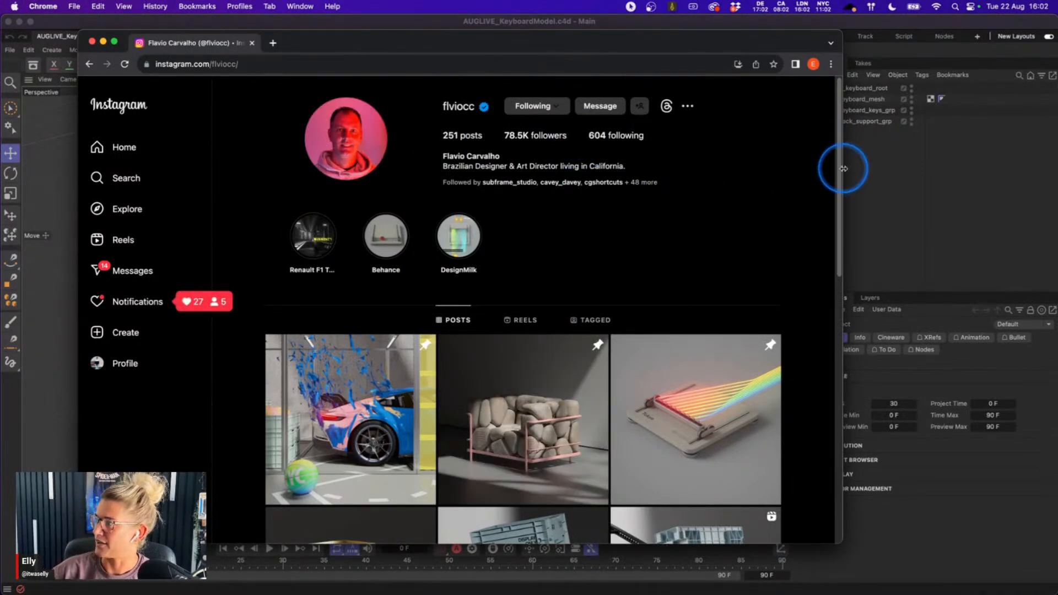
{"action": "scroll", "coordinate": [835, 199], "scroll_direction": "down", "scroll_amount": 2}
{"action": "scroll", "coordinate": [822, 254], "scroll_direction": "down", "scroll_amount": 5}
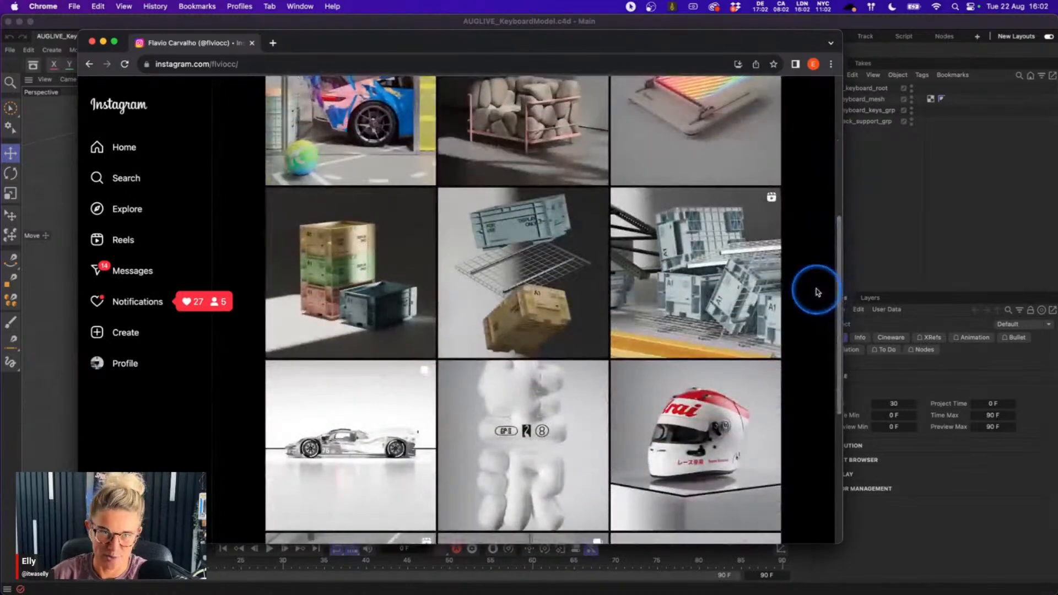
{"action": "left_click", "coordinate": [103, 41]}
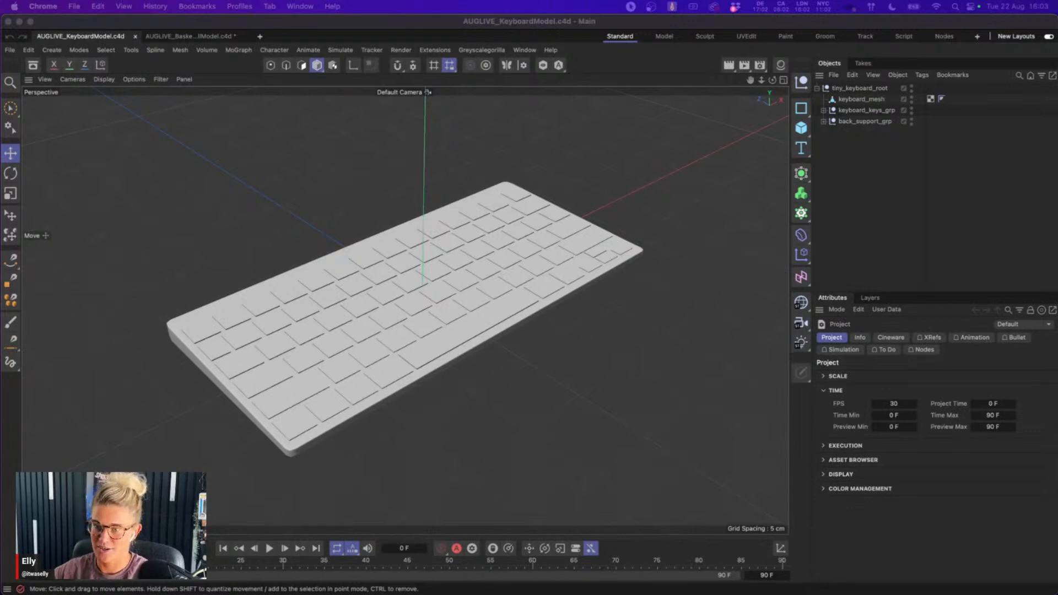
- Return to Cinema 4D and enlarge the icons in the object list
{"action": "left_click", "coordinate": [323, 197]}
{"action": "left_click_drag", "start_coordinate": [355, 286], "coordinate": [373, 298], "text": "alt"}
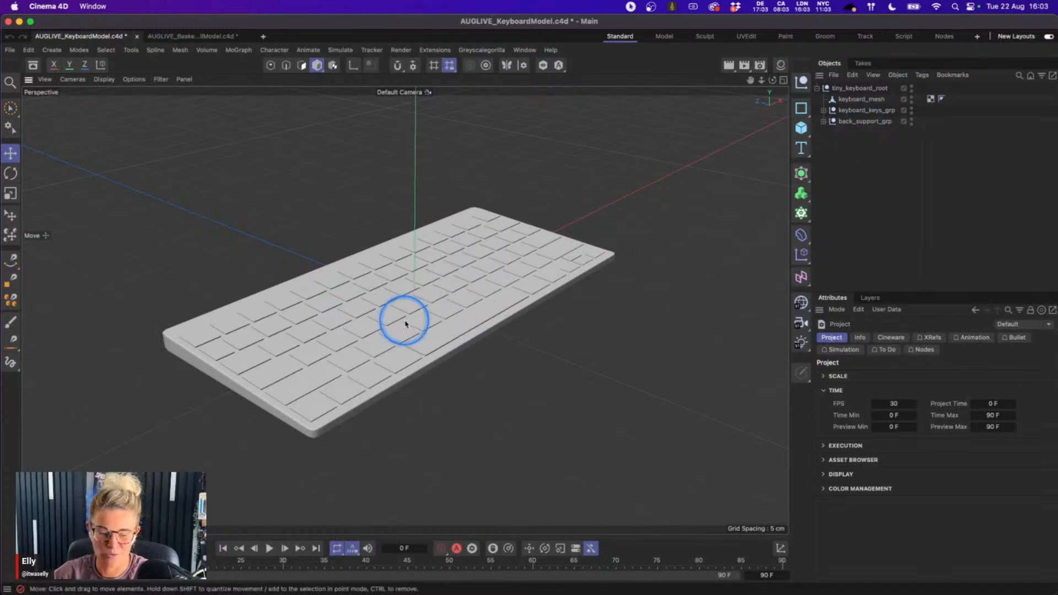
{"action": "left_click_drag", "start_coordinate": [403, 307], "coordinate": [431, 314], "text": "alt"}
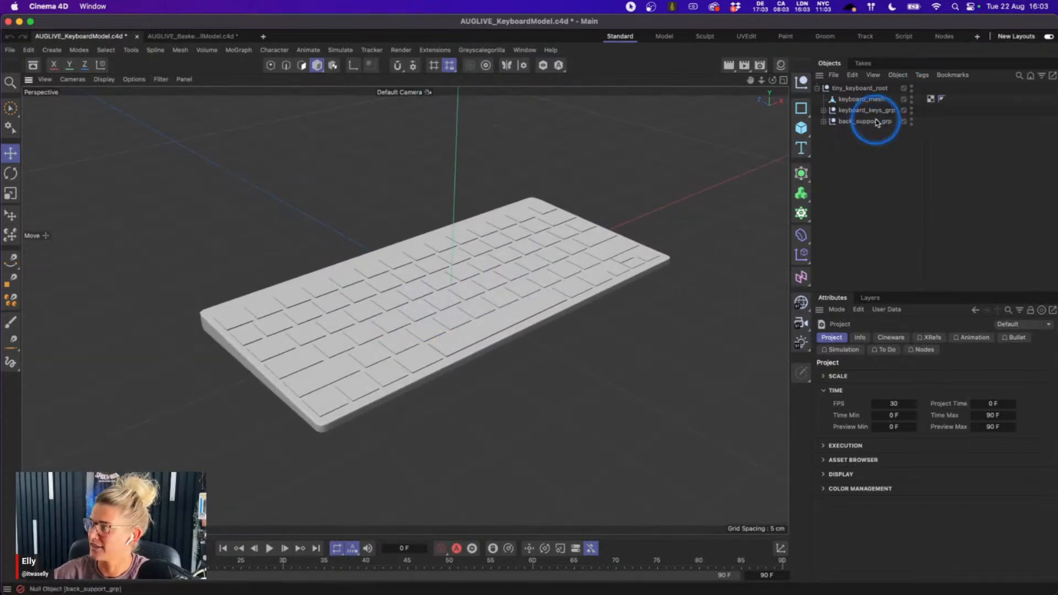
{"action": "left_click", "coordinate": [860, 88]}
{"action": "left_click", "coordinate": [898, 75]}
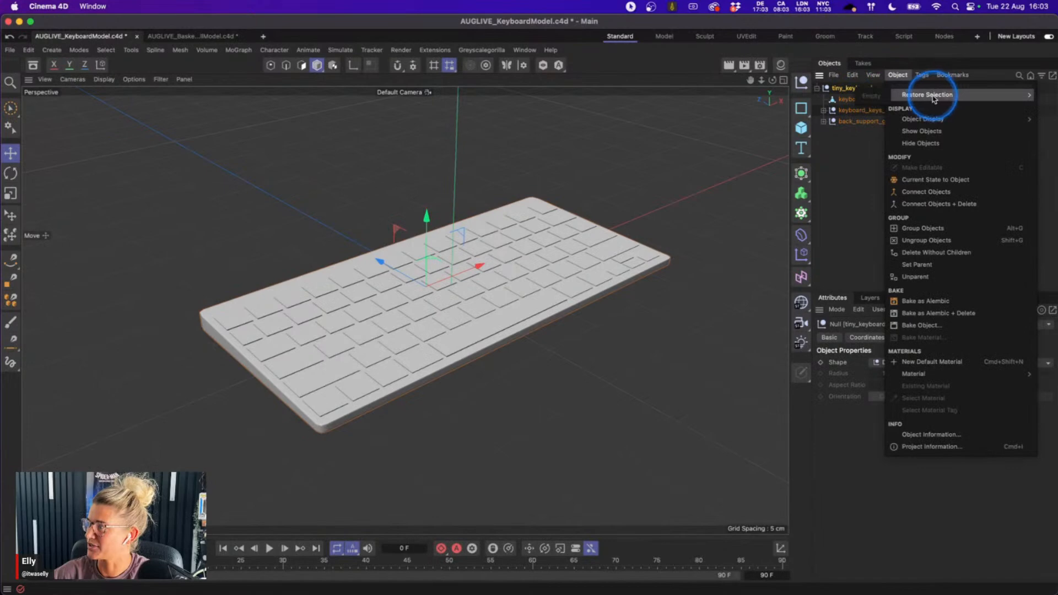
{"action": "mouse_move", "coordinate": [873, 74]}
{"action": "mouse_move", "coordinate": [904, 94]}
{"action": "left_click", "coordinate": [994, 130]}
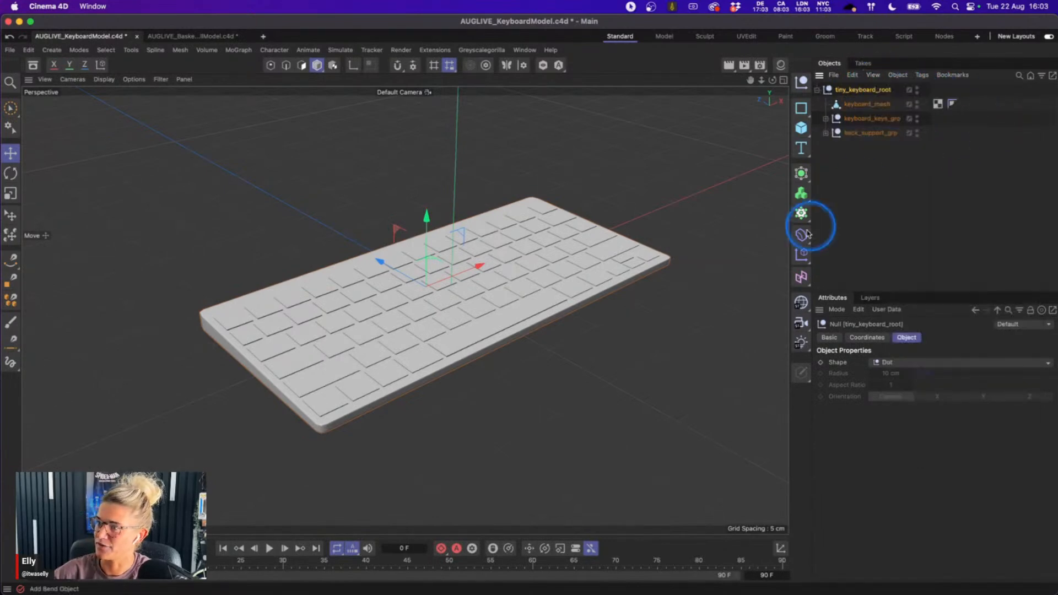
- Raise keyboard_mesh above the keys to show it as a separate part, and undo the move
{"action": "left_click_drag", "start_coordinate": [541, 354], "coordinate": [518, 346], "text": "alt"}
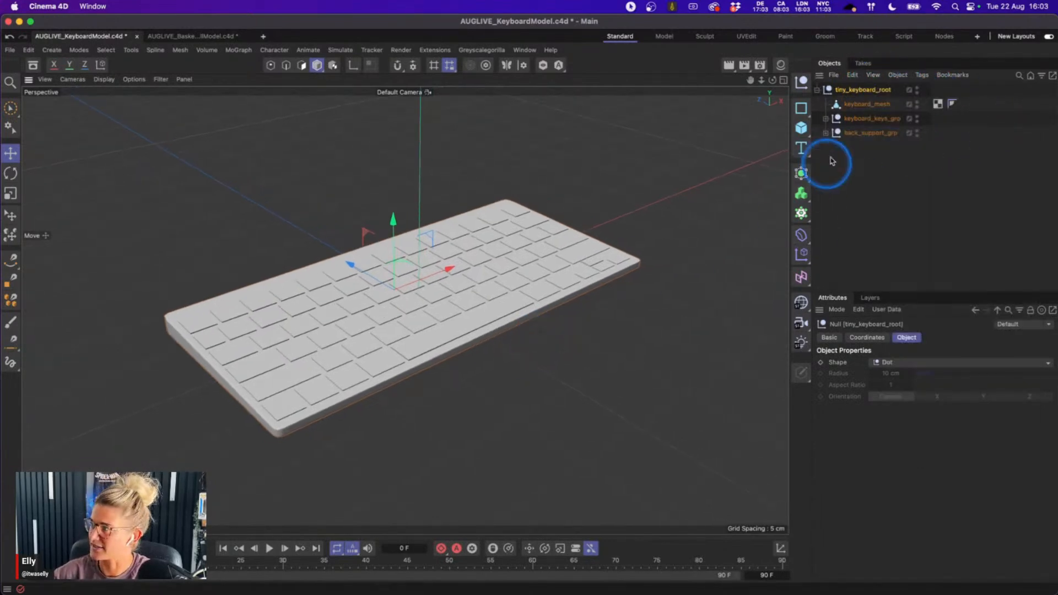
{"action": "left_click", "coordinate": [874, 106]}
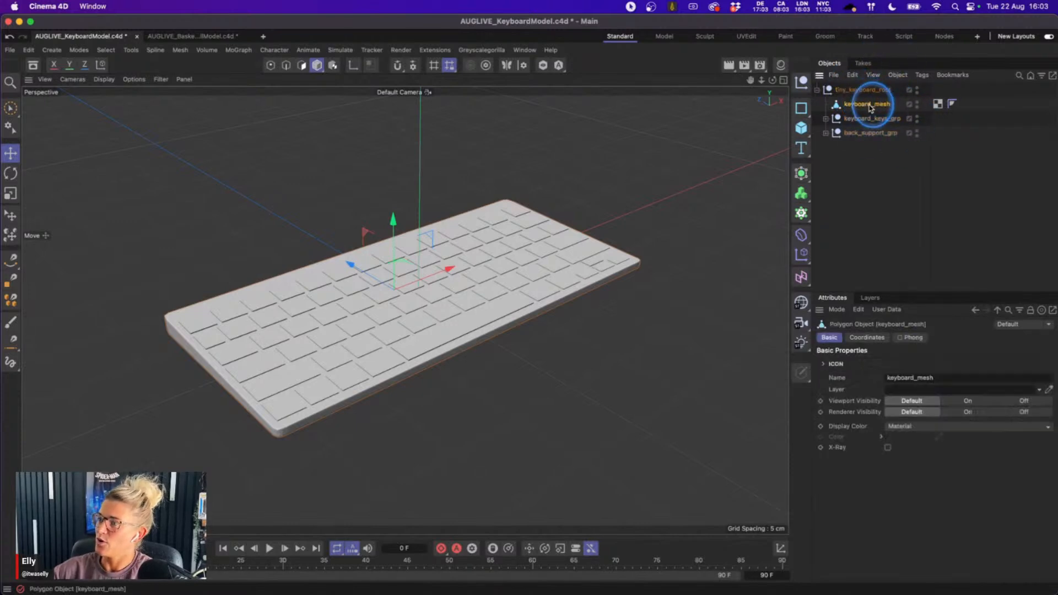
{"action": "left_click_drag", "start_coordinate": [397, 220], "coordinate": [401, 170]}
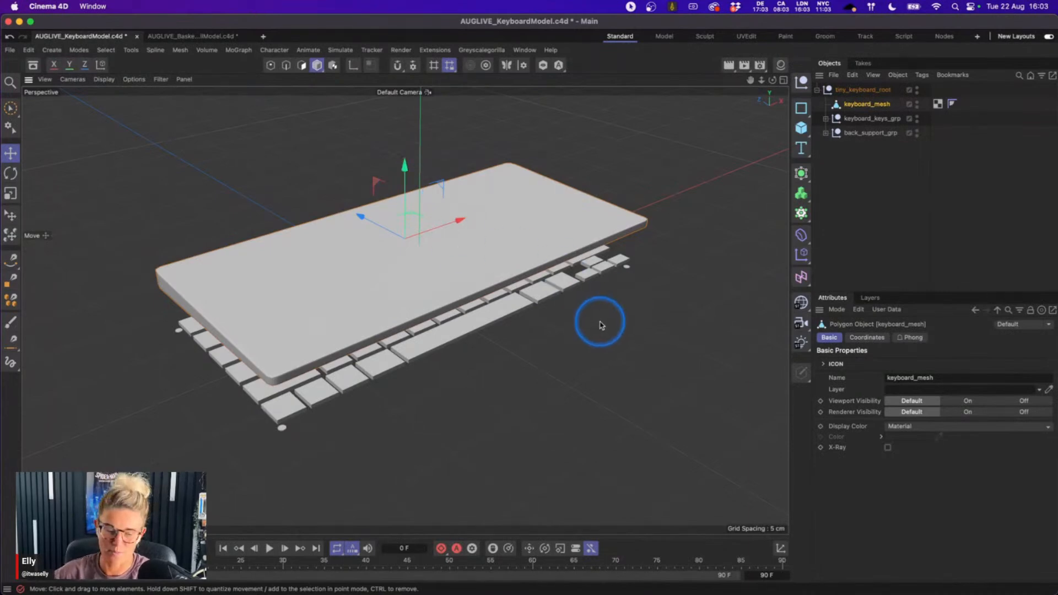
{"action": "key", "text": "super+z"}
- Show the key meshes inside keyboard_keys_grp, raise the whole group above the keyboard body, and undo the move
{"action": "left_click", "coordinate": [825, 118]}
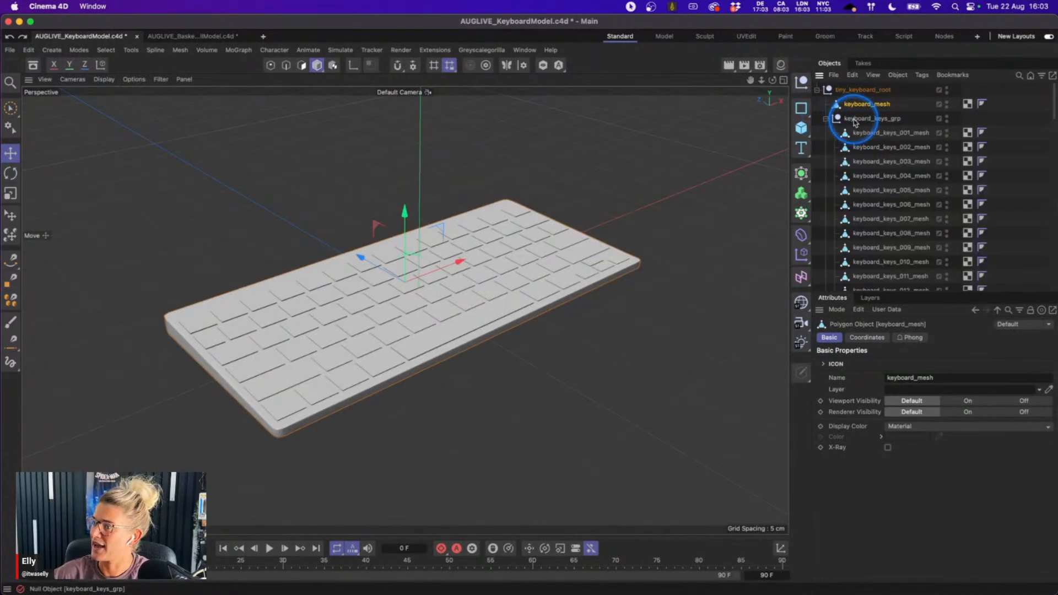
{"action": "left_click", "coordinate": [859, 118]}
{"action": "left_click_drag", "start_coordinate": [390, 229], "coordinate": [393, 175]}
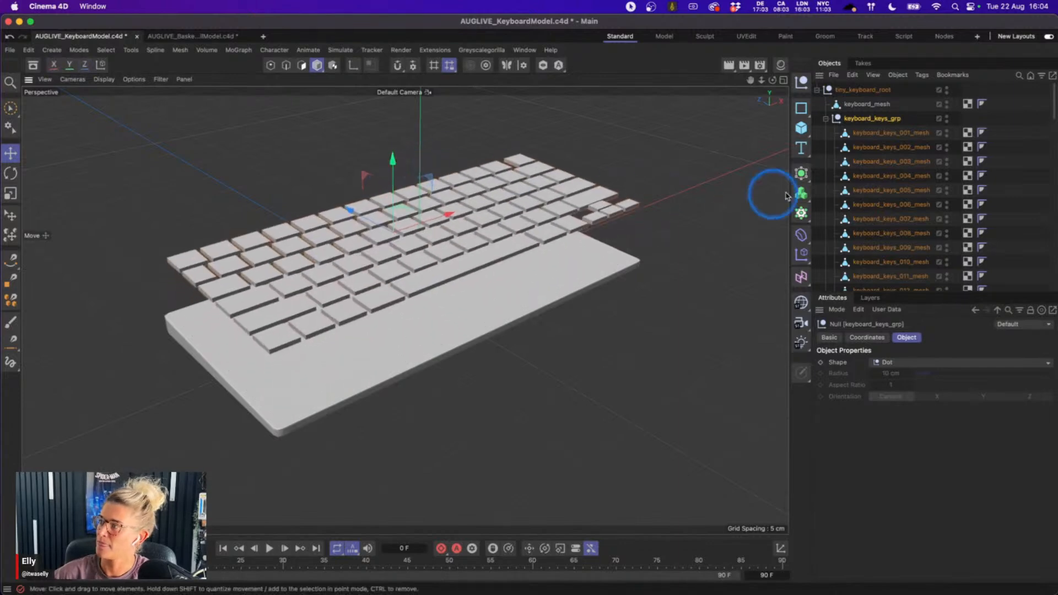
{"action": "key", "text": "super+z"}
{"action": "left_click", "coordinate": [825, 118]}
- Raise back_support_grp above the keyboard to identify its small feet, and delete the group
{"action": "left_click", "coordinate": [863, 134]}
{"action": "left_click_drag", "start_coordinate": [392, 220], "coordinate": [393, 148]}
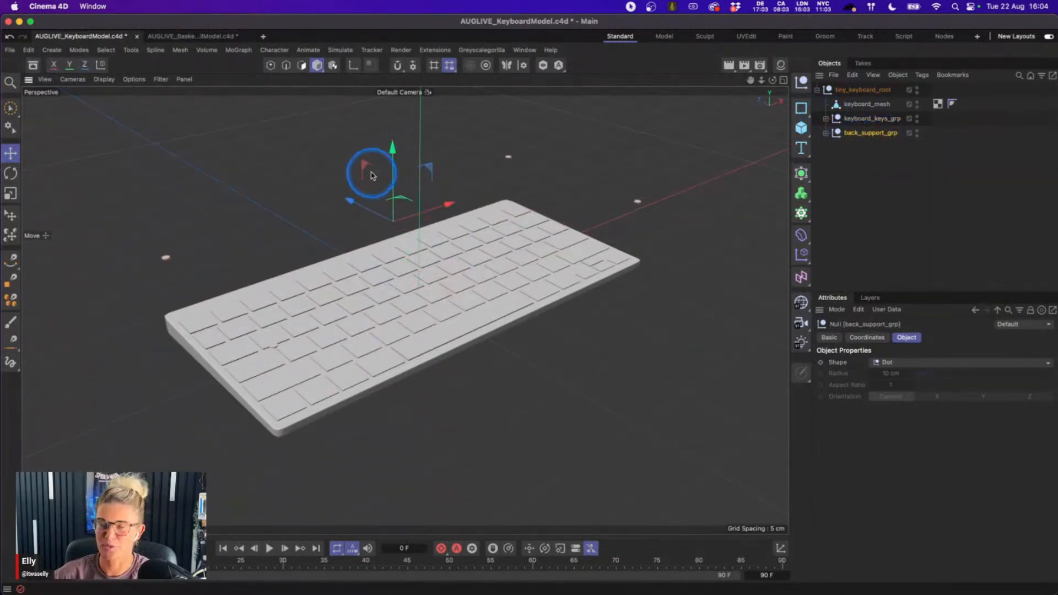
{"action": "key", "text": "Delete"}
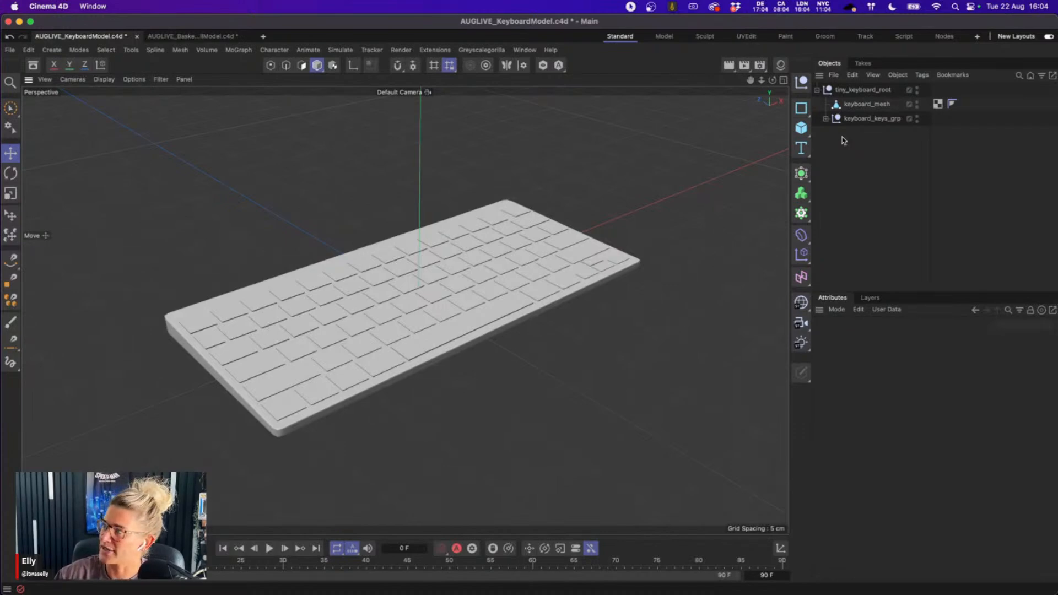
- Move keyboard_mesh out of tiny_keyboard_root to the top of the hierarchy, and check the individual key meshes in keyboard_keys_grp
{"action": "left_click", "coordinate": [862, 104]}
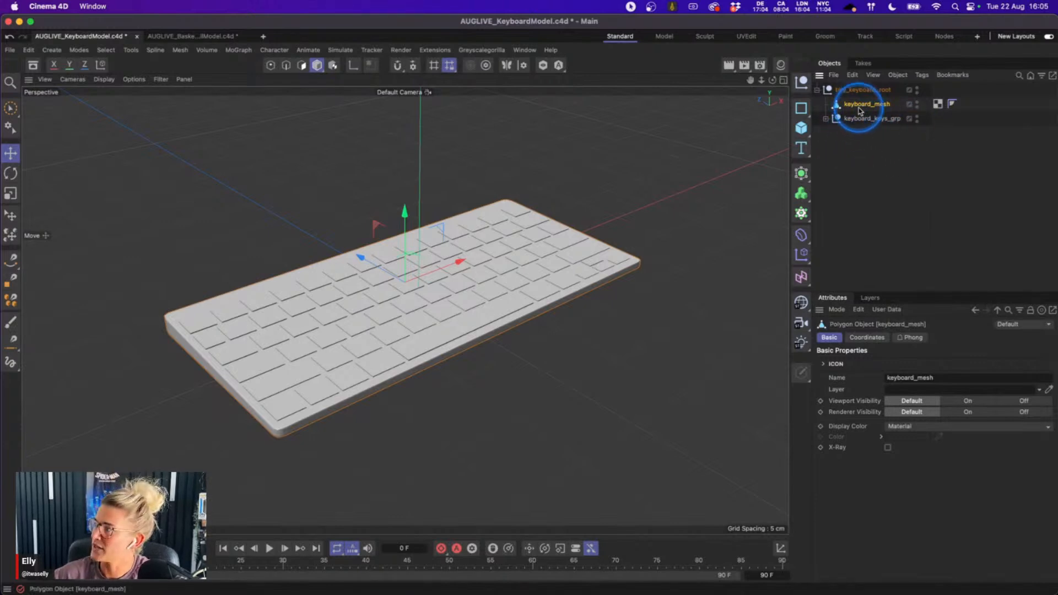
{"action": "left_click_drag", "start_coordinate": [860, 87], "coordinate": [861, 86]}
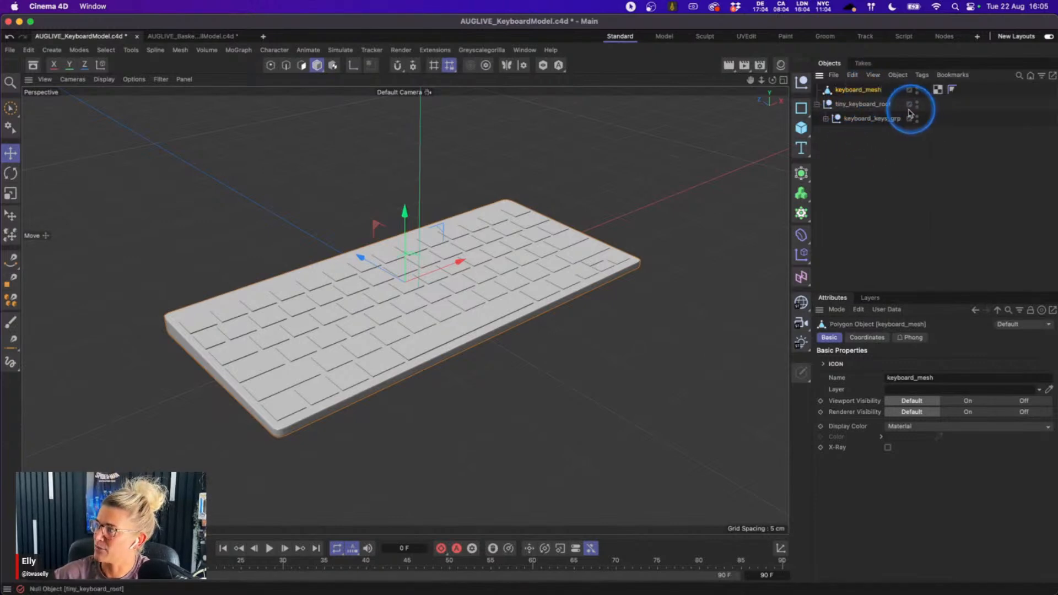
{"action": "left_click", "coordinate": [859, 119]}
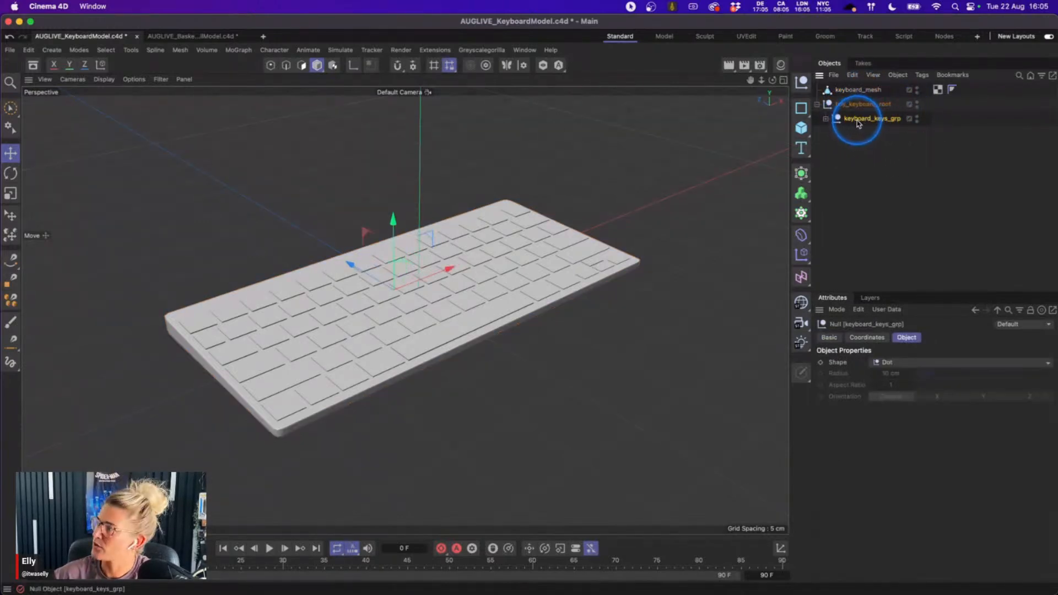
{"action": "left_click", "coordinate": [825, 119]}
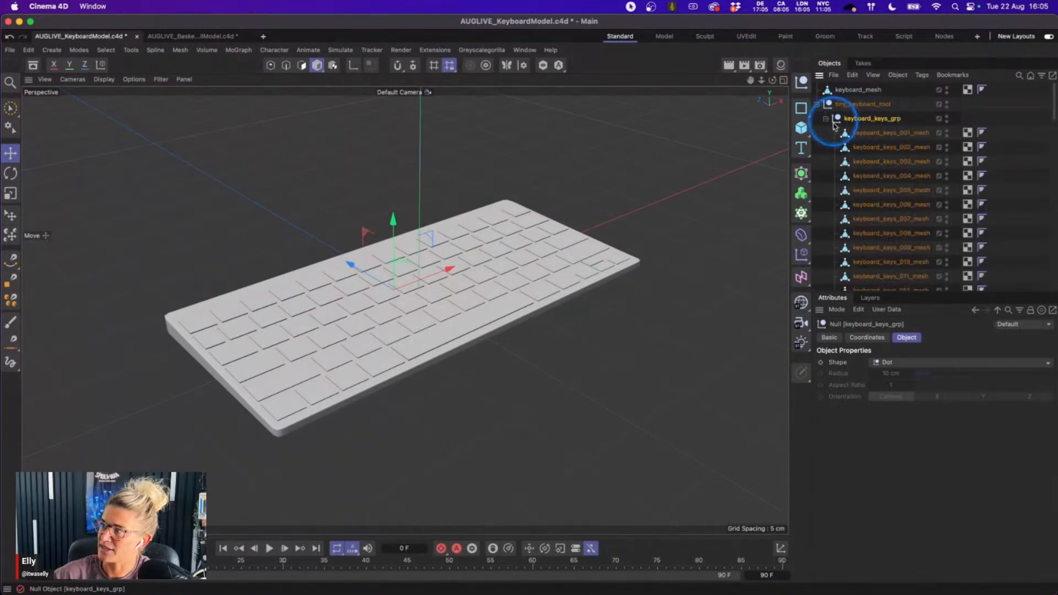
{"action": "left_click", "coordinate": [880, 134]}
{"action": "left_click", "coordinate": [826, 118]}
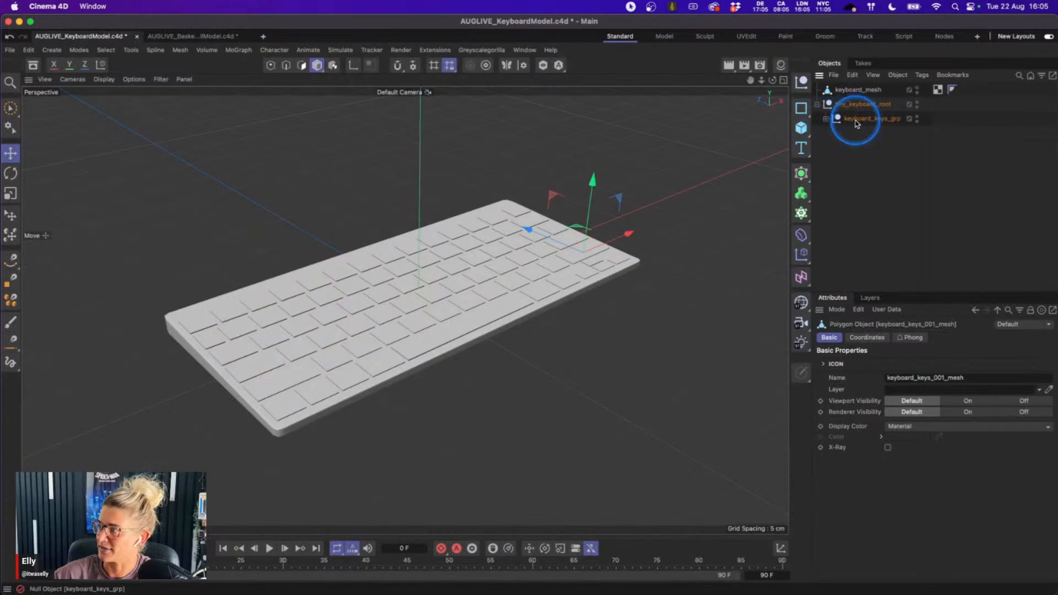
- Duplicate keyboard_keys_grp outside tiny_keyboard_root and merge the copy into a single mesh with Connect Objects + Delete
{"action": "right_click", "coordinate": [848, 120]}
{"action": "left_click", "coordinate": [856, 125]}
{"action": "left_click_drag", "start_coordinate": [856, 124], "coordinate": [857, 96]}
{"action": "right_click", "coordinate": [873, 108]}
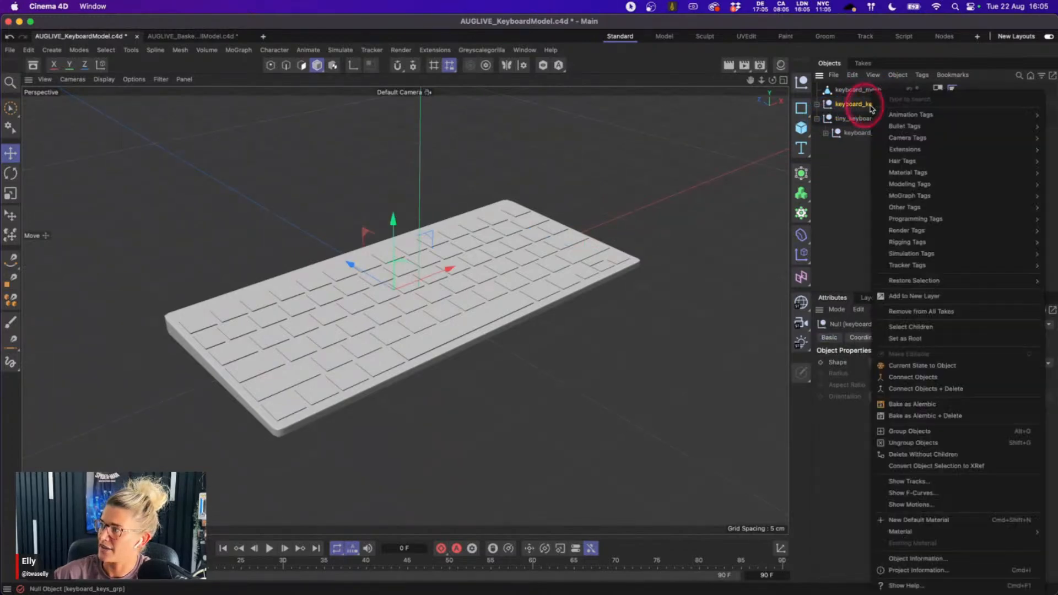
{"action": "left_click", "coordinate": [937, 389]}
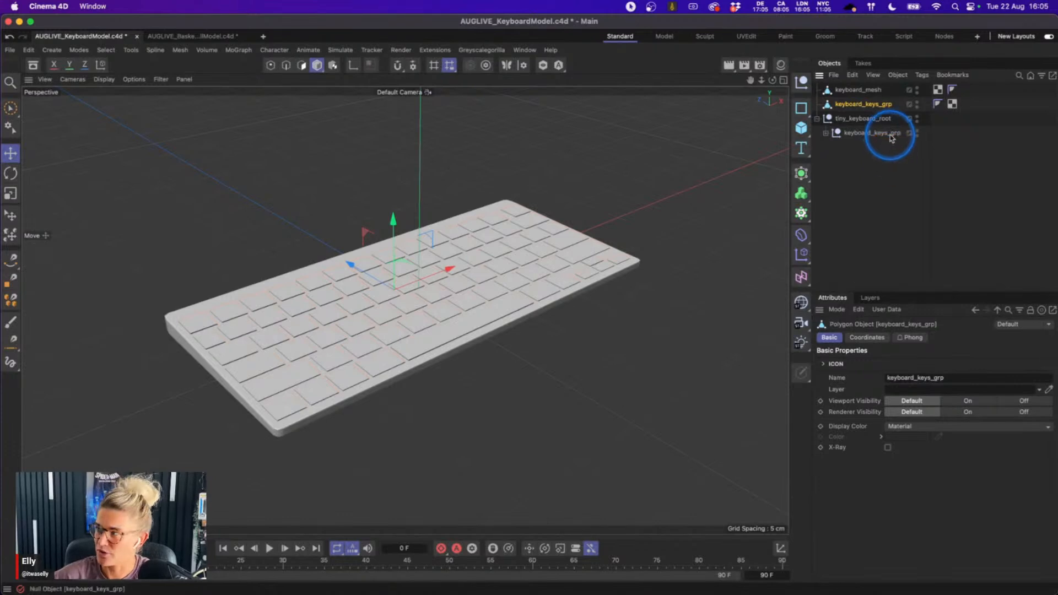
- Hide the original keyboard_keys_grp inside tiny_keyboard_root in both the viewport and the render
{"action": "left_click", "coordinate": [826, 134]}
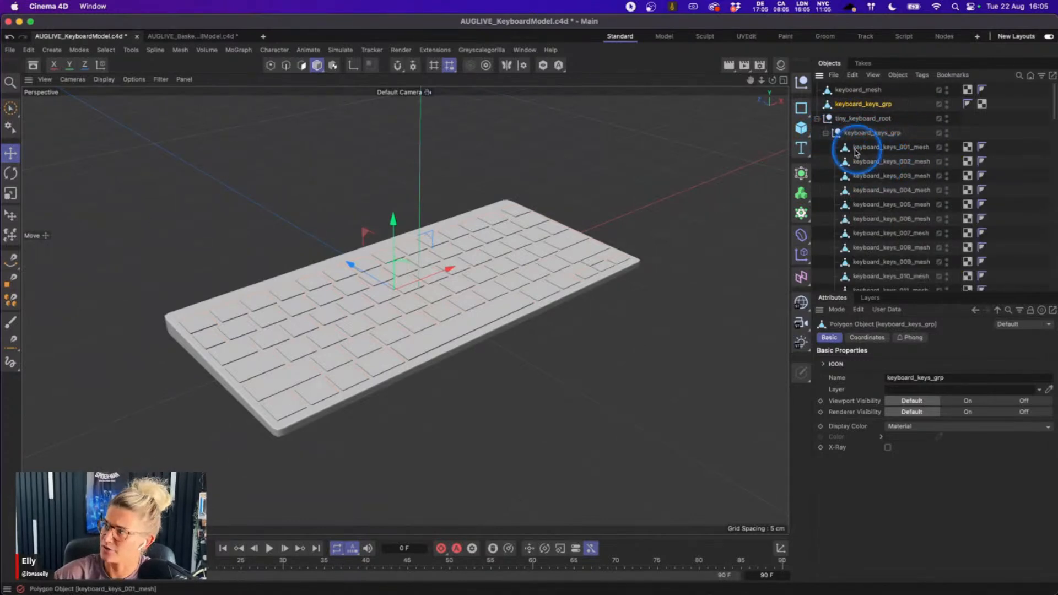
{"action": "left_click", "coordinate": [826, 134]}
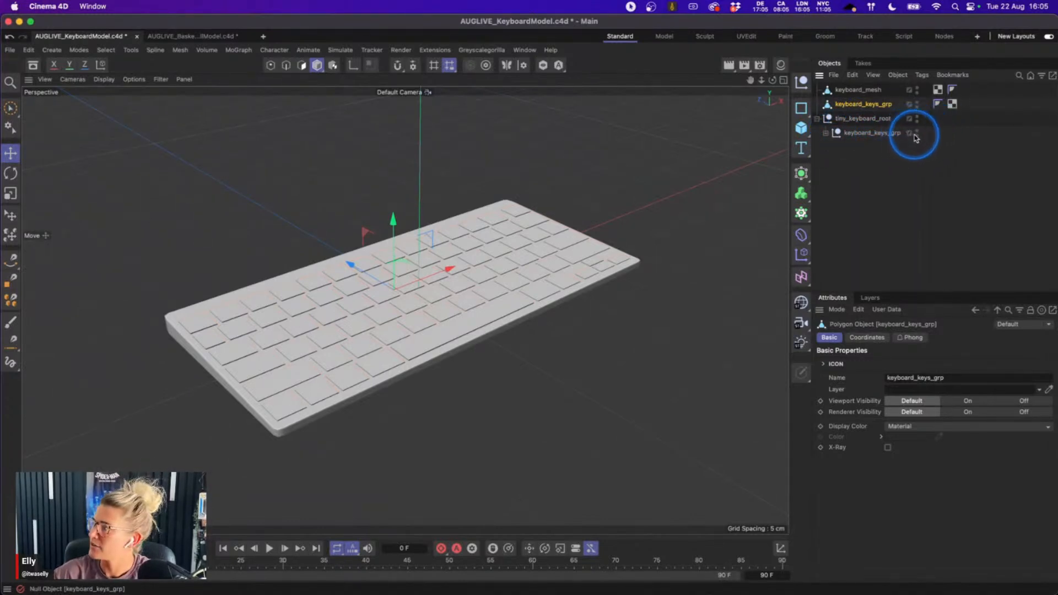
{"action": "left_click", "coordinate": [917, 134]}
{"action": "left_click", "coordinate": [826, 134]}
{"action": "left_click", "coordinate": [826, 134]}
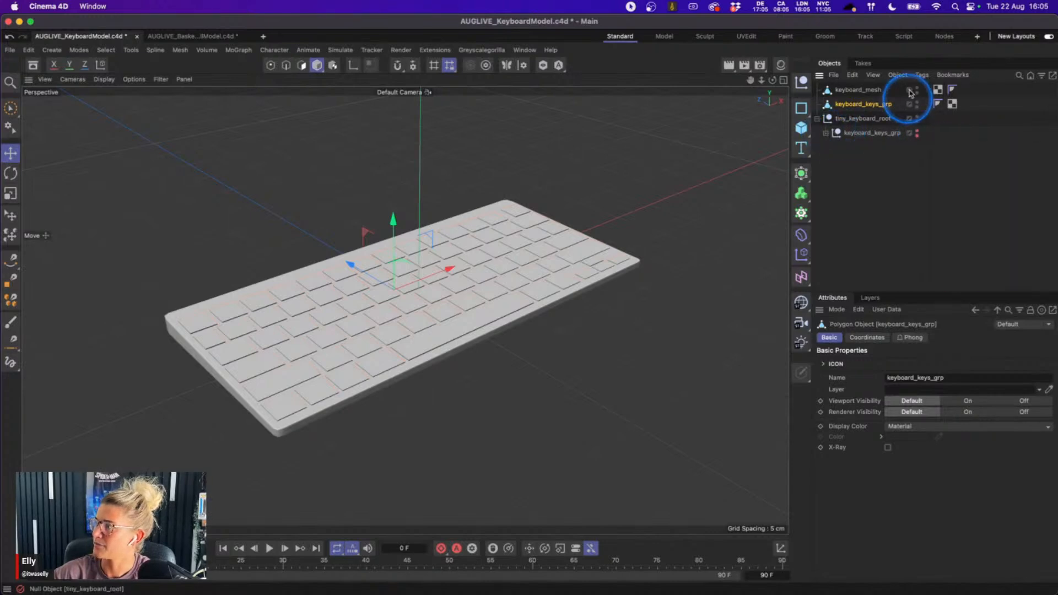
- Add a Boole and nest keyboard_mesh and the merged keyboard_keys_grp in it to cut the key shapes from the body
{"action": "left_click_drag", "start_coordinate": [801, 173], "coordinate": [932, 263]}
{"action": "left_click", "coordinate": [858, 103]}
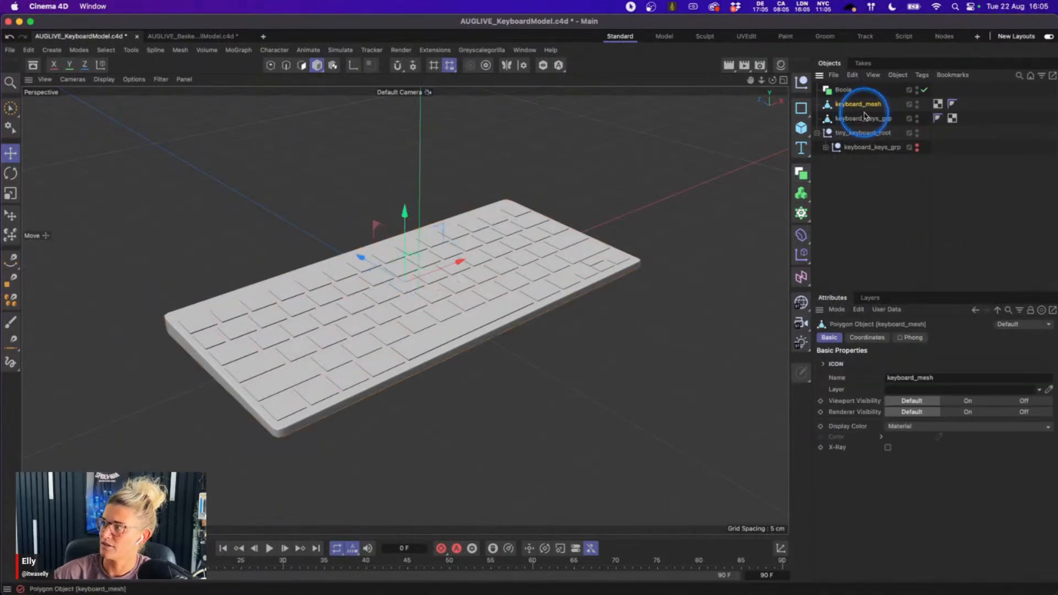
{"action": "left_click", "coordinate": [861, 118], "text": "shift"}
{"action": "left_click_drag", "start_coordinate": [860, 118], "coordinate": [849, 92]}
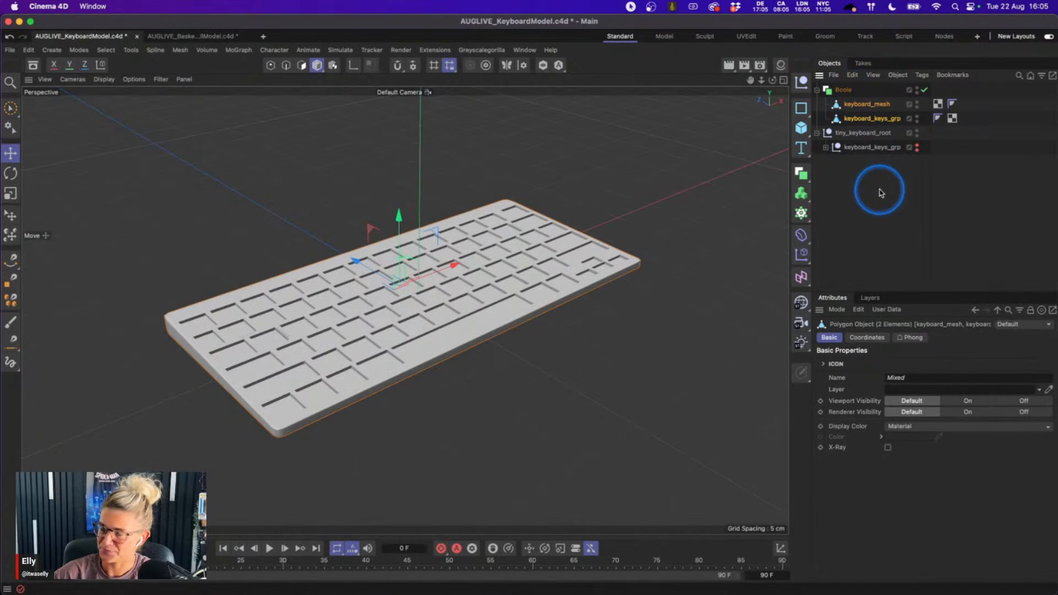
- Examine the Boole's settings, its two child meshes and the key cut-outs in the keyboard body
{"action": "left_click", "coordinate": [844, 90]}
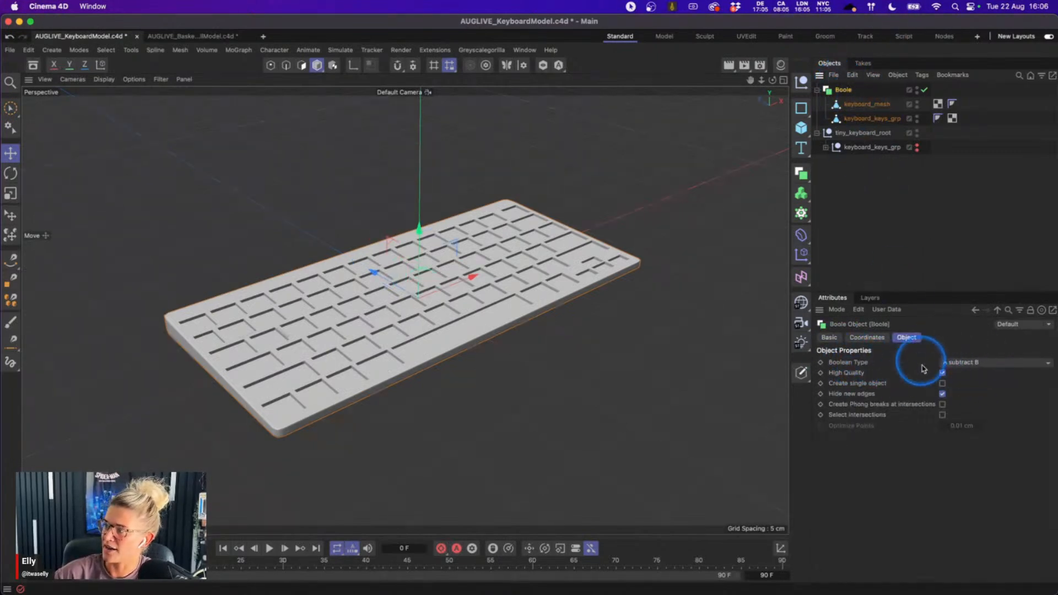
{"action": "left_click", "coordinate": [862, 104]}
{"action": "left_click", "coordinate": [893, 122]}
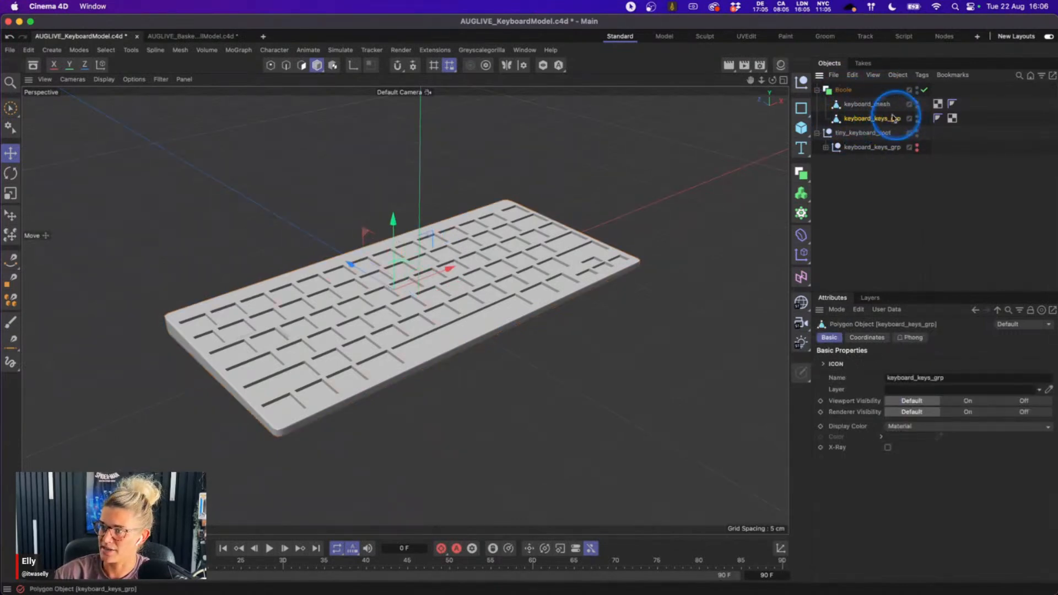
{"action": "left_click", "coordinate": [566, 386]}
{"action": "left_click_drag", "start_coordinate": [402, 295], "coordinate": [388, 342], "text": "alt"}
{"action": "scroll", "coordinate": [389, 342], "scroll_direction": "down", "scroll_amount": 5}
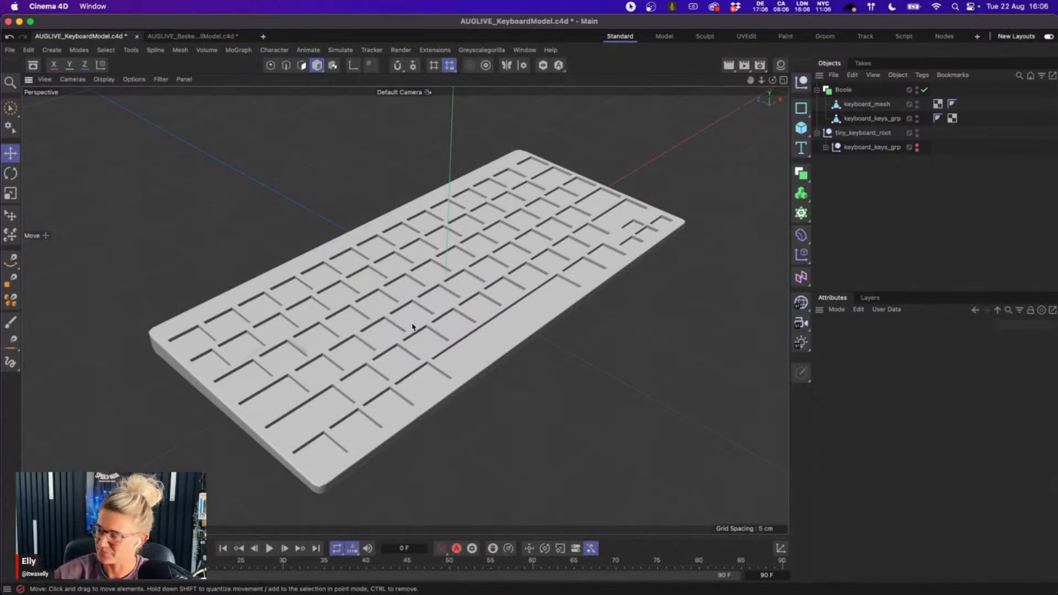
- Convert the Boole into a single polygon mesh with Connect Objects + Delete, and delete the extra Boole null created by Current State to Object
{"action": "right_click", "coordinate": [845, 91]}
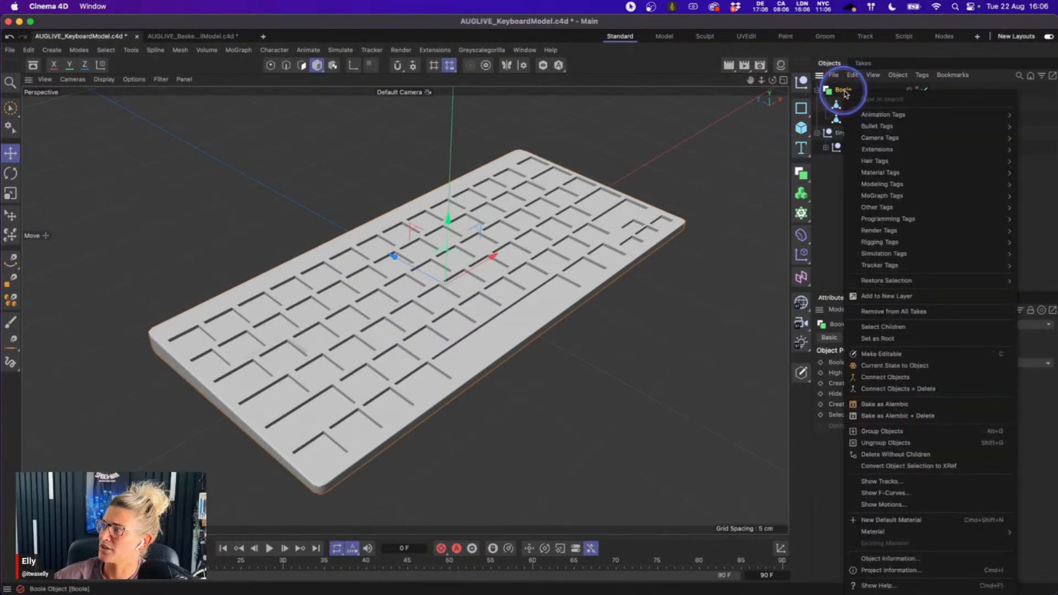
{"action": "left_click", "coordinate": [914, 366]}
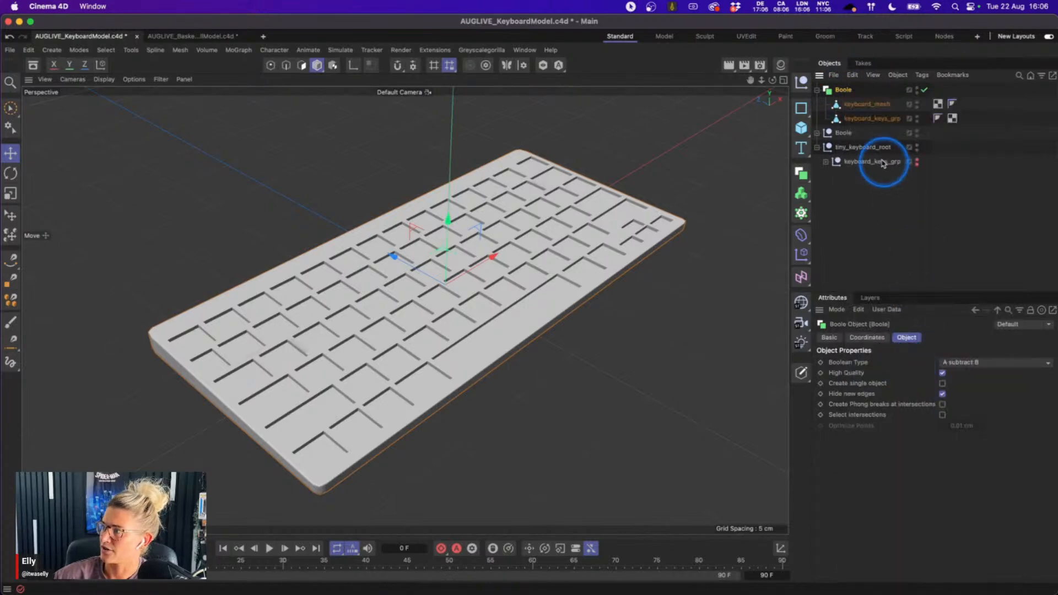
{"action": "right_click", "coordinate": [846, 90]}
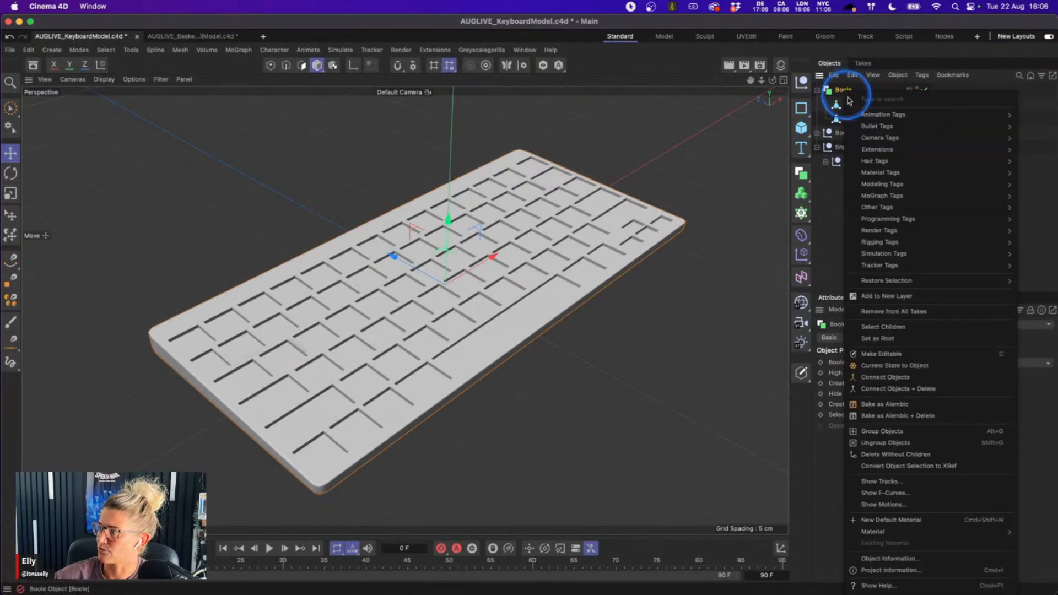
{"action": "left_click", "coordinate": [915, 388]}
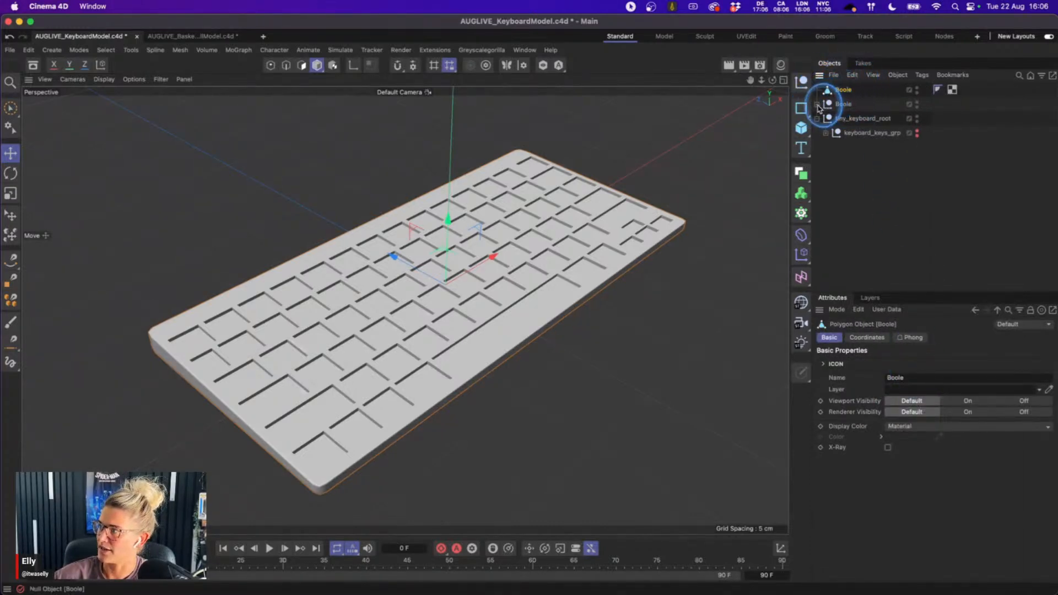
{"action": "left_click", "coordinate": [845, 105]}
{"action": "key", "text": "Delete"}
- Rename the merged Boole mesh as base
{"action": "left_click", "coordinate": [849, 90]}
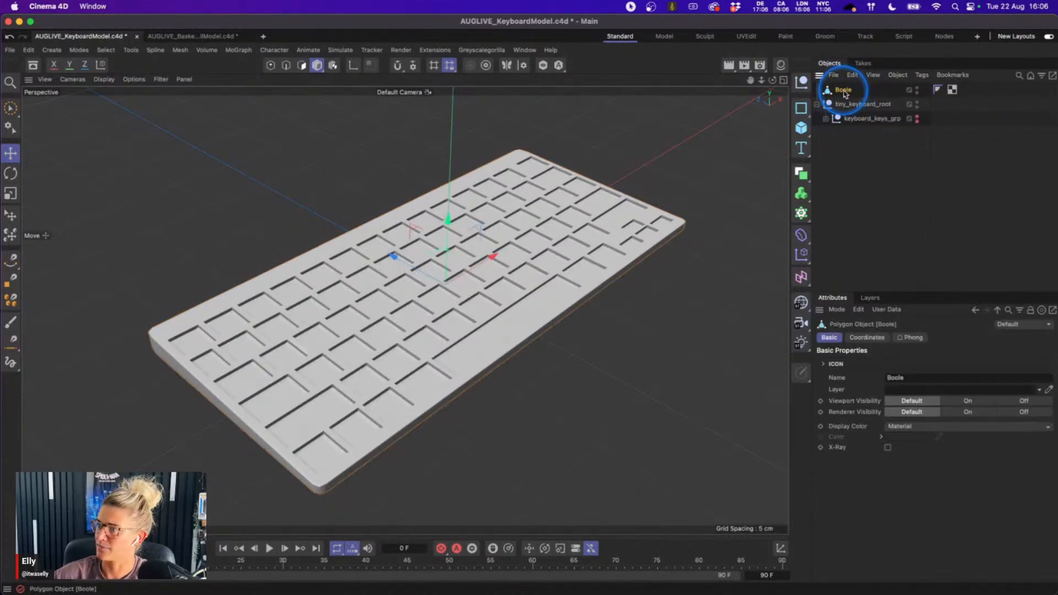
{"action": "double_click", "coordinate": [840, 89]}
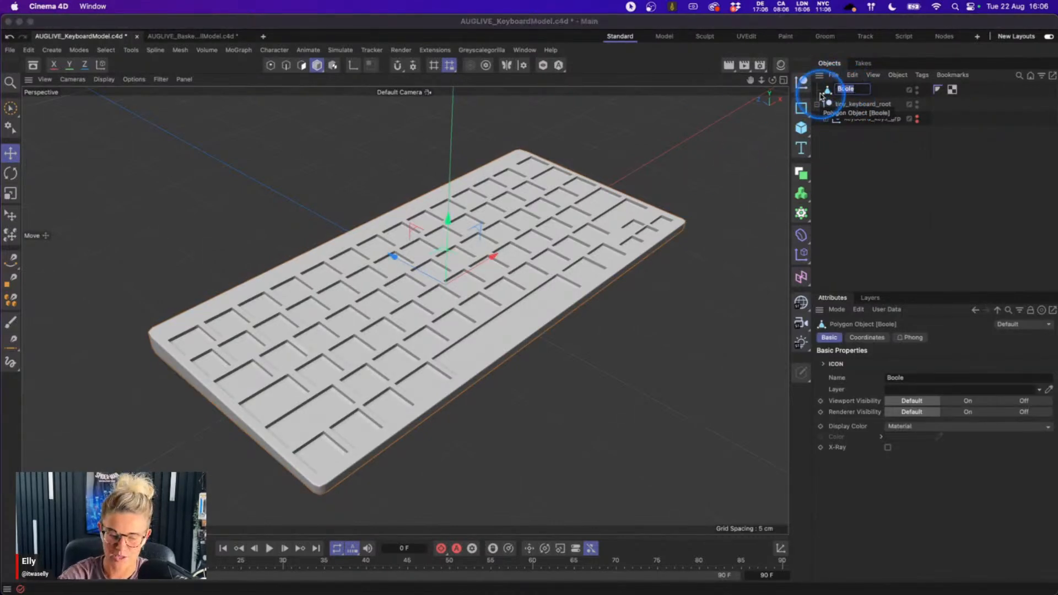
{"action": "type", "text": "base"}
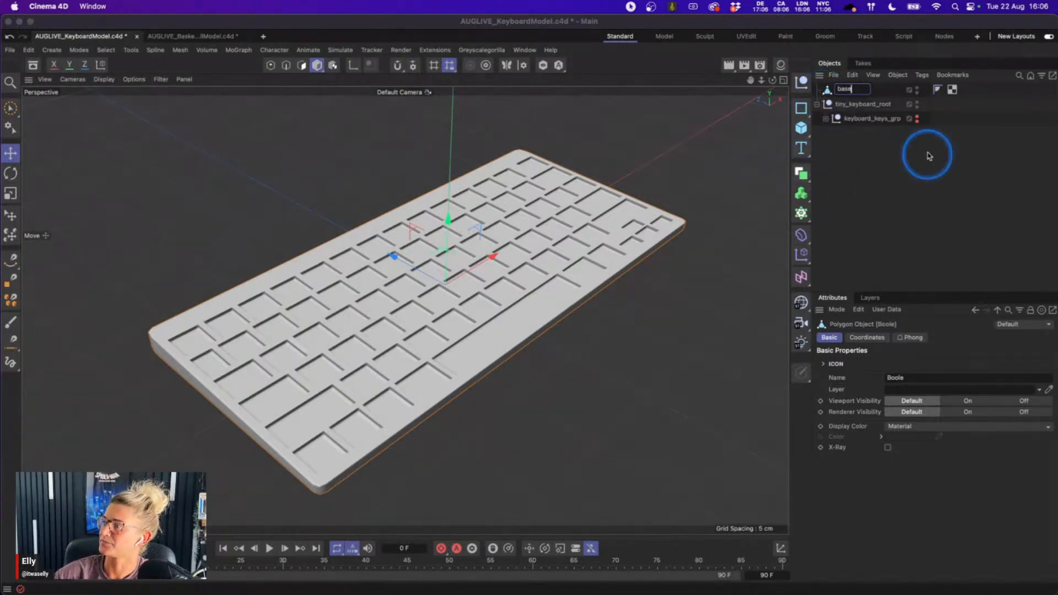
{"action": "left_click", "coordinate": [872, 154]}
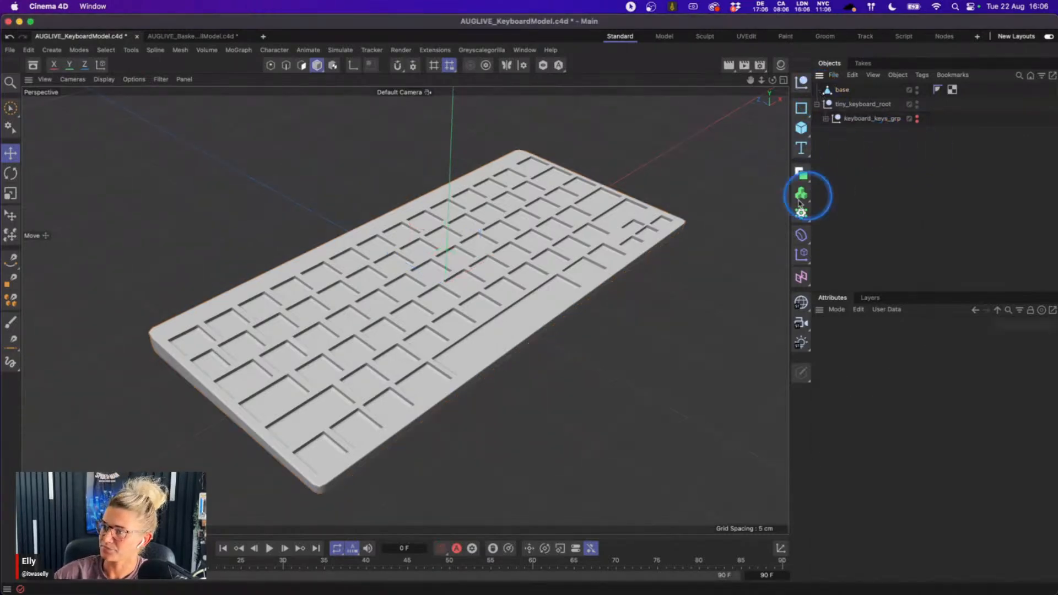
{"action": "left_click_drag", "start_coordinate": [448, 338], "coordinate": [467, 349], "text": "alt"}
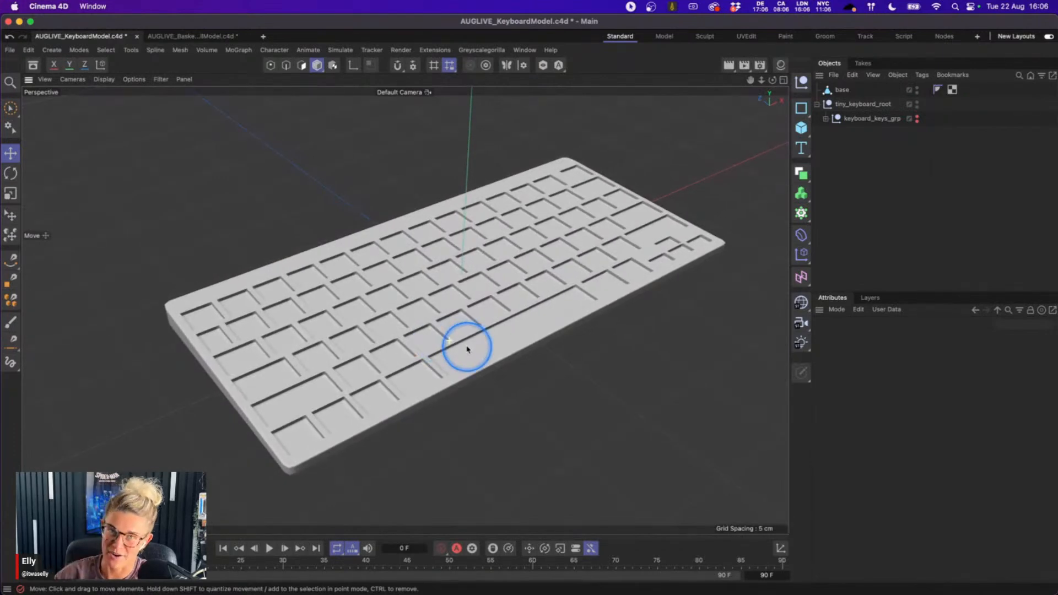
- Unhide keyboard_keys_grp in both the viewport and the render, and expand it to list its individual key meshes
{"action": "left_click", "coordinate": [916, 119]}
{"action": "left_click", "coordinate": [918, 119]}
{"action": "left_click", "coordinate": [917, 120]}
{"action": "left_click", "coordinate": [918, 120]}
{"action": "left_click", "coordinate": [825, 118]}
{"action": "left_click", "coordinate": [825, 118]}
{"action": "left_click", "coordinate": [856, 119]}
{"action": "left_click", "coordinate": [826, 118]}
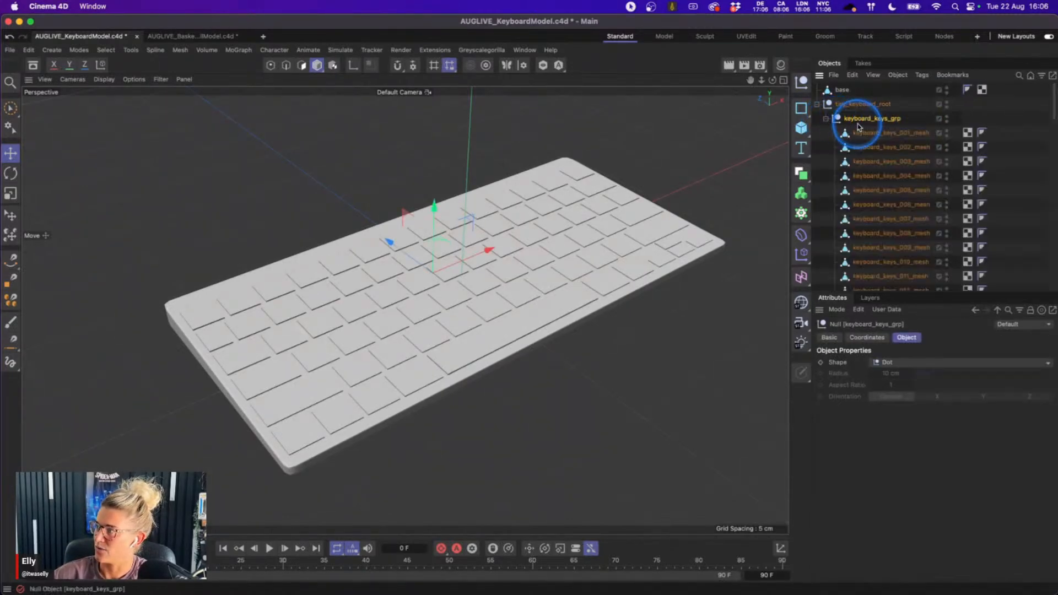
{"action": "left_click", "coordinate": [864, 134]}
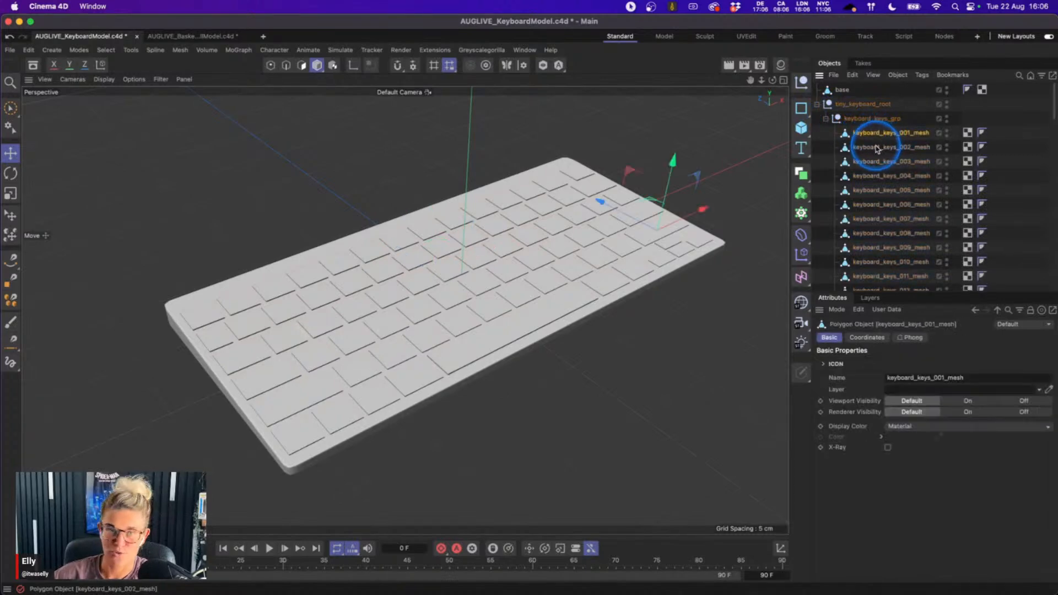
{"action": "left_click_drag", "start_coordinate": [1055, 112], "coordinate": [1016, 106]}
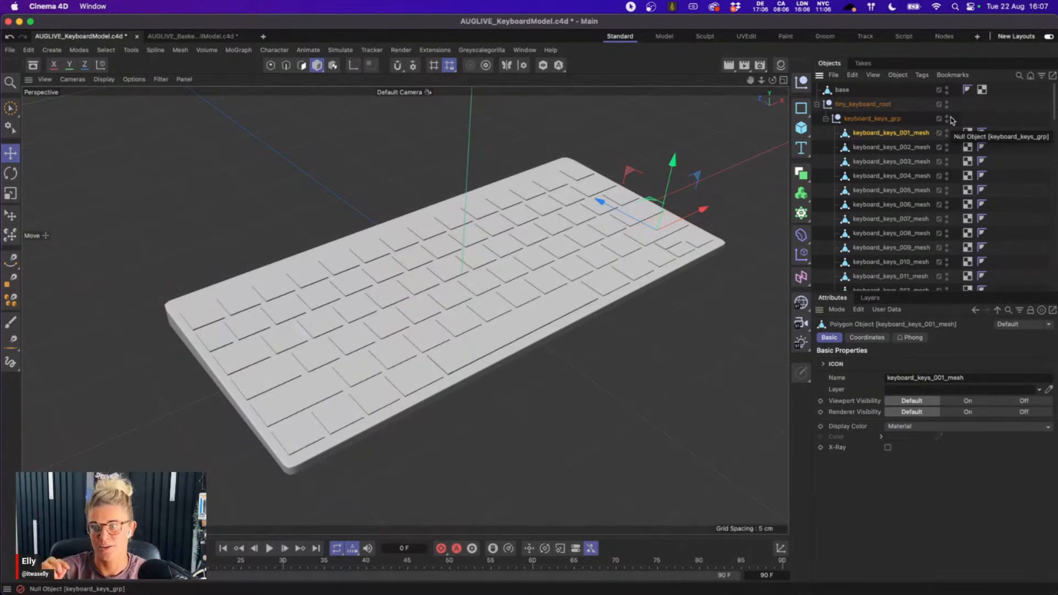
- Try to scale down keyboard_keys_grp as a whole
{"action": "left_click", "coordinate": [876, 118]}
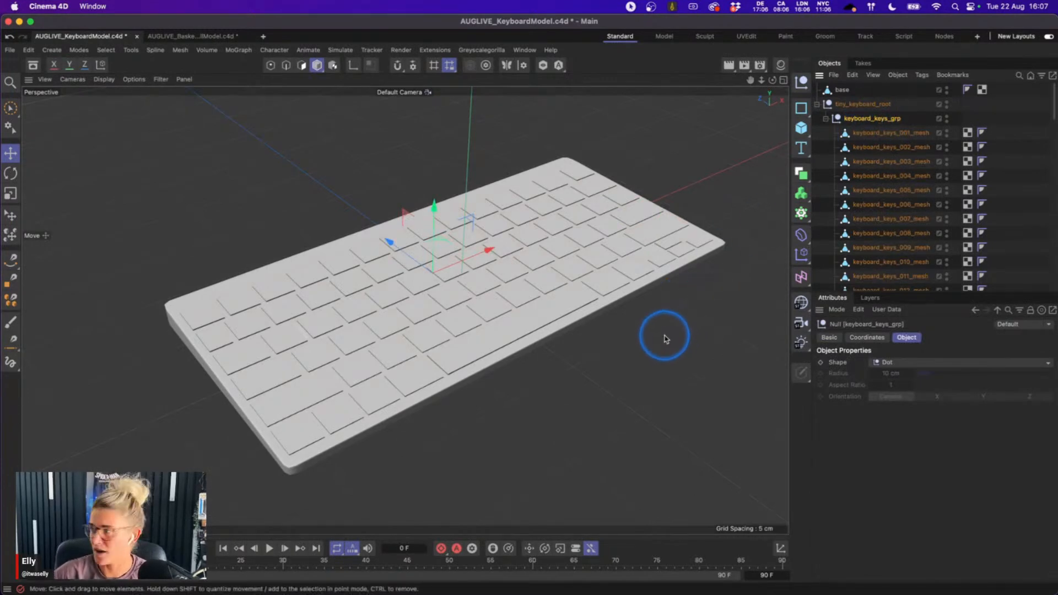
{"action": "key", "text": "t"}
{"action": "left_click_drag", "start_coordinate": [666, 347], "coordinate": [623, 362]}
{"action": "key", "text": "e"}
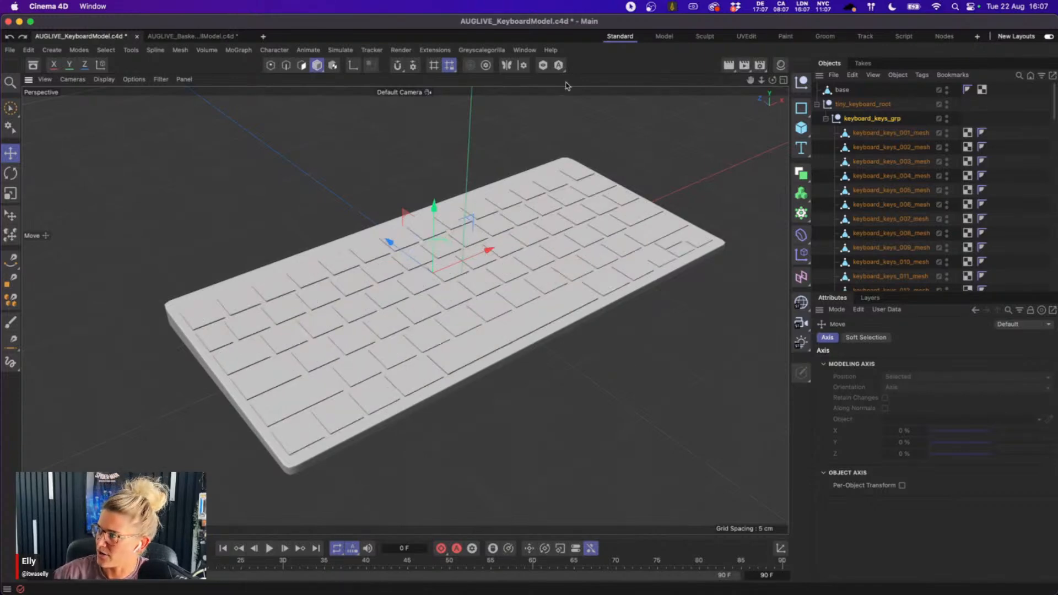
- Scale down all key meshes from keyboard_keys_001_mesh to keyboard_keys_078_mesh around their own axes with Per-Object Transform enabled
{"action": "left_click", "coordinate": [901, 135]}
{"action": "left_click_drag", "start_coordinate": [1054, 116], "coordinate": [1041, 298]}
{"action": "left_click", "coordinate": [906, 284], "text": "shift"}
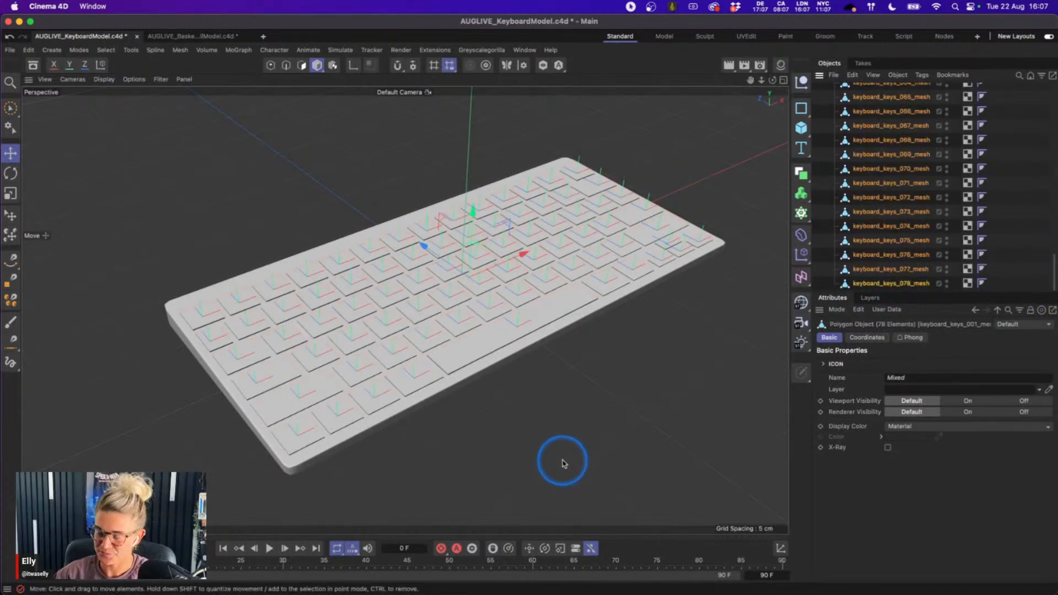
{"action": "key", "text": "t"}
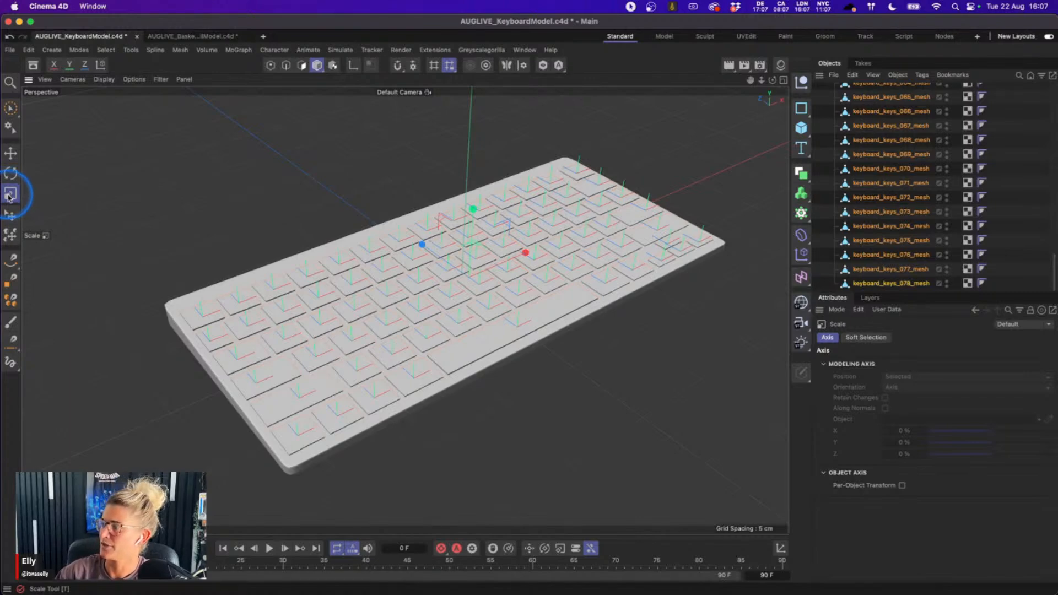
{"action": "left_click", "coordinate": [902, 485]}
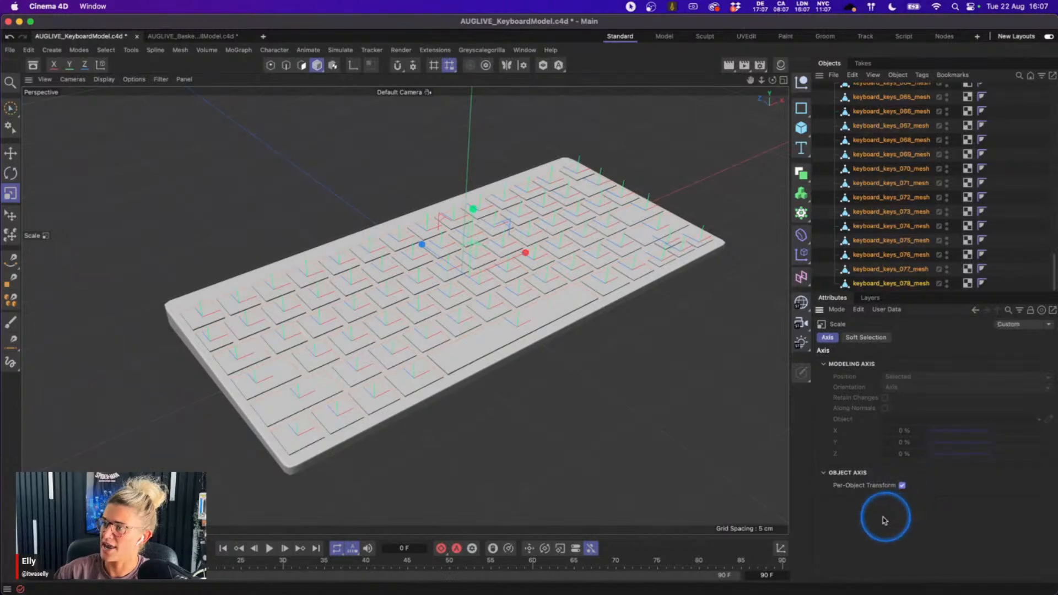
{"action": "left_click_drag", "start_coordinate": [628, 378], "coordinate": [584, 402]}
{"action": "key", "text": "super+z"}
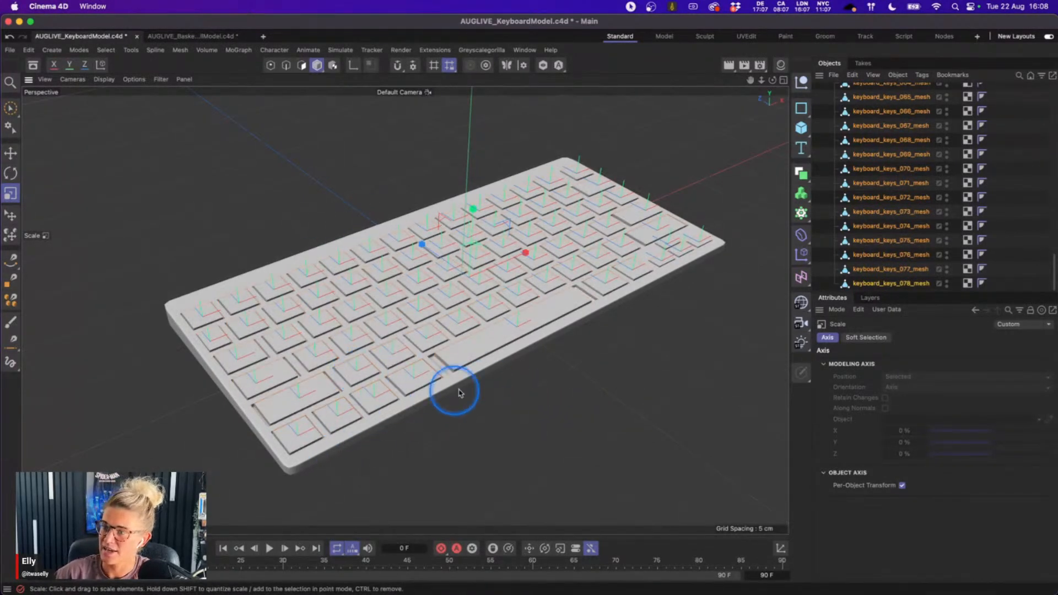
- Widen the space bar key keyboard_keys_029_mesh slightly along X so it better fills its recess
{"action": "left_click", "coordinate": [282, 413]}
{"action": "left_click", "coordinate": [485, 361]}
{"action": "scroll", "coordinate": [485, 360], "scroll_direction": "up", "scroll_amount": 5}
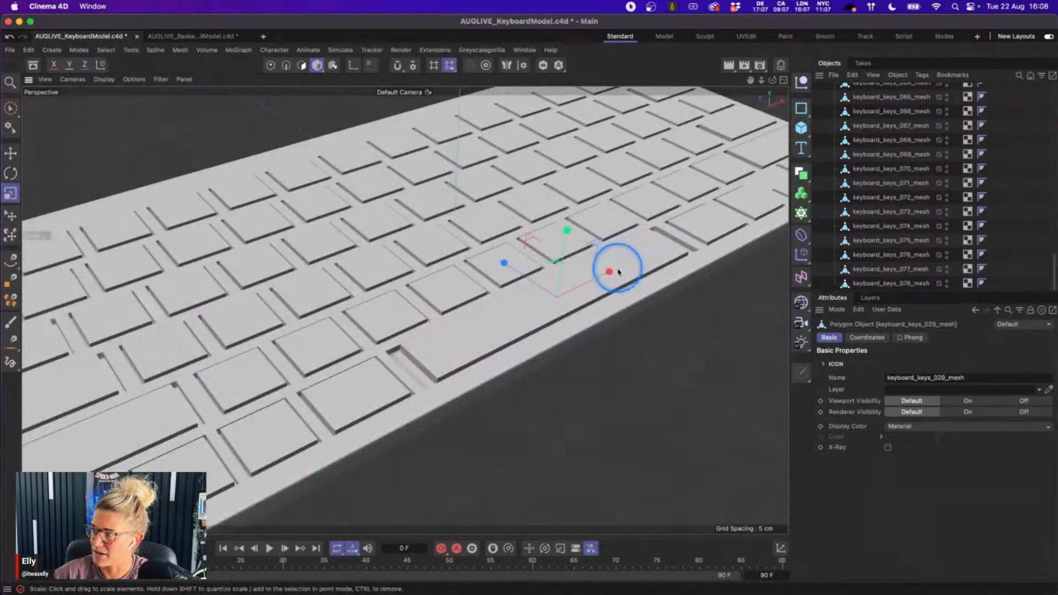
{"action": "left_click_drag", "start_coordinate": [613, 272], "coordinate": [612, 272]}
- Widen the long keys keyboard_keys_015_mesh and keyboard_keys_052_mesh slightly along X so they better fill their recesses
{"action": "middle_click_drag", "start_coordinate": [326, 390], "coordinate": [514, 335], "text": "alt"}
{"action": "scroll", "coordinate": [517, 334], "scroll_direction": "down", "scroll_amount": 3}
{"action": "left_click", "coordinate": [332, 387]}
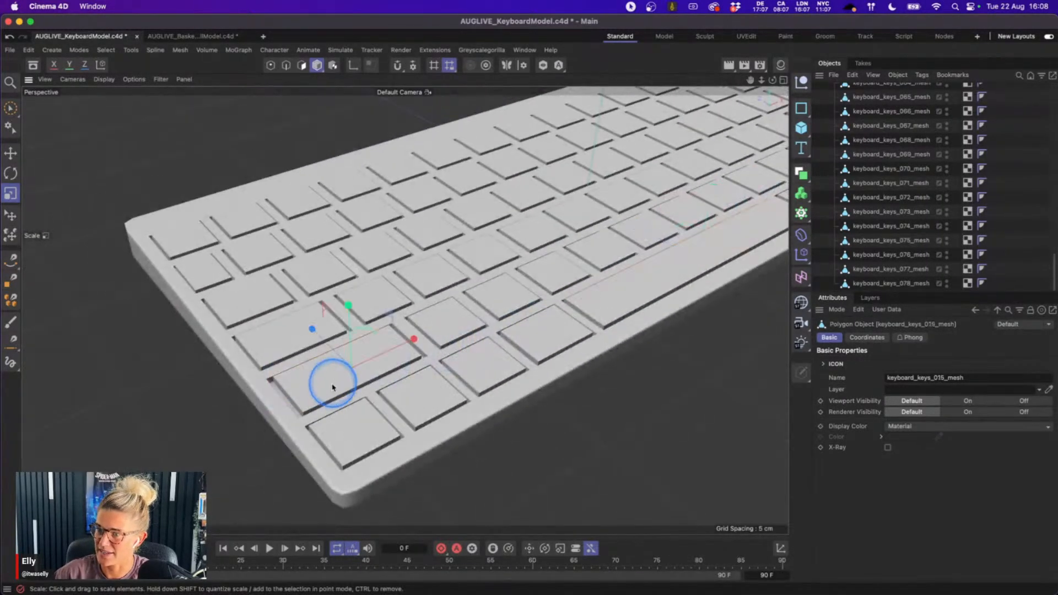
{"action": "scroll", "coordinate": [396, 353], "scroll_direction": "up", "scroll_amount": 3}
{"action": "left_click_drag", "start_coordinate": [396, 342], "coordinate": [400, 339]}
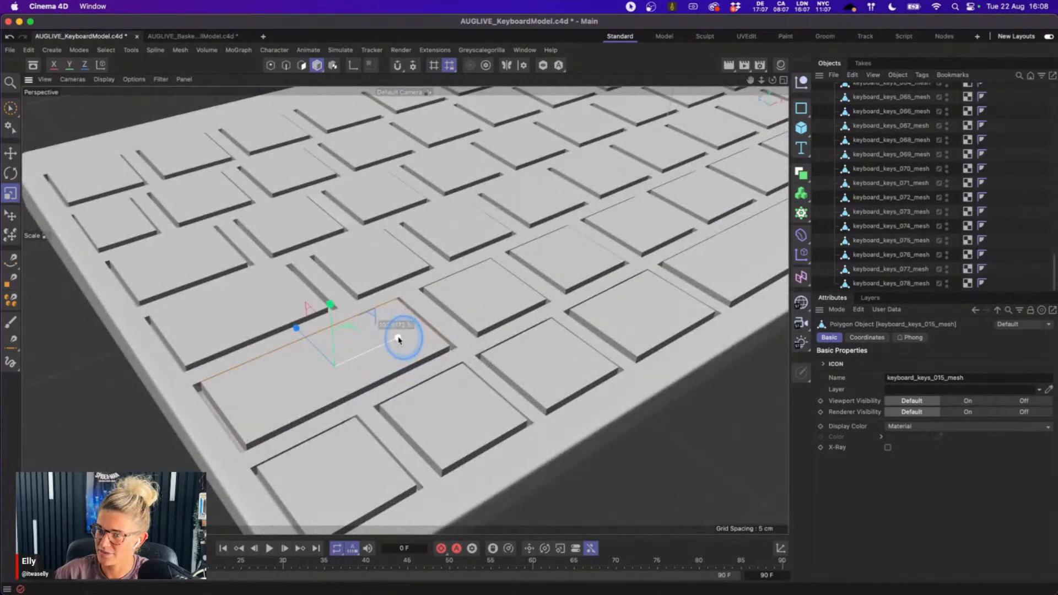
{"action": "left_click", "coordinate": [256, 317]}
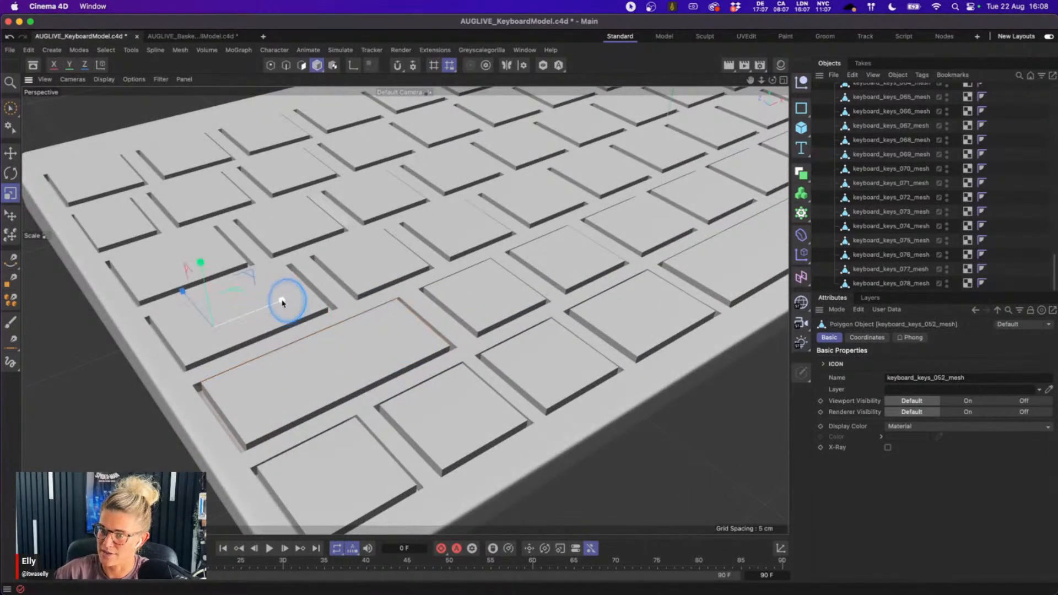
{"action": "left_click", "coordinate": [366, 366]}
{"action": "left_click_drag", "start_coordinate": [393, 344], "coordinate": [397, 342]}
{"action": "scroll", "coordinate": [578, 408], "scroll_direction": "down", "scroll_amount": 3}
{"action": "left_click", "coordinate": [575, 310]}
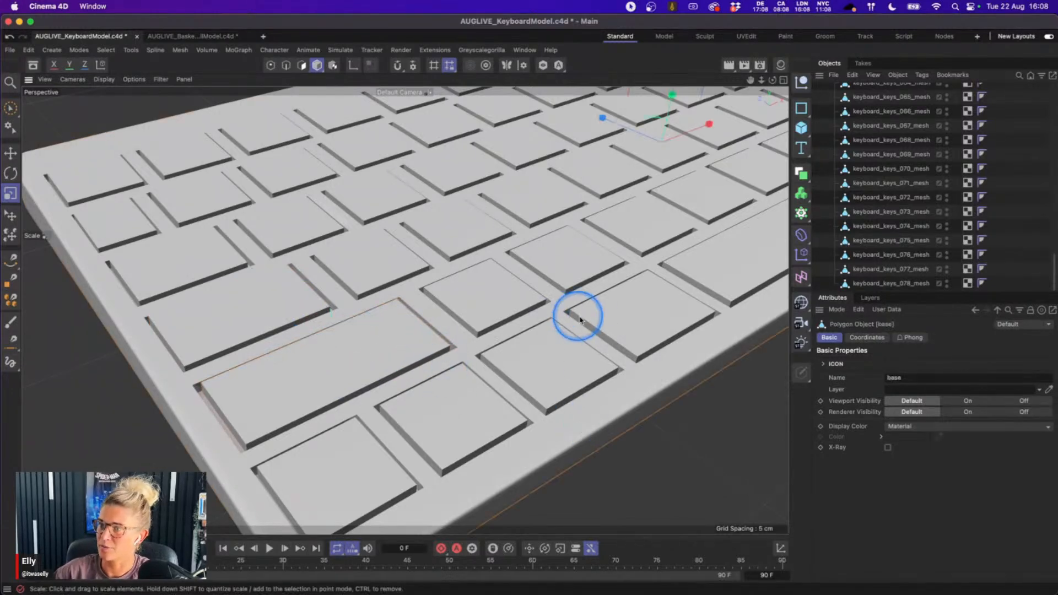
{"action": "scroll", "coordinate": [553, 391], "scroll_direction": "down", "scroll_amount": 5}
{"action": "scroll", "coordinate": [552, 391], "scroll_direction": "down", "scroll_amount": 1}
{"action": "middle_click_drag", "start_coordinate": [579, 315], "coordinate": [362, 313], "text": "alt"}
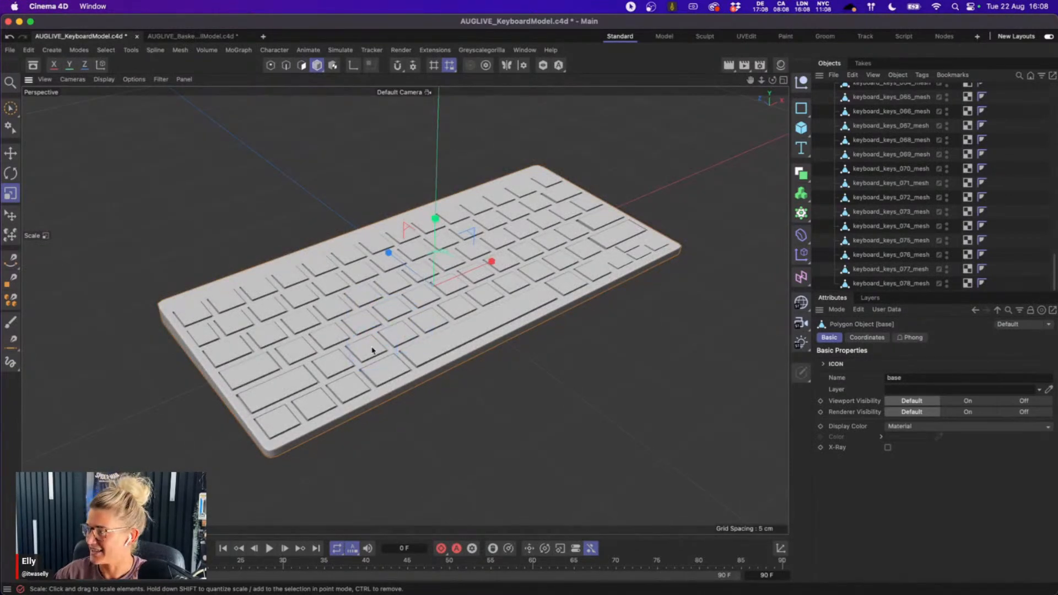
- Select base and locate the Polygon Islands to Objects conversion for separating a combined mesh
{"action": "scroll", "coordinate": [1039, 265], "scroll_direction": "up", "scroll_amount": 15}
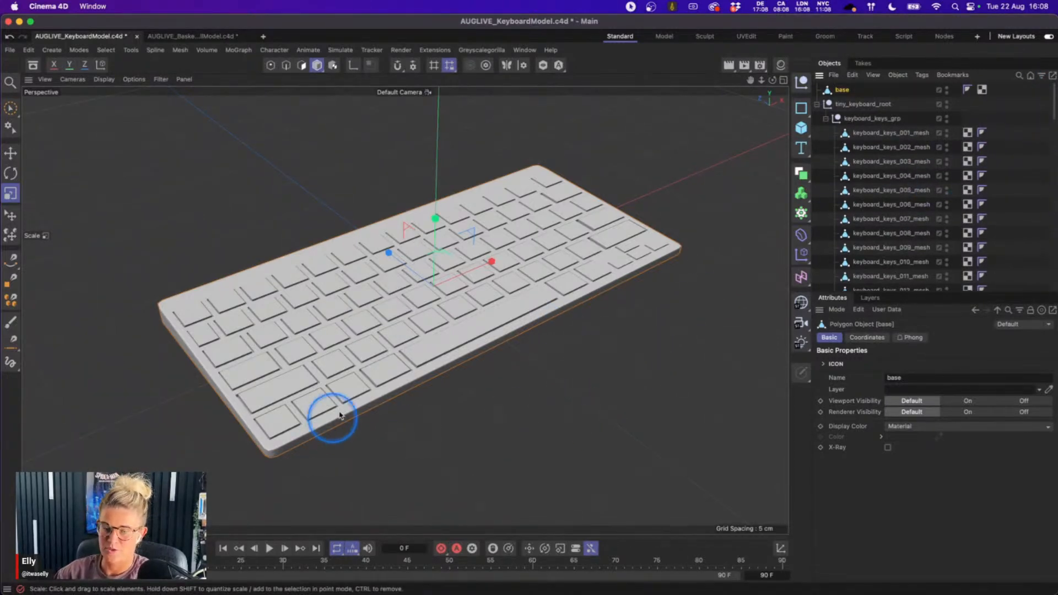
{"action": "left_click", "coordinate": [123, 325]}
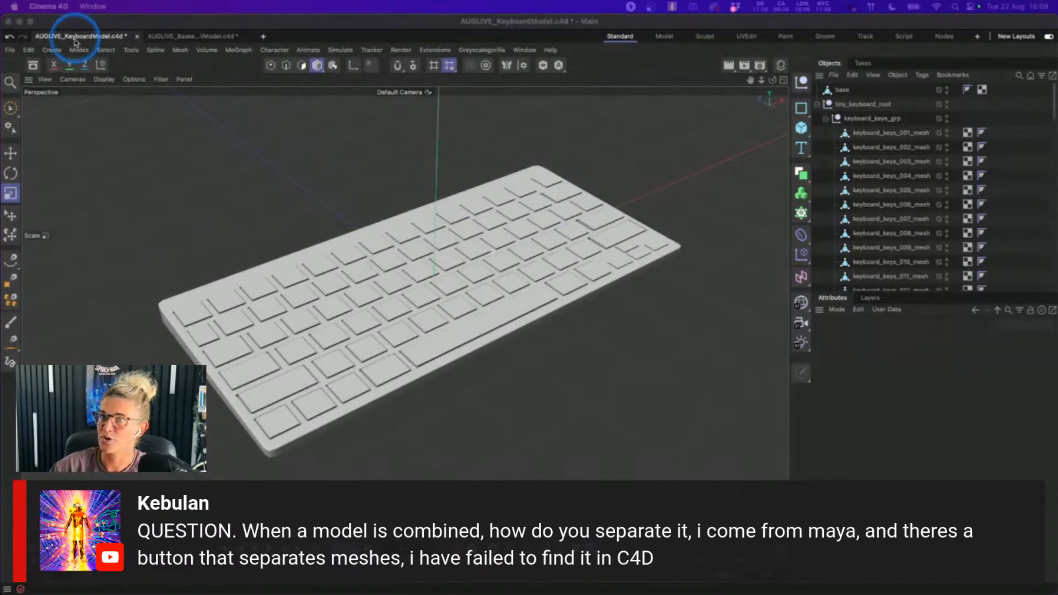
{"action": "left_click", "coordinate": [848, 92]}
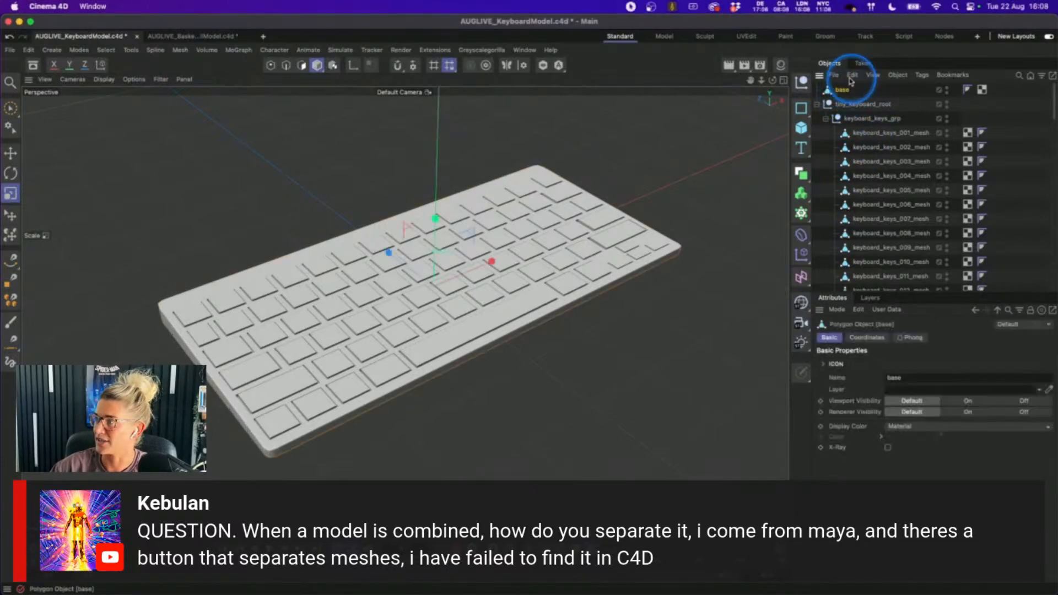
{"action": "left_click", "coordinate": [114, 52]}
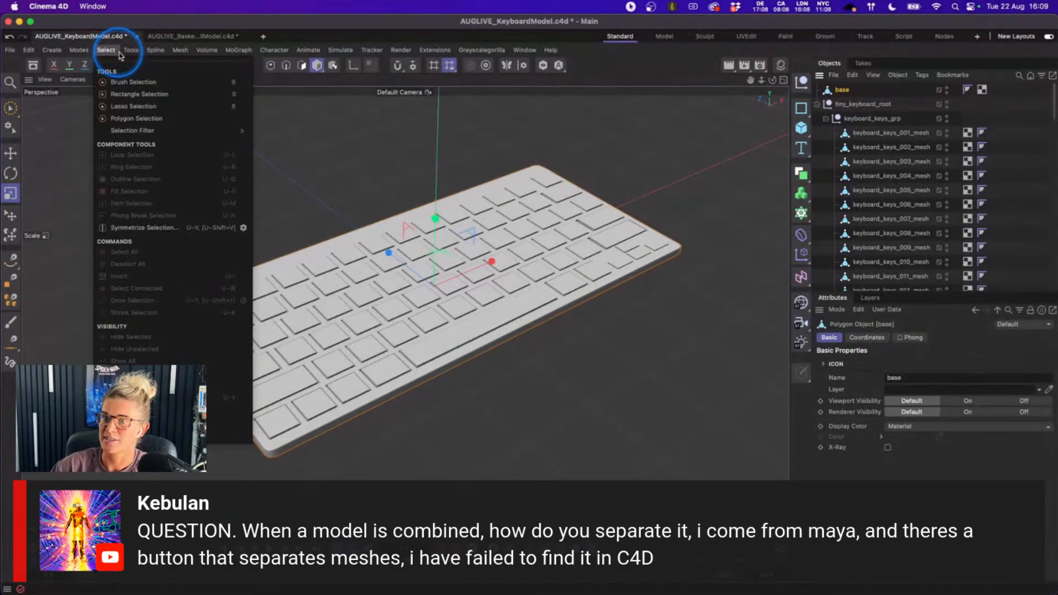
{"action": "mouse_move", "coordinate": [131, 51]}
{"action": "mouse_move", "coordinate": [237, 422]}
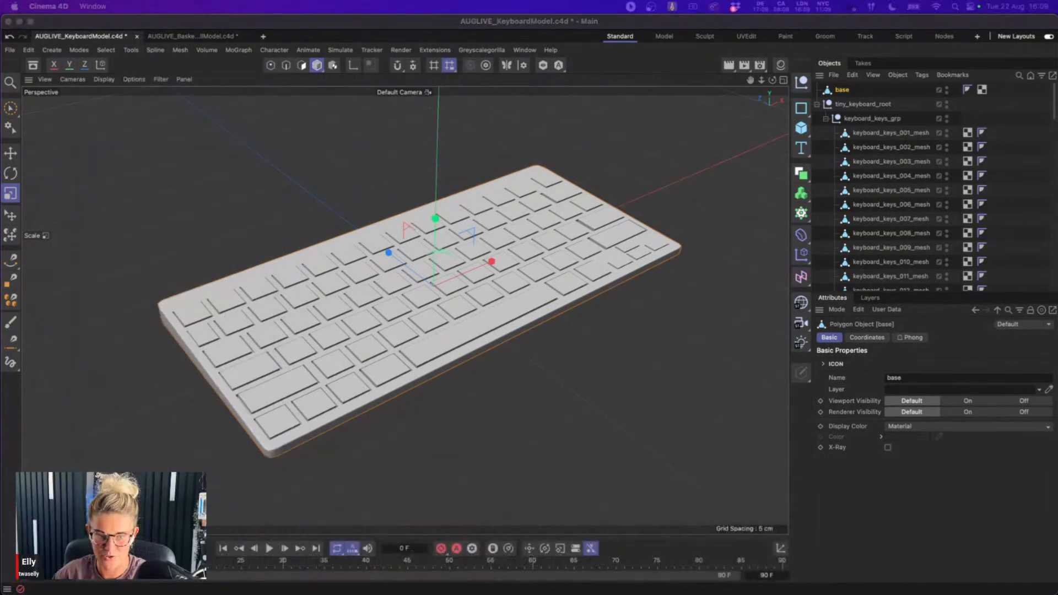
{"action": "left_click", "coordinate": [138, 59]}
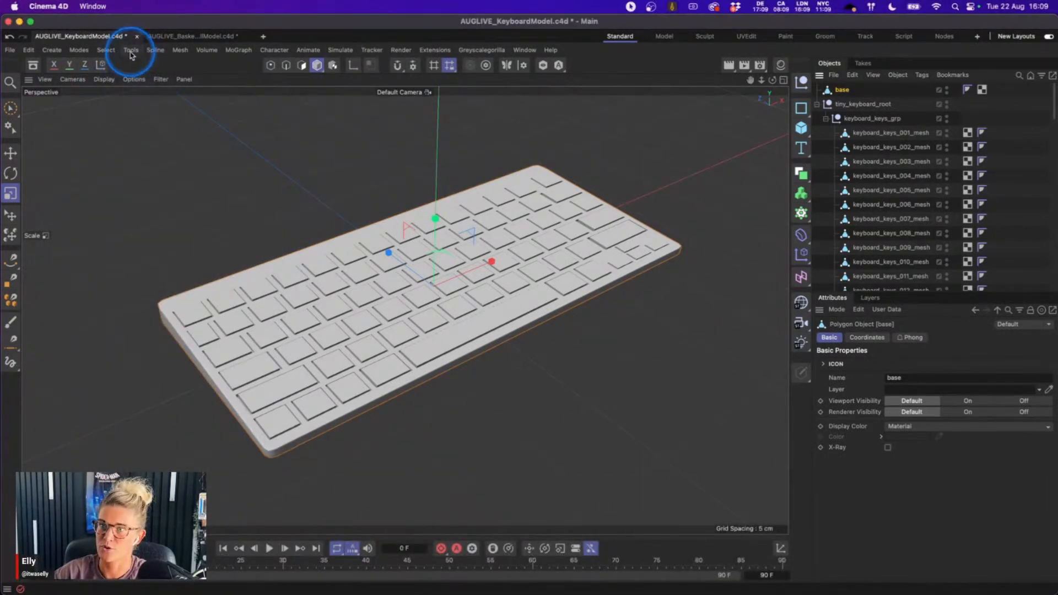
{"action": "left_click", "coordinate": [130, 50]}
{"action": "mouse_move", "coordinate": [193, 421]}
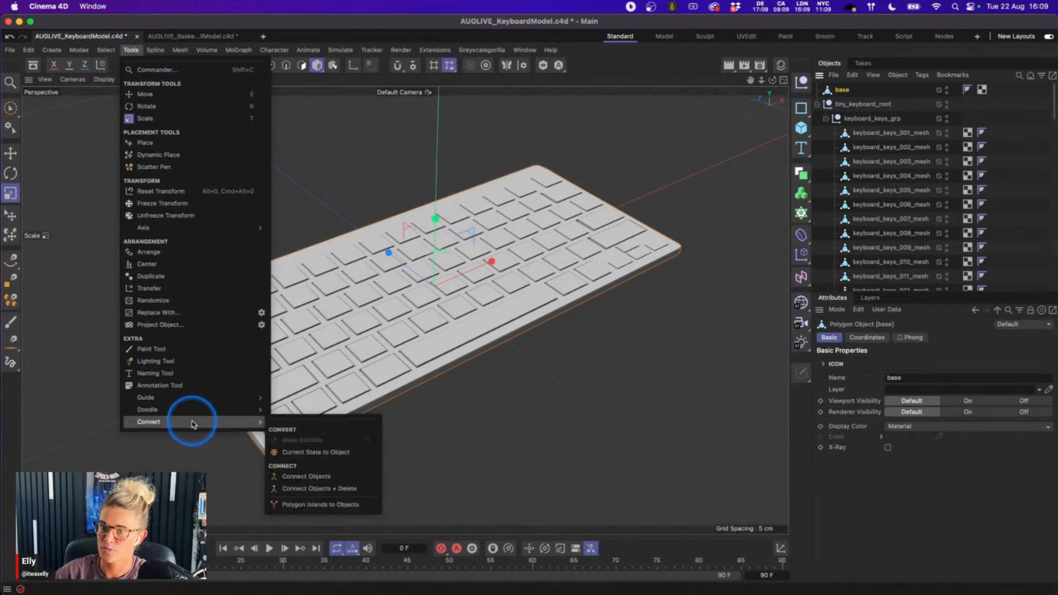
{"action": "left_click", "coordinate": [332, 509]}
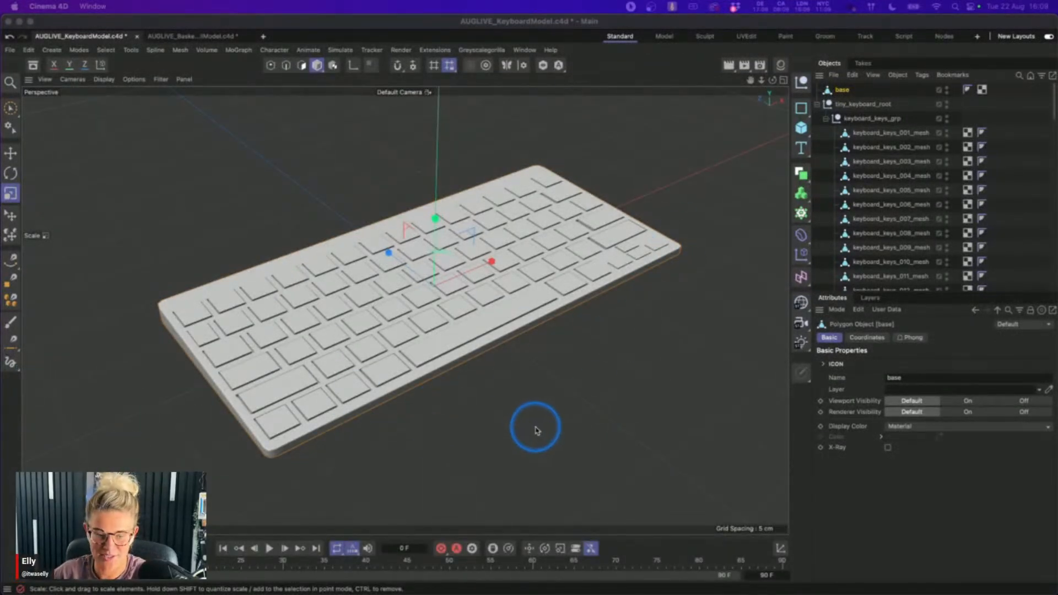
{"action": "left_click", "coordinate": [550, 386]}
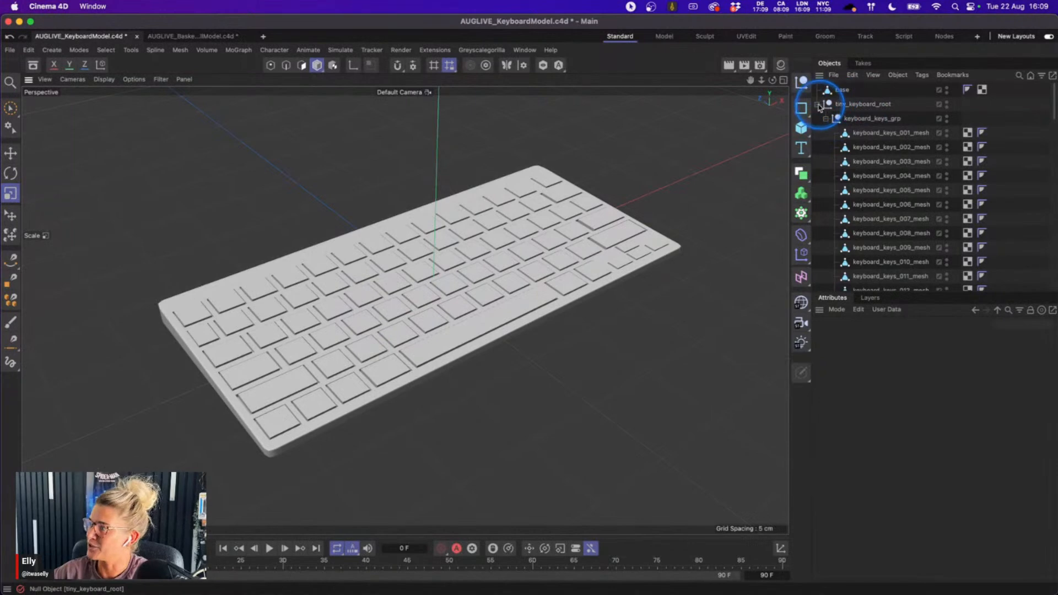
- Raise the tiny_keyboard_root null slightly along Y so its keys sit higher in the base recesses
{"action": "left_click", "coordinate": [816, 104]}
{"action": "left_click", "coordinate": [857, 105]}
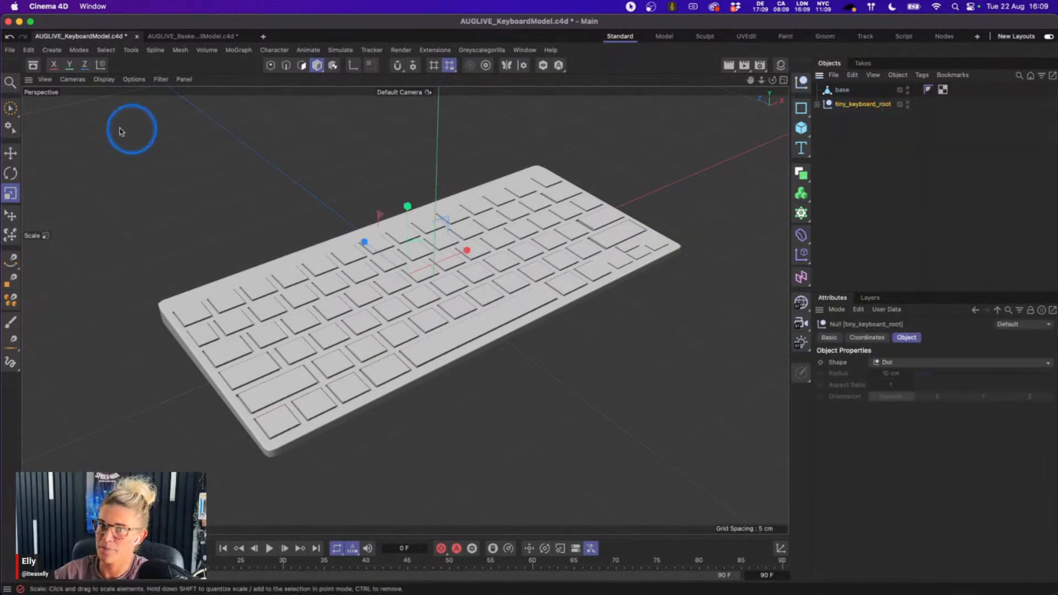
{"action": "left_click", "coordinate": [11, 153]}
{"action": "left_click_drag", "start_coordinate": [402, 384], "coordinate": [409, 366], "text": "alt"}
{"action": "right_click_drag", "start_coordinate": [384, 371], "coordinate": [433, 331], "text": "alt"}
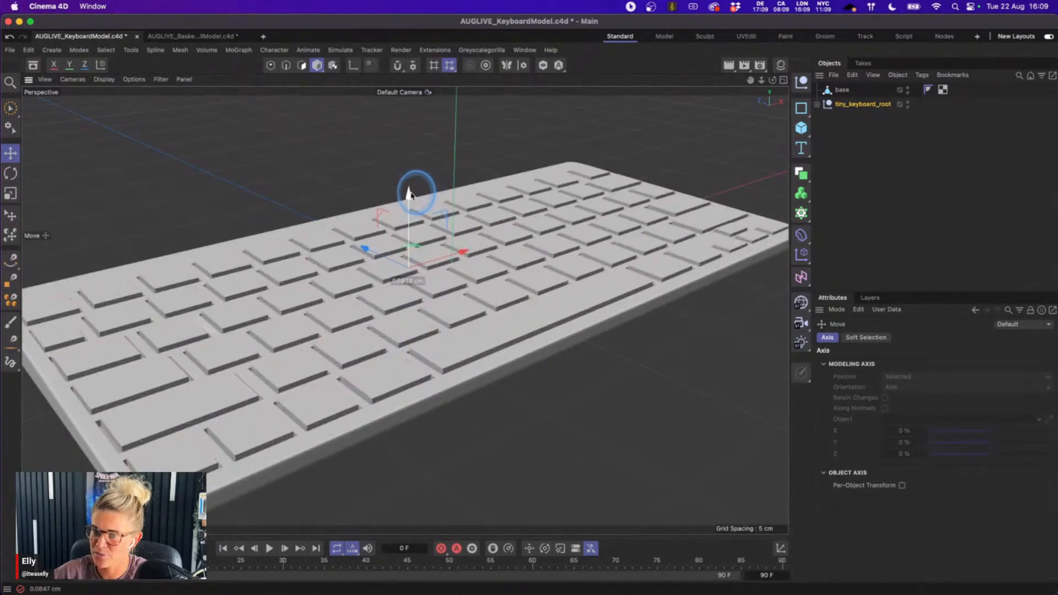
{"action": "left_click_drag", "start_coordinate": [409, 366], "coordinate": [465, 348], "text": "alt"}
{"action": "scroll", "coordinate": [466, 348], "scroll_direction": "down", "scroll_amount": 5}
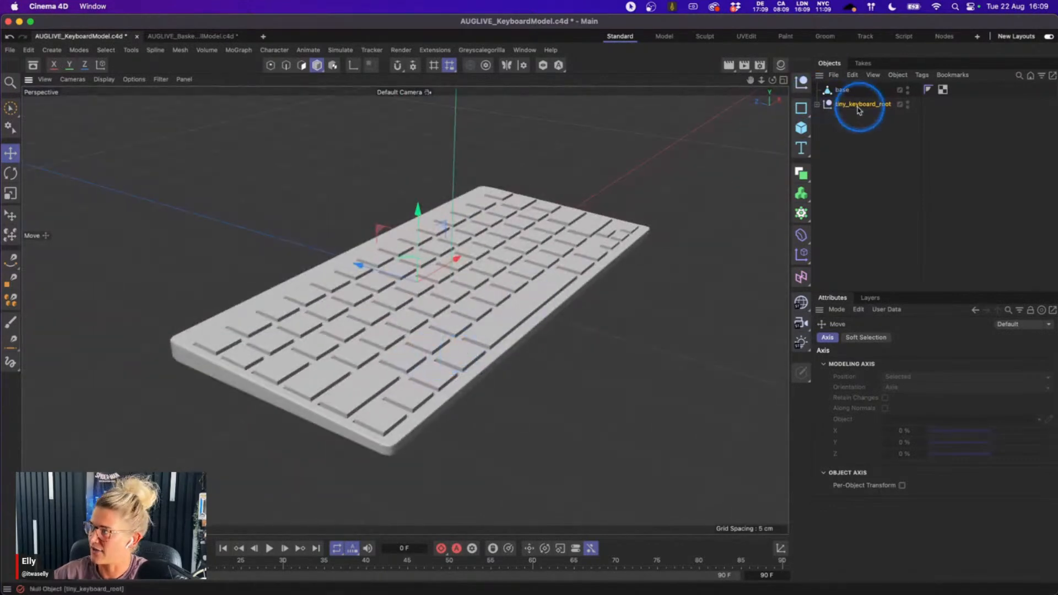
{"action": "left_click", "coordinate": [832, 125]}
{"action": "left_click_drag", "start_coordinate": [479, 328], "coordinate": [699, 203], "text": "alt"}
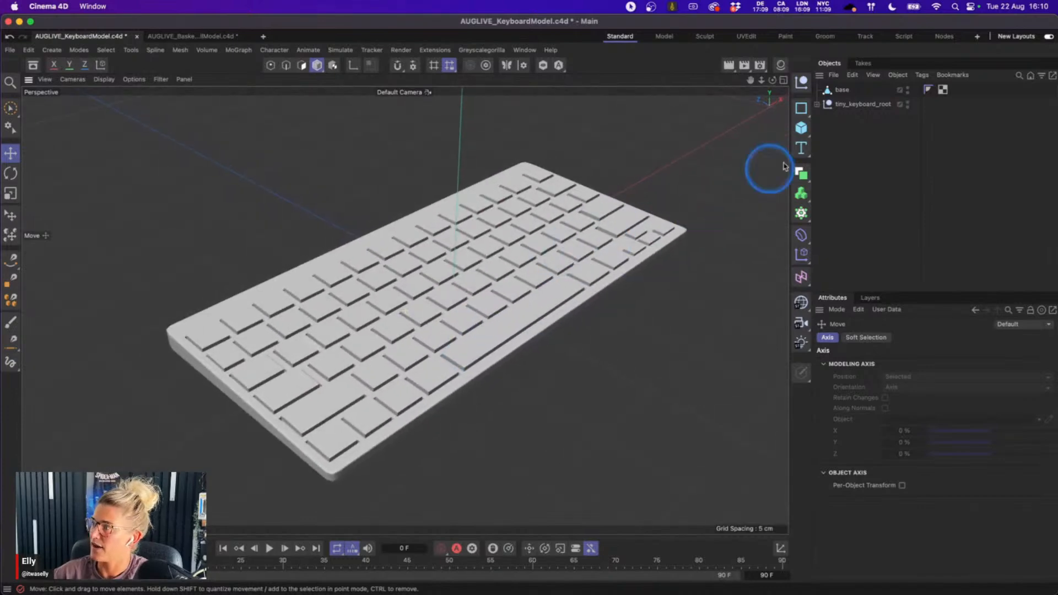
- Merge tiny_keyboard_root into a single mesh with Connect Objects + Delete and rename it keys
{"action": "left_click", "coordinate": [850, 104]}
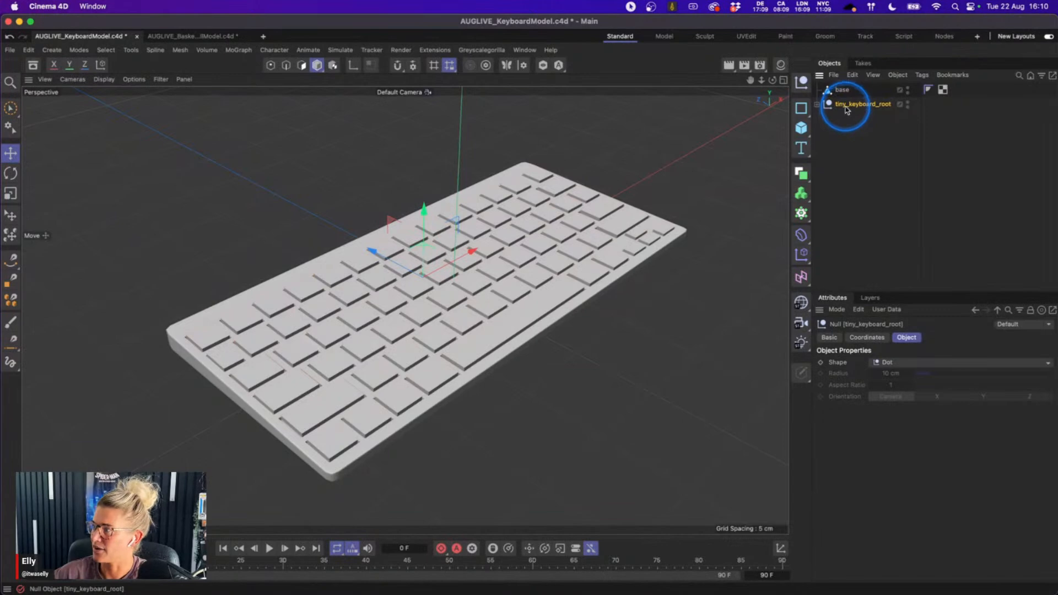
{"action": "right_click", "coordinate": [845, 106]}
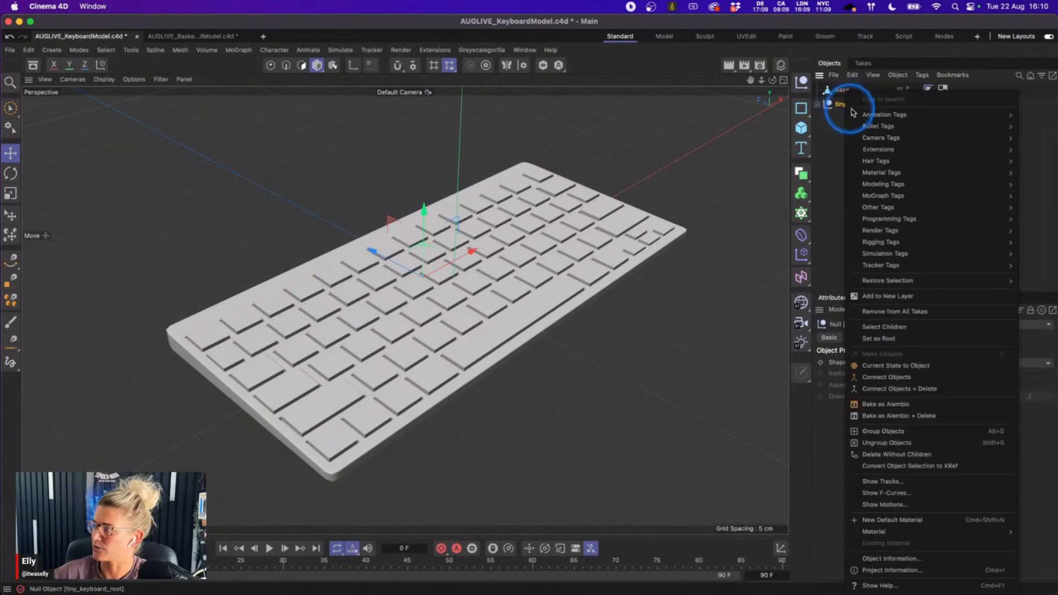
{"action": "left_click", "coordinate": [928, 390]}
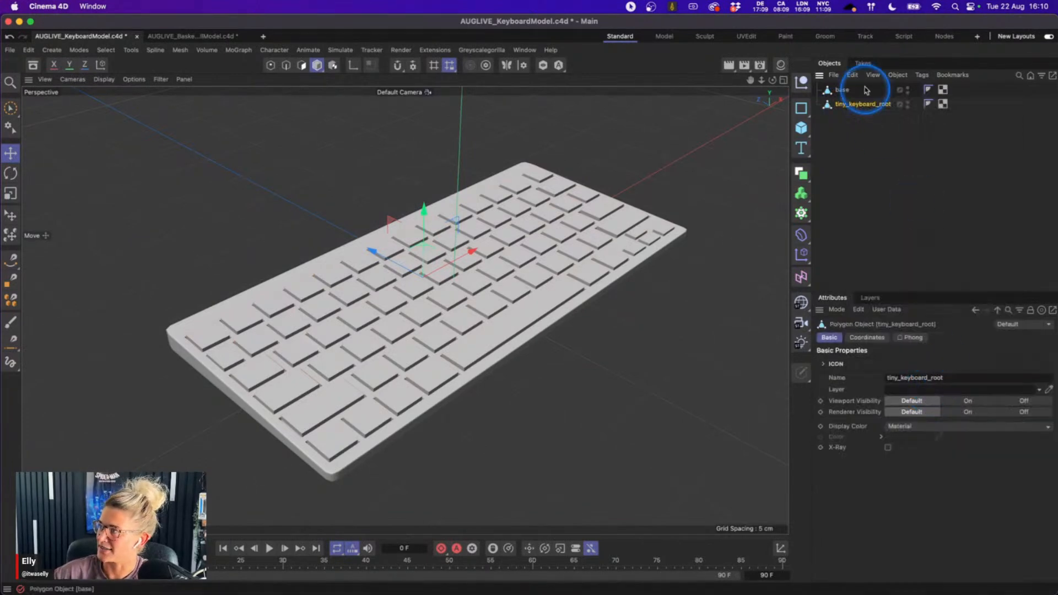
{"action": "double_click", "coordinate": [854, 106]}
{"action": "type", "text": "keys"}
{"action": "key", "text": "Return"}
- Select base and view the keyboard in Gouraud Shading (Lines) to examine the topology of the base and keys
{"action": "left_click", "coordinate": [843, 90]}
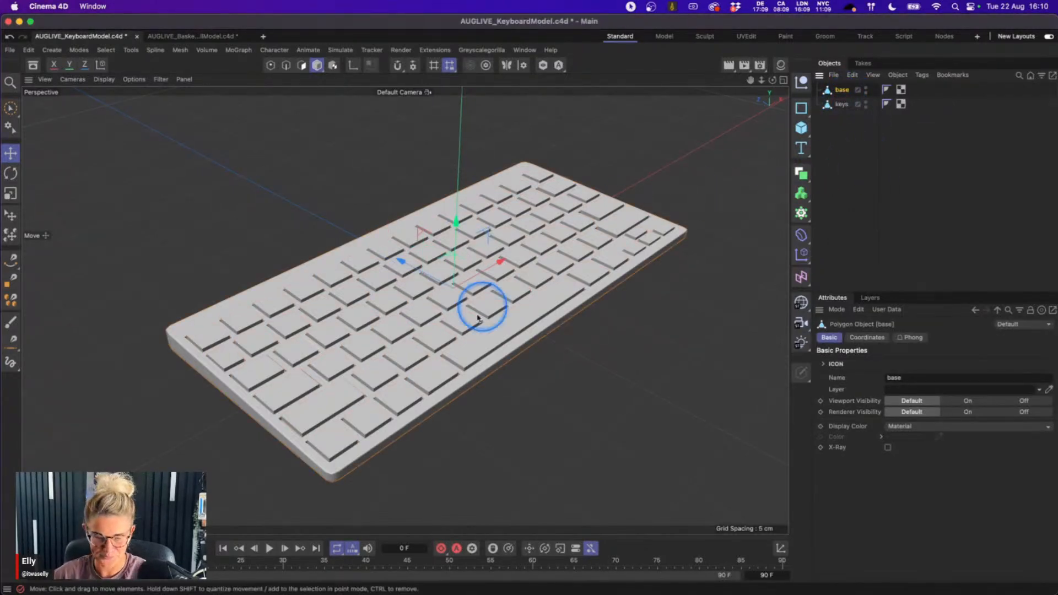
{"action": "middle_click_drag", "start_coordinate": [496, 382], "coordinate": [464, 388], "text": "alt"}
{"action": "mouse_move", "coordinate": [445, 365]}
{"action": "left_mouse_down", "text": "alt"}
{"action": "mouse_move", "coordinate": [427, 367]}
{"action": "mouse_move", "coordinate": [449, 379]}
{"action": "left_mouse_up", "text": "alt"}
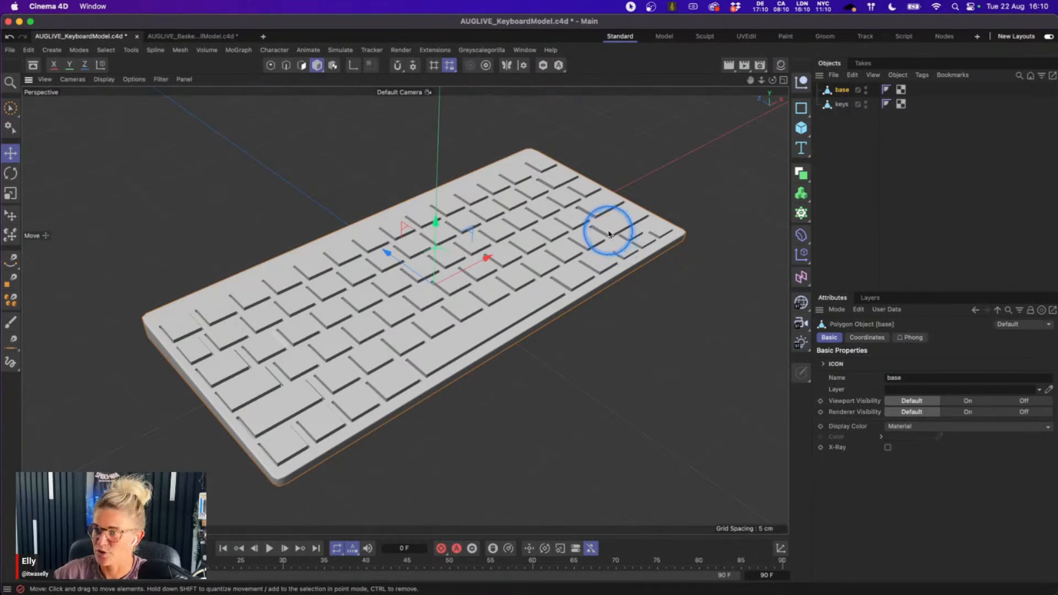
{"action": "key", "text": "n"}
{"action": "key", "text": "b"}
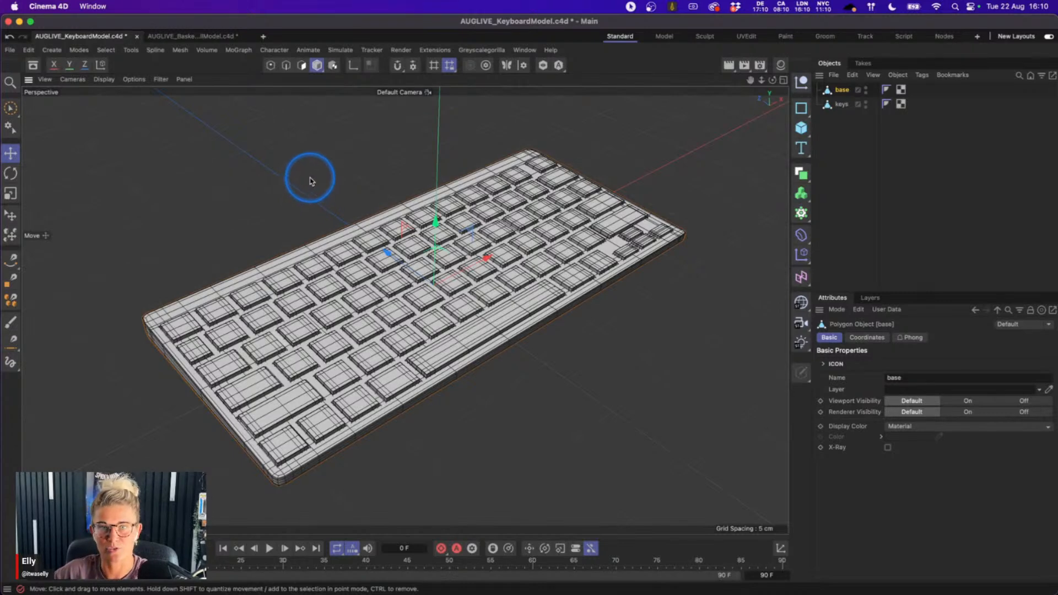
{"action": "key", "text": "n"}
{"action": "key", "text": "a"}
{"action": "left_click", "coordinate": [104, 79]}
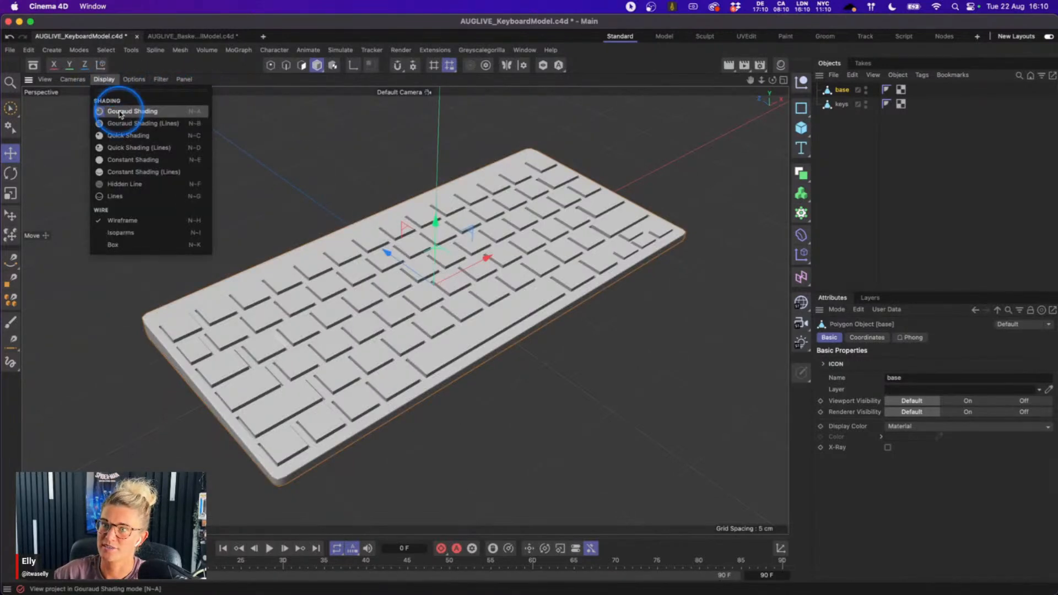
{"action": "left_click", "coordinate": [169, 125]}
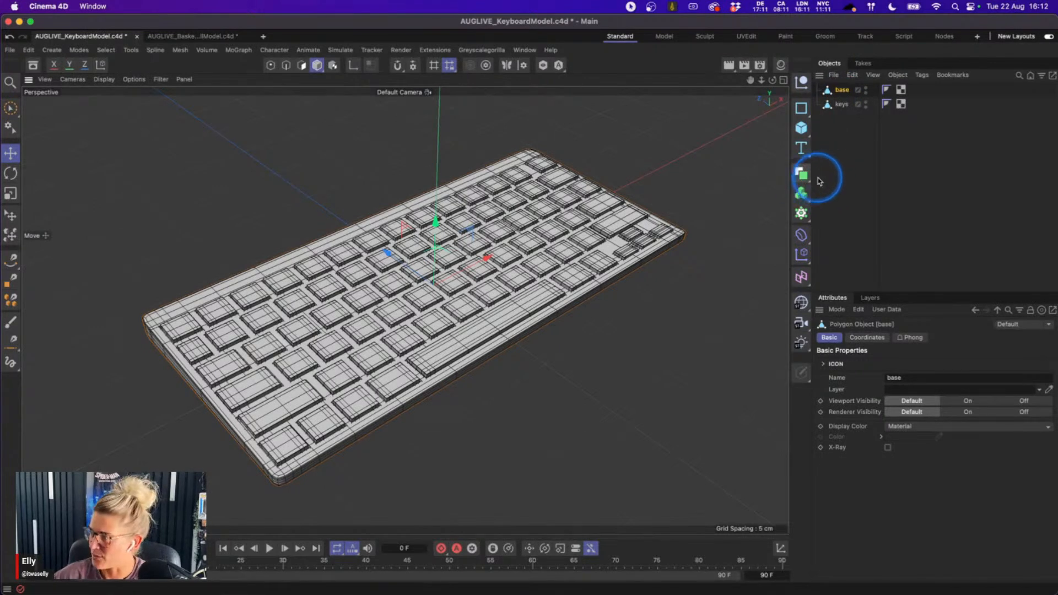
- Place keys under a new Remesh generator and convert it to a plain mesh with Connect Objects + Delete
{"action": "left_click_drag", "start_coordinate": [803, 180], "coordinate": [853, 359]}
{"action": "left_click_drag", "start_coordinate": [841, 120], "coordinate": [847, 92]}
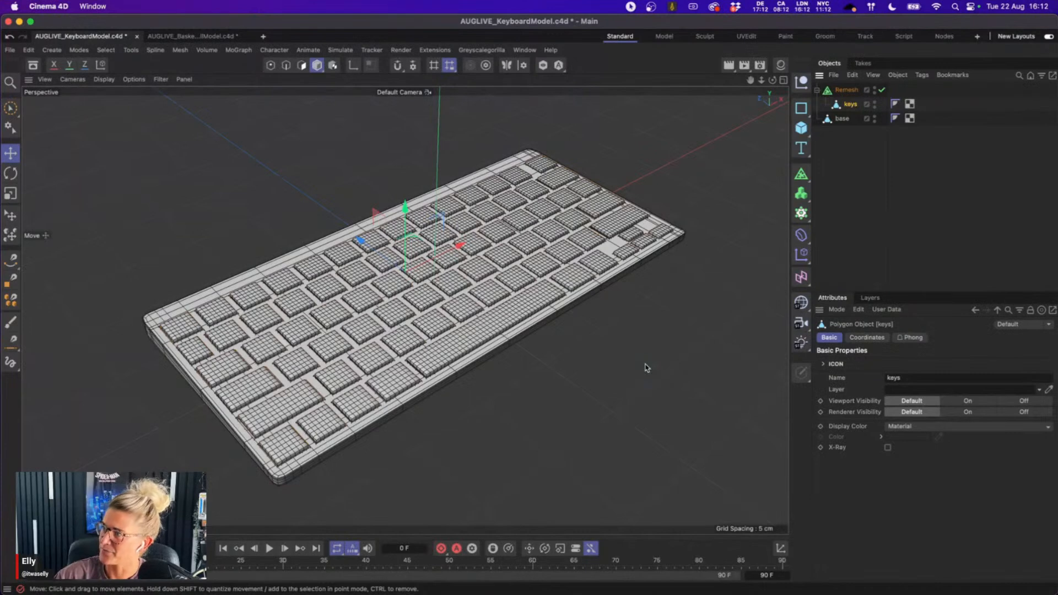
{"action": "left_click", "coordinate": [847, 89]}
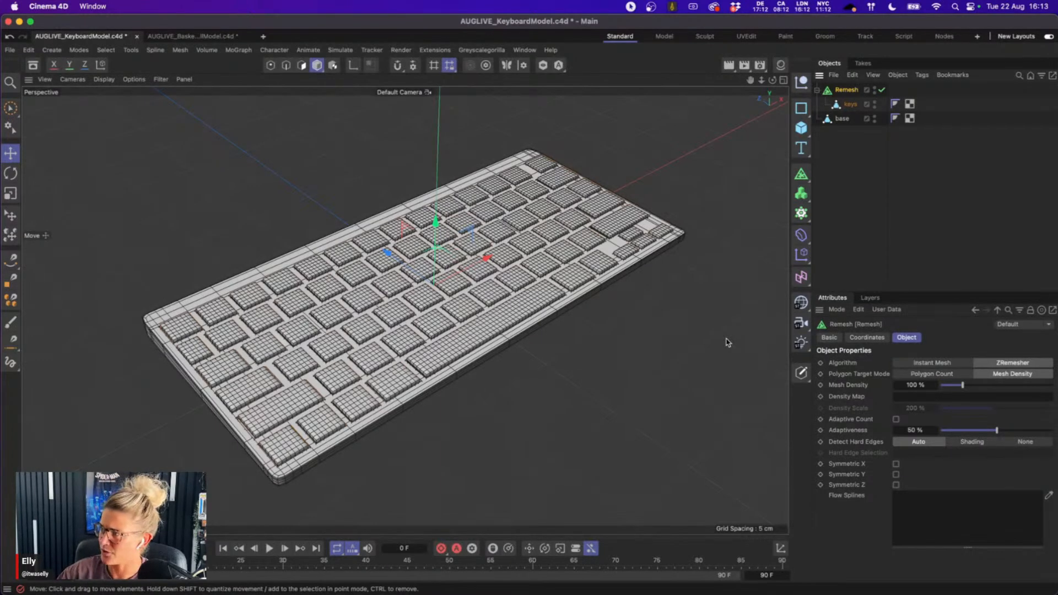
{"action": "right_click", "coordinate": [846, 90]}
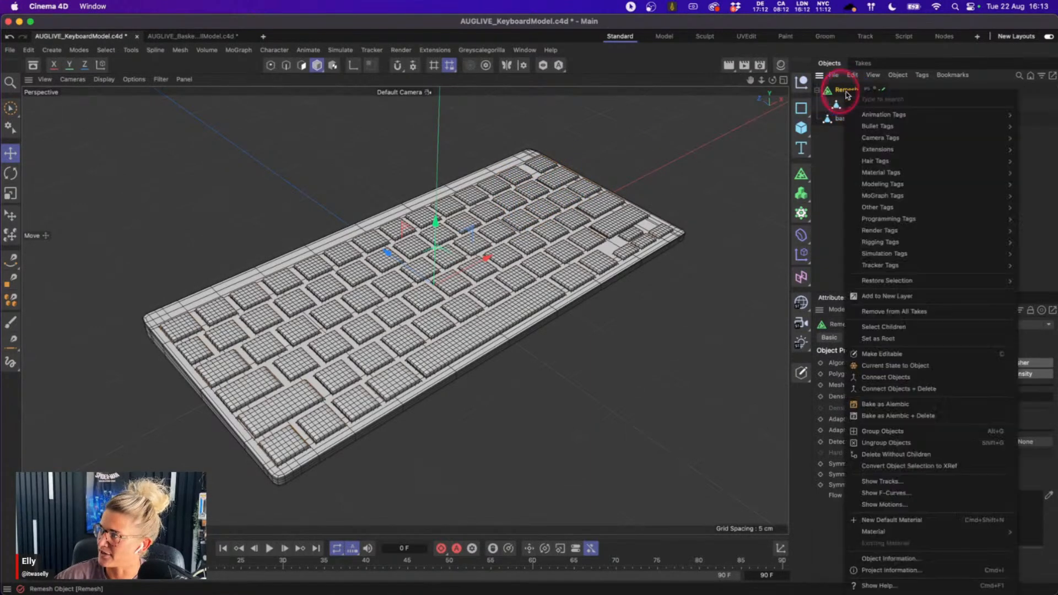
{"action": "left_click", "coordinate": [915, 394]}
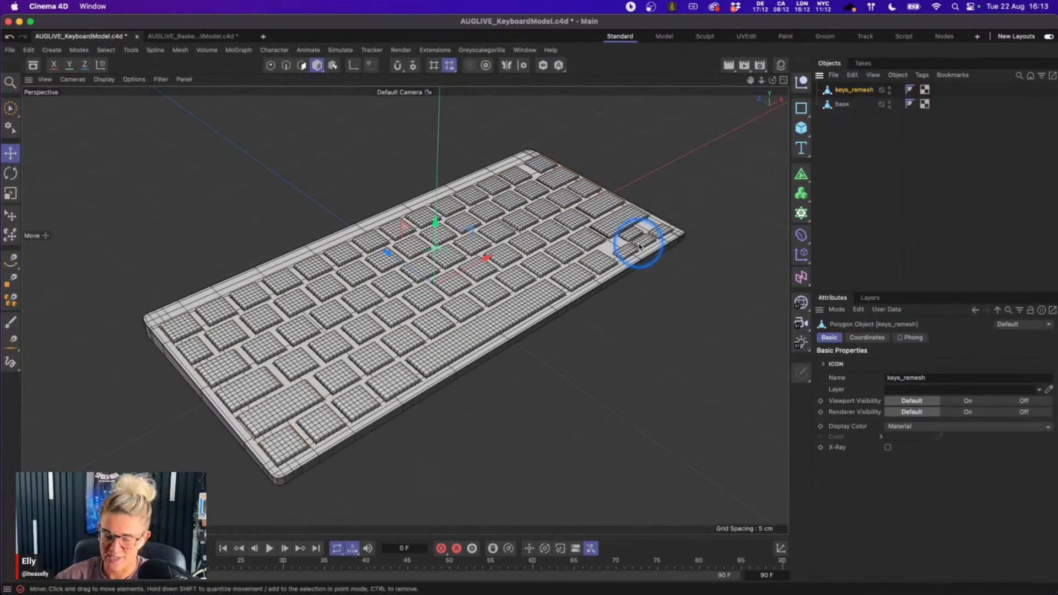
- Examine the remeshed keys from several angles in Gouraud Shading, comparing against the display with lines
{"action": "key", "text": "n"}
{"action": "key", "text": "a"}
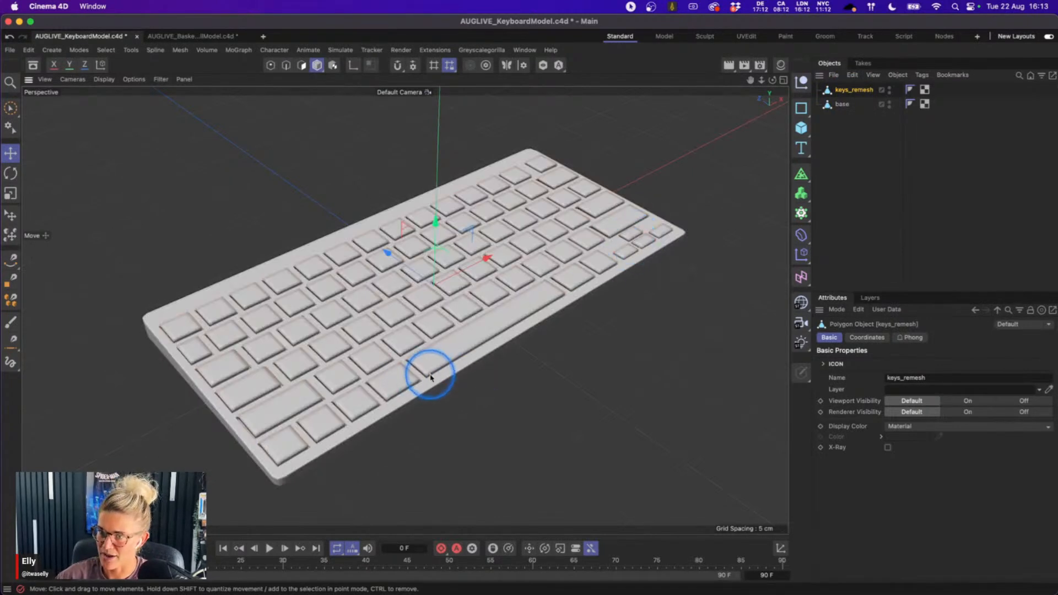
{"action": "mouse_move", "coordinate": [421, 342]}
{"action": "left_mouse_down", "text": "alt"}
{"action": "mouse_move", "coordinate": [441, 315]}
{"action": "mouse_move", "coordinate": [450, 326]}
{"action": "mouse_move", "coordinate": [420, 336]}
{"action": "mouse_move", "coordinate": [431, 340]}
{"action": "left_mouse_up", "text": "alt"}
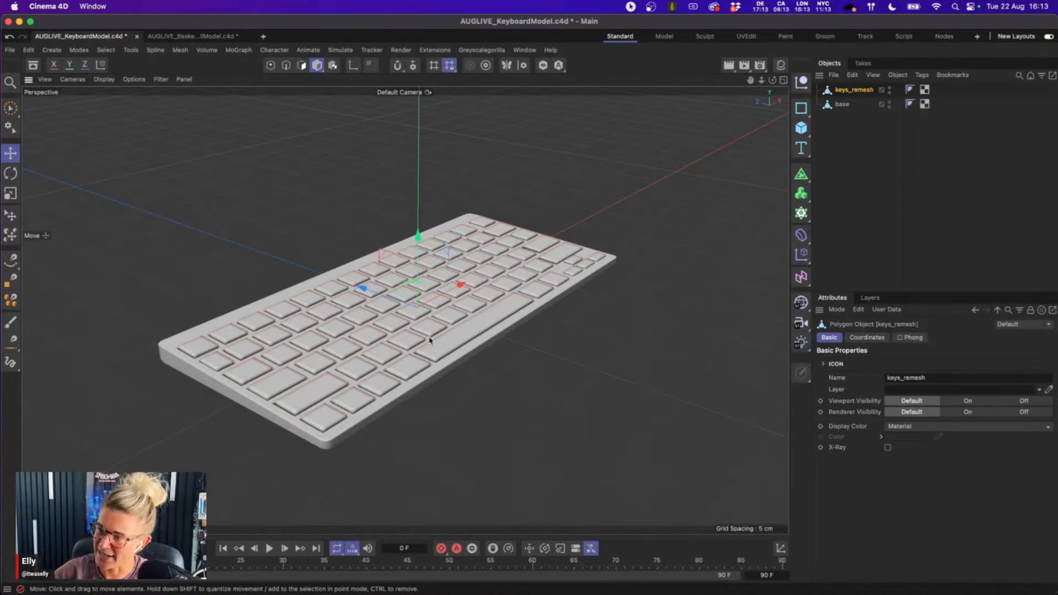
{"action": "right_click_drag", "start_coordinate": [289, 412], "coordinate": [356, 406], "text": "alt"}
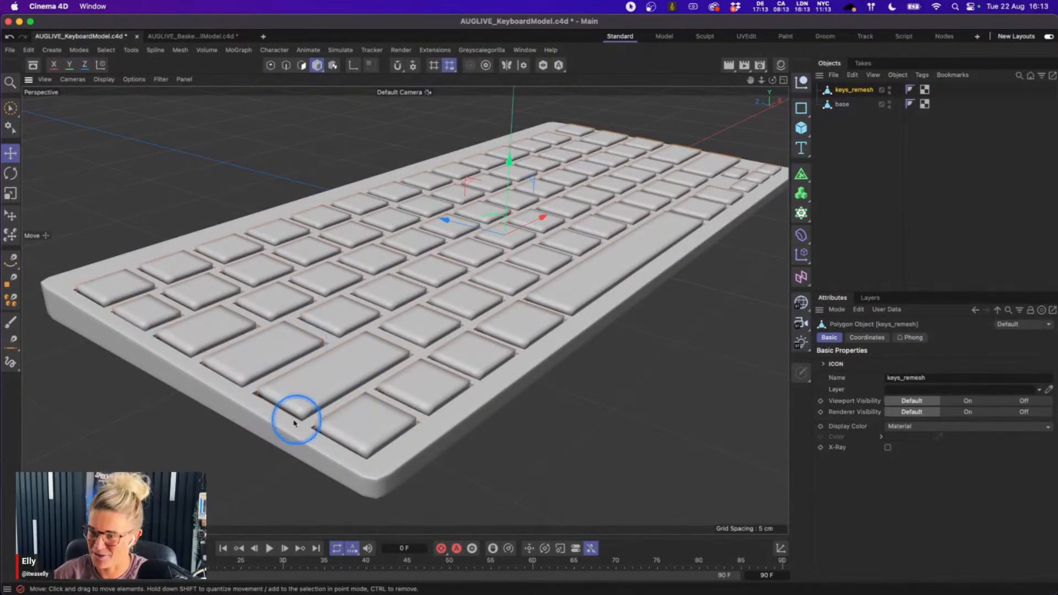
{"action": "left_click_drag", "start_coordinate": [273, 403], "coordinate": [347, 402], "text": "alt"}
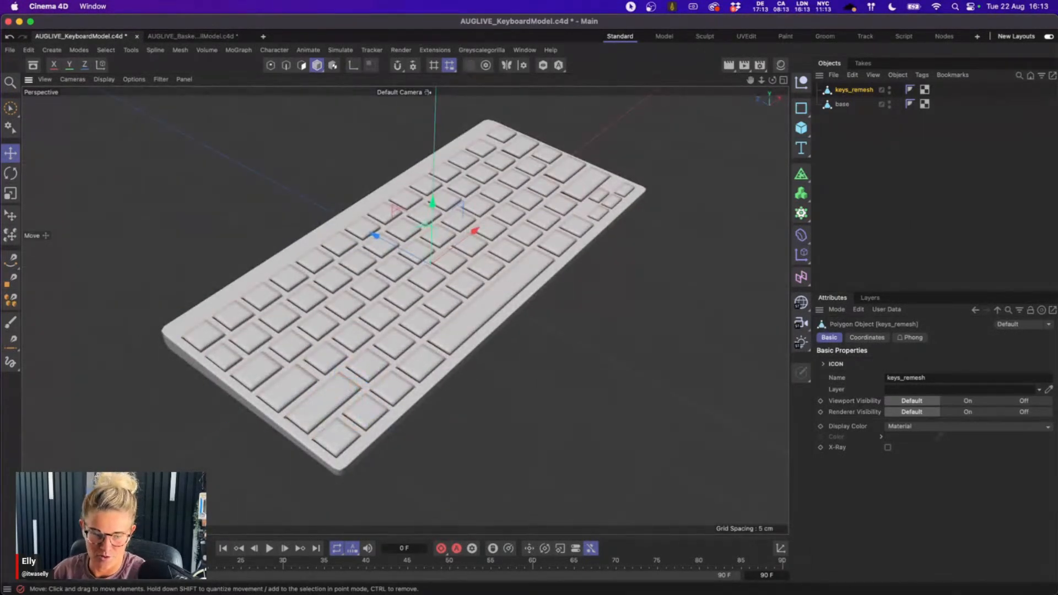
{"action": "left_click_drag", "start_coordinate": [350, 291], "coordinate": [378, 278], "text": "alt"}
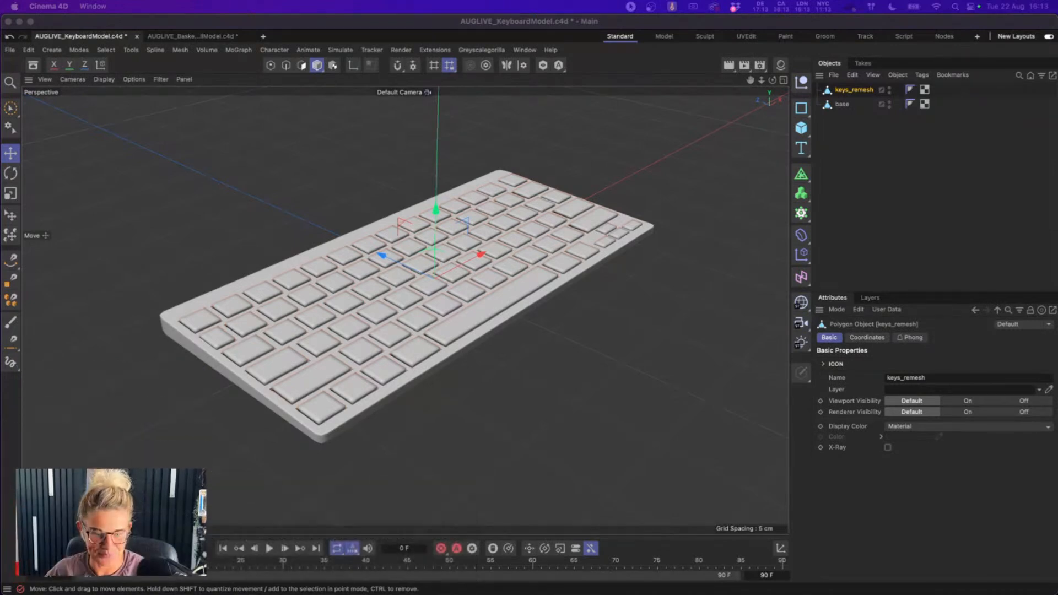
{"action": "left_click", "coordinate": [558, 362]}
{"action": "left_click_drag", "start_coordinate": [422, 333], "coordinate": [488, 361], "text": "alt"}
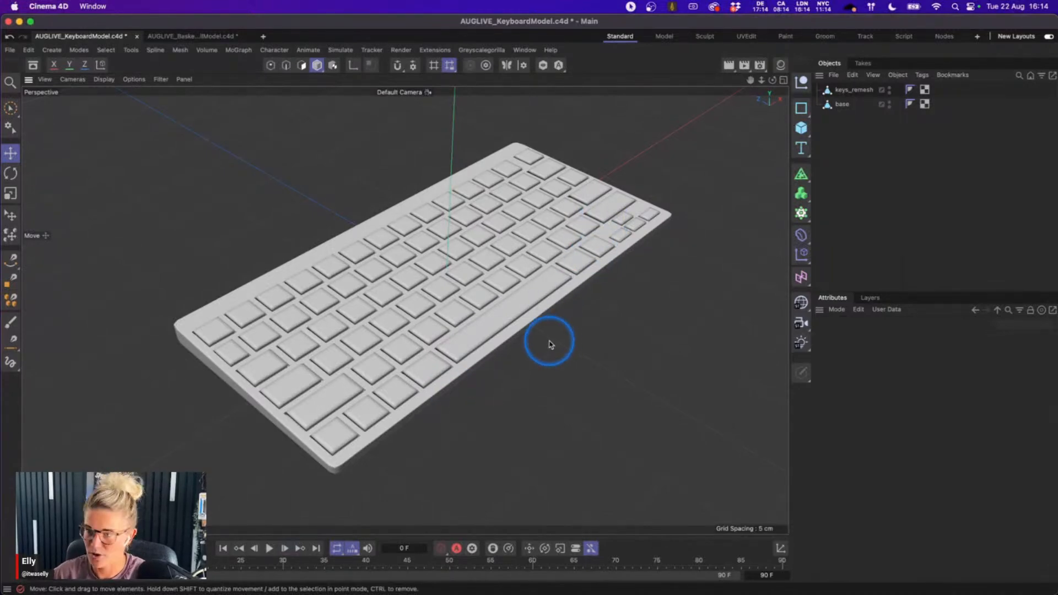
{"action": "key", "text": "n"}
{"action": "key", "text": "b"}
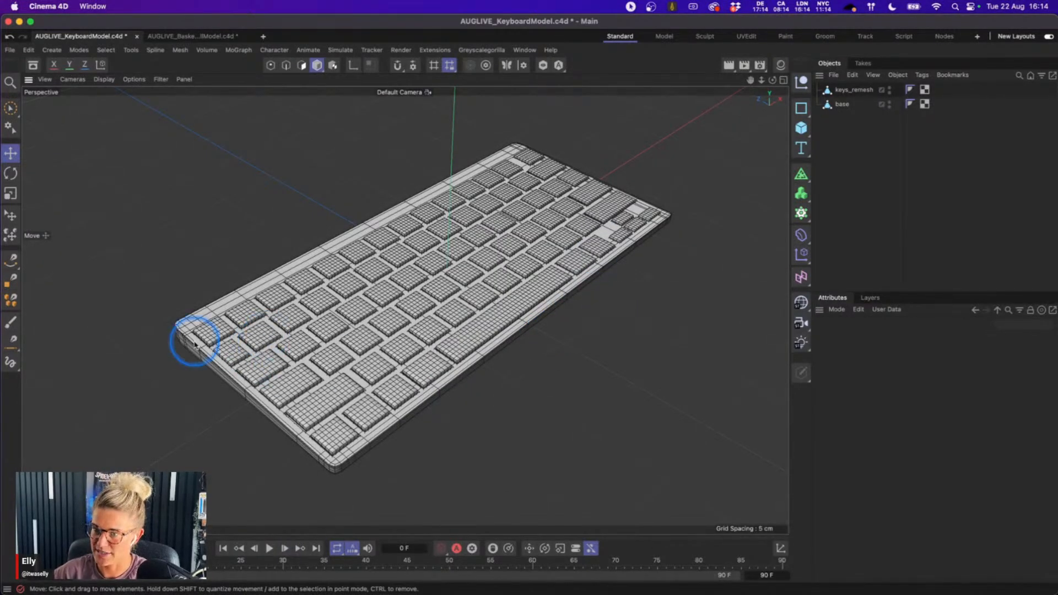
{"action": "key", "text": "n"}
{"action": "key", "text": "a"}
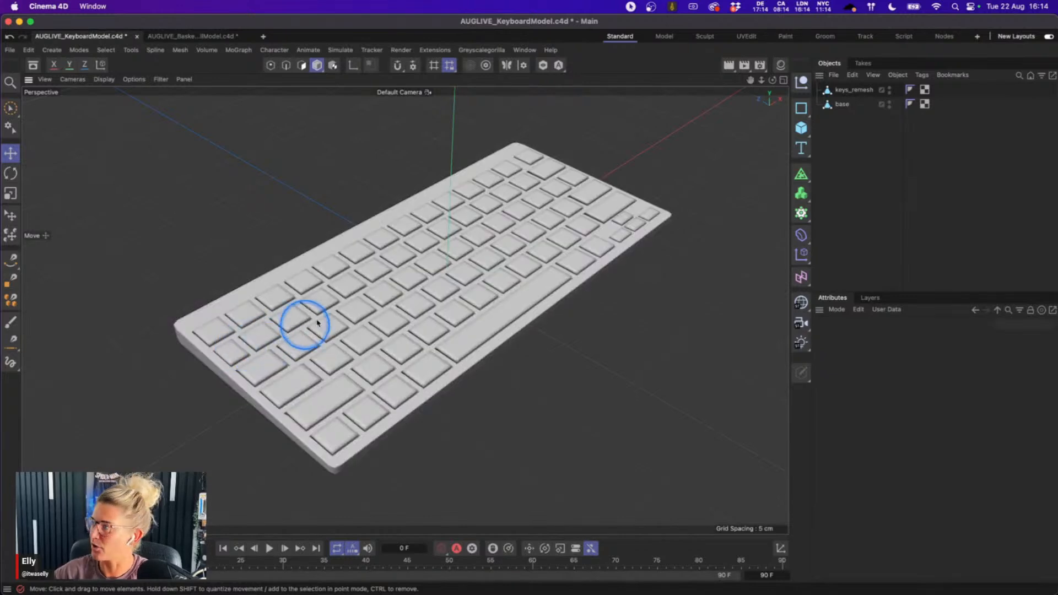
- Save an incremental version of the project and rename keys_remesh to keys
{"action": "left_click", "coordinate": [10, 49]}
{"action": "left_click", "coordinate": [71, 205]}
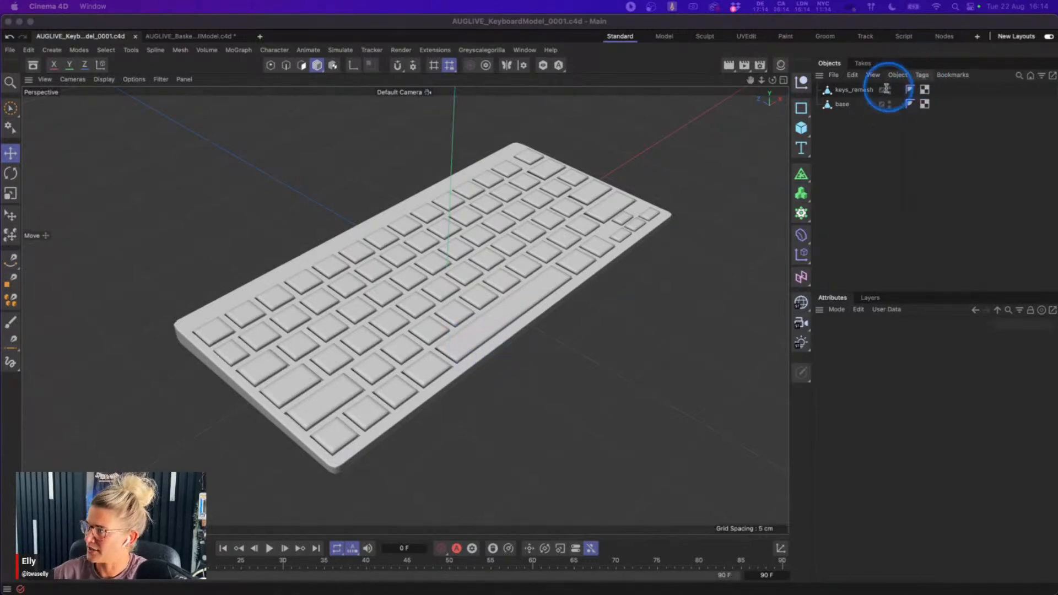
{"action": "left_click", "coordinate": [854, 89]}
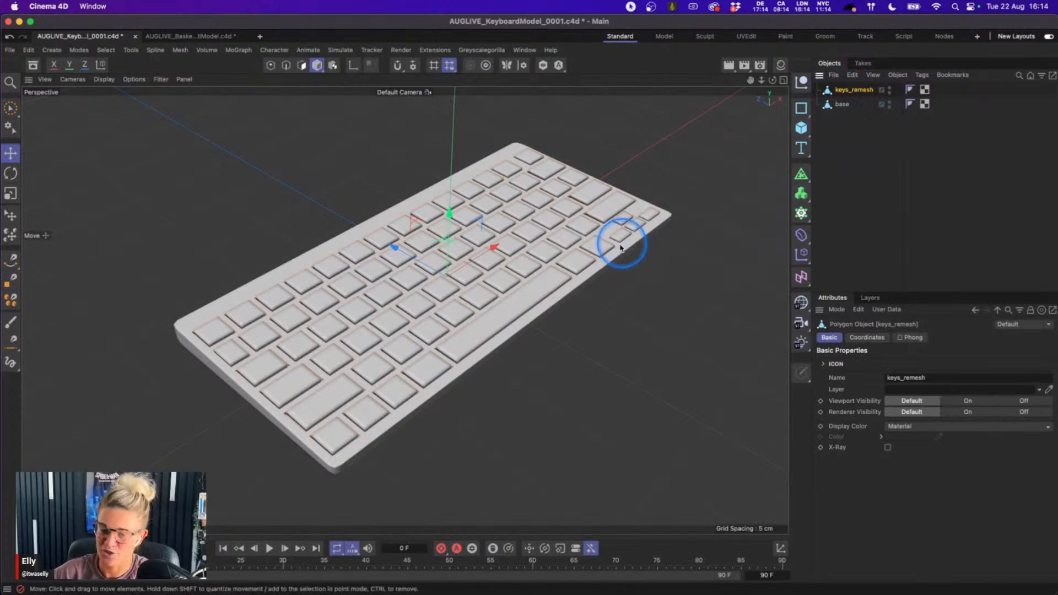
{"action": "double_click", "coordinate": [854, 90]}
{"action": "type", "text": "keys"}
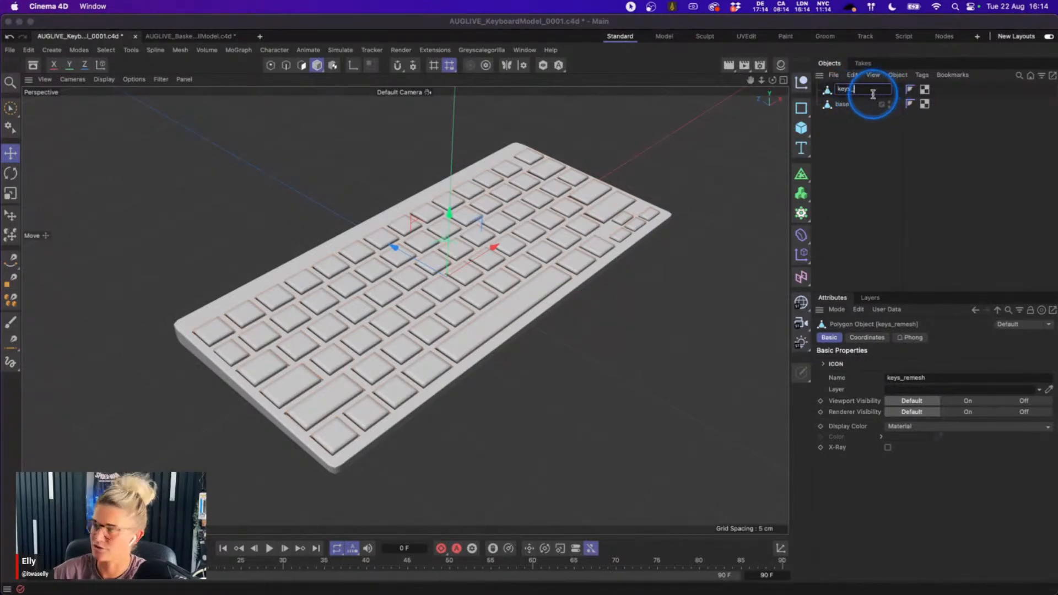
{"action": "left_click", "coordinate": [855, 110]}
- Add a Vertex Map tag to the keys object
{"action": "right_click", "coordinate": [842, 91]}
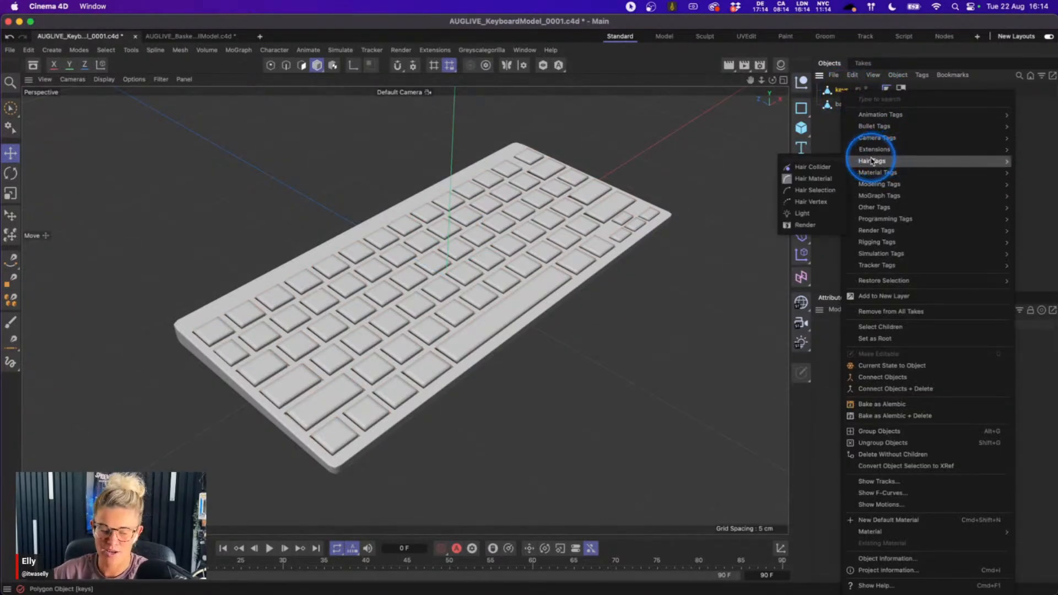
{"action": "type", "text": "xrrtex"}
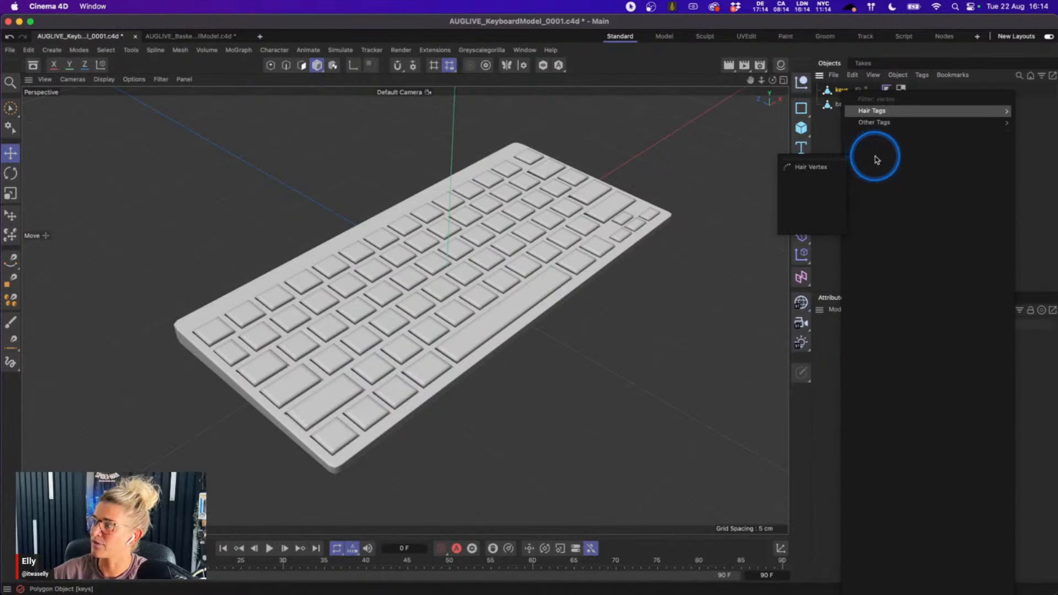
{"action": "mouse_move", "coordinate": [880, 126]}
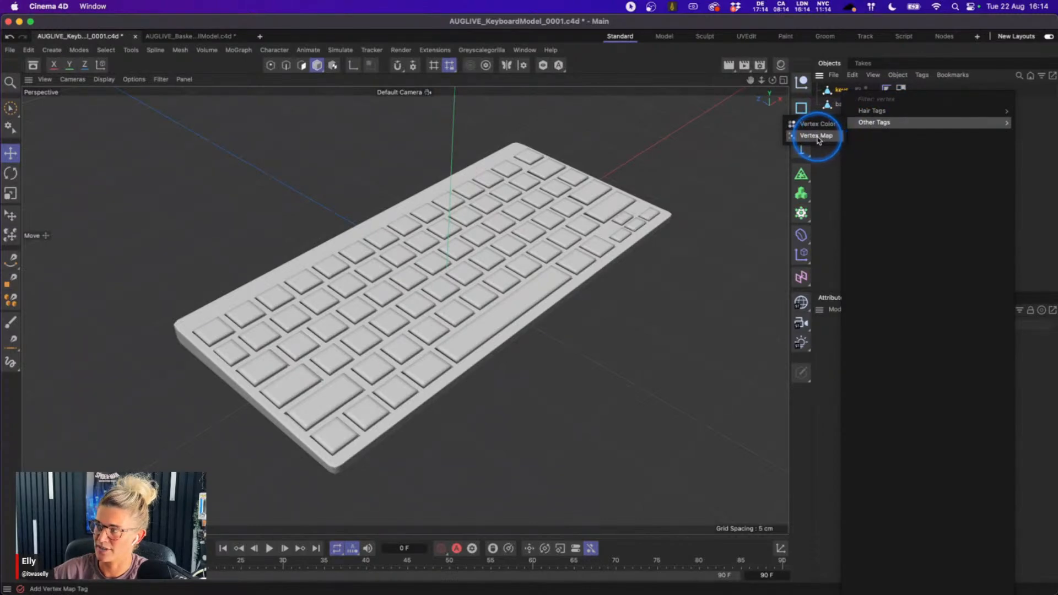
{"action": "left_click", "coordinate": [817, 136]}
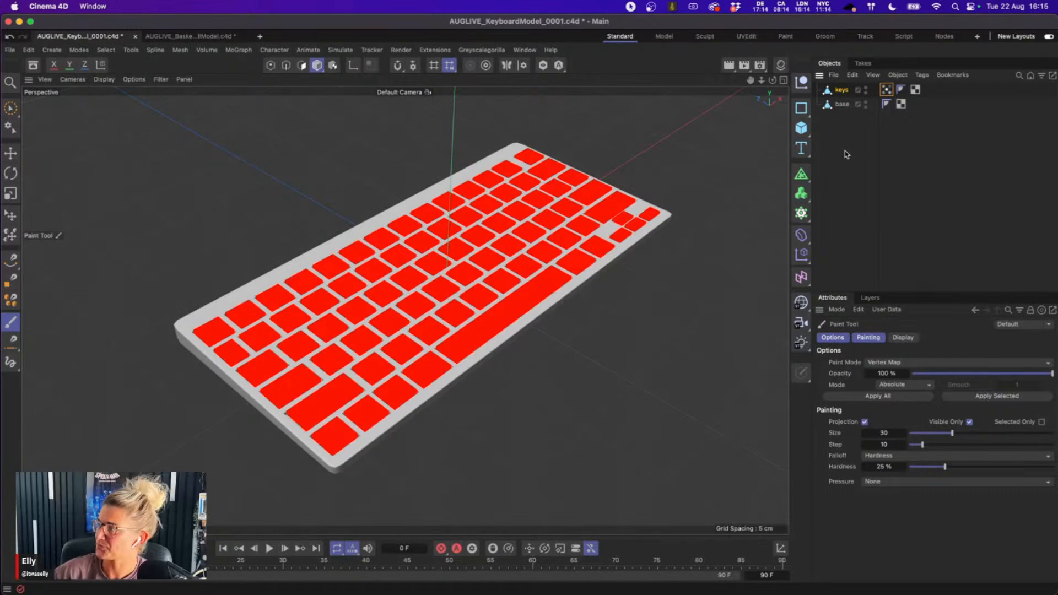
- Enable Use Fields on the keys' Vertex Map tag and replace the Freeze layer with a Linear Field
{"action": "left_click", "coordinate": [886, 89]}
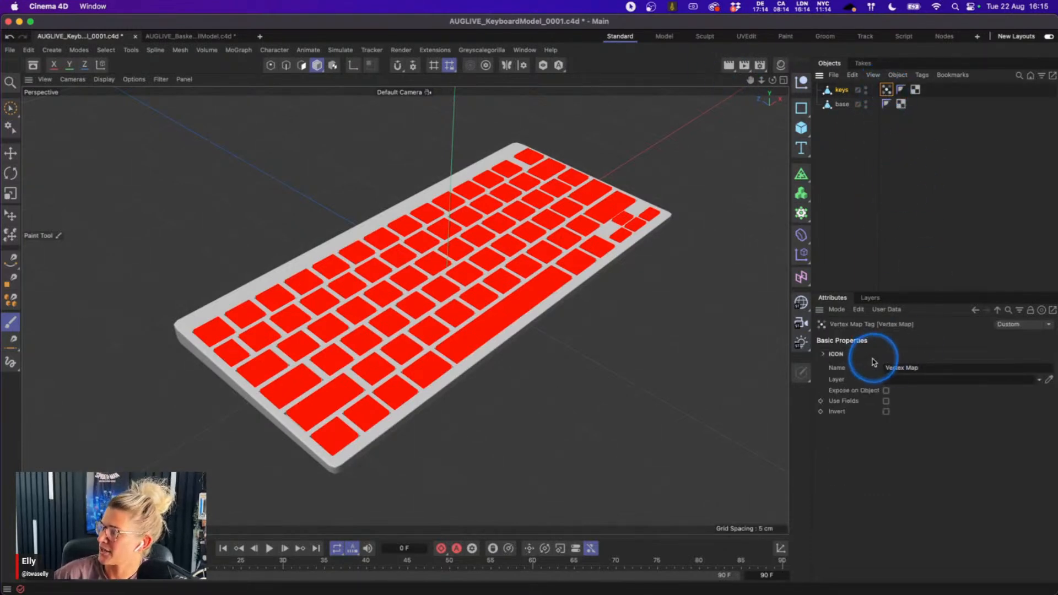
{"action": "left_click", "coordinate": [886, 401]}
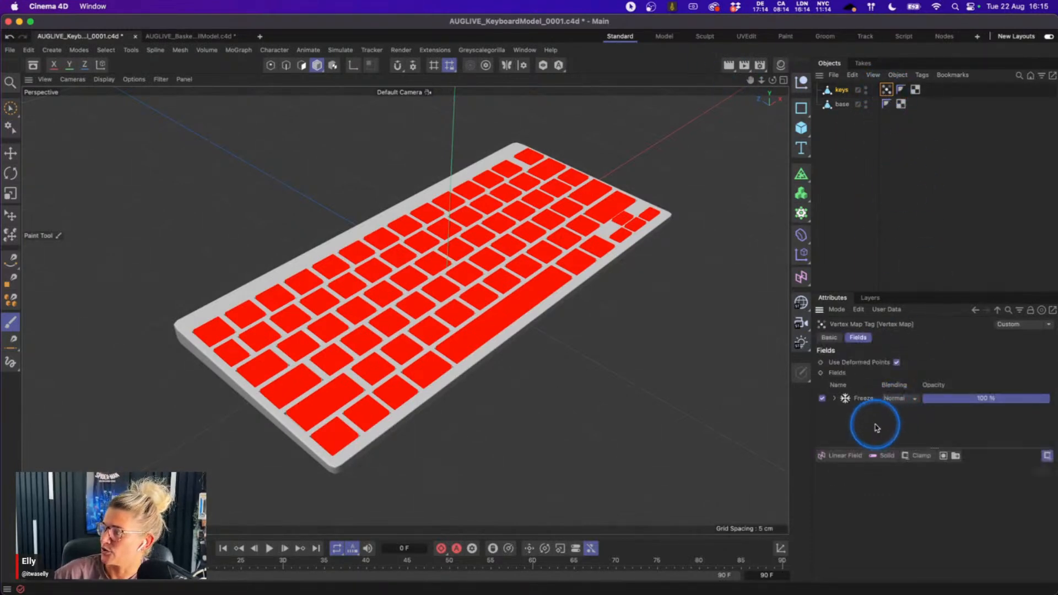
{"action": "left_click", "coordinate": [866, 397]}
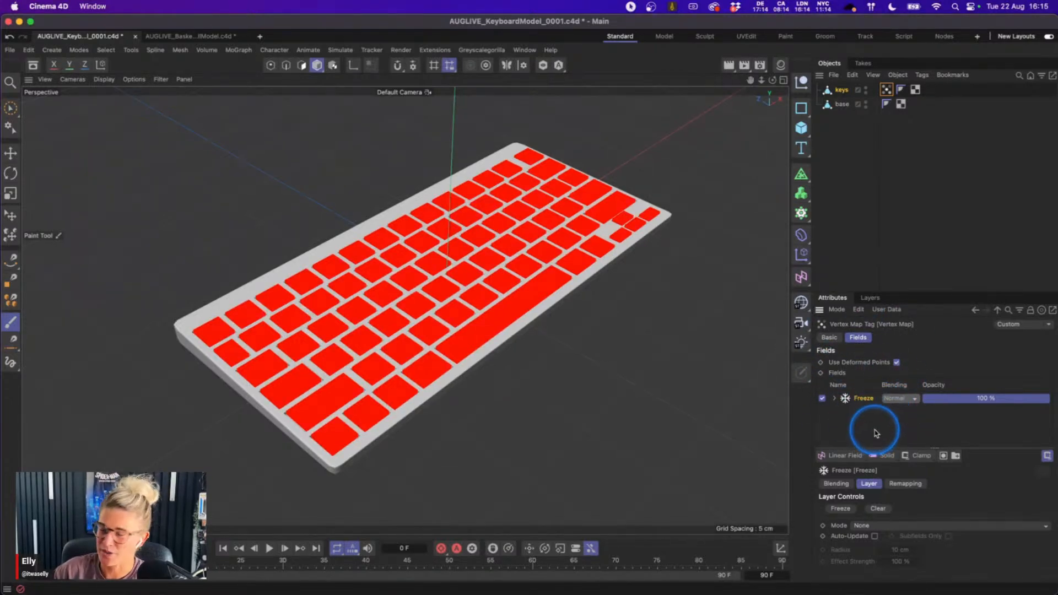
{"action": "left_click", "coordinate": [843, 456]}
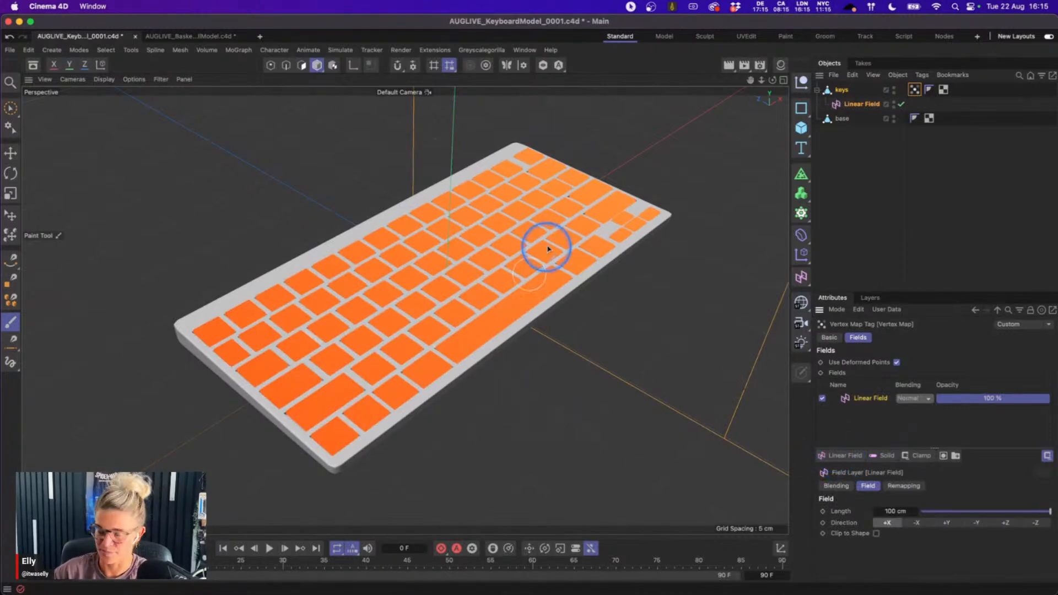
- Set the Linear Field's length to 5 cm
{"action": "scroll", "coordinate": [635, 346], "scroll_direction": "down", "scroll_amount": 8}
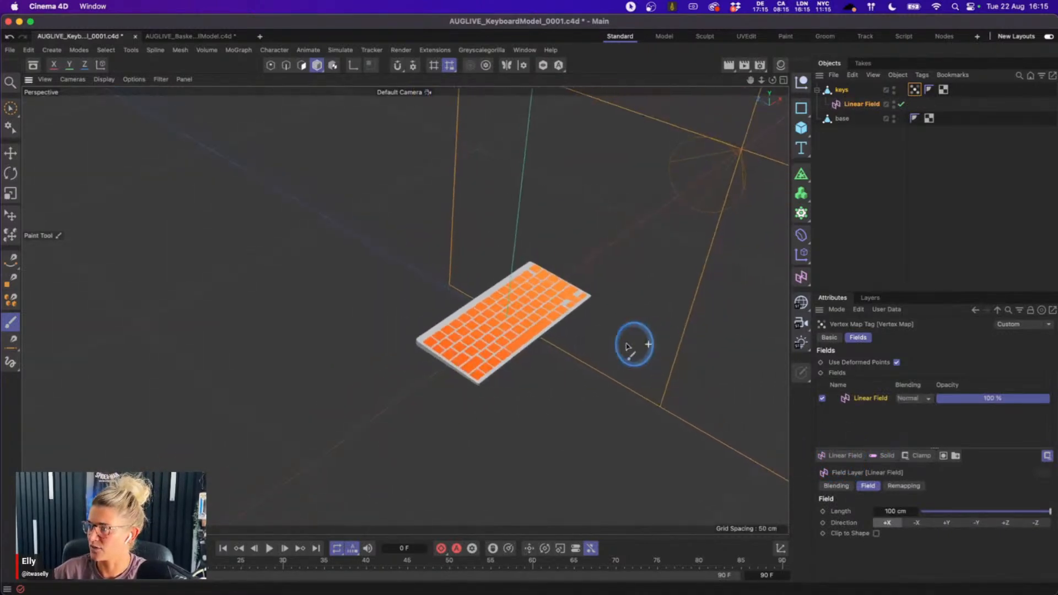
{"action": "left_click", "coordinate": [857, 105]}
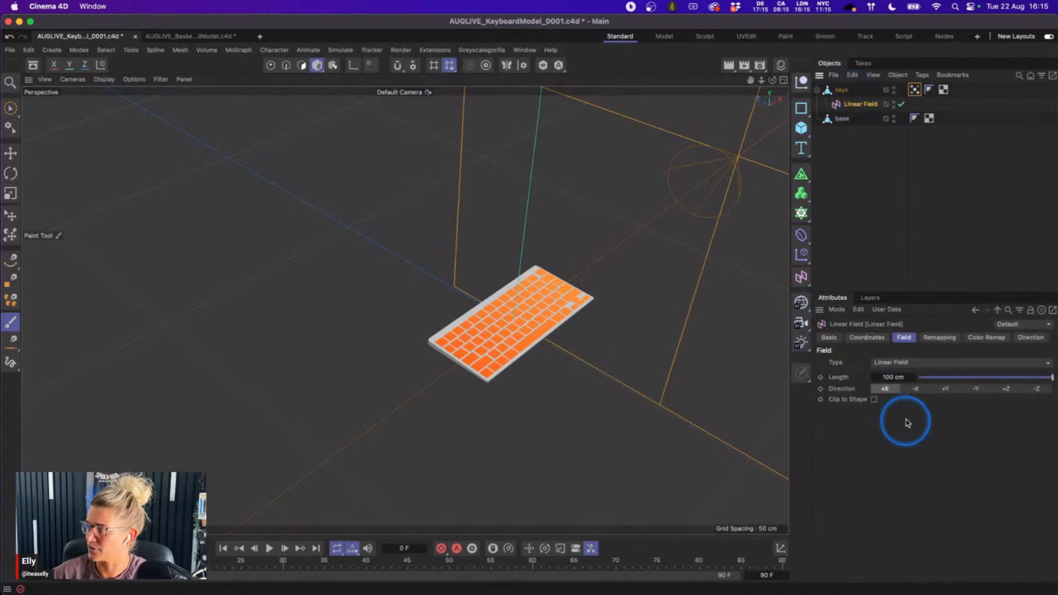
{"action": "left_click", "coordinate": [896, 381]}
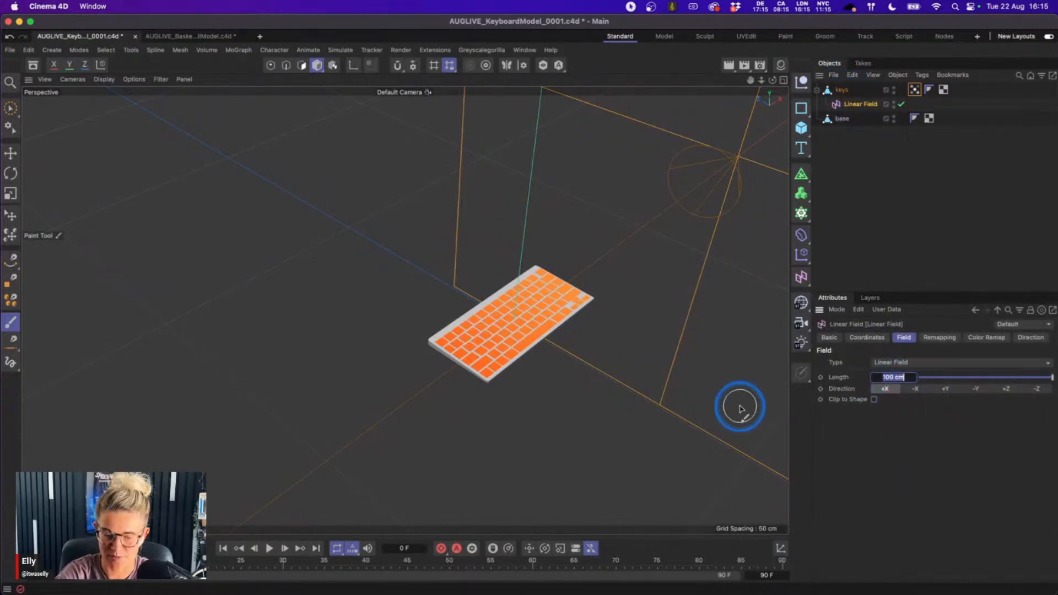
{"action": "type", "text": "5"}
{"action": "key", "text": "Return"}
- Try a length of 10 cm on the Linear Field and return it to 5 cm
{"action": "left_click", "coordinate": [902, 377]}
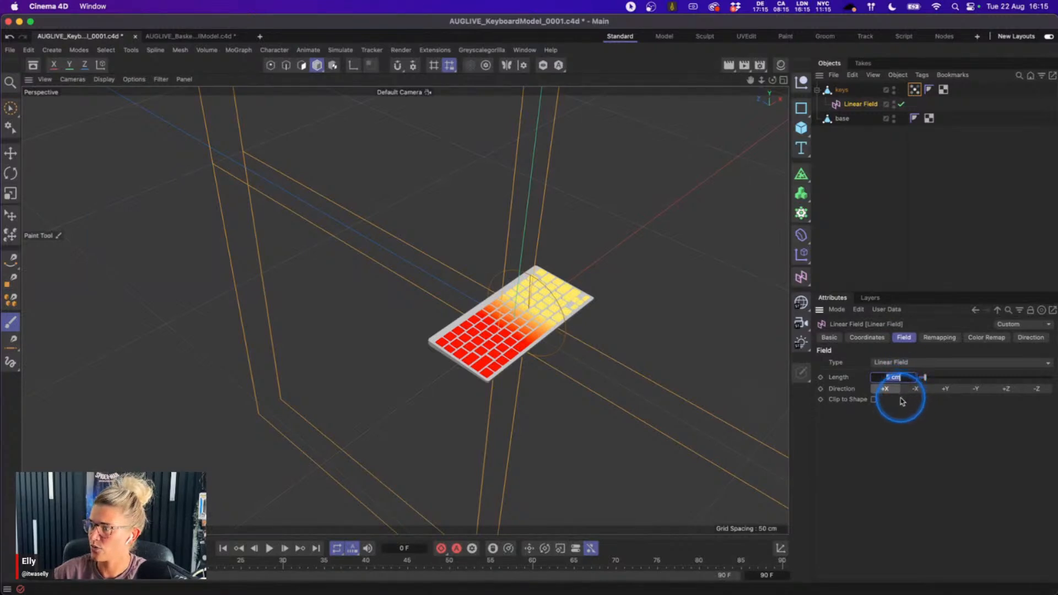
{"action": "type", "text": "10"}
{"action": "key", "text": "Return"}
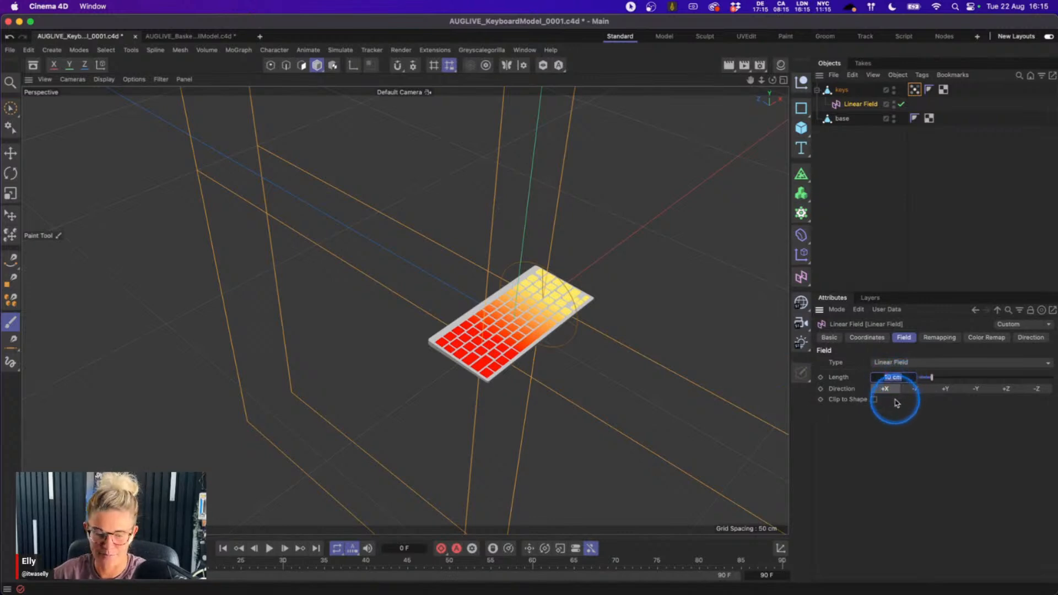
{"action": "type", "text": "5"}
{"action": "key", "text": "Return"}
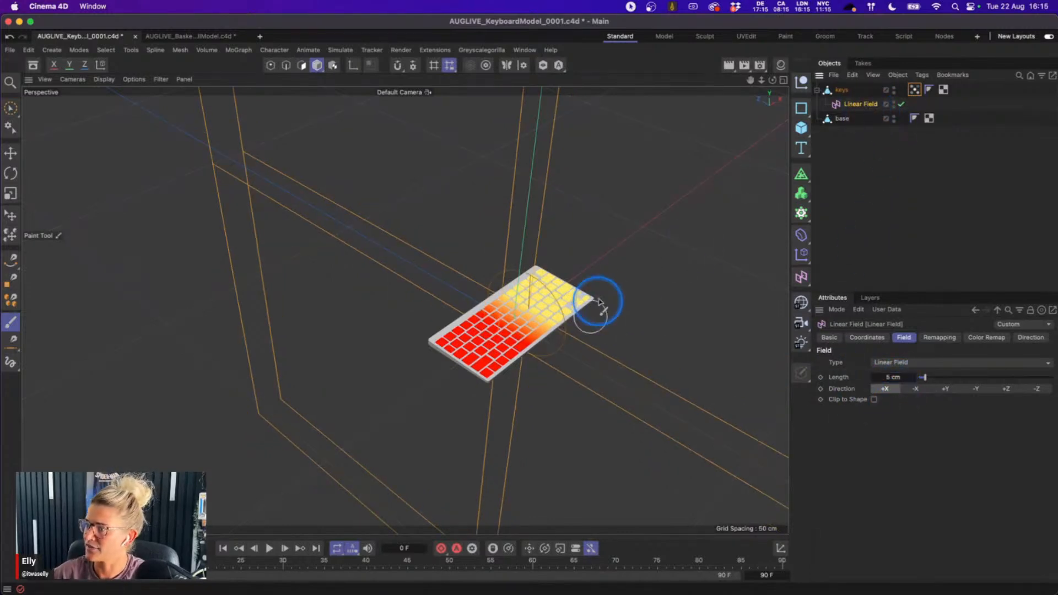
- Move the Linear Field along its X axis until it sits just beyond the Esc-side short end of the keyboard
{"action": "key", "text": "e"}
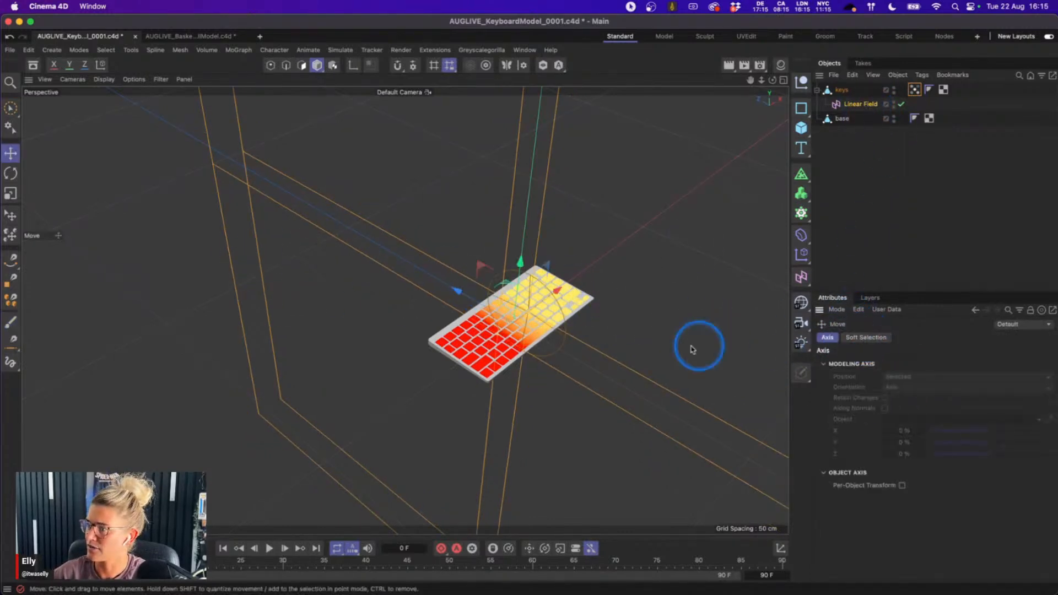
{"action": "mouse_move", "coordinate": [556, 291]}
{"action": "left_mouse_down"}
{"action": "mouse_move", "coordinate": [570, 281]}
{"action": "mouse_move", "coordinate": [536, 300]}
{"action": "mouse_move", "coordinate": [577, 278]}
{"action": "mouse_move", "coordinate": [556, 291]}
{"action": "left_mouse_up"}
{"action": "right_click_drag", "start_coordinate": [563, 314], "coordinate": [614, 292], "text": "alt"}
{"action": "left_click_drag", "start_coordinate": [512, 303], "coordinate": [507, 340]}
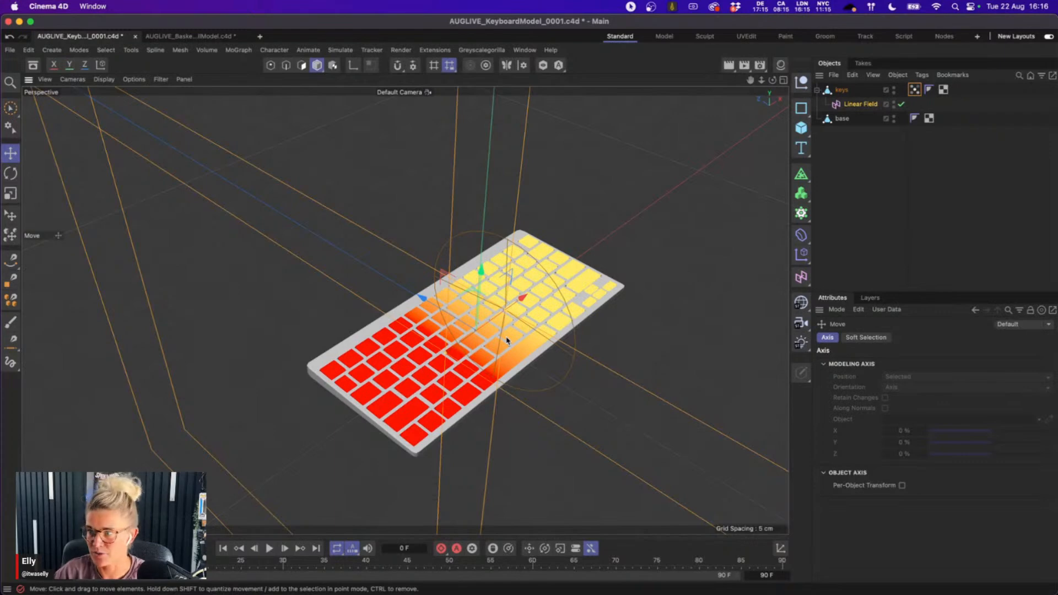
{"action": "left_click", "coordinate": [852, 104]}
{"action": "left_click_drag", "start_coordinate": [524, 297], "coordinate": [436, 374]}
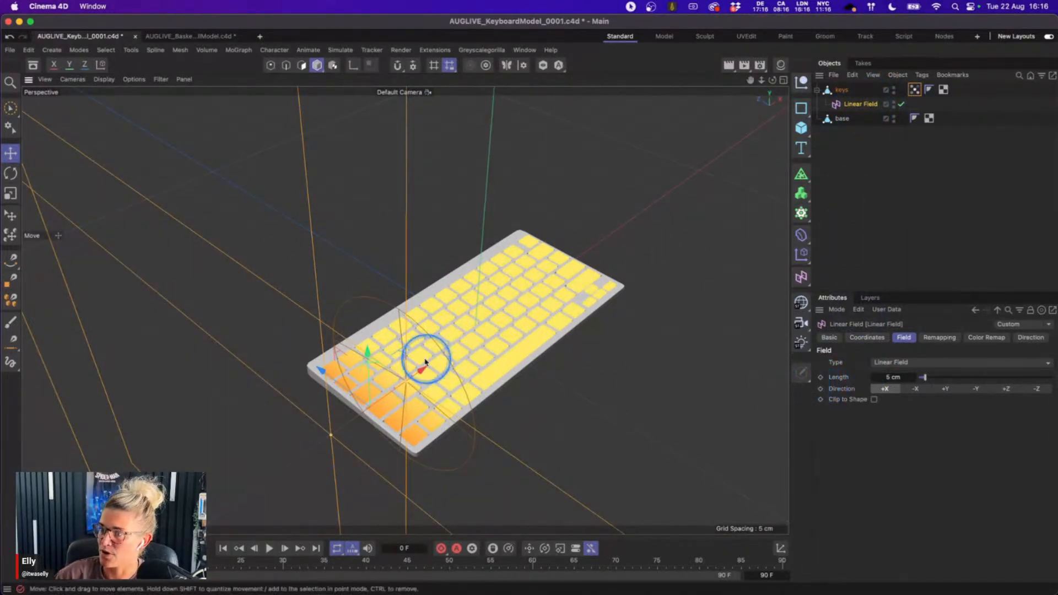
{"action": "left_click_drag", "start_coordinate": [415, 366], "coordinate": [378, 411]}
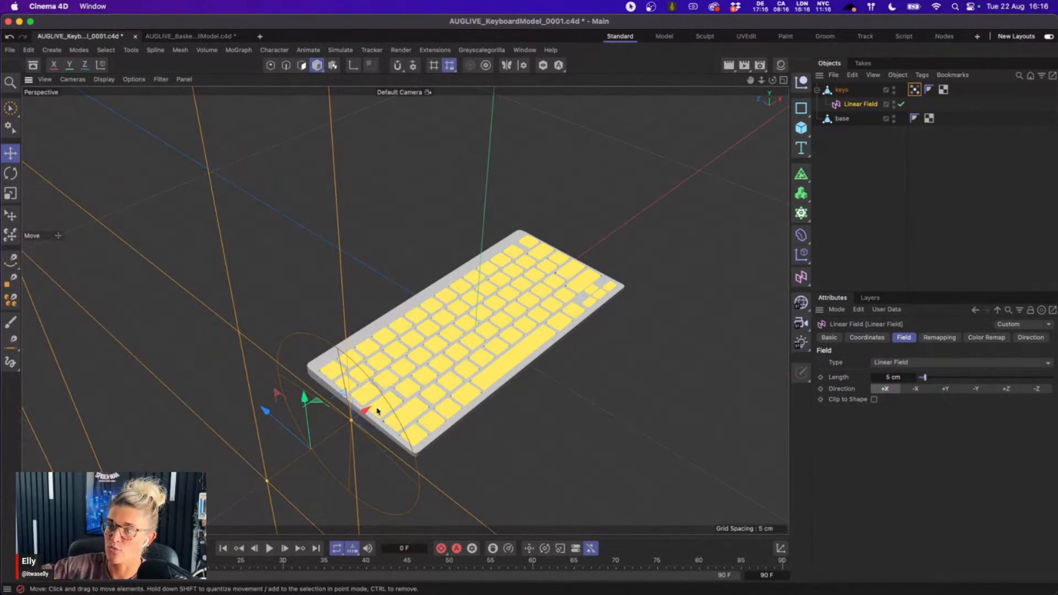
{"action": "left_click", "coordinate": [225, 207]}
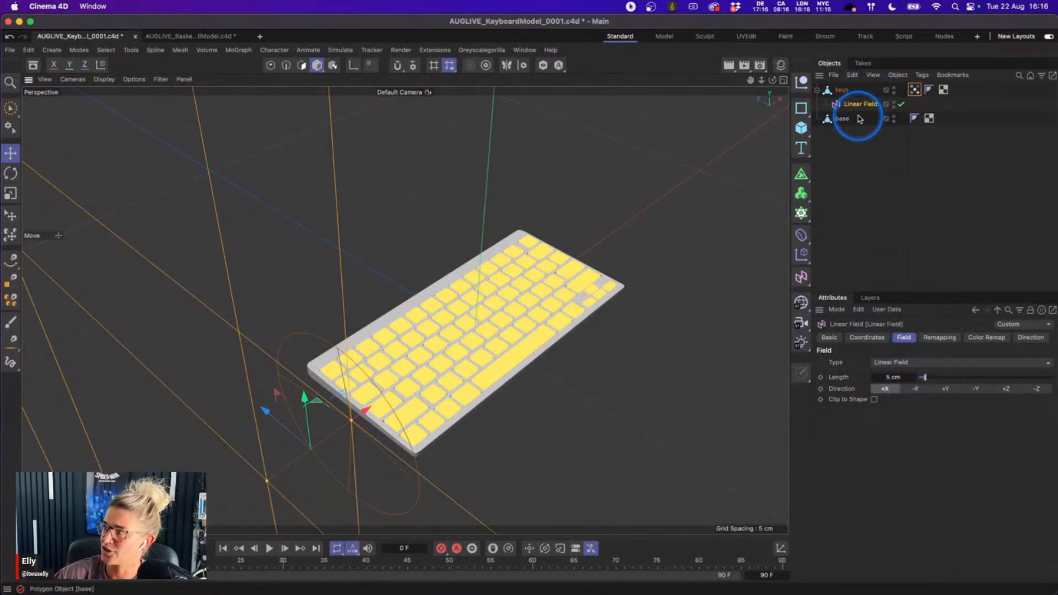
- Set the Linear Field's direction to -X and fine-tune its X position to about -23.2 cm
{"action": "left_click", "coordinate": [915, 388]}
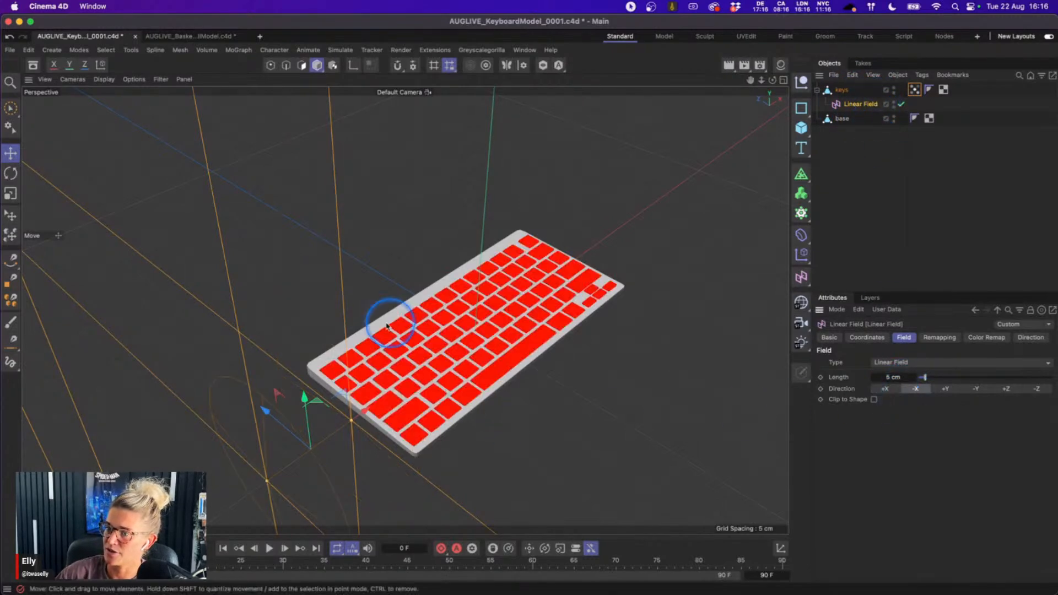
{"action": "mouse_move", "coordinate": [365, 412]}
{"action": "left_mouse_down"}
{"action": "mouse_move", "coordinate": [388, 380]}
{"action": "mouse_move", "coordinate": [441, 364]}
{"action": "mouse_move", "coordinate": [419, 381]}
{"action": "mouse_move", "coordinate": [568, 314]}
{"action": "mouse_move", "coordinate": [342, 420]}
{"action": "mouse_move", "coordinate": [544, 334]}
{"action": "mouse_move", "coordinate": [361, 419]}
{"action": "mouse_move", "coordinate": [380, 425]}
{"action": "left_mouse_up"}
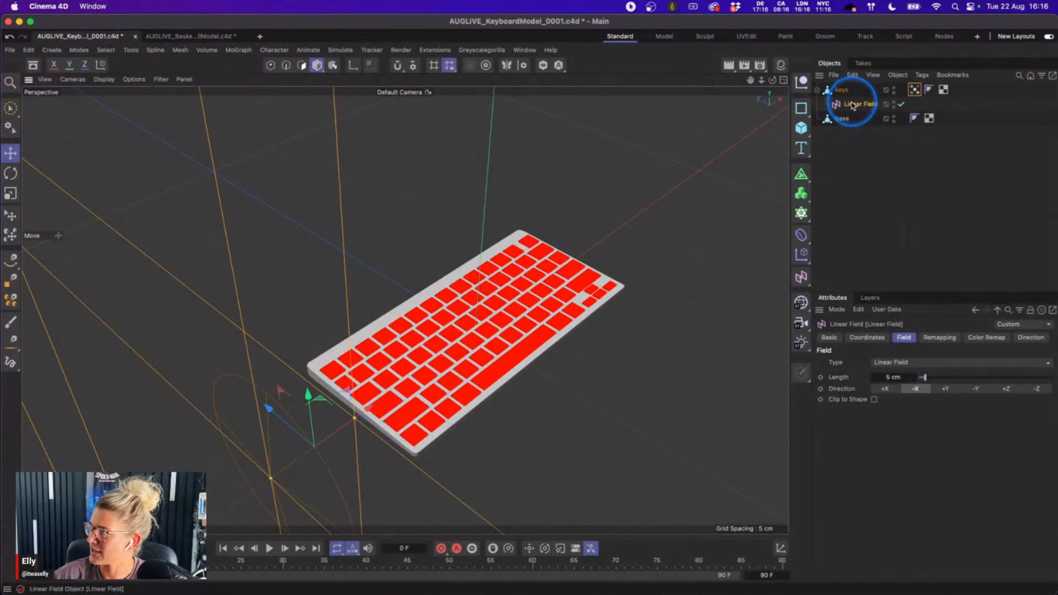
{"action": "left_click", "coordinate": [866, 337]}
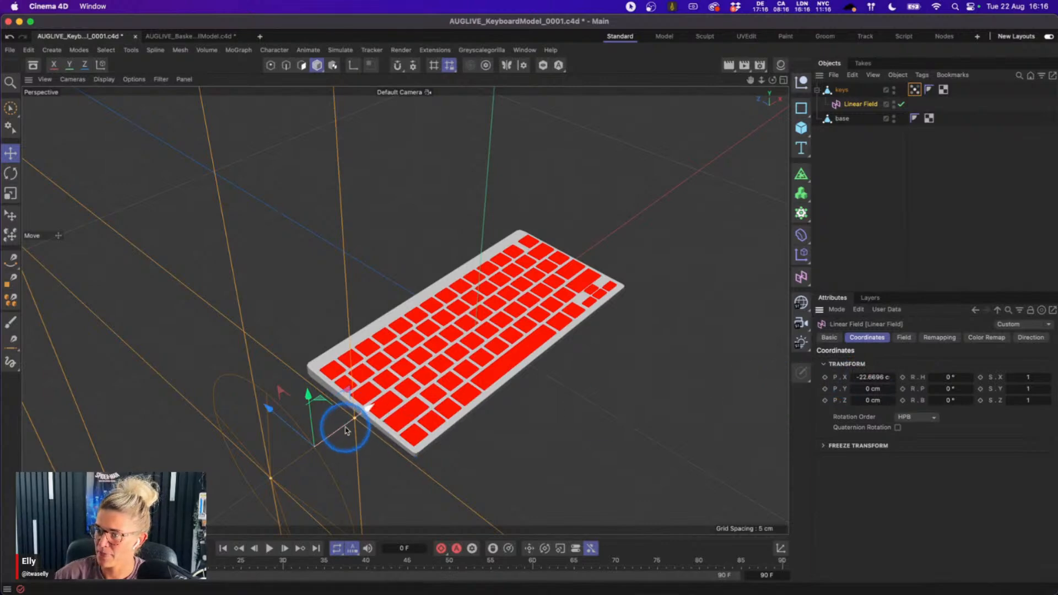
{"action": "left_click_drag", "start_coordinate": [368, 412], "coordinate": [363, 416]}
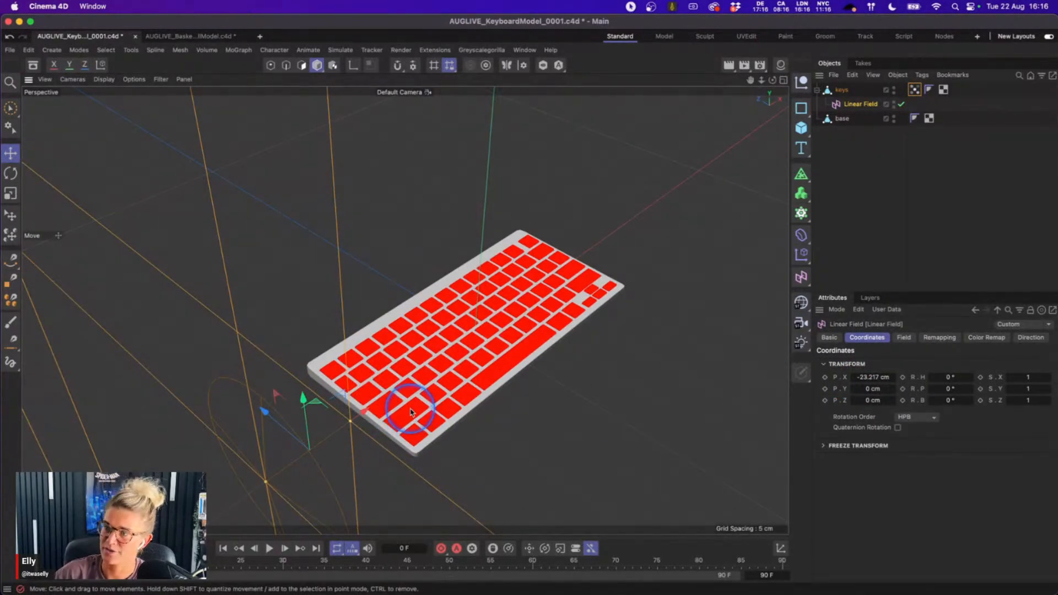
- Keyframe the Linear Field's X position at frame 0 and extend the project length to 150 frames
{"action": "left_click", "coordinate": [825, 377]}
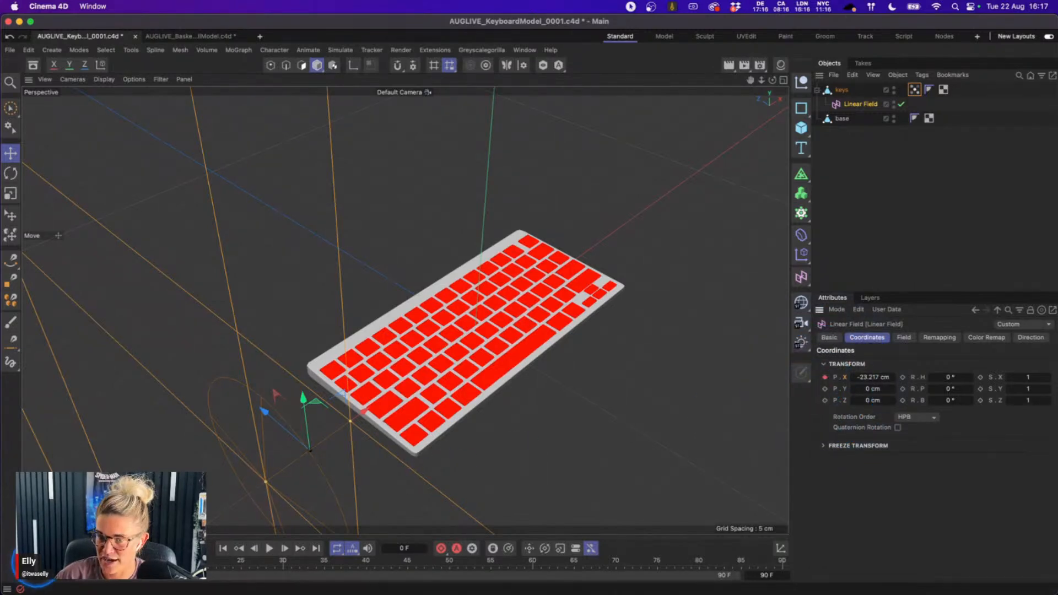
{"action": "left_click", "coordinate": [782, 576]}
{"action": "type", "text": "150"}
{"action": "key", "text": "Return"}
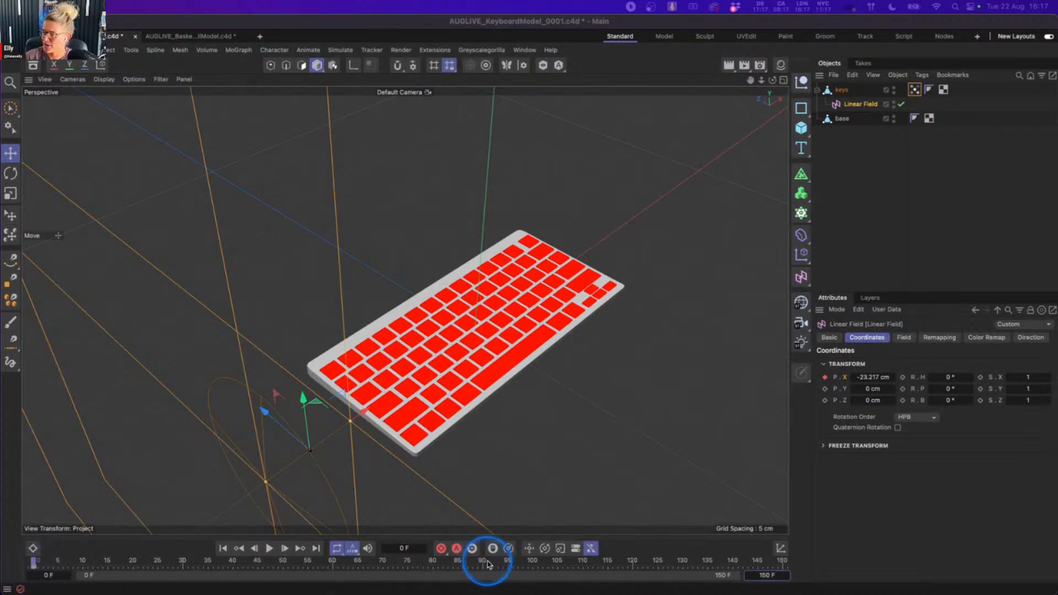
- At frame 120, move the Linear Field across the keyboard to about 21.8 cm in X and keyframe that position
{"action": "left_click", "coordinate": [633, 562]}
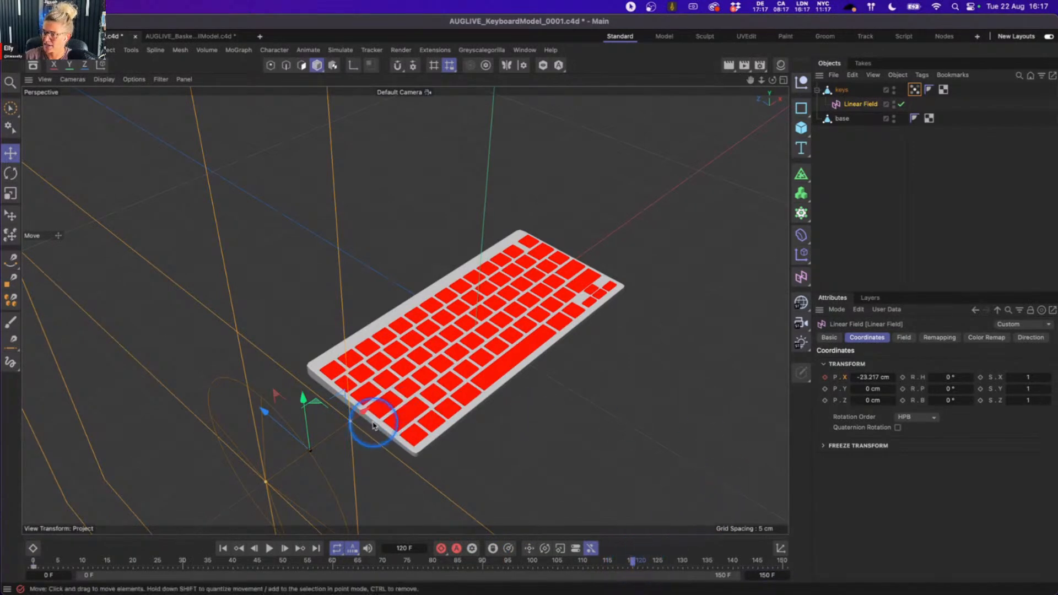
{"action": "left_click_drag", "start_coordinate": [370, 425], "coordinate": [728, 318]}
{"action": "left_click", "coordinate": [825, 377]}
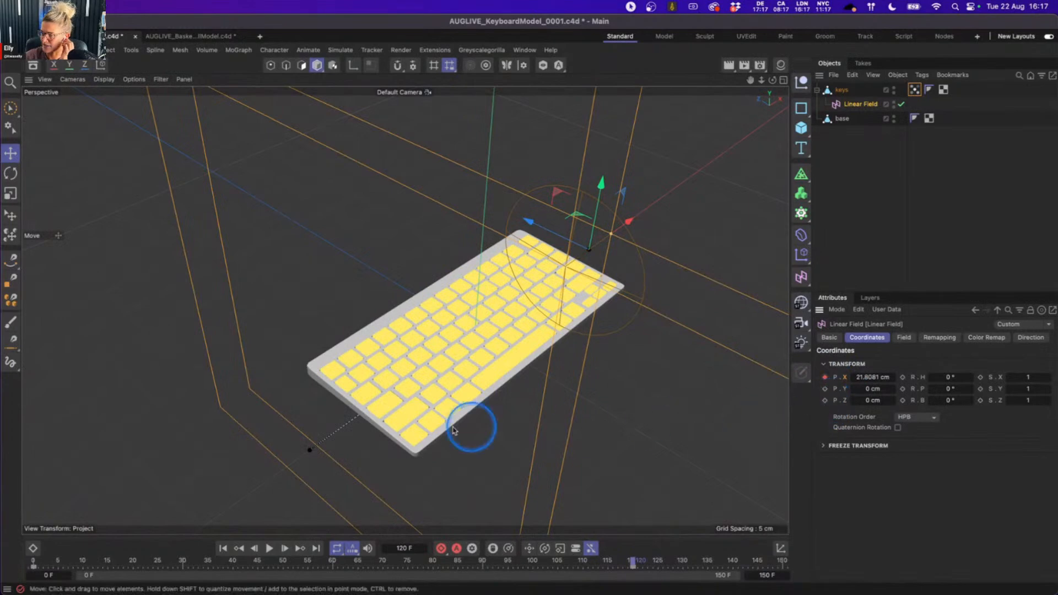
- Play the field animation to check the vertex map sweep, return to the first frame and clear the selection
{"action": "left_click", "coordinate": [239, 548]}
{"action": "left_click", "coordinate": [269, 548]}
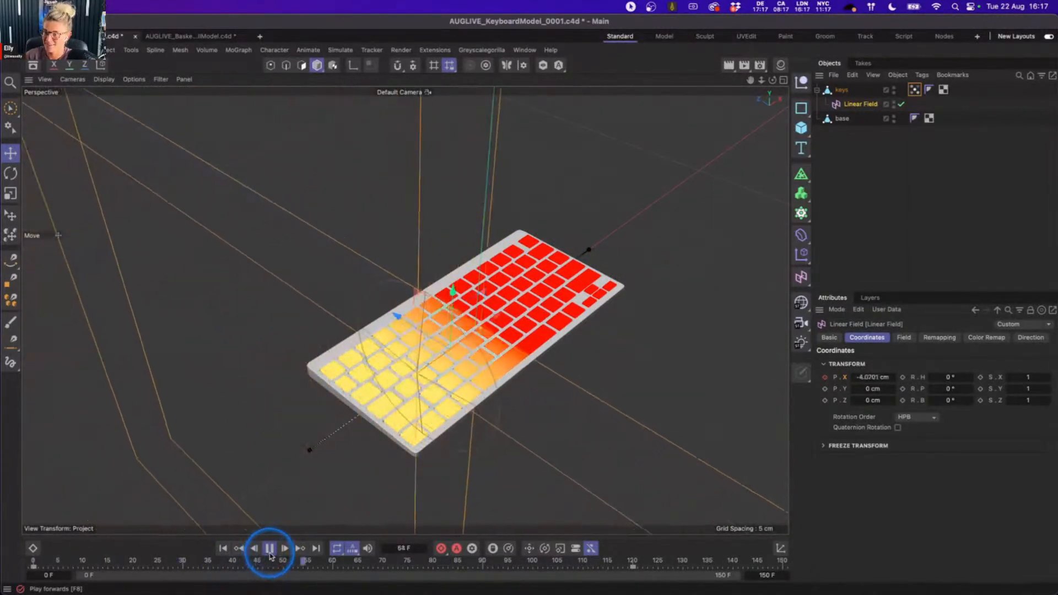
{"action": "left_click", "coordinate": [269, 549]}
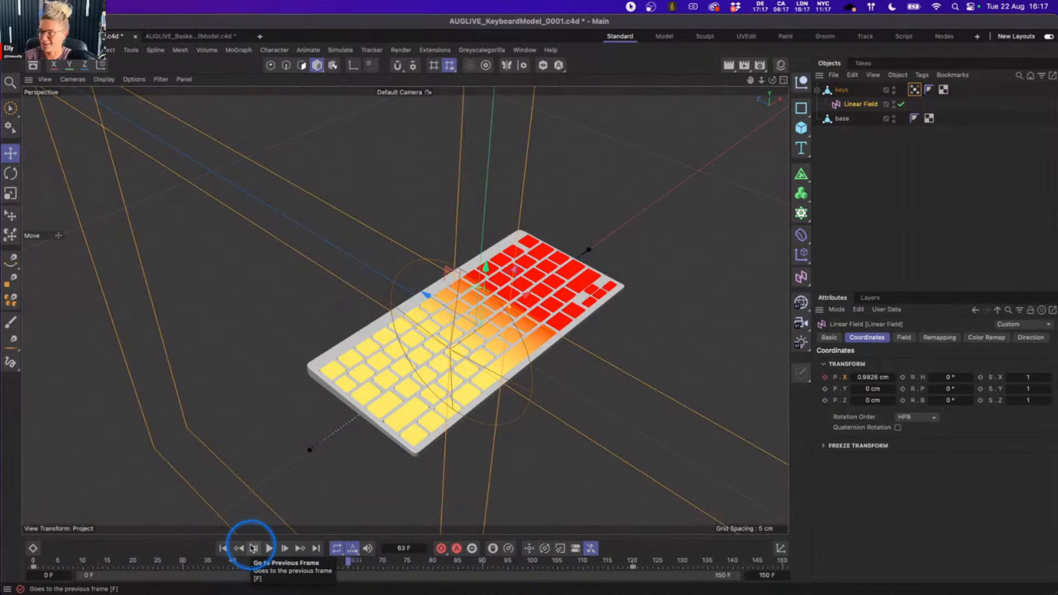
{"action": "left_click", "coordinate": [214, 553]}
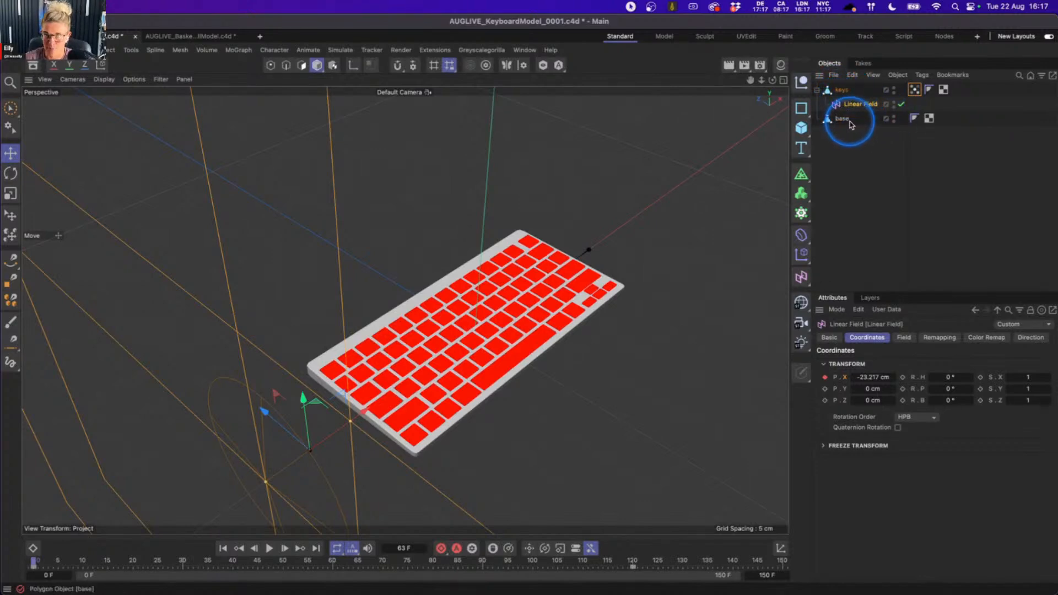
{"action": "left_click", "coordinate": [848, 173]}
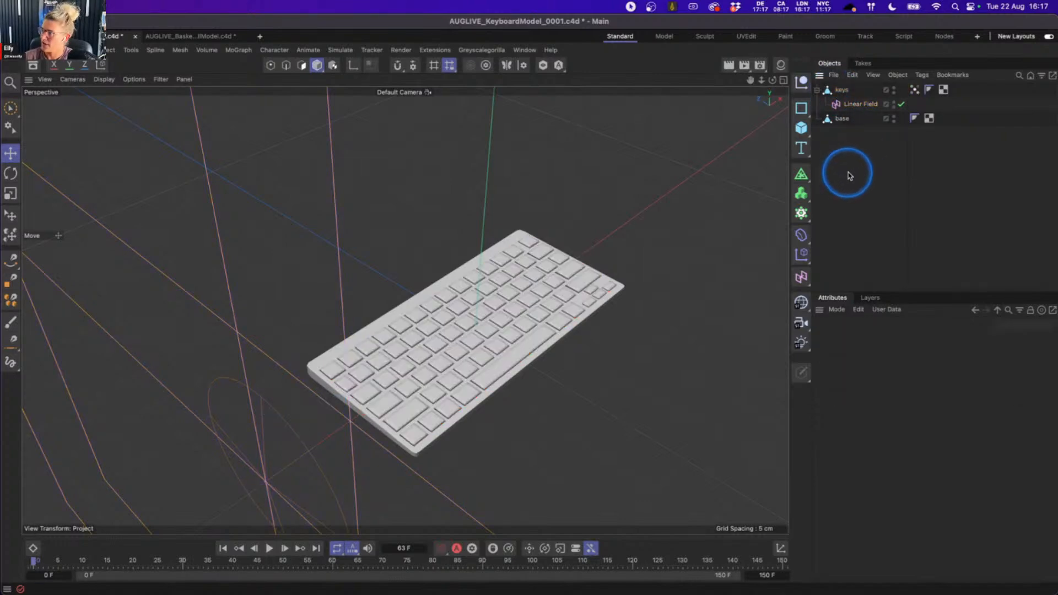
- Add a Balloon simulation tag to the keys object and show its Balloon settings
{"action": "right_click", "coordinate": [841, 91]}
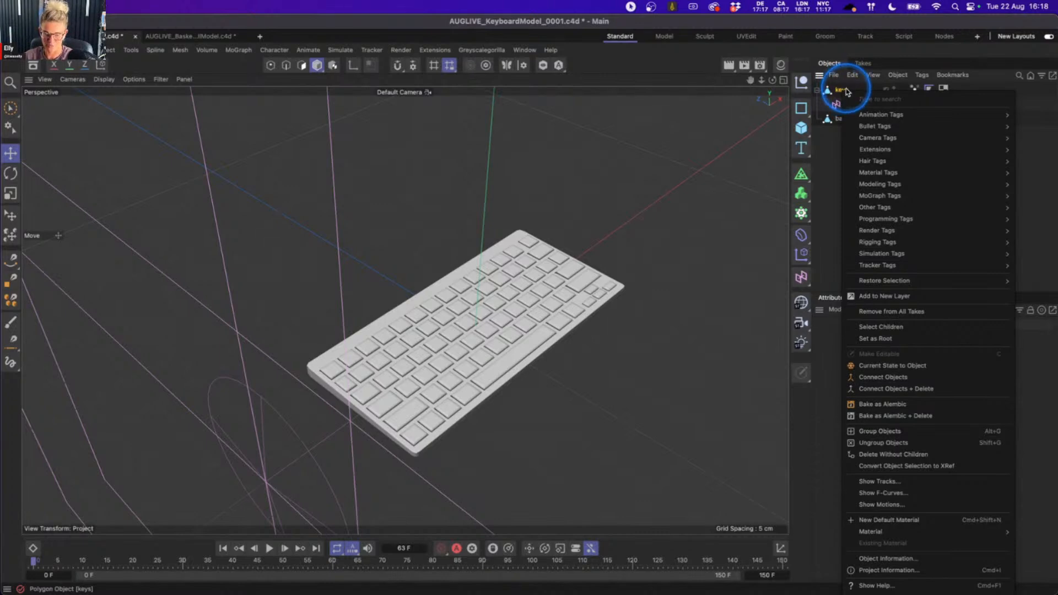
{"action": "type", "text": "ball"}
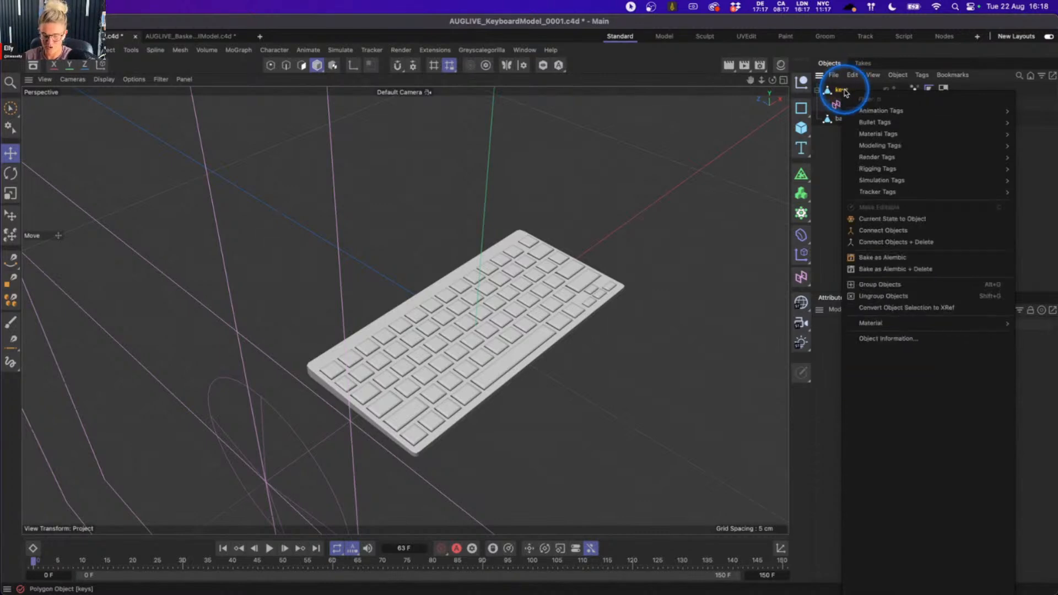
{"action": "mouse_move", "coordinate": [889, 124]}
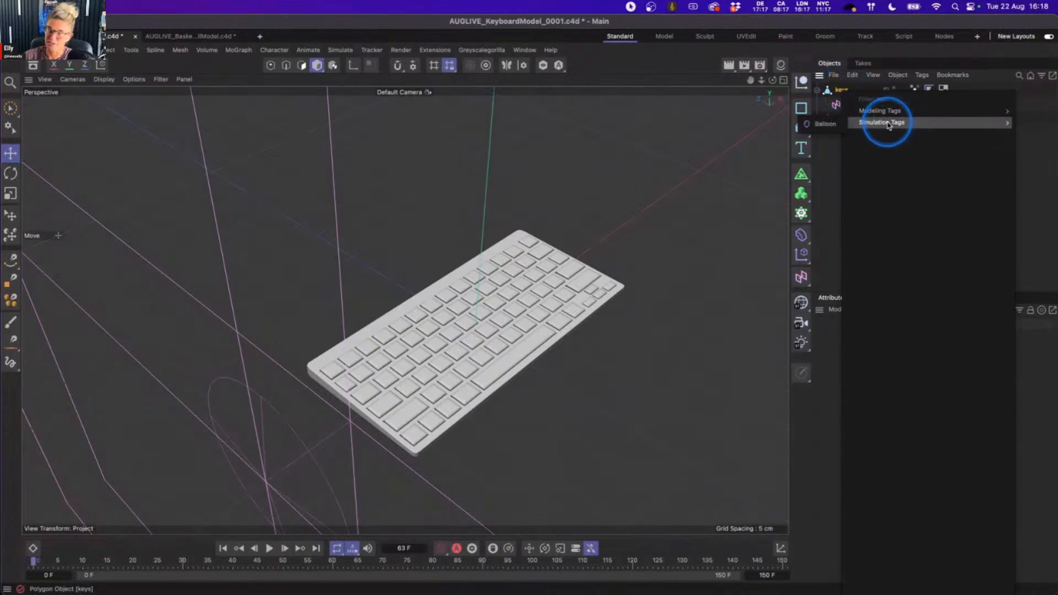
{"action": "left_click", "coordinate": [836, 125]}
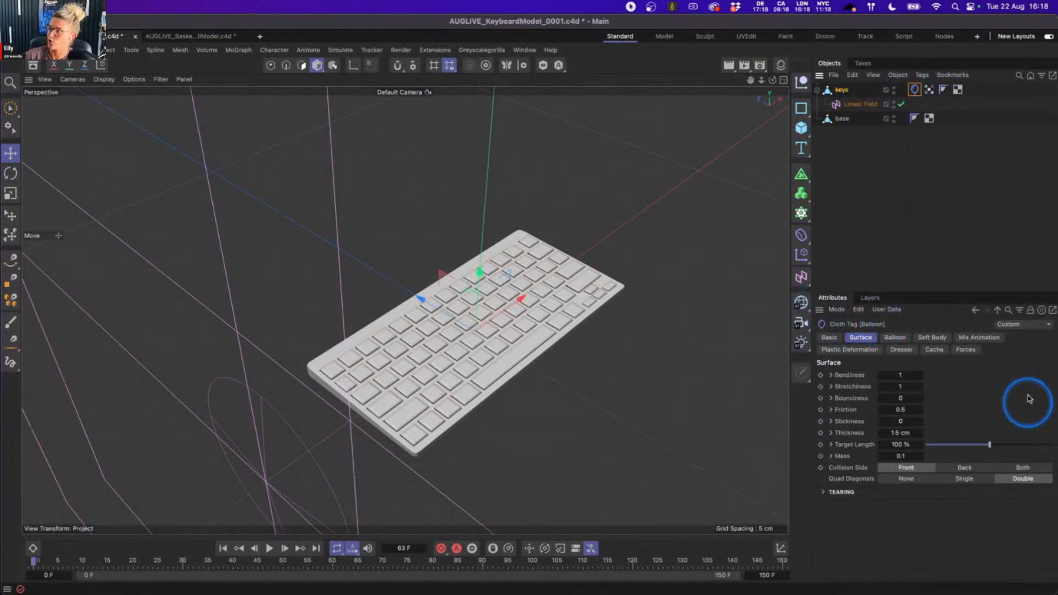
{"action": "left_click", "coordinate": [895, 337]}
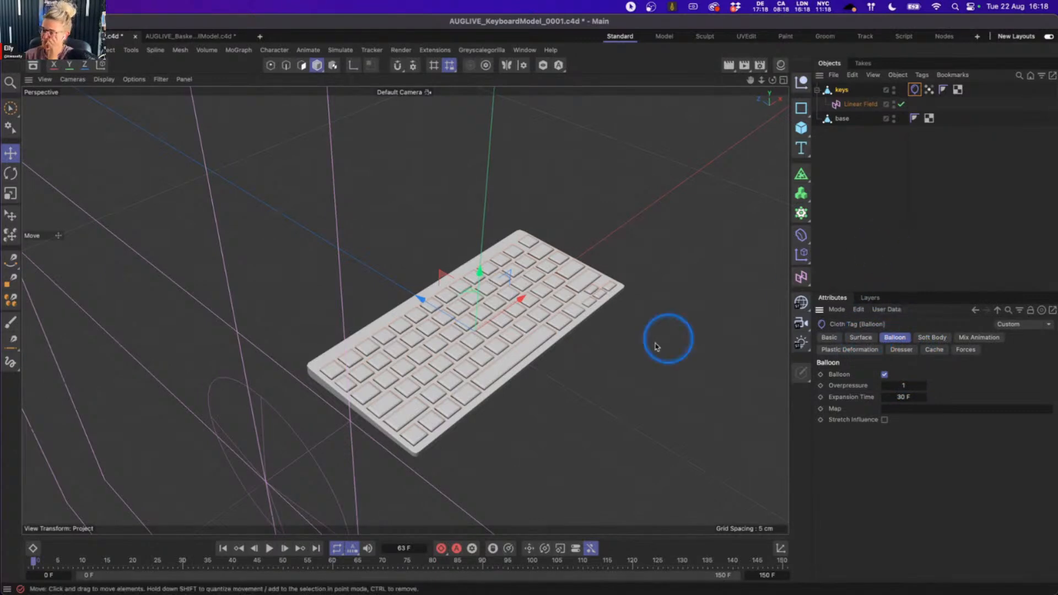
- Play the balloon simulation briefly, return to frame 0 and view the keyboard from a lower angle
{"action": "left_click", "coordinate": [269, 549]}
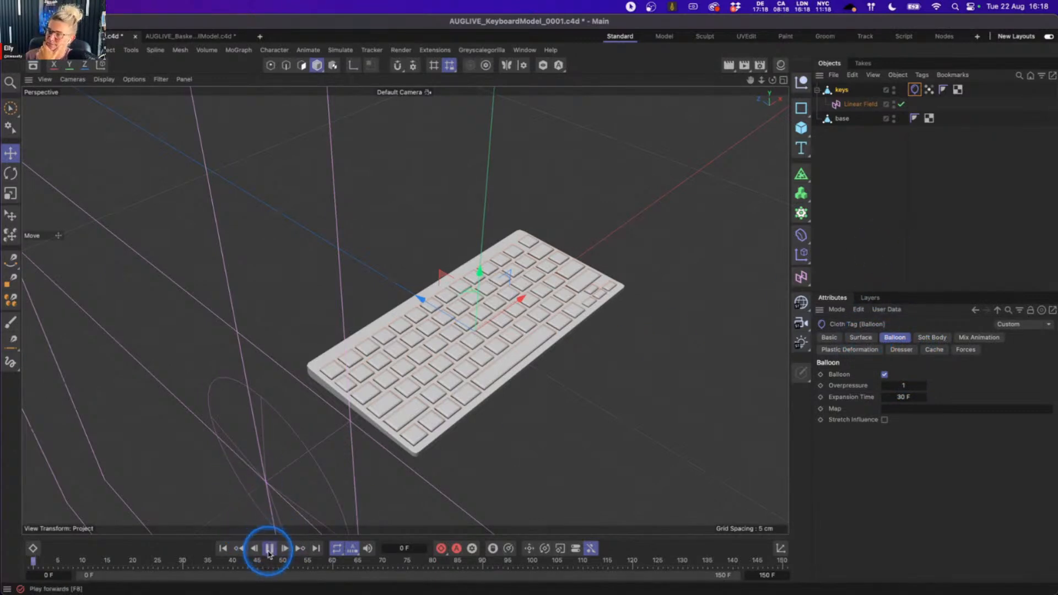
{"action": "left_click", "coordinate": [270, 549]}
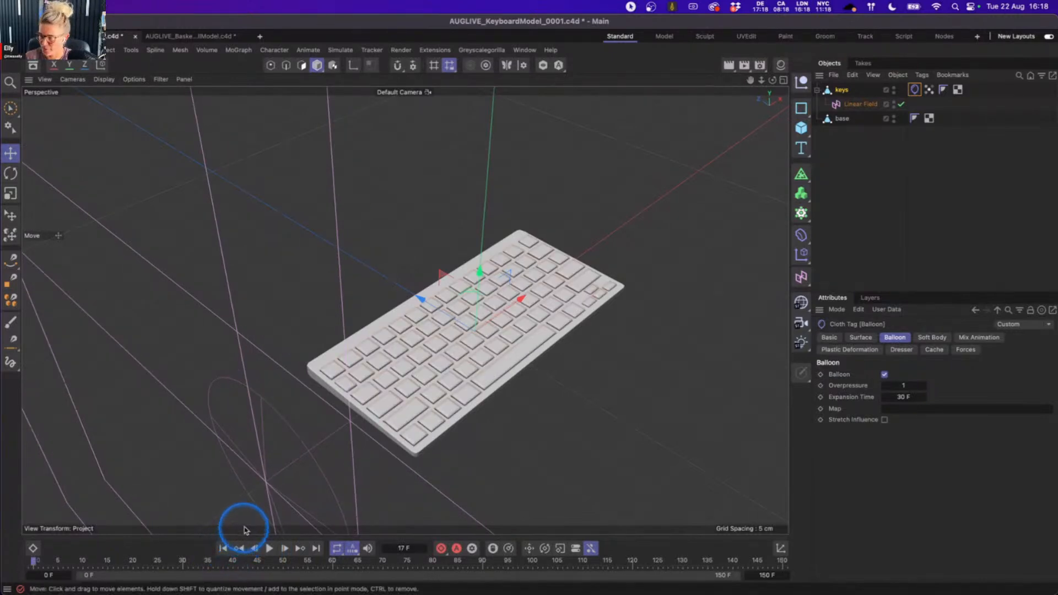
{"action": "left_click_drag", "start_coordinate": [493, 368], "coordinate": [472, 354], "text": "alt"}
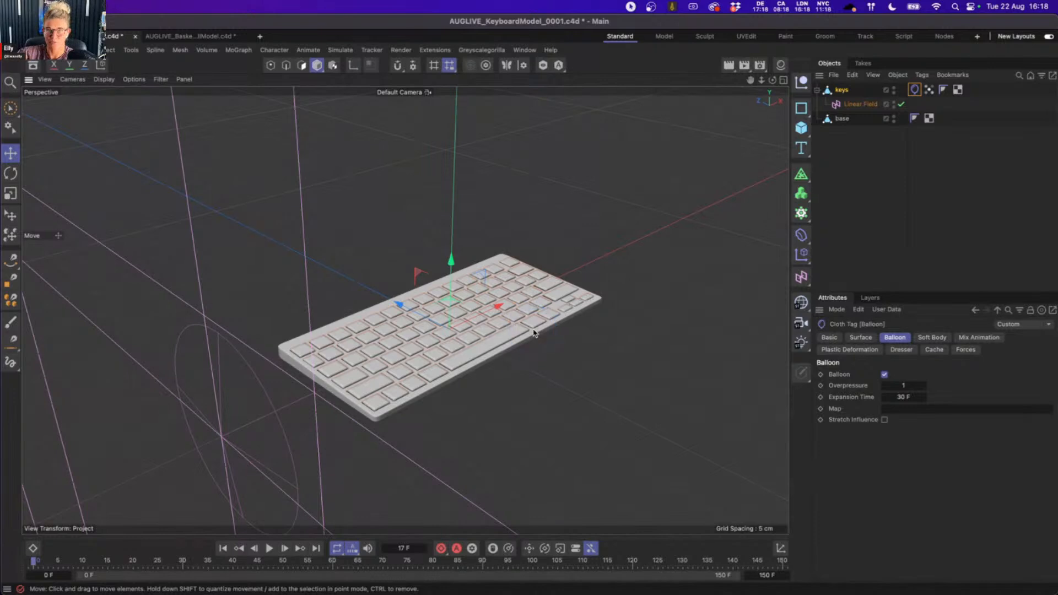
- Set the gravity to 0 cm in the project's simulation scene settings
{"action": "left_click", "coordinate": [695, 237]}
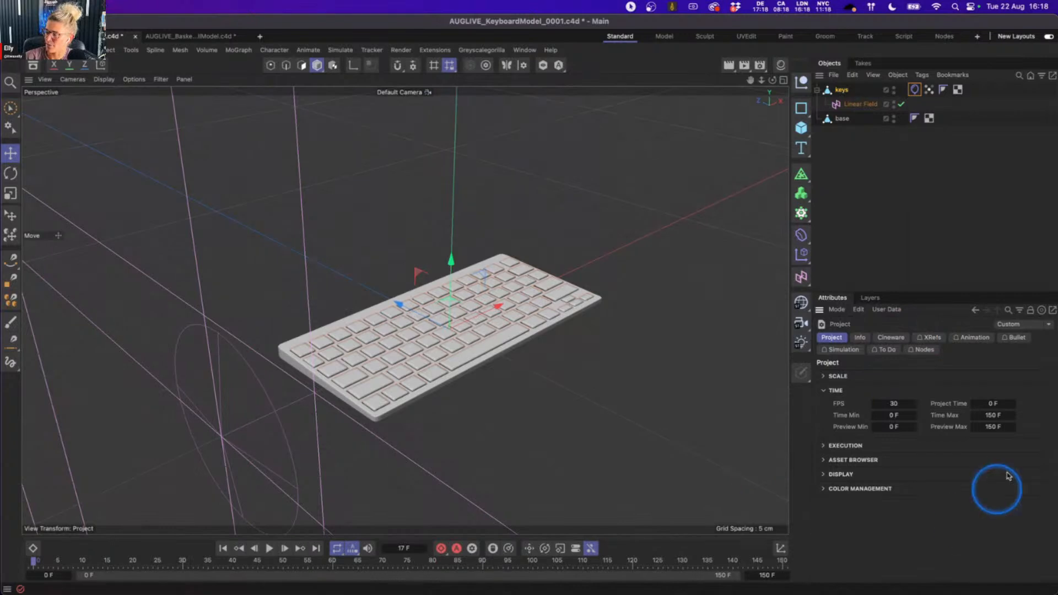
{"action": "left_click", "coordinate": [848, 351]}
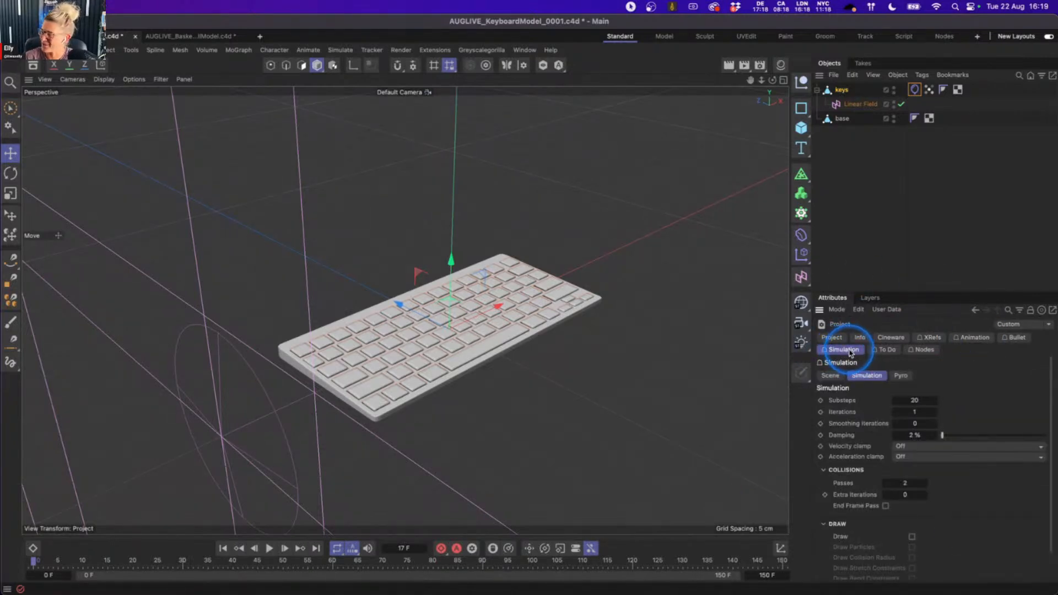
{"action": "left_click", "coordinate": [831, 377]}
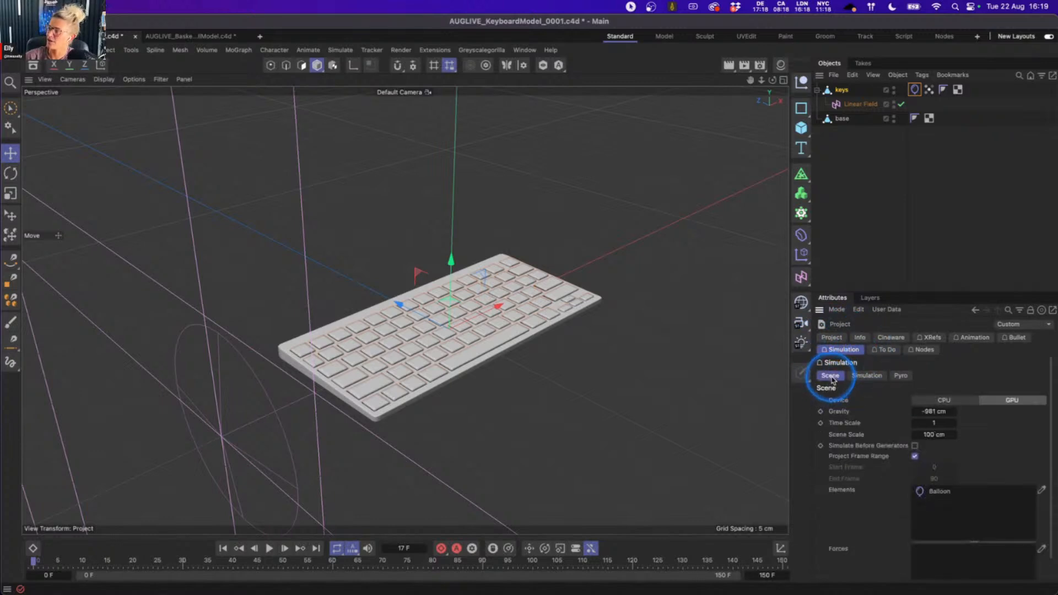
{"action": "double_click", "coordinate": [935, 413]}
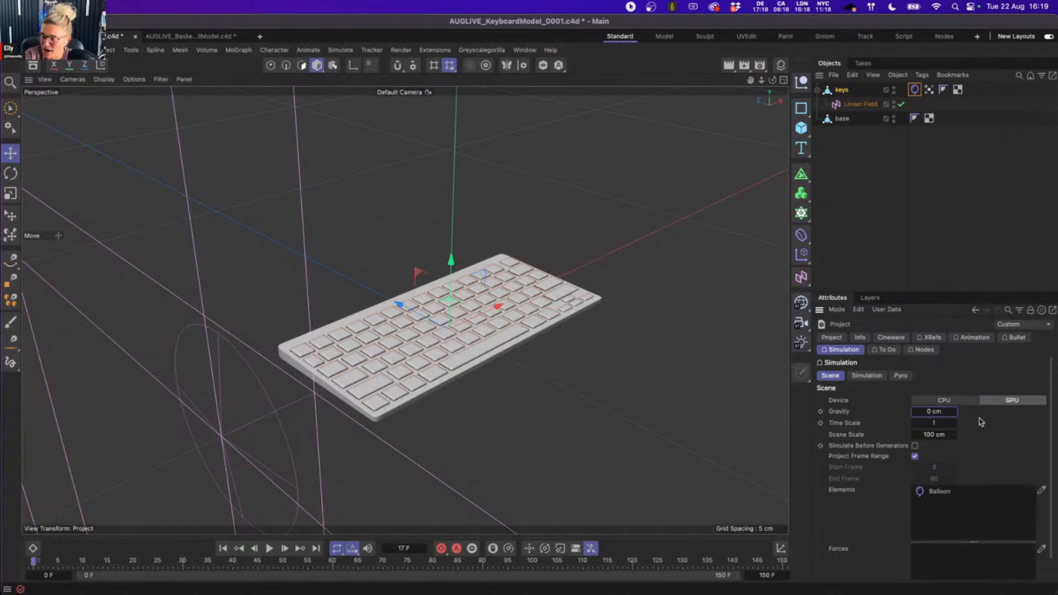
- Check the base object's size in its coordinates and set the project's simulation Scene Scale to 10 cm
{"action": "left_click", "coordinate": [841, 118]}
{"action": "left_click", "coordinate": [780, 549]}
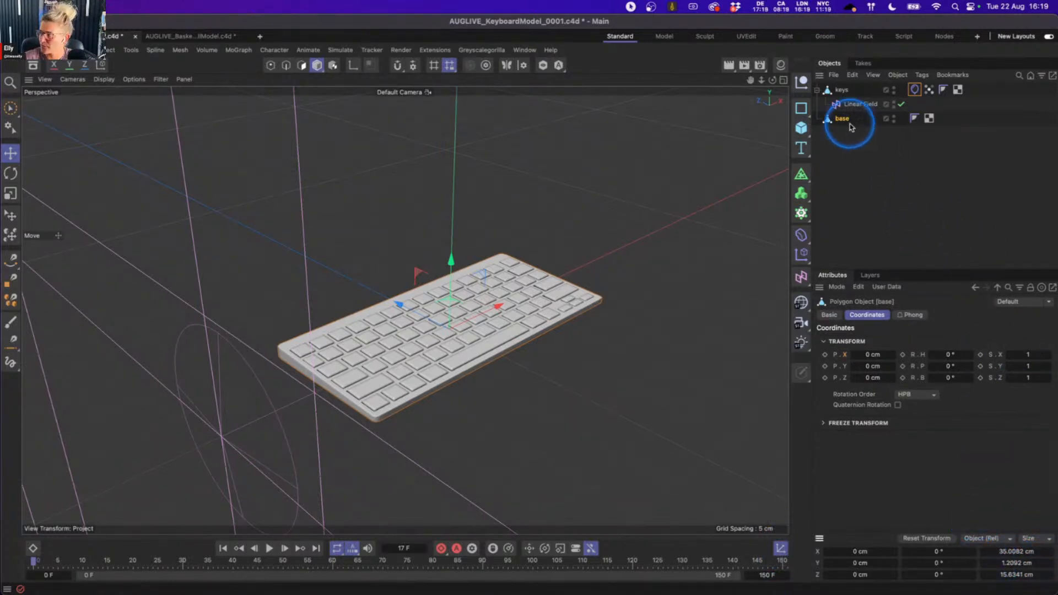
{"action": "left_click", "coordinate": [857, 168]}
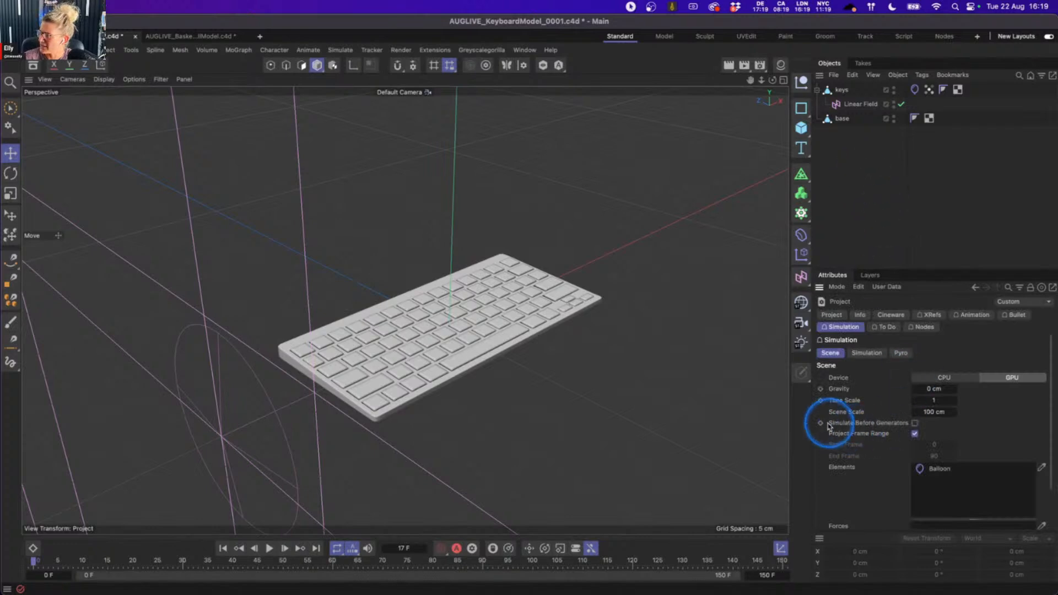
{"action": "left_click", "coordinate": [931, 412]}
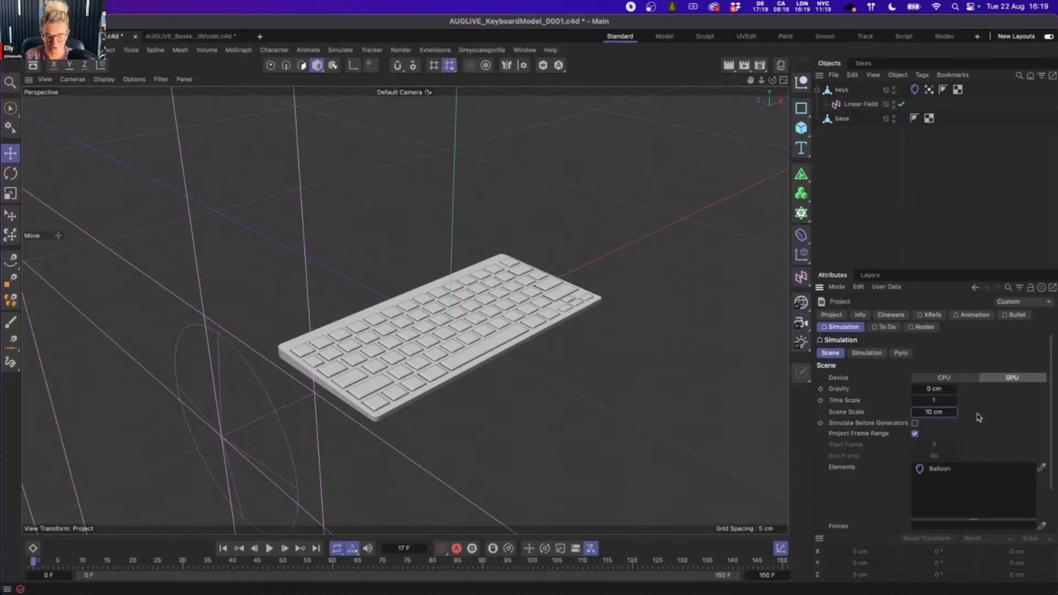
- Show the project's simulation solver settings, play the balloon simulation briefly and return to the first frame
{"action": "left_click", "coordinate": [866, 353]}
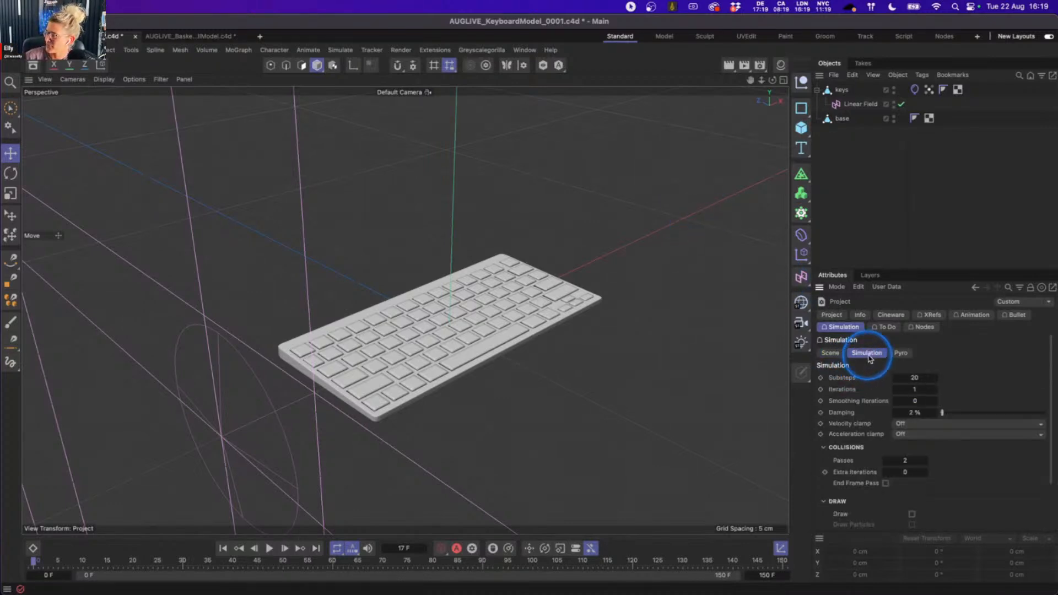
{"action": "left_click", "coordinate": [270, 548]}
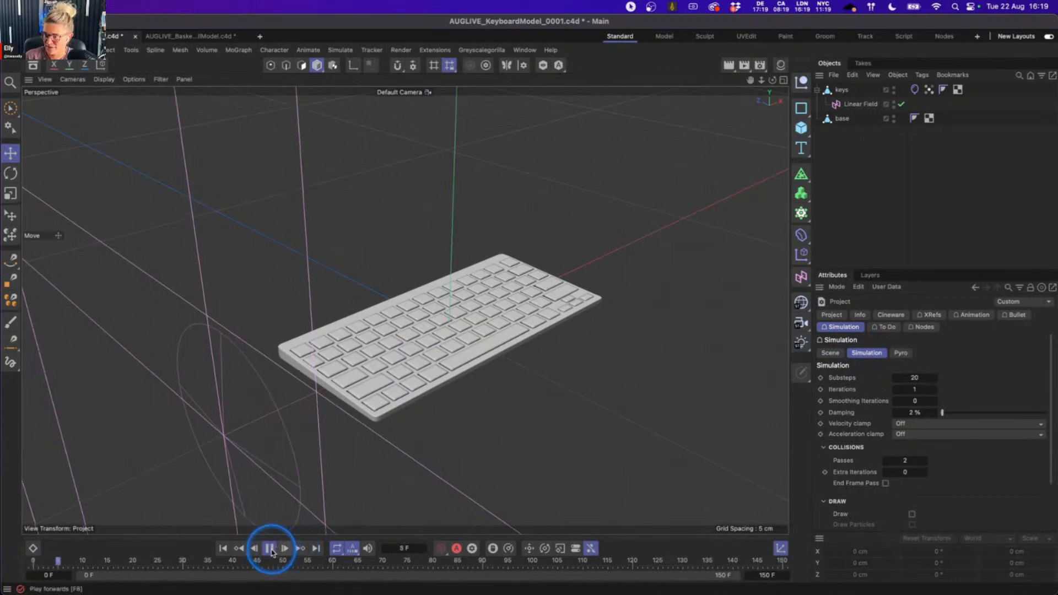
{"action": "left_click", "coordinate": [270, 548]}
{"action": "left_click", "coordinate": [222, 548]}
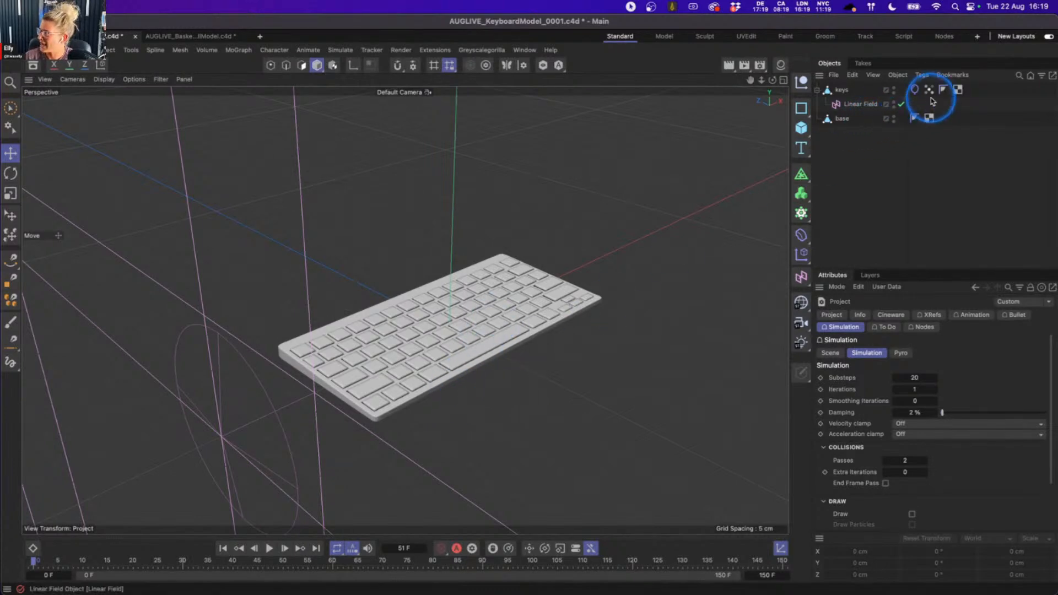
- Set the Balloon tag's surface Bendiness and Stretchiness to 5 and its Thickness to 0.5 cm
{"action": "left_click", "coordinate": [914, 90]}
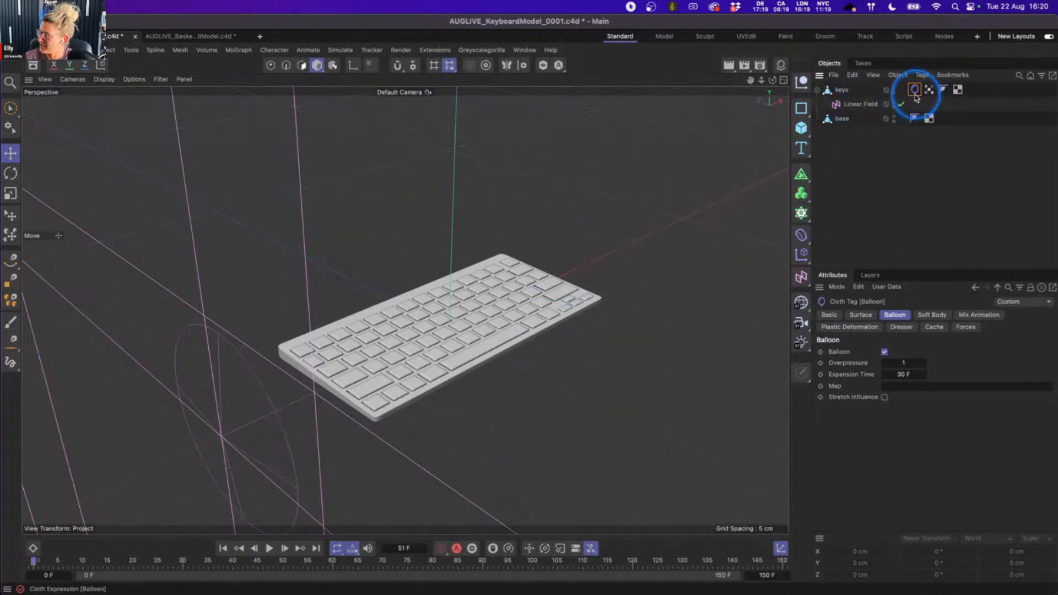
{"action": "left_click", "coordinate": [872, 317]}
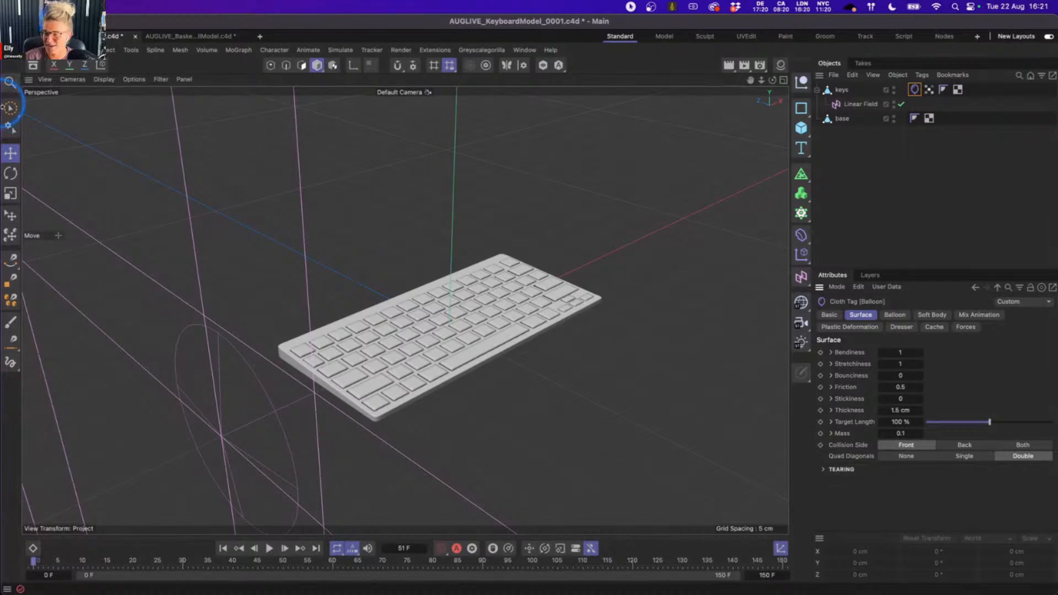
{"action": "type", "text": "5"}
{"action": "double_click", "coordinate": [901, 364]}
{"action": "type", "text": "5"}
{"action": "key", "text": "Return"}
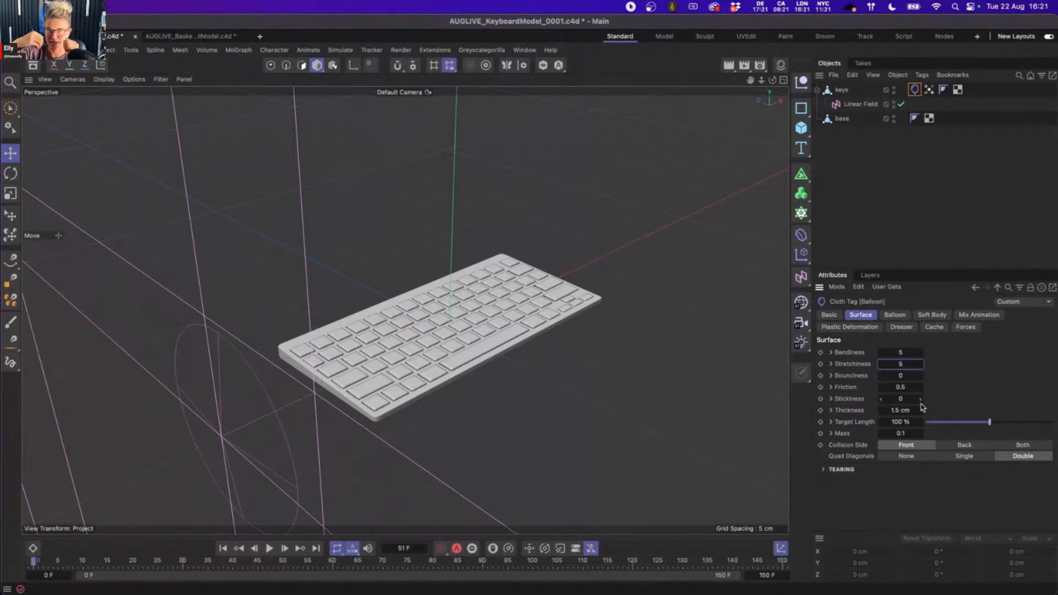
{"action": "left_click", "coordinate": [904, 410]}
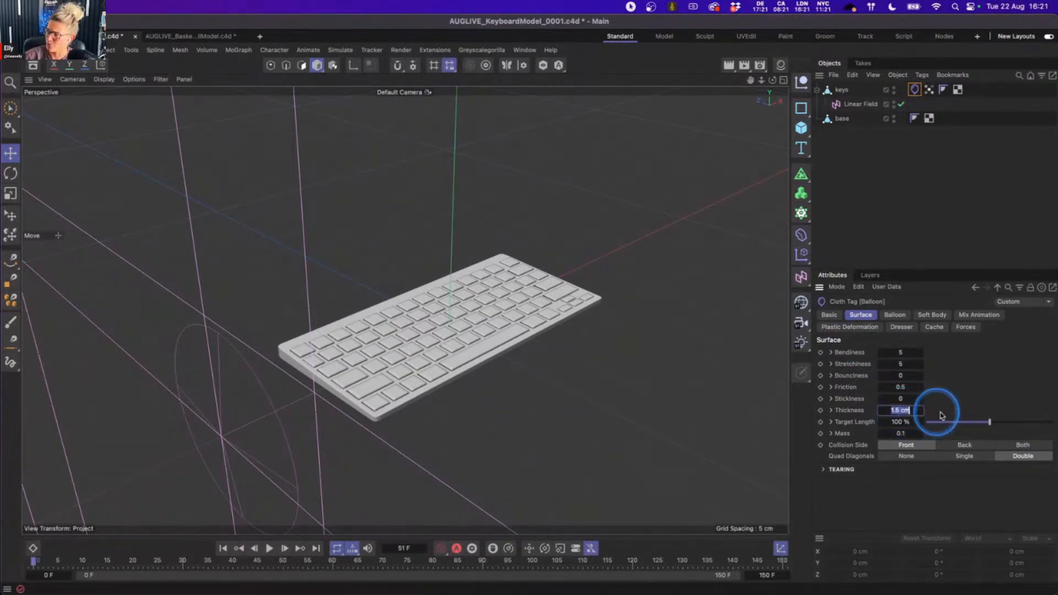
{"action": "type", "text": "0.5"}
{"action": "key", "text": "Return"}
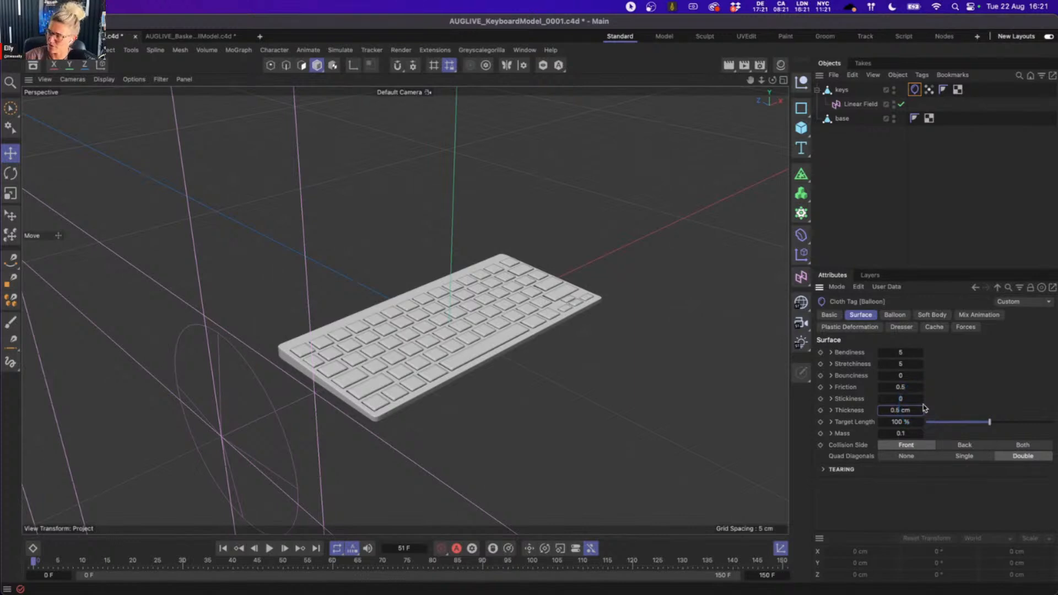
- Keyframe the Balloon tag's Overpressure at 1 on frame 0 and at 2 on frame 120
{"action": "left_click", "coordinate": [894, 315]}
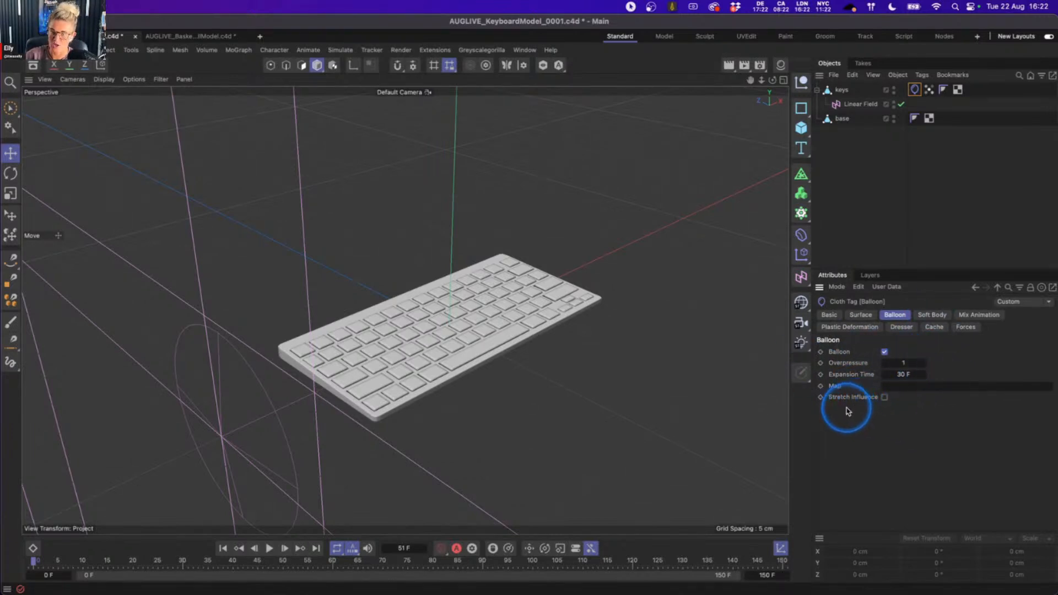
{"action": "left_click", "coordinate": [821, 364]}
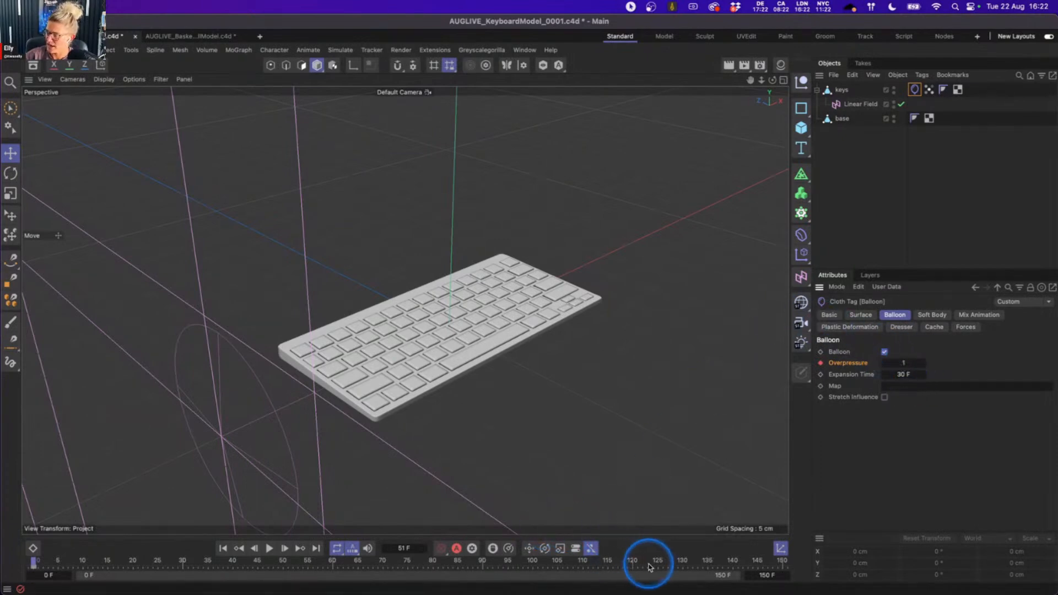
{"action": "left_click", "coordinate": [632, 562]}
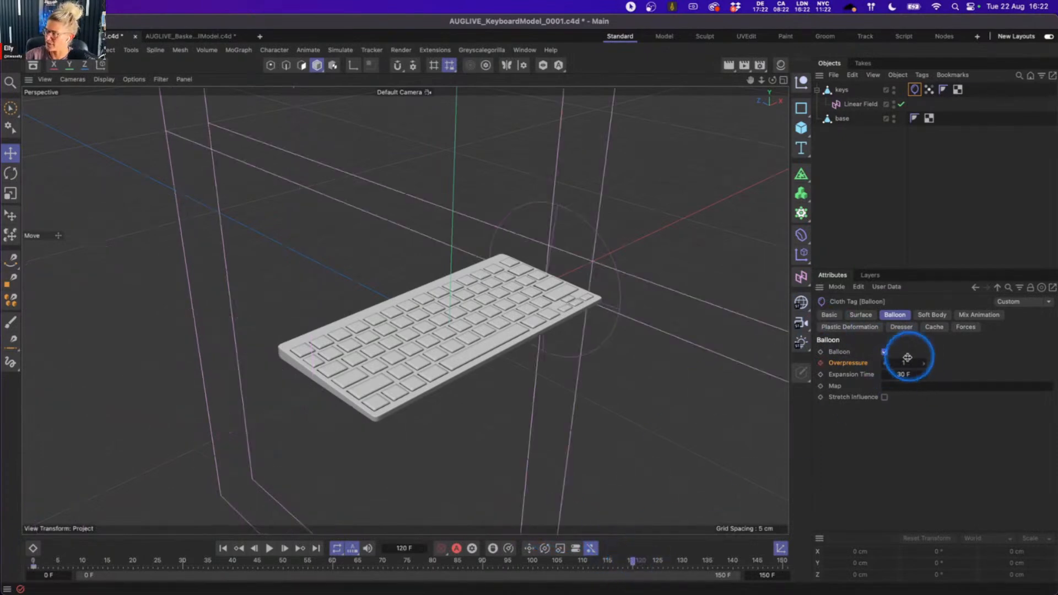
{"action": "type", "text": "2"}
{"action": "key", "text": "Return"}
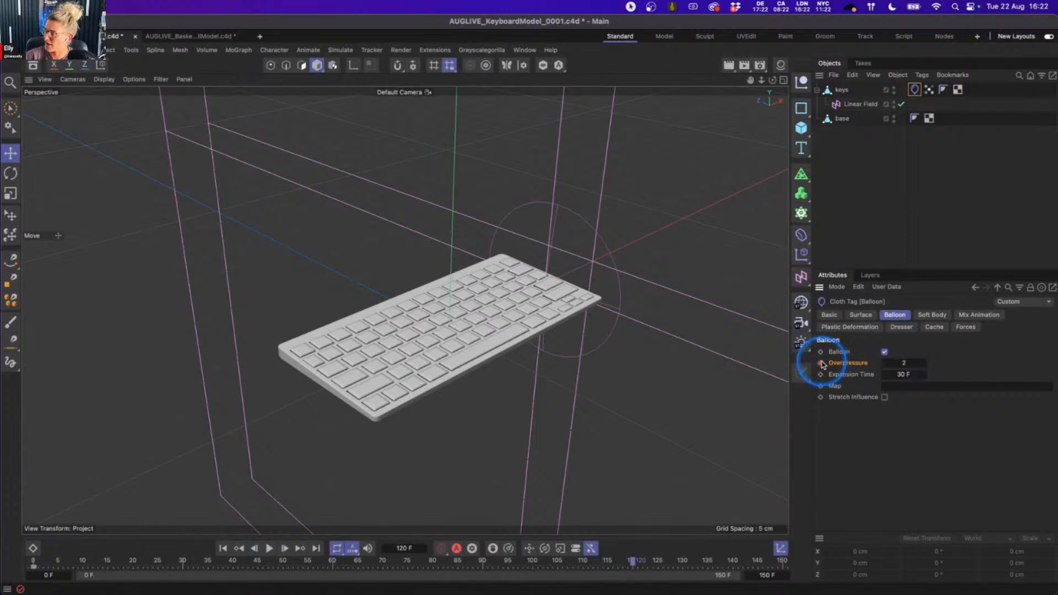
- Play the simulation from the start, examine the inflating keys close up from a low angle, replay it and rewind to frame 0
{"action": "left_click", "coordinate": [222, 548]}
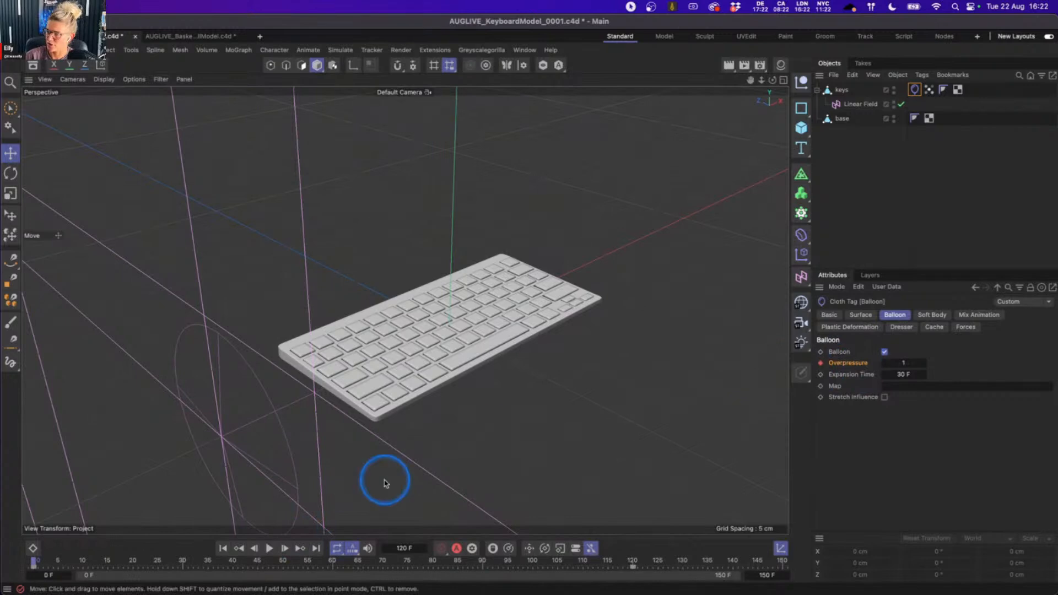
{"action": "left_click", "coordinate": [267, 548]}
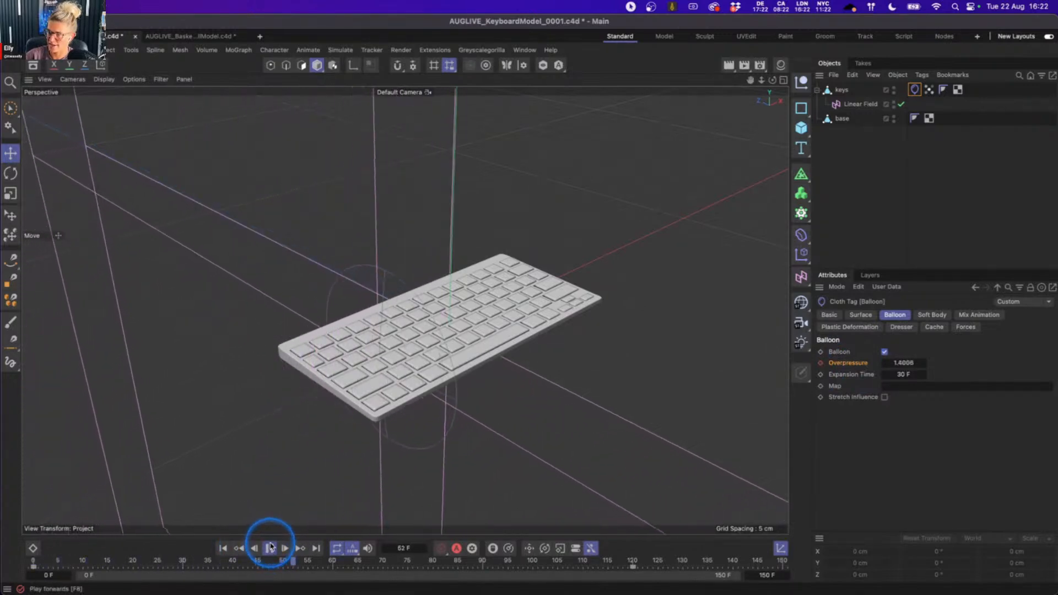
{"action": "left_click", "coordinate": [269, 549]}
{"action": "left_click_drag", "start_coordinate": [417, 382], "coordinate": [407, 365], "text": "alt"}
{"action": "right_click_drag", "start_coordinate": [411, 370], "coordinate": [496, 358], "text": "alt"}
{"action": "mouse_move", "coordinate": [452, 387]}
{"action": "left_mouse_down", "text": "alt"}
{"action": "mouse_move", "coordinate": [460, 370]}
{"action": "mouse_move", "coordinate": [453, 390]}
{"action": "left_mouse_up", "text": "alt"}
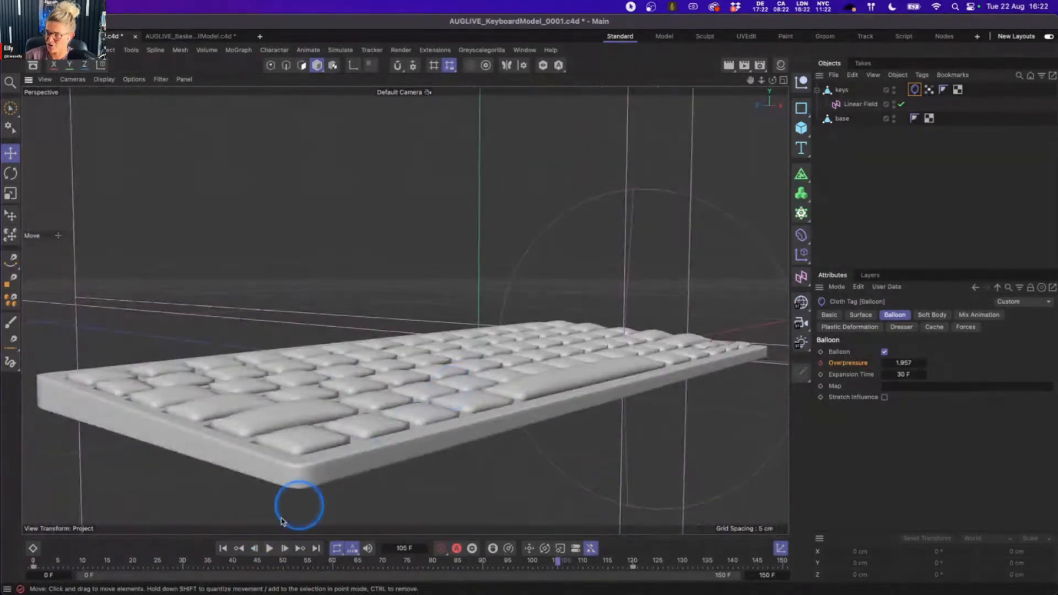
{"action": "left_click", "coordinate": [230, 548]}
{"action": "left_click", "coordinate": [269, 549]}
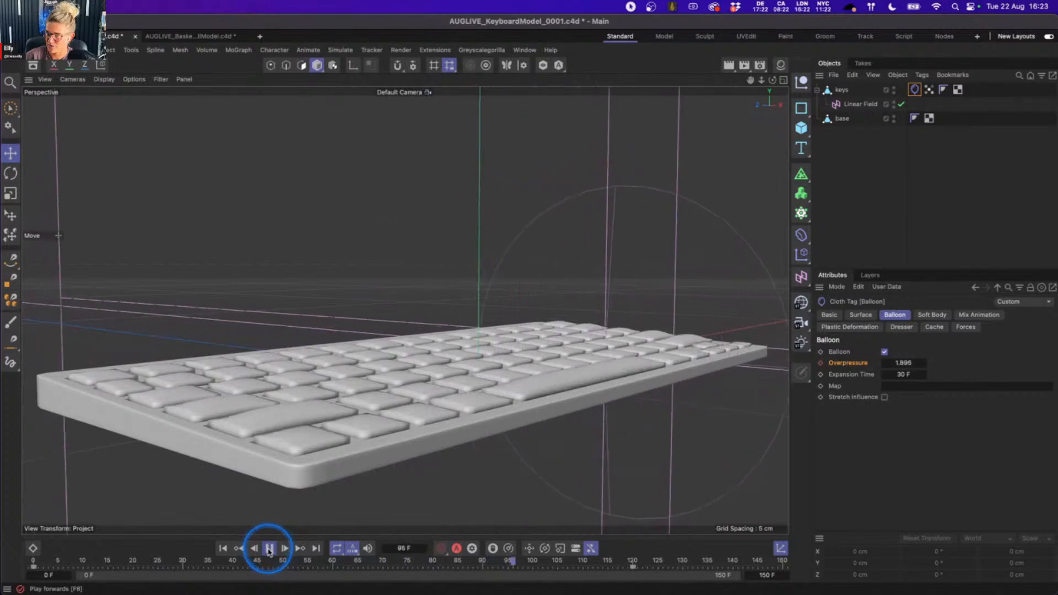
{"action": "left_click", "coordinate": [269, 548]}
{"action": "left_click", "coordinate": [223, 548]}
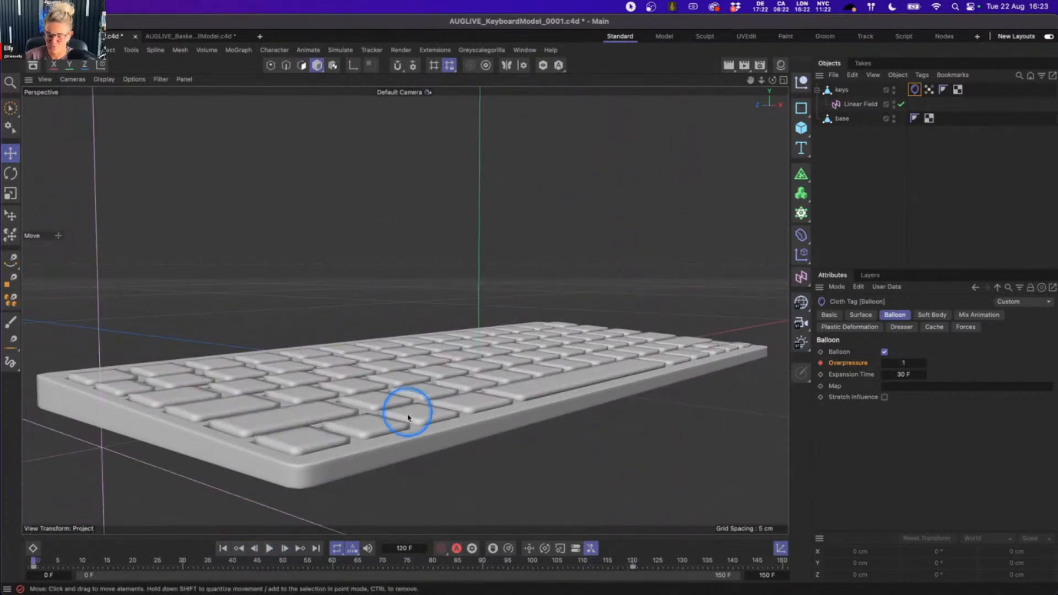
- Set the Overpressure at frame 120 to 3 in the keys' Balloon tag
{"action": "left_click_drag", "start_coordinate": [412, 414], "coordinate": [409, 442], "text": "alt"}
{"action": "right_click_drag", "start_coordinate": [408, 443], "coordinate": [353, 405], "text": "alt"}
{"action": "left_click_drag", "start_coordinate": [431, 424], "coordinate": [518, 345], "text": "alt"}
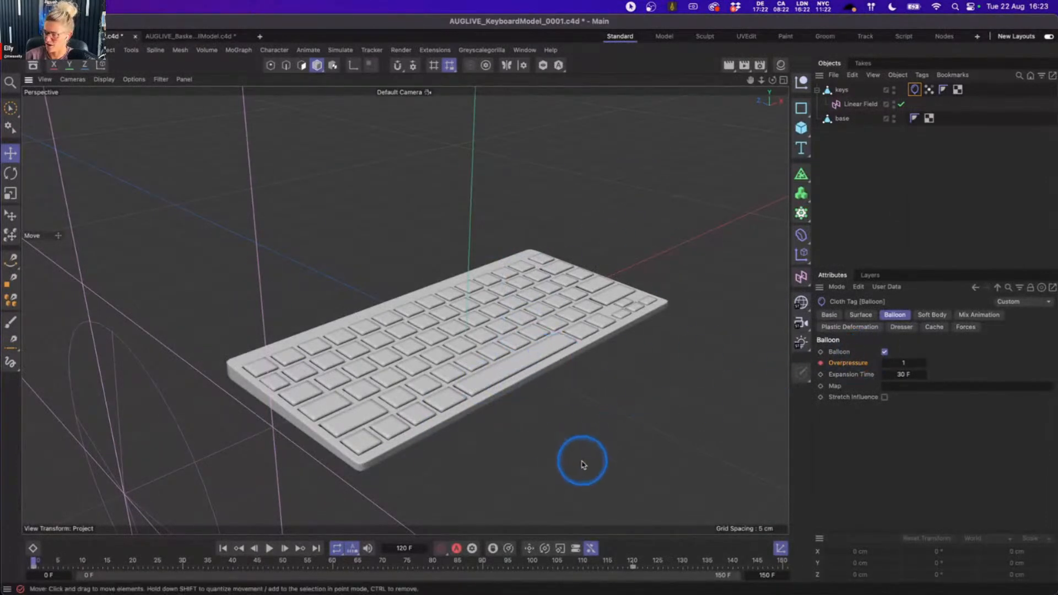
{"action": "left_click_drag", "start_coordinate": [563, 469], "coordinate": [558, 449], "text": "alt"}
{"action": "left_click", "coordinate": [630, 561]}
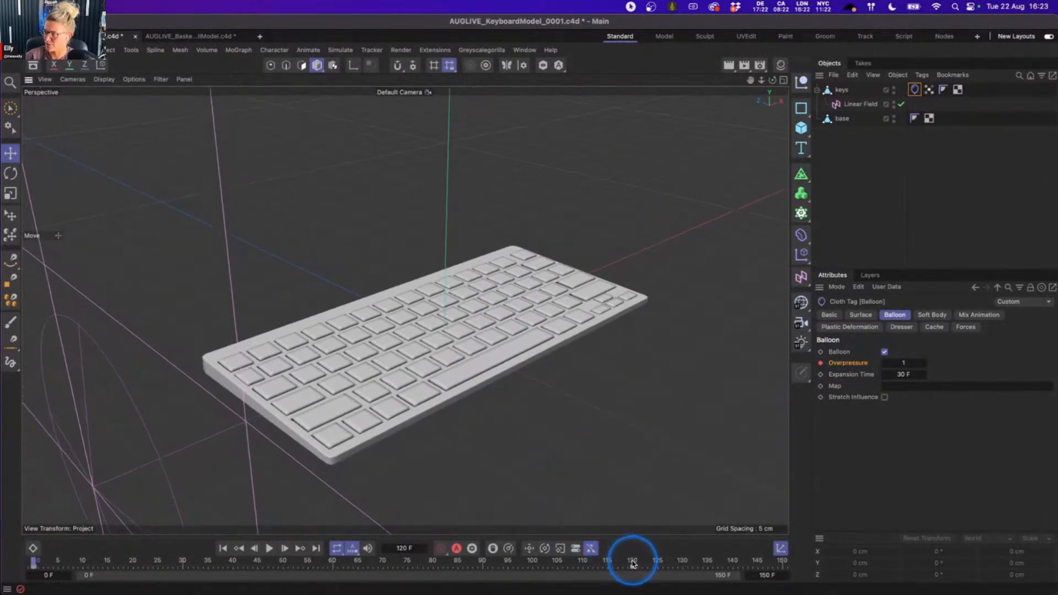
{"action": "left_click", "coordinate": [285, 548]}
{"action": "left_click_drag", "start_coordinate": [901, 362], "coordinate": [929, 362]}
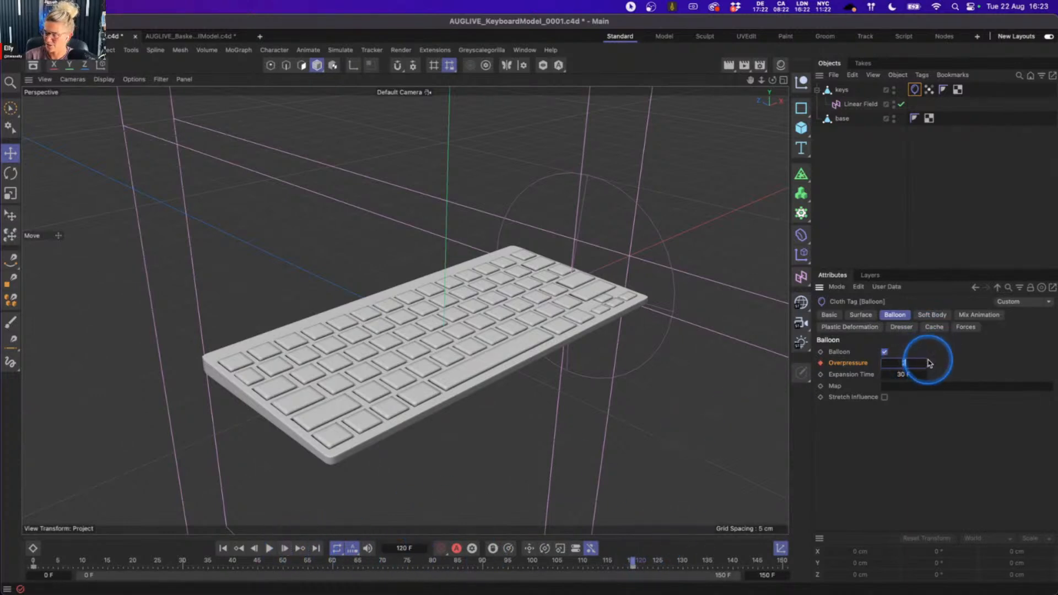
{"action": "type", "text": "3"}
{"action": "key", "text": "Return"}
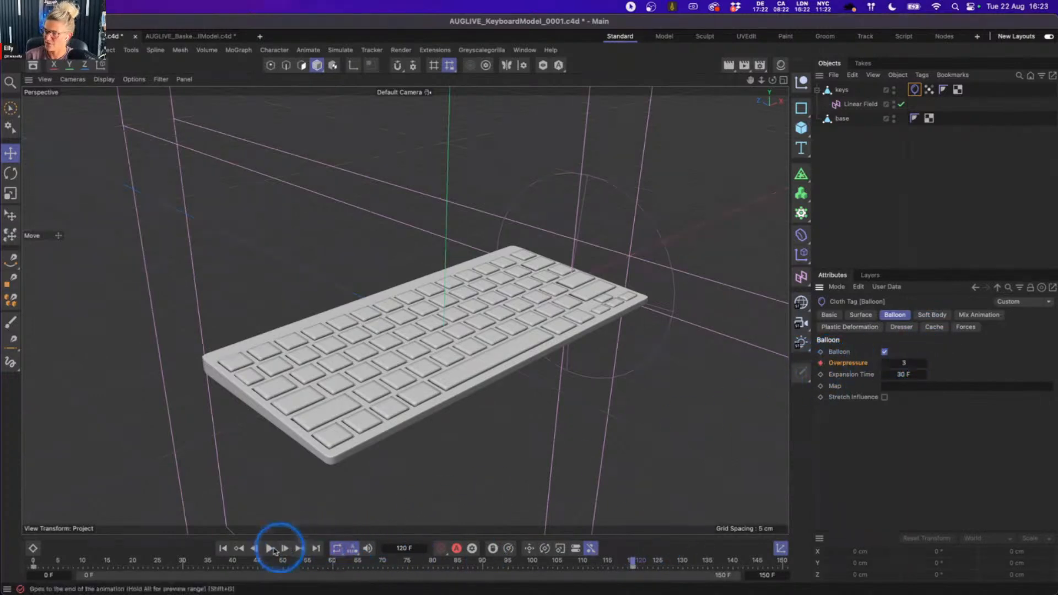
- Play the simulation from frame 0 to check the stronger inflation, and return to the first frame
{"action": "left_click", "coordinate": [222, 548]}
{"action": "left_click", "coordinate": [270, 549]}
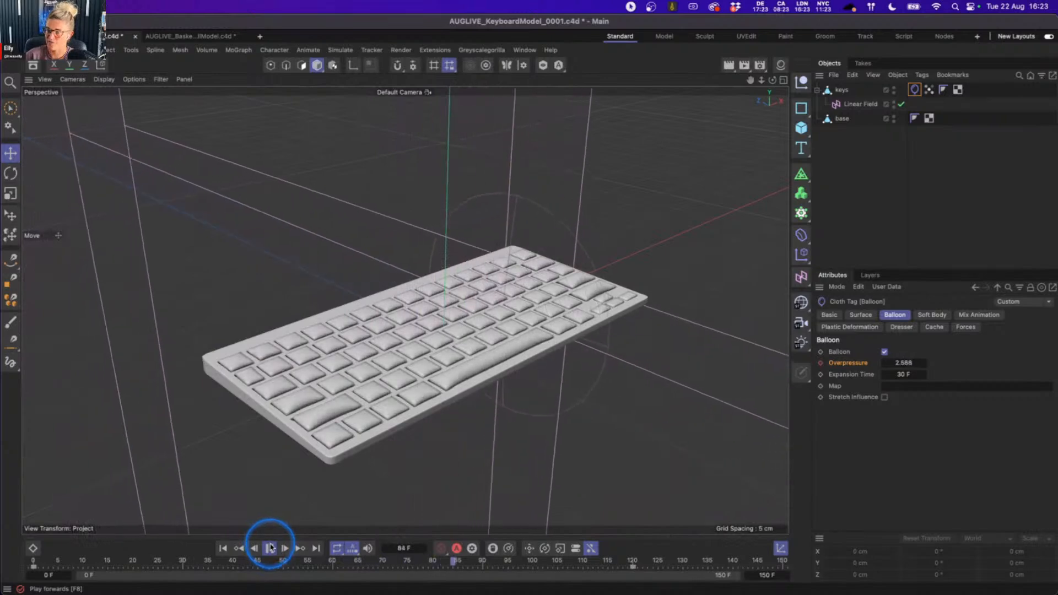
{"action": "left_click", "coordinate": [270, 548]}
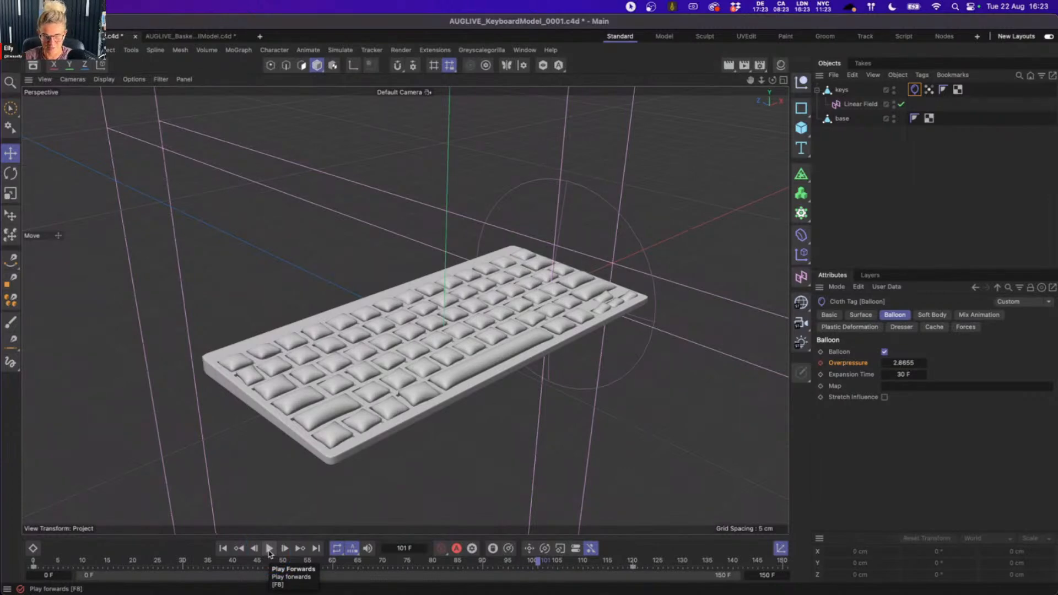
{"action": "left_click", "coordinate": [223, 550]}
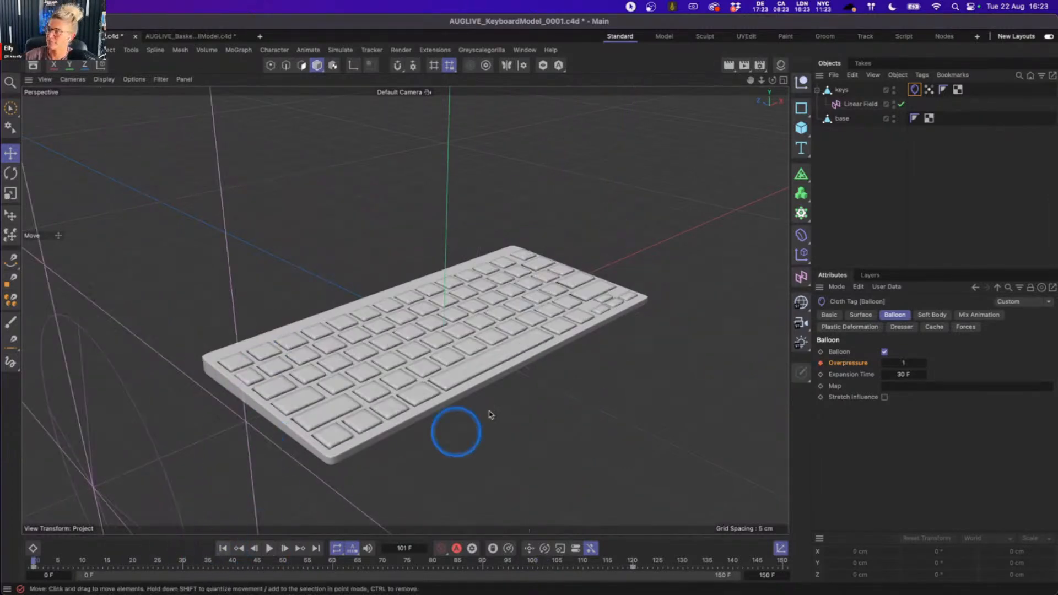
- Enable With Pins in the Balloon tag's Mix Animation settings and assign the keys' Vertex Map as its map
{"action": "left_click", "coordinate": [962, 316]}
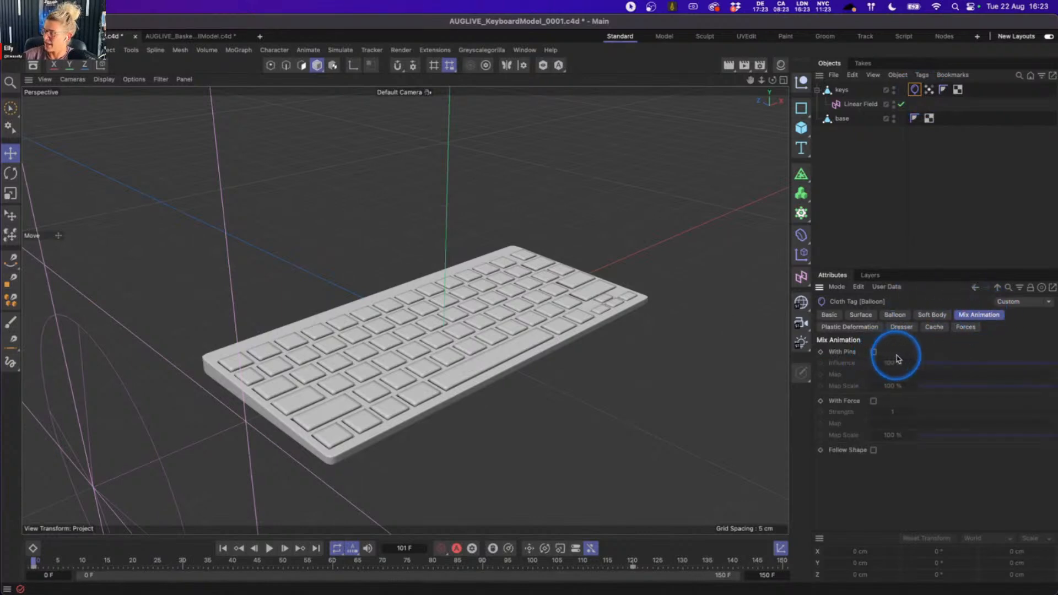
{"action": "left_click", "coordinate": [873, 352]}
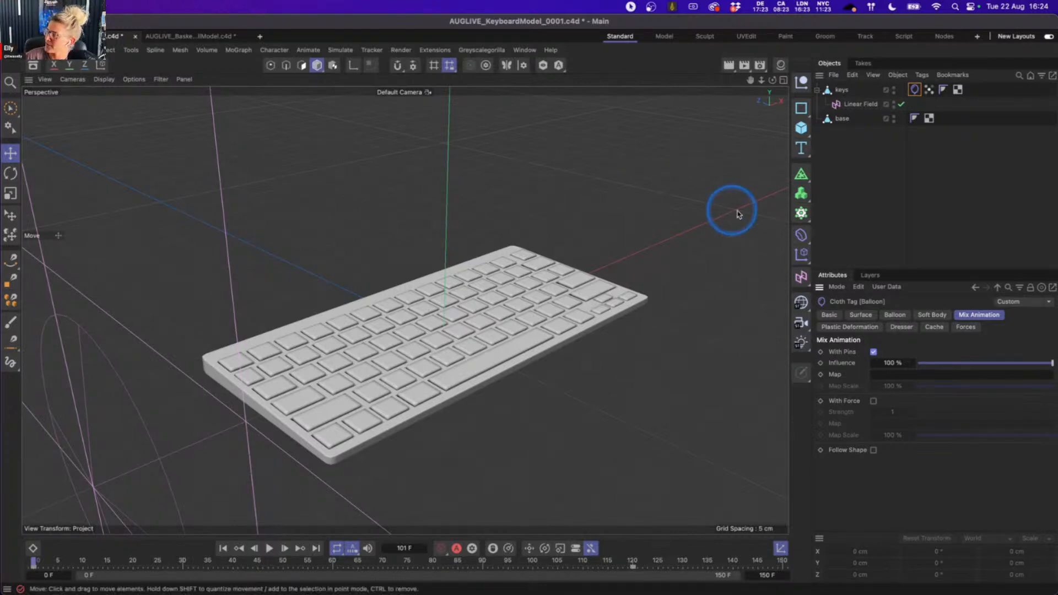
{"action": "left_click_drag", "start_coordinate": [929, 90], "coordinate": [885, 374]}
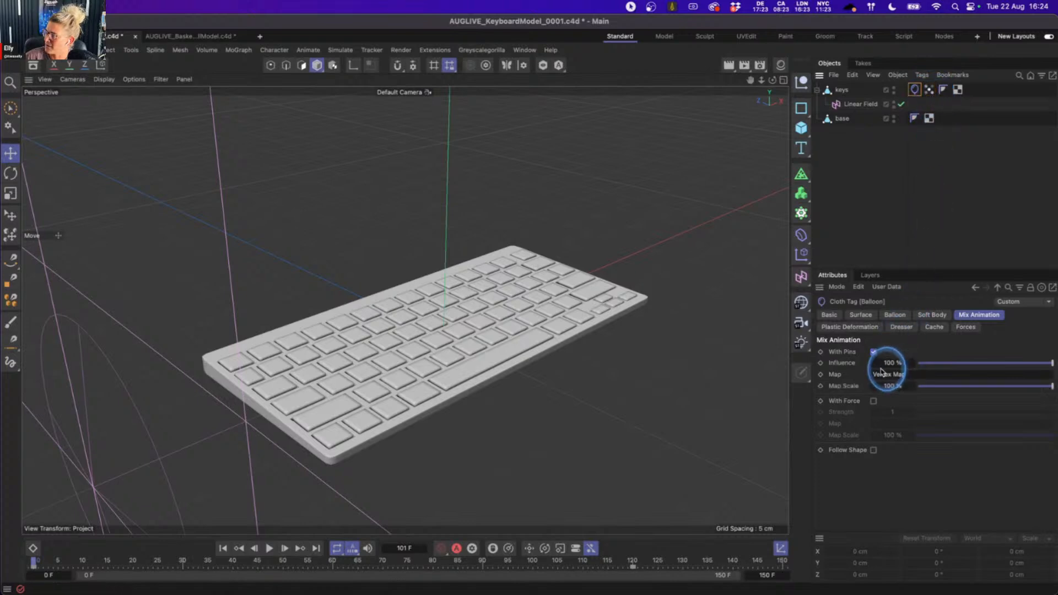
- Play the vertex-map-pinned simulation twice to check how the keys inflate along the field, and rewind to frame 0
{"action": "left_click", "coordinate": [269, 549]}
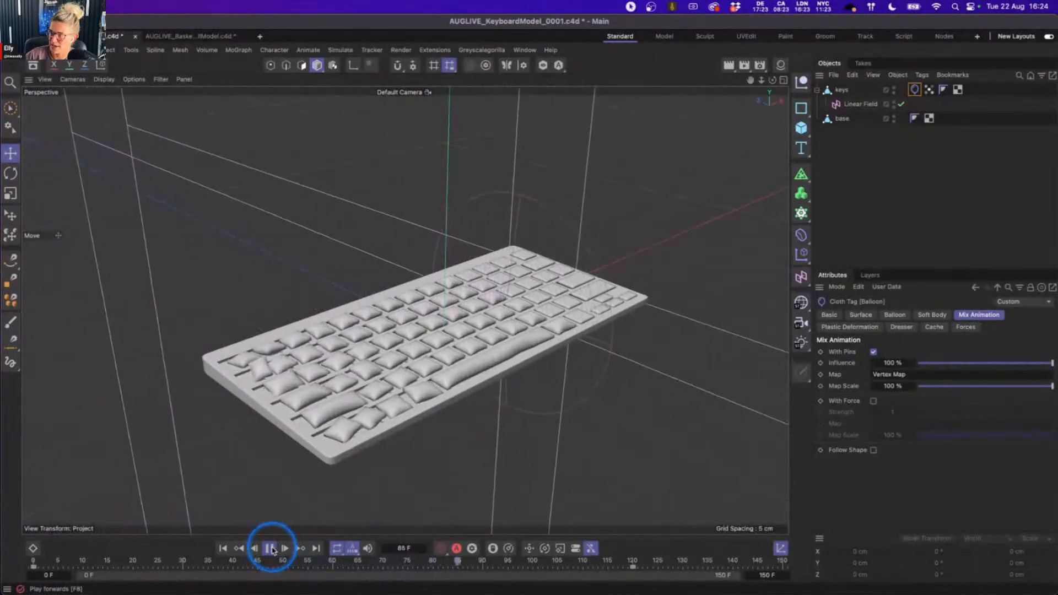
{"action": "left_click", "coordinate": [270, 549]}
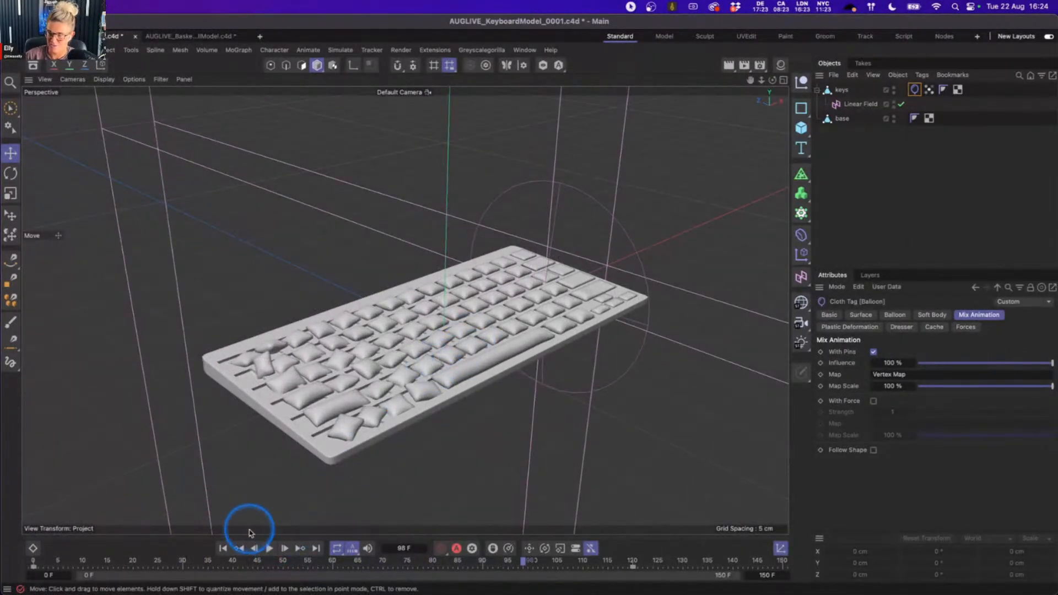
{"action": "left_click", "coordinate": [223, 548]}
{"action": "left_click", "coordinate": [269, 549]}
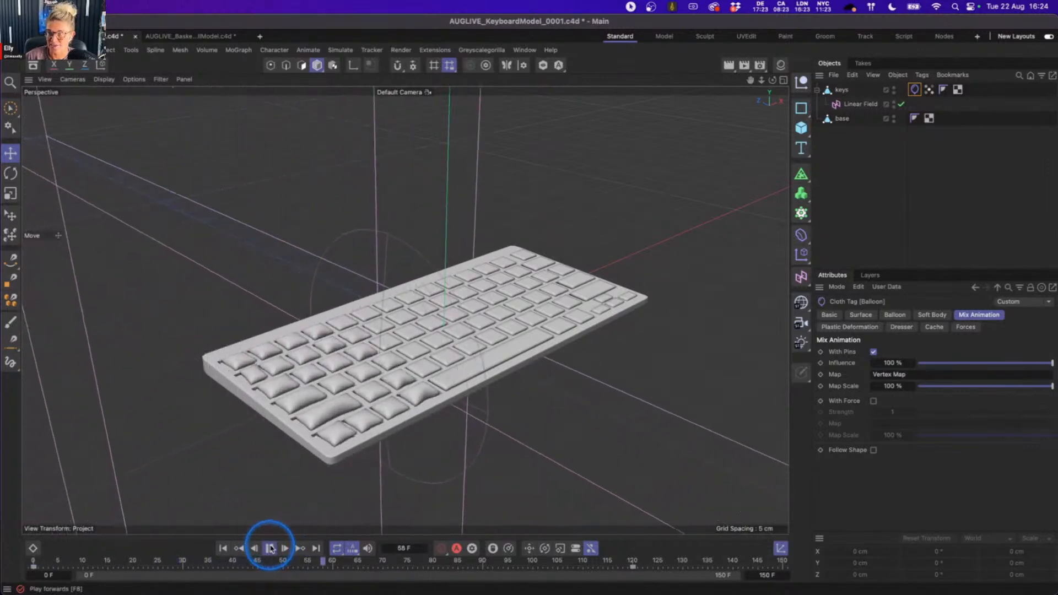
{"action": "left_click", "coordinate": [269, 549]}
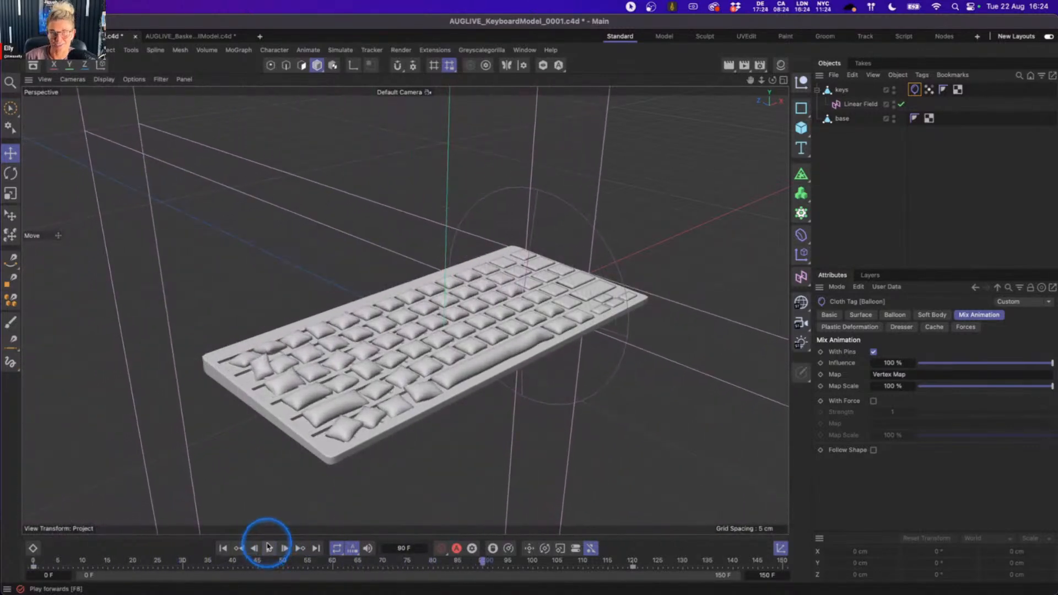
{"action": "left_click", "coordinate": [223, 549]}
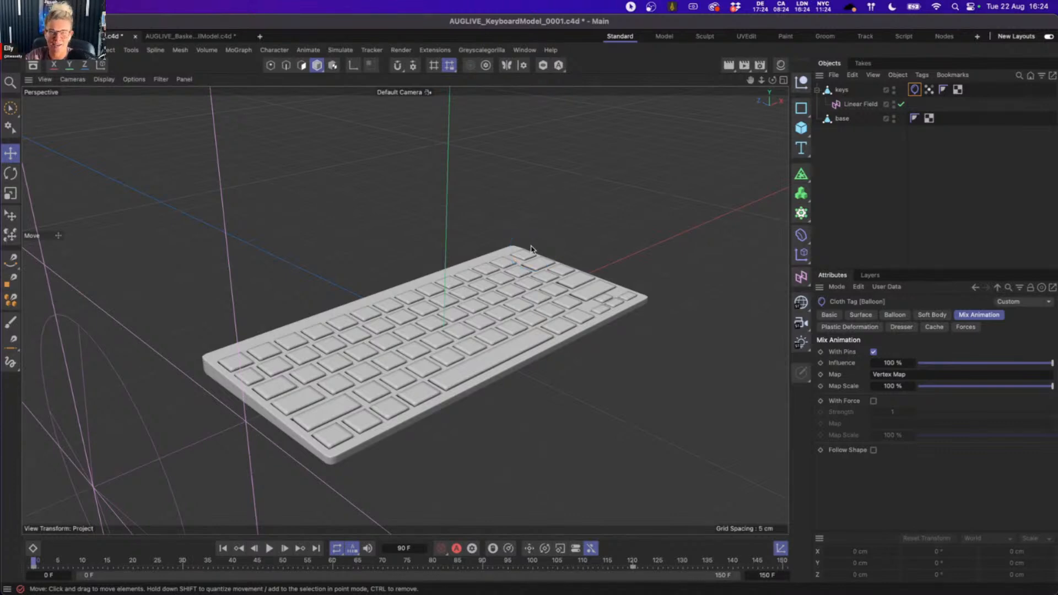
- Add a Collider simulation tag to the base object
{"action": "left_click", "coordinate": [843, 120]}
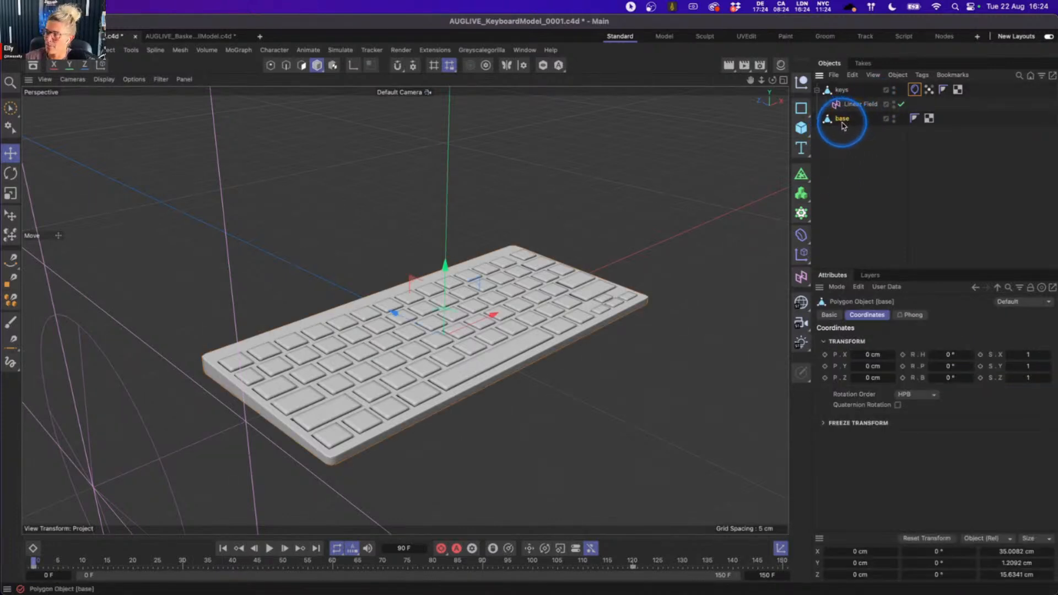
{"action": "right_click", "coordinate": [845, 123]}
{"action": "type", "text": "col"}
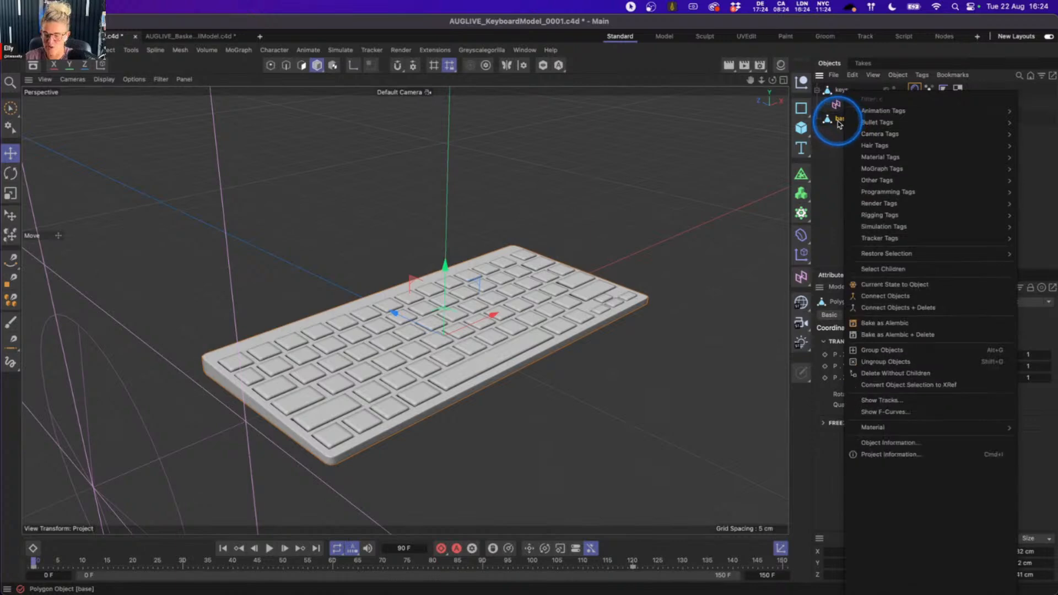
{"action": "mouse_move", "coordinate": [872, 147]}
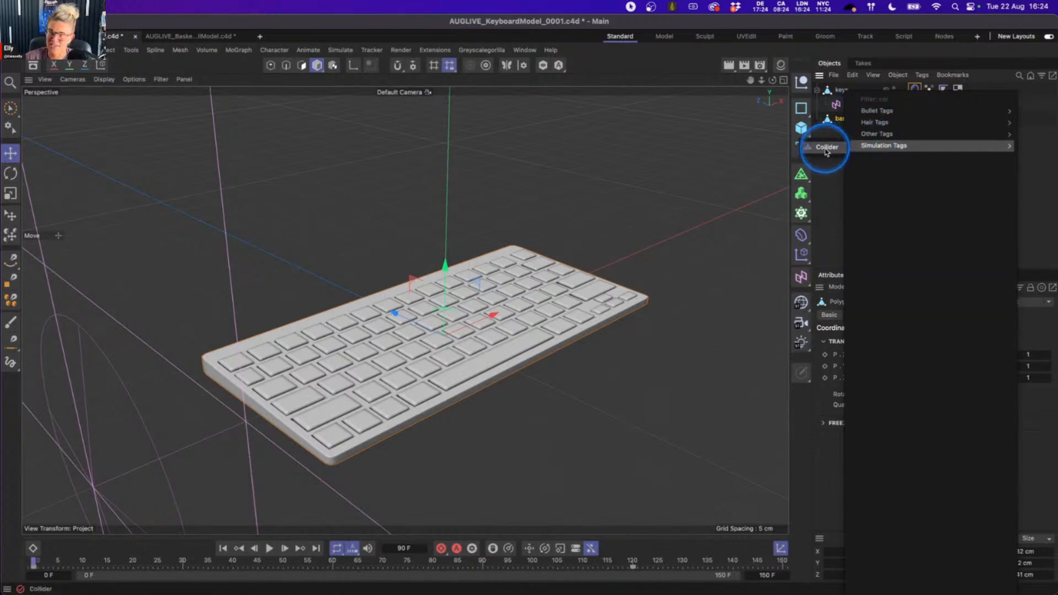
{"action": "left_click", "coordinate": [828, 147]}
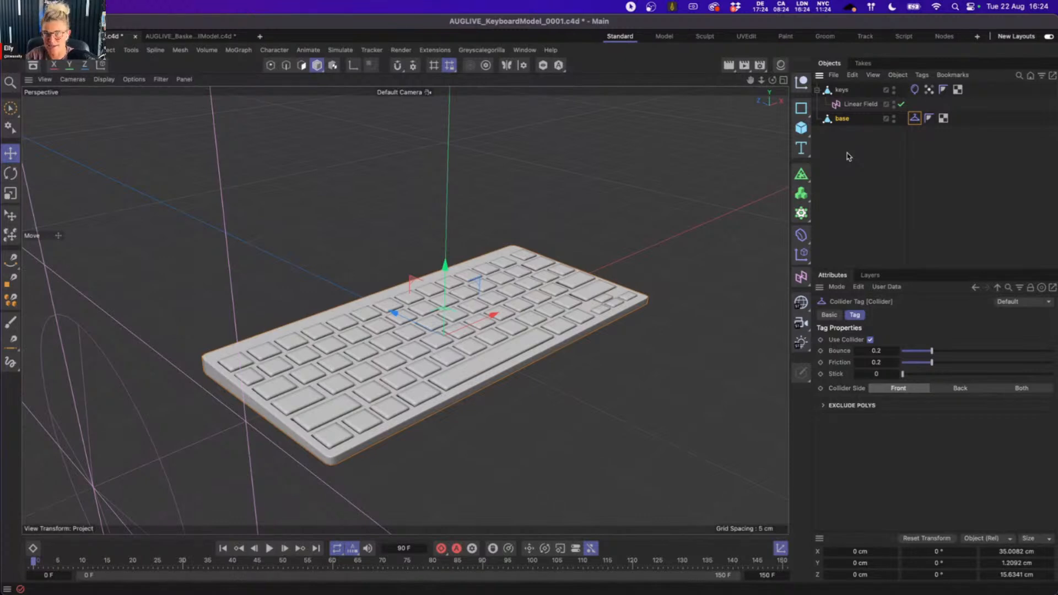
- Play the simulation to check how the keys interact with the collider base, and return to frame 0
{"action": "left_click", "coordinate": [324, 483]}
{"action": "left_click", "coordinate": [270, 549]}
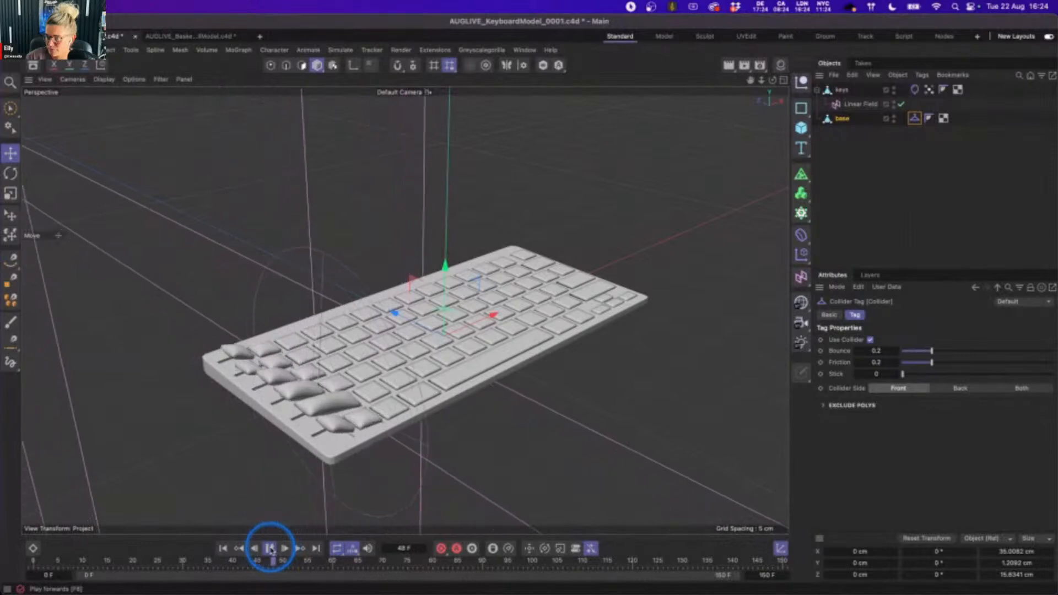
{"action": "left_click", "coordinate": [270, 549]}
{"action": "left_click", "coordinate": [223, 548]}
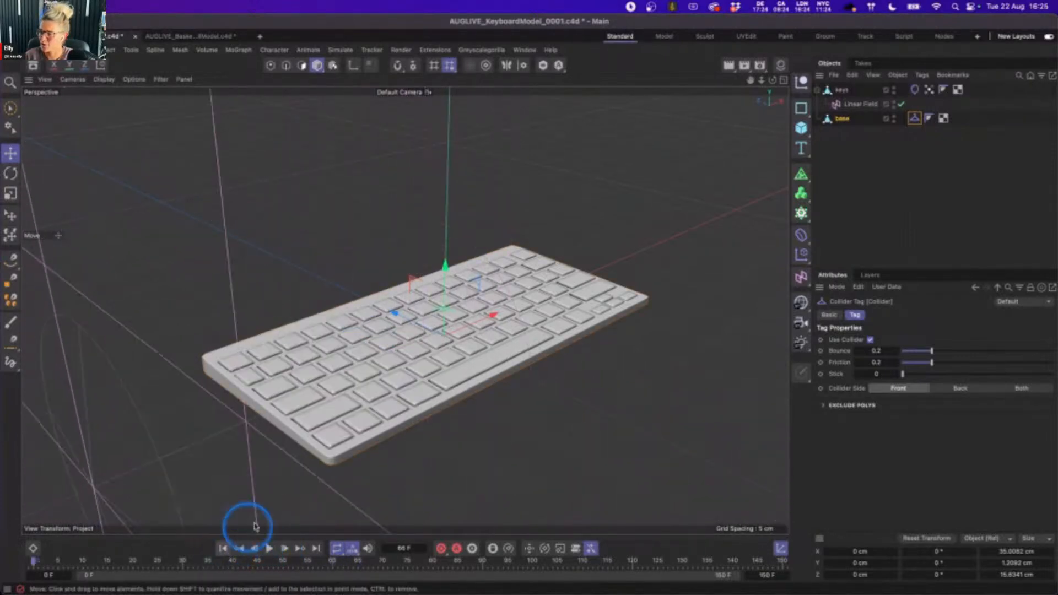
{"action": "left_click_drag", "start_coordinate": [489, 371], "coordinate": [453, 365], "text": "alt"}
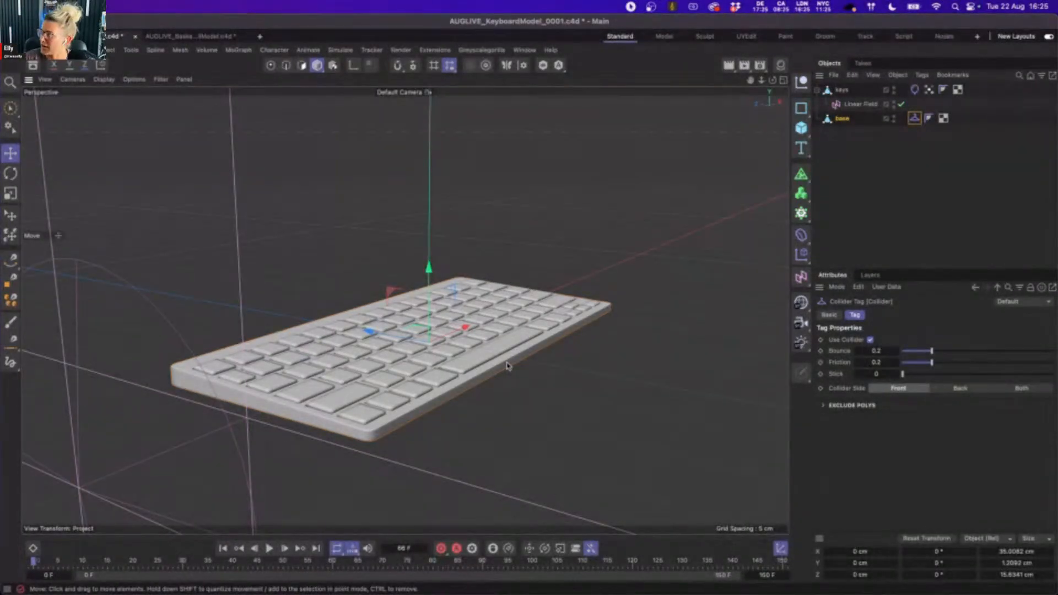
- Add a Gravity force to the scene and set its Acceleration to -981 cm
{"action": "left_click", "coordinate": [852, 162]}
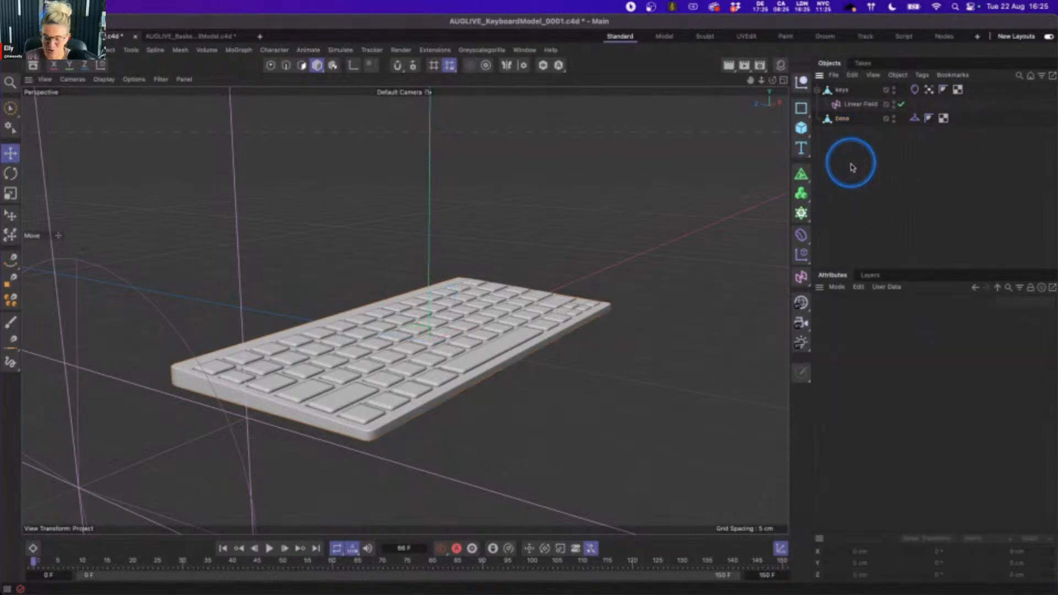
{"action": "left_click", "coordinate": [340, 51]}
{"action": "mouse_move", "coordinate": [367, 73]}
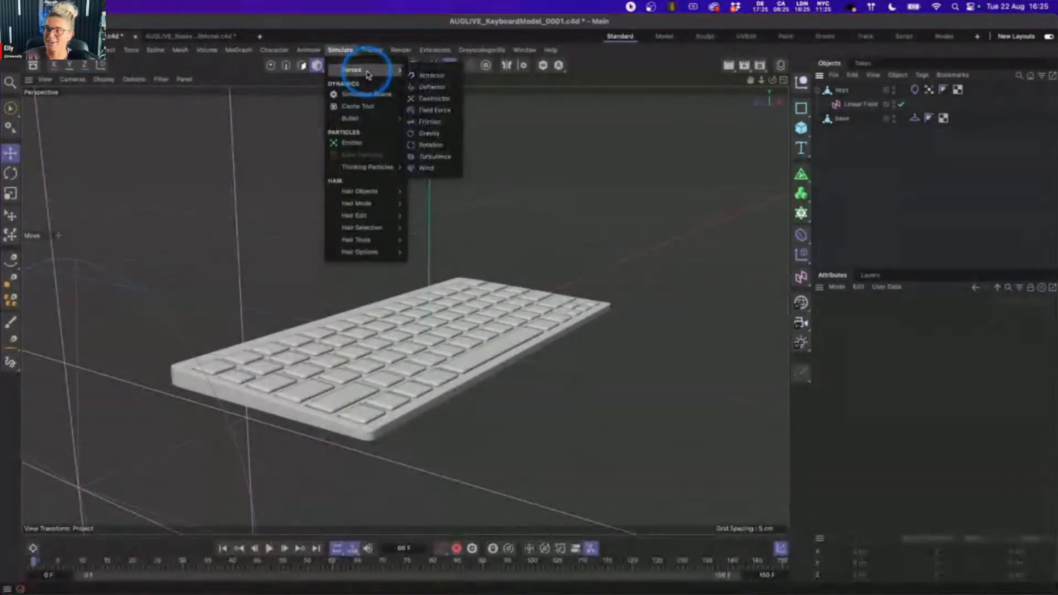
{"action": "left_click", "coordinate": [433, 135]}
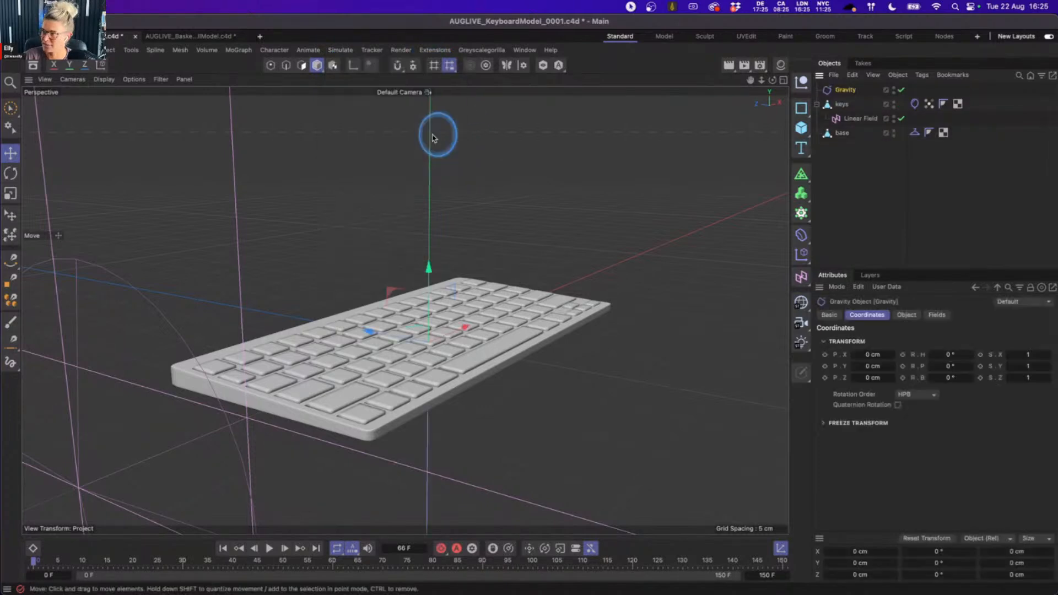
{"action": "left_click", "coordinate": [906, 315]}
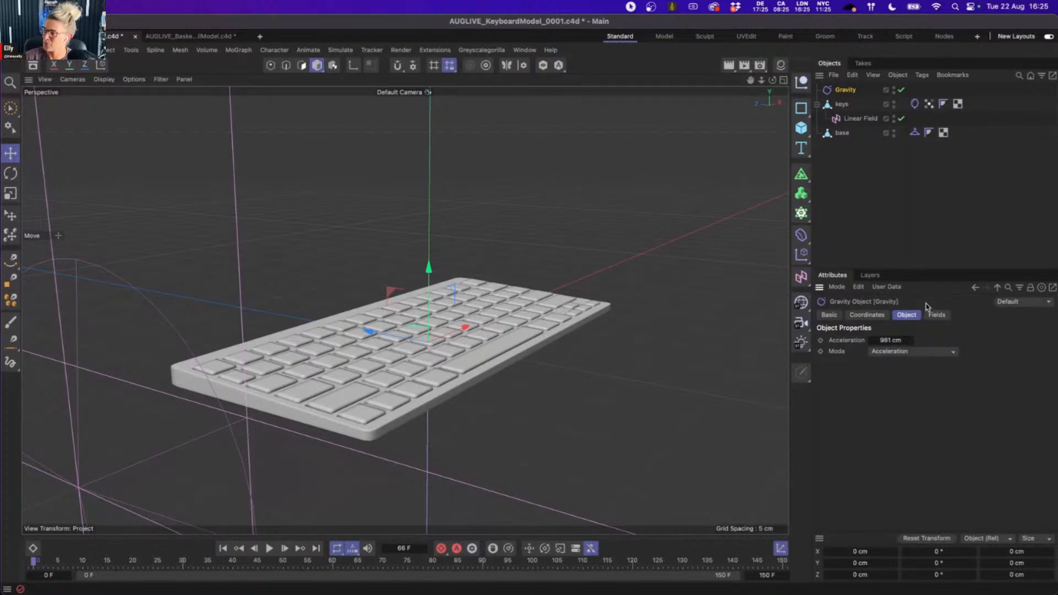
{"action": "double_click", "coordinate": [885, 339]}
{"action": "left_click", "coordinate": [879, 340]}
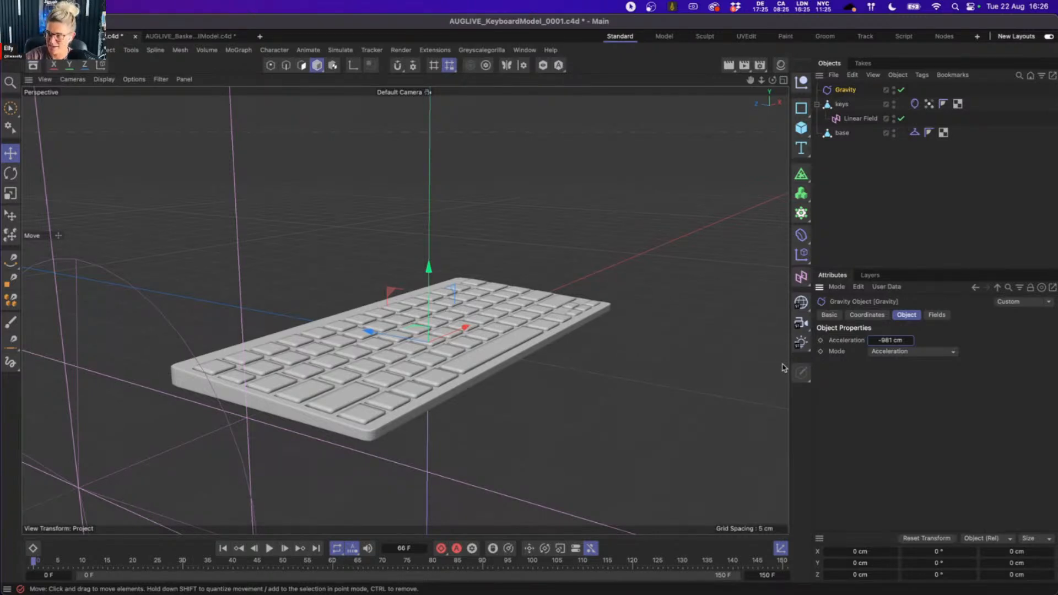
- Play the simulation to check how the reversed gravity lifts the keys, and rewind to the first frame
{"action": "left_click", "coordinate": [269, 549]}
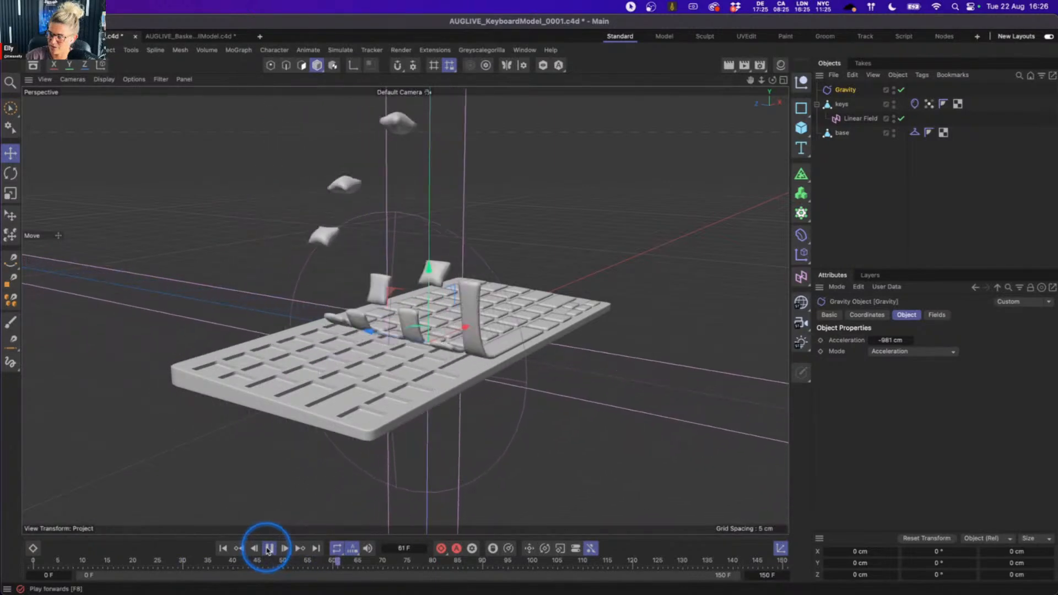
{"action": "left_click", "coordinate": [269, 548]}
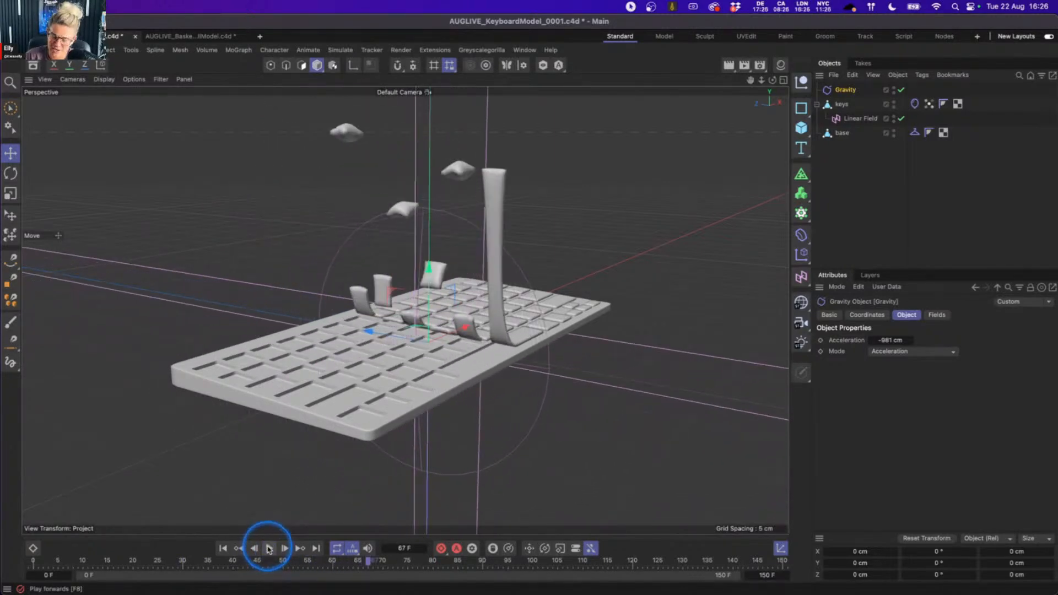
{"action": "left_click", "coordinate": [222, 548]}
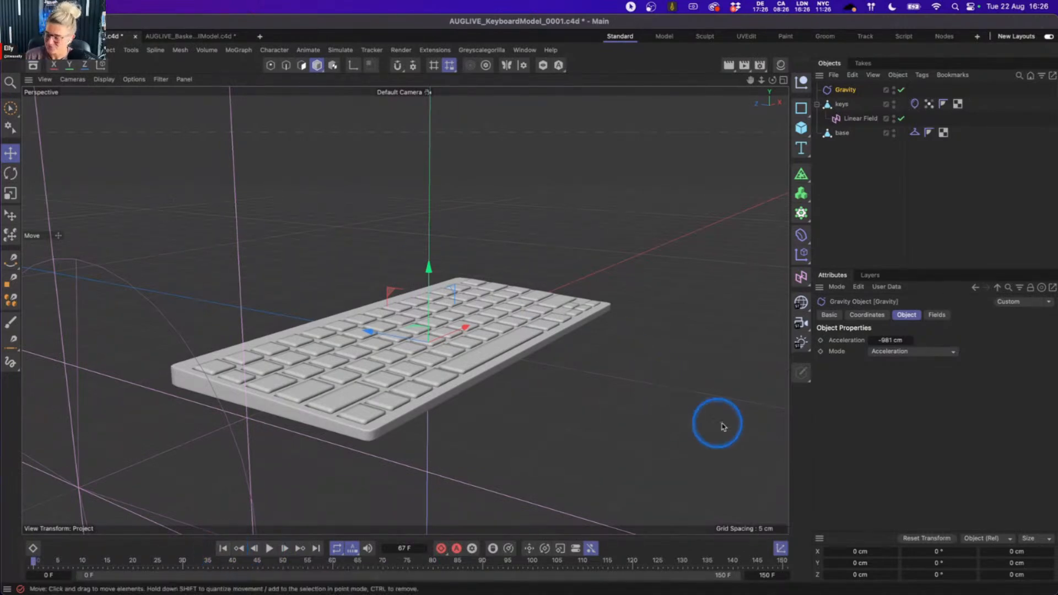
- Set the Gravity Acceleration to -30 cm, play the simulation to test the weaker lift, and rewind
{"action": "left_click", "coordinate": [889, 340]}
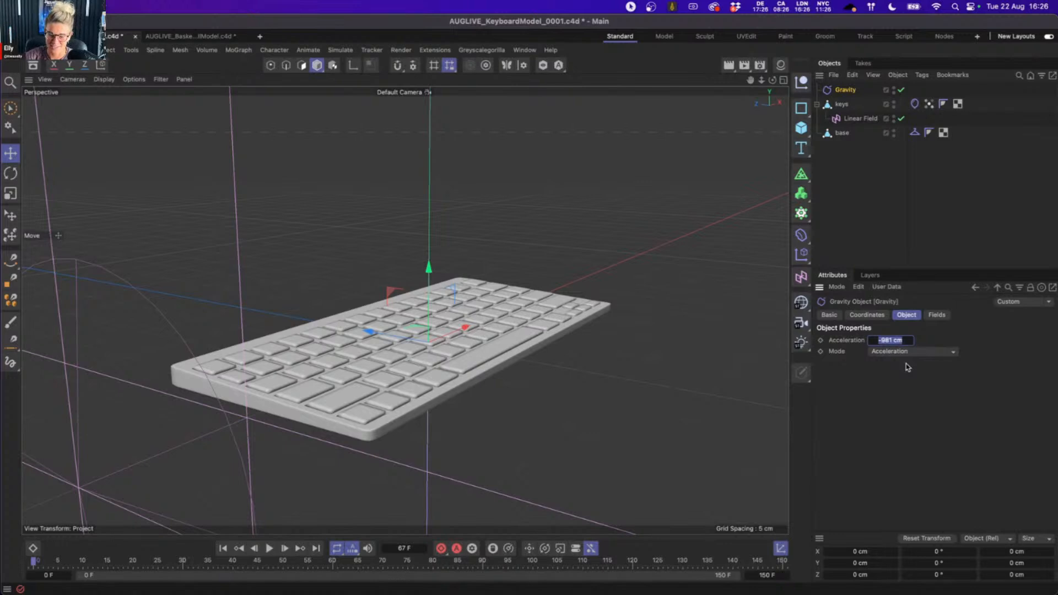
{"action": "key", "text": "BackSpace"}
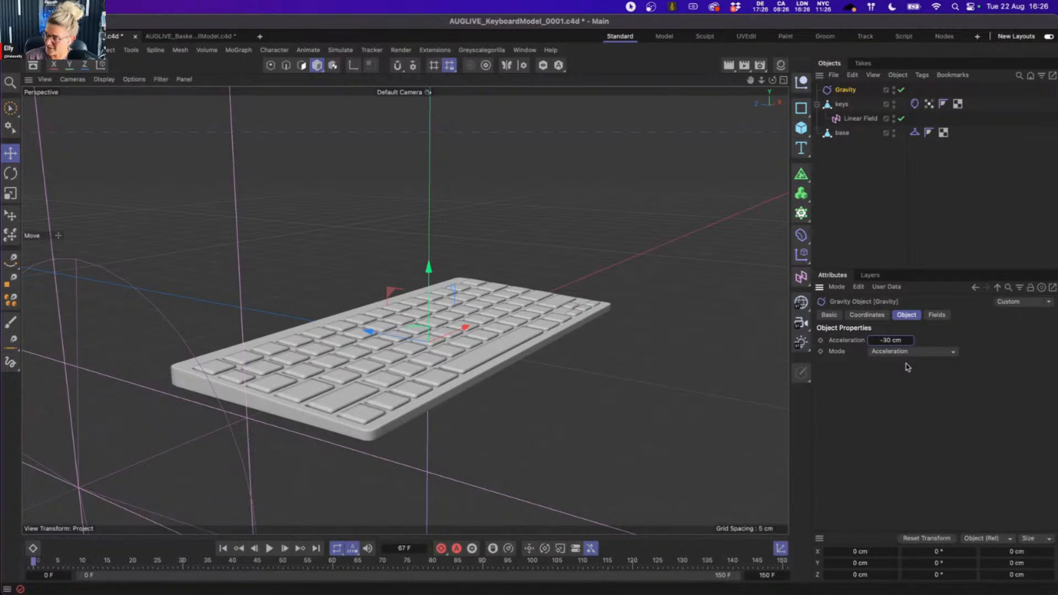
{"action": "left_click", "coordinate": [269, 548]}
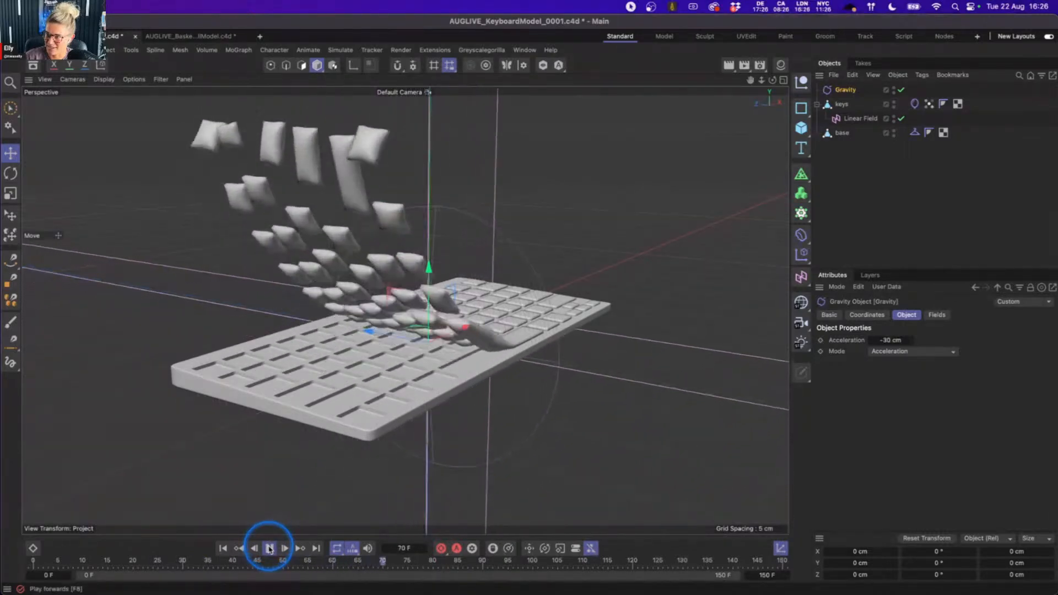
{"action": "left_click", "coordinate": [270, 548]}
{"action": "left_click", "coordinate": [223, 549]}
- Set the Gravity Acceleration to -15 cm and deselect the Gravity object
{"action": "double_click", "coordinate": [903, 341]}
{"action": "type", "text": "-"}
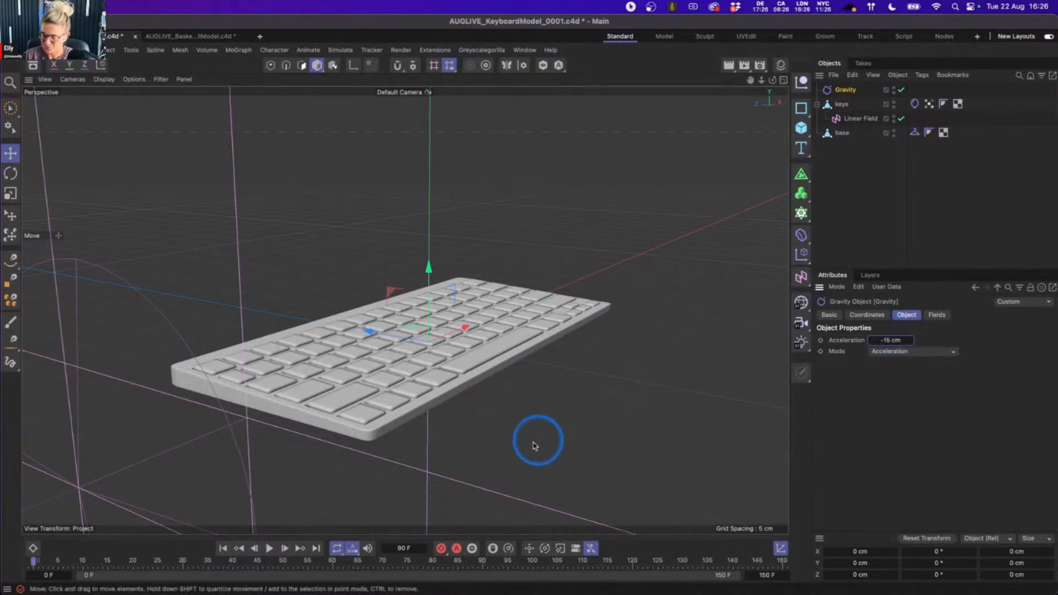
{"action": "left_click", "coordinate": [420, 428]}
{"action": "left_click_drag", "start_coordinate": [379, 391], "coordinate": [375, 408], "text": "alt"}
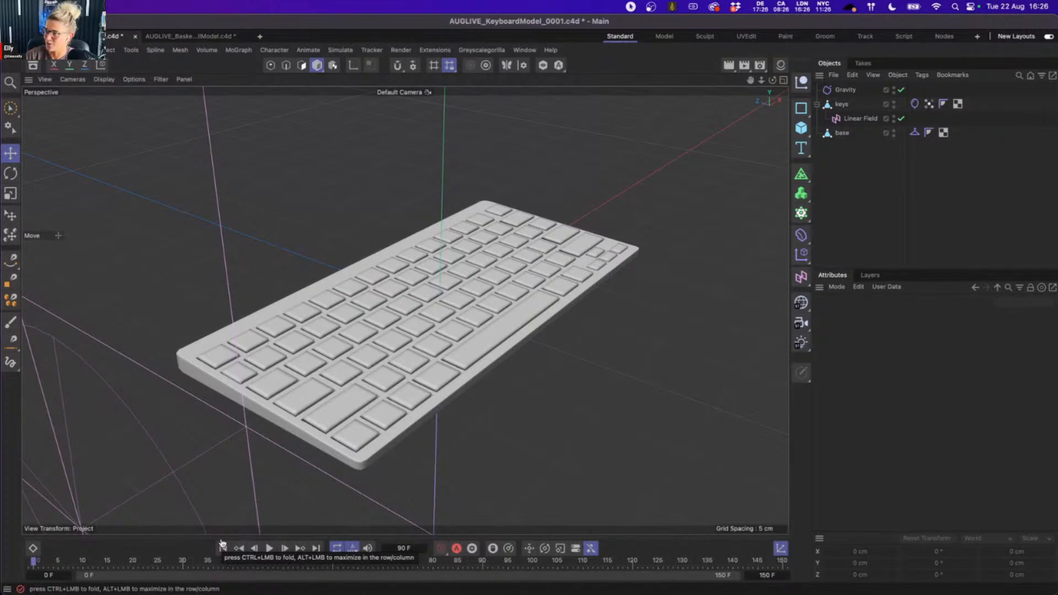
- Add a Turbulence force to the scene and set its Scale to 10 %
{"action": "left_click", "coordinate": [340, 49]}
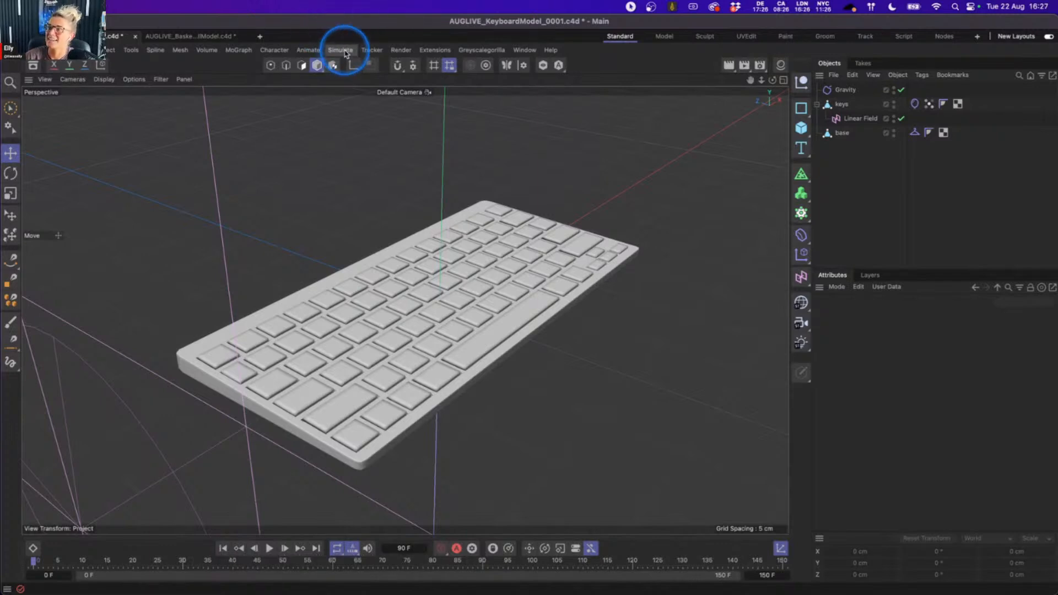
{"action": "left_click", "coordinate": [353, 70]}
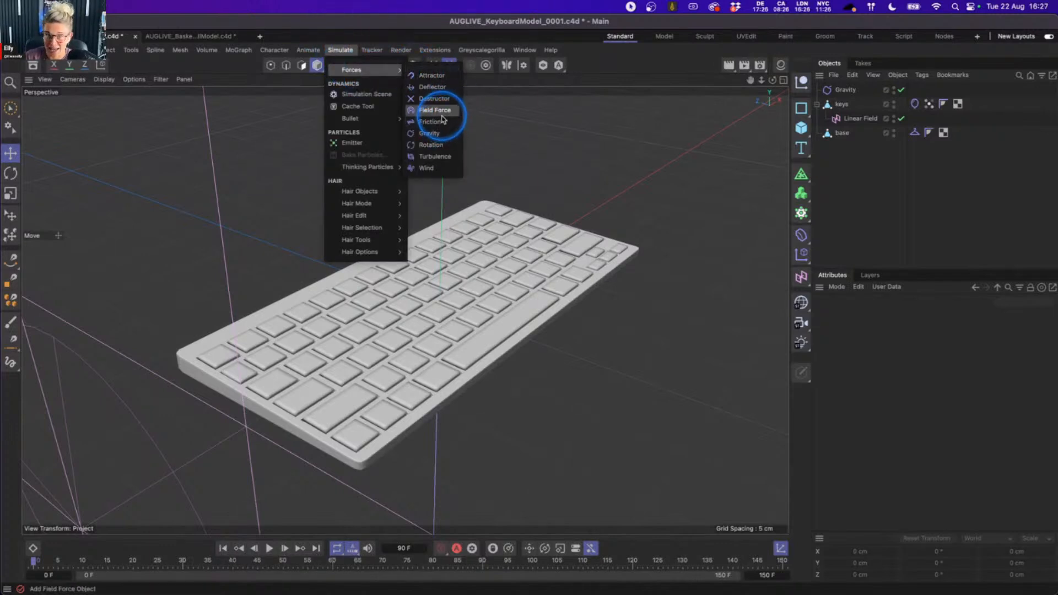
{"action": "left_click", "coordinate": [435, 156]}
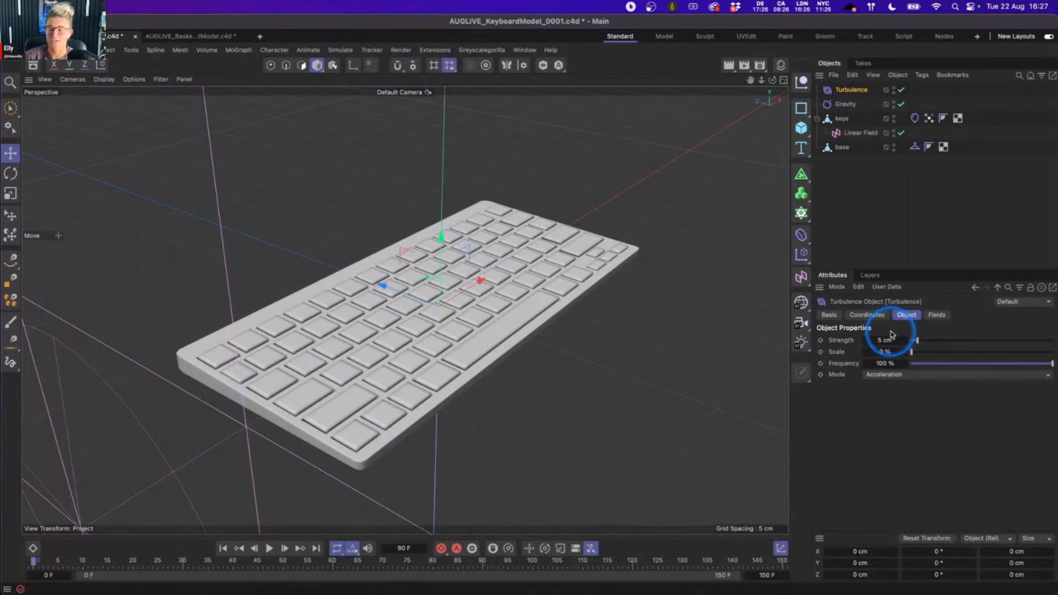
{"action": "double_click", "coordinate": [886, 352]}
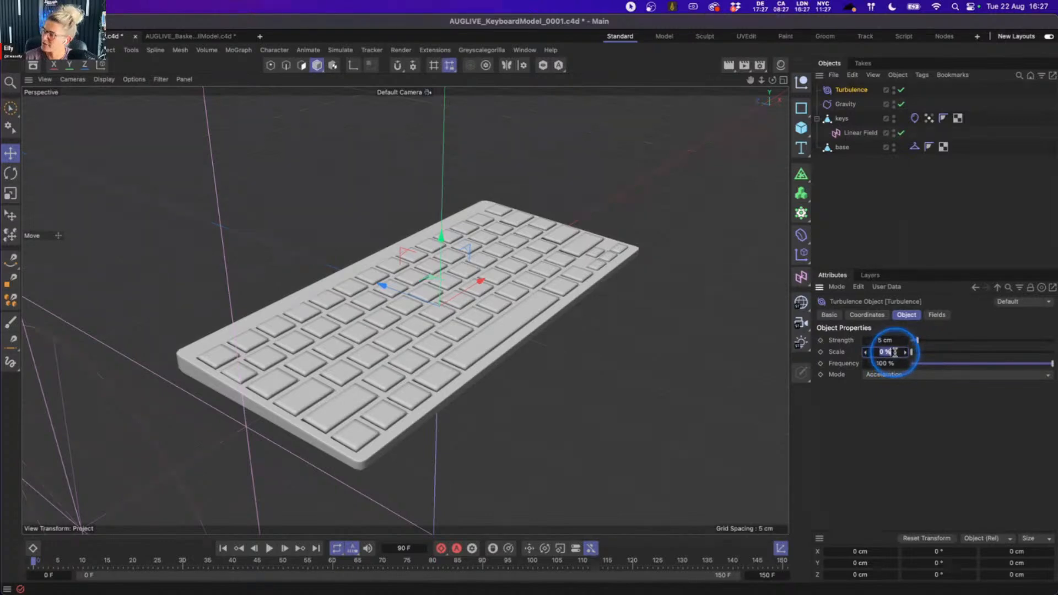
{"action": "type", "text": "10"}
{"action": "key", "text": "Return"}
- Play the simulation to check how turbulence scatters the inflated keys, and return to the start
{"action": "left_click", "coordinate": [270, 548]}
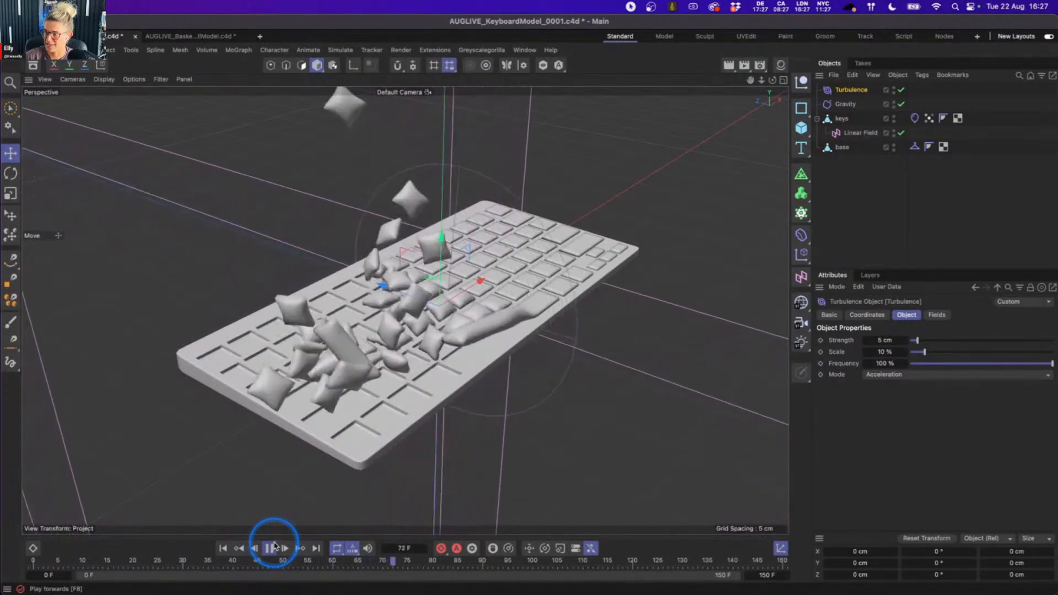
{"action": "left_click", "coordinate": [270, 548]}
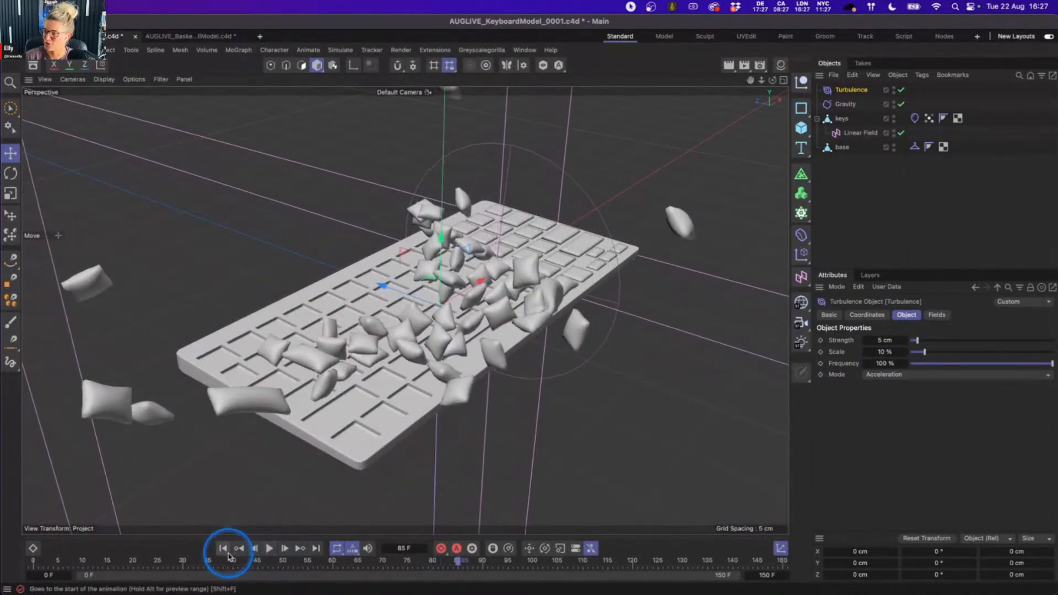
{"action": "left_click", "coordinate": [229, 549]}
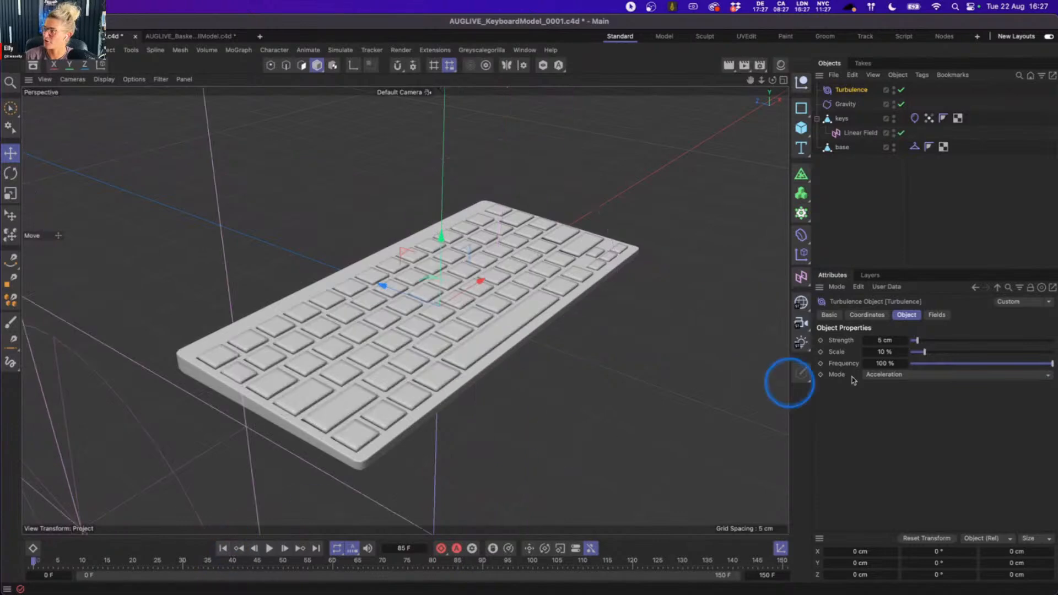
- Adjust the Strength of the Turbulence force
{"action": "left_click", "coordinate": [864, 341]}
{"action": "left_click", "coordinate": [864, 342]}
{"action": "double_click", "coordinate": [887, 340]}
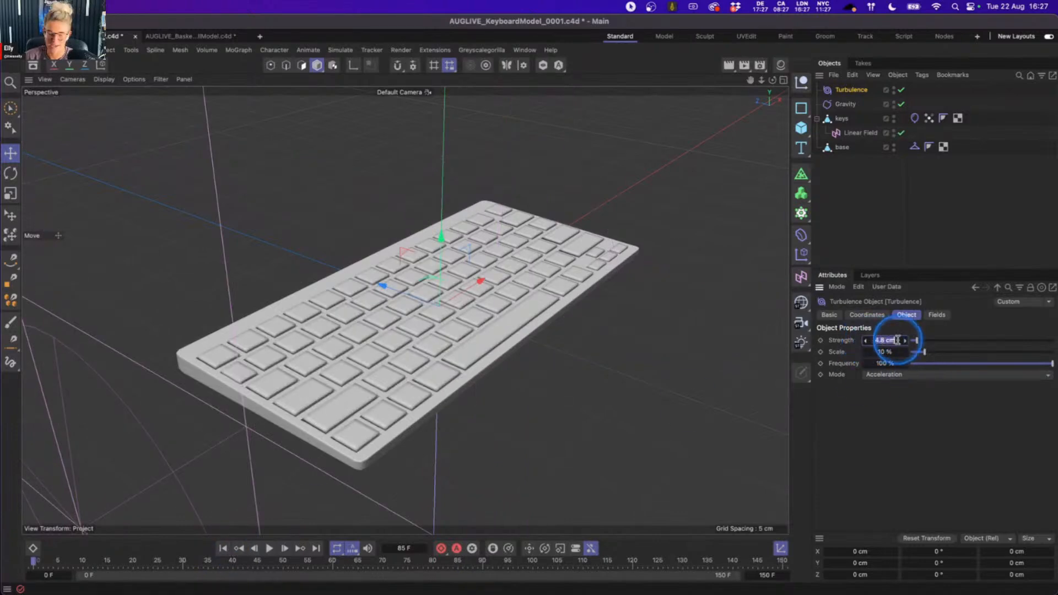
{"action": "type", "text": "5"}
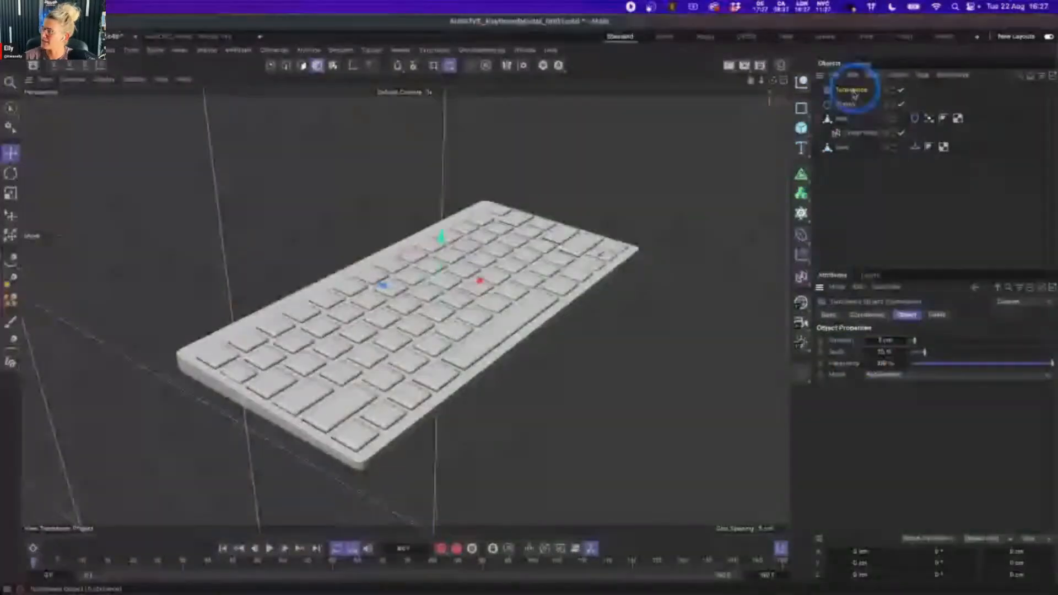
- Set the Gravity Acceleration to -10 cm and the Turbulence Strength to 2 cm
{"action": "left_click", "coordinate": [845, 103]}
{"action": "double_click", "coordinate": [890, 340]}
{"action": "type", "text": "-10"}
{"action": "key", "text": "Return"}
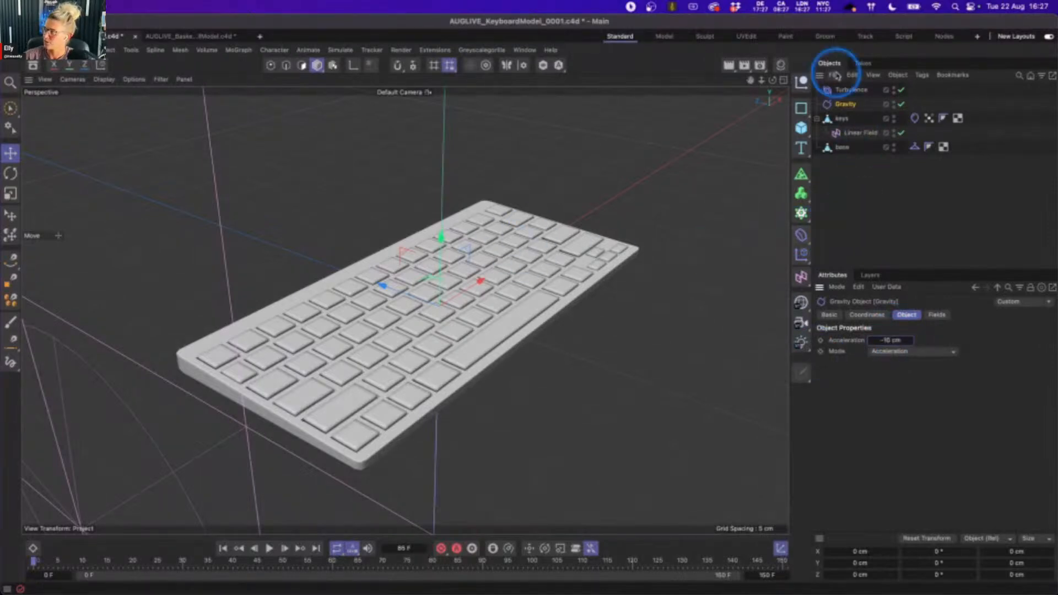
{"action": "left_click", "coordinate": [850, 89]}
{"action": "double_click", "coordinate": [887, 340]}
{"action": "type", "text": "2"}
{"action": "key", "text": "Return"}
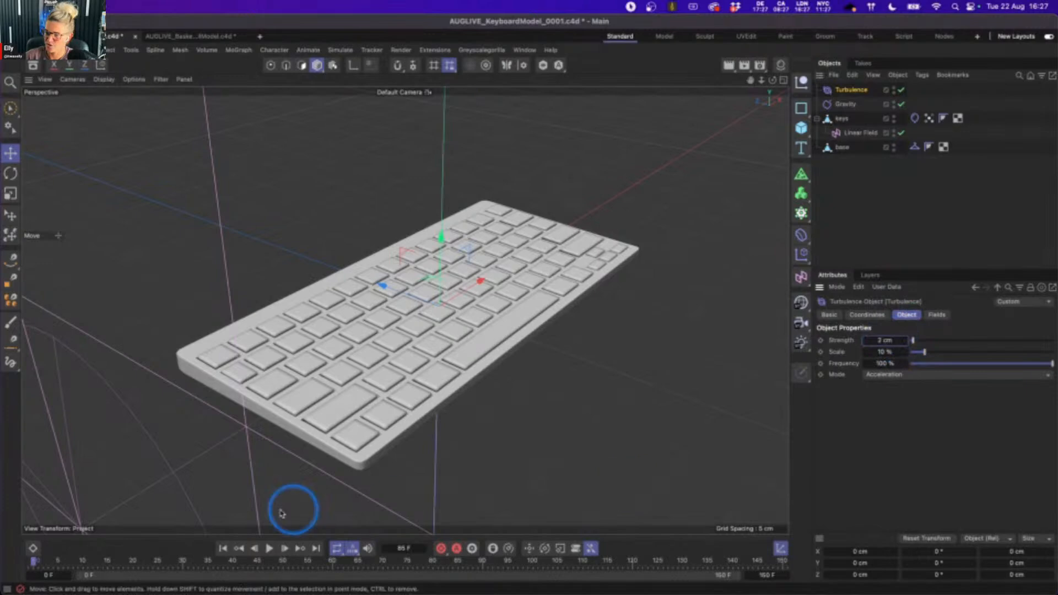
- Play the simulation with the weaker forces, stop it at about frame 89, and inspect the floating keys from a lower angle
{"action": "left_click", "coordinate": [268, 548]}
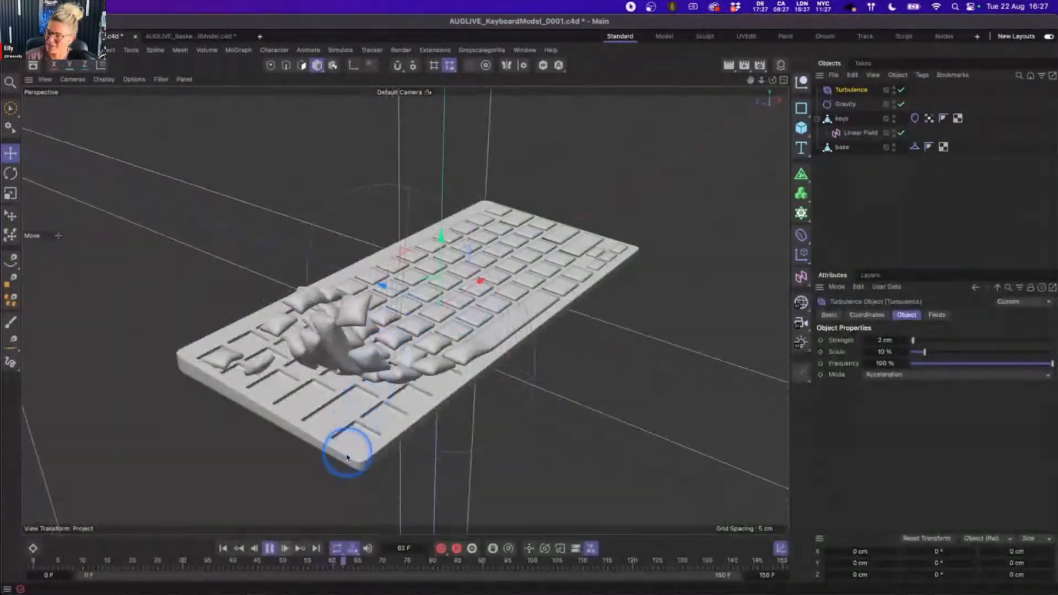
{"action": "left_click", "coordinate": [270, 548]}
{"action": "mouse_move", "coordinate": [505, 310]}
{"action": "left_mouse_down", "text": "alt"}
{"action": "mouse_move", "coordinate": [496, 318]}
{"action": "mouse_move", "coordinate": [448, 283]}
{"action": "mouse_move", "coordinate": [555, 288]}
{"action": "mouse_move", "coordinate": [466, 288]}
{"action": "mouse_move", "coordinate": [485, 306]}
{"action": "mouse_move", "coordinate": [496, 299]}
{"action": "left_mouse_up", "text": "alt"}
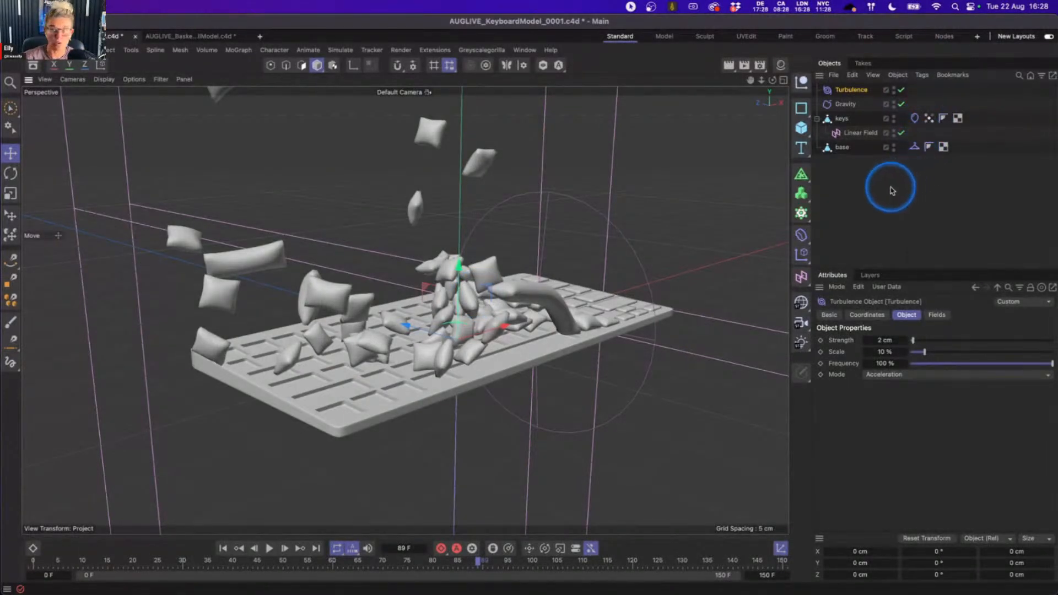
- Inspect the keys' vertex map fields and the field modifier layers that can be added, and clear the selection
{"action": "left_click", "coordinate": [930, 119]}
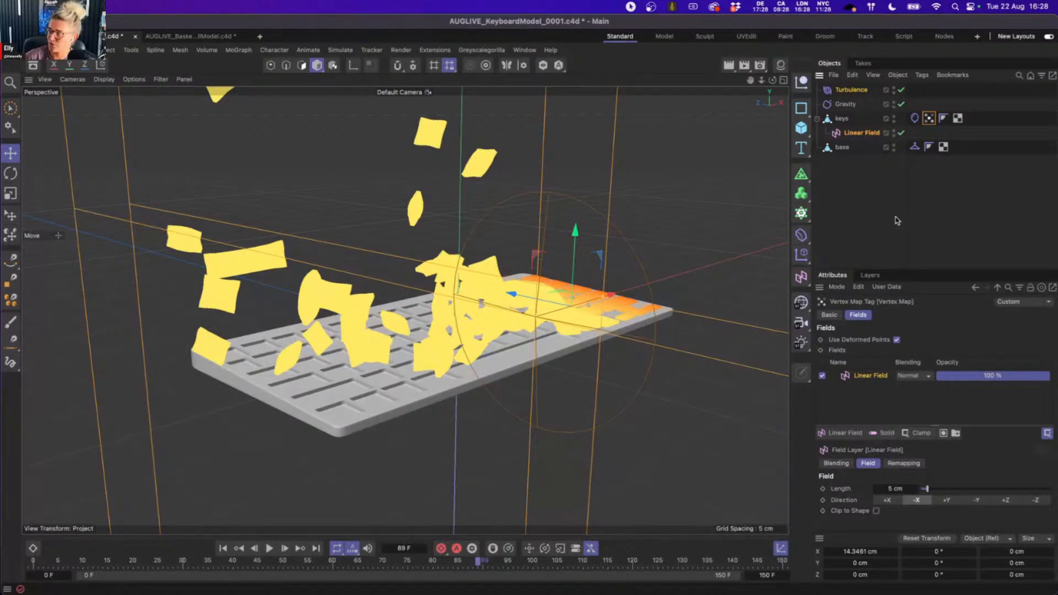
{"action": "left_click", "coordinate": [922, 433]}
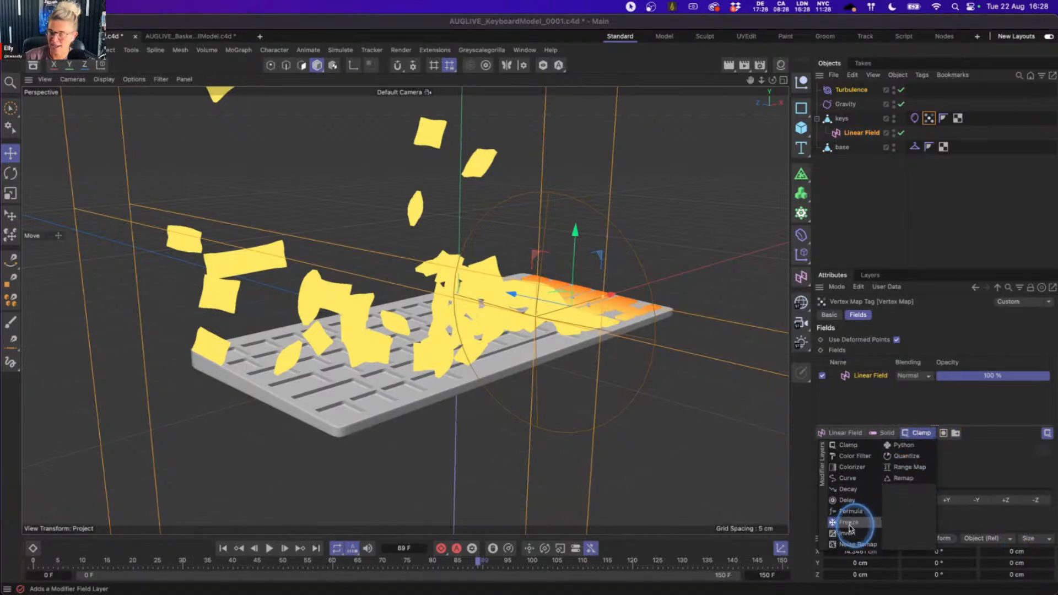
{"action": "left_click", "coordinate": [880, 417]}
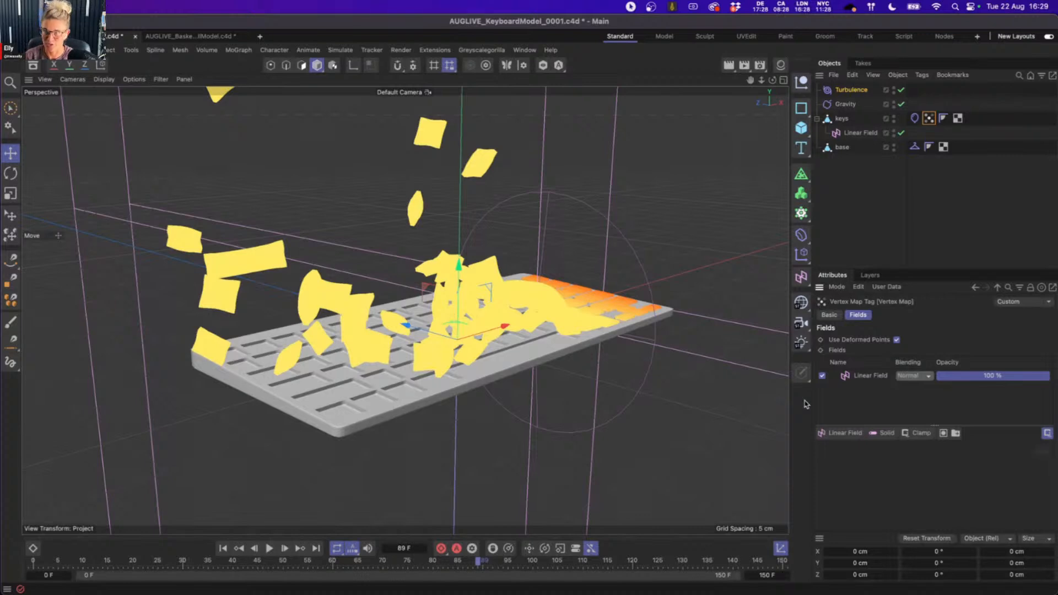
{"action": "left_click", "coordinate": [287, 214]}
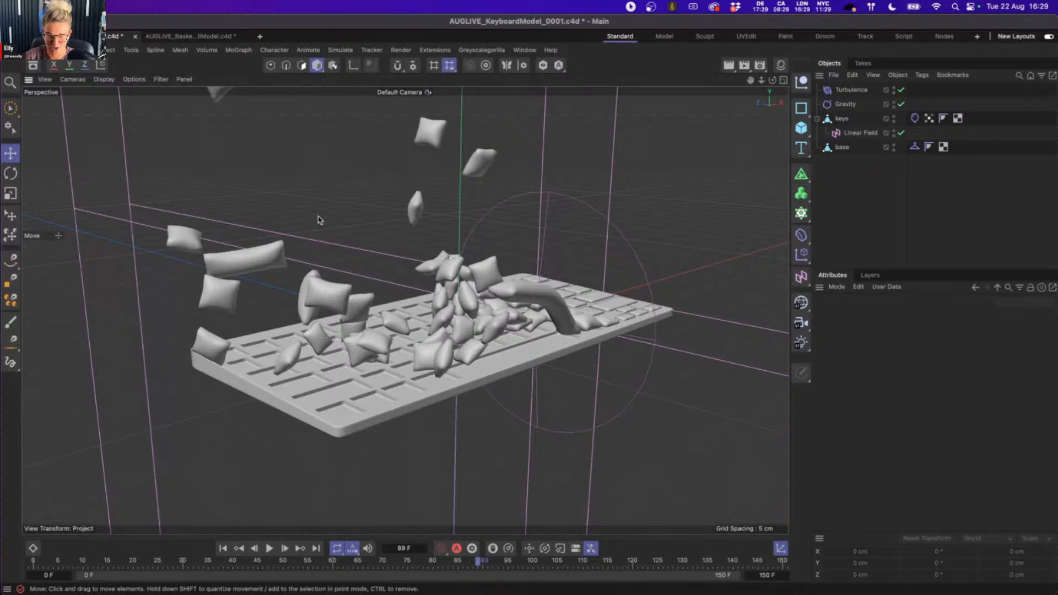
{"action": "left_click", "coordinate": [86, 412]}
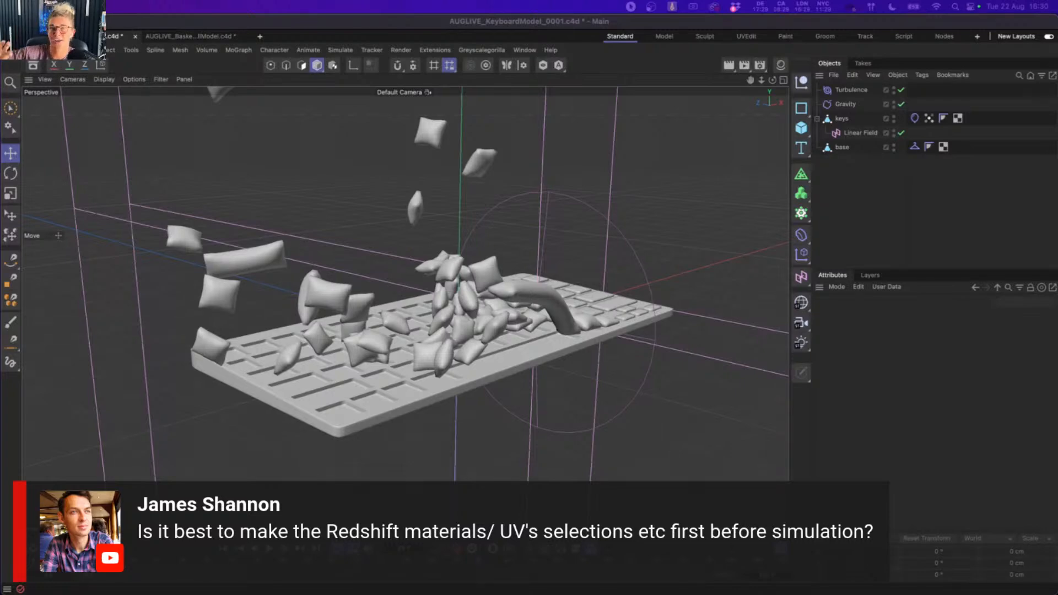
- Check the Output page of the render settings and close the window
{"action": "left_click", "coordinate": [760, 65]}
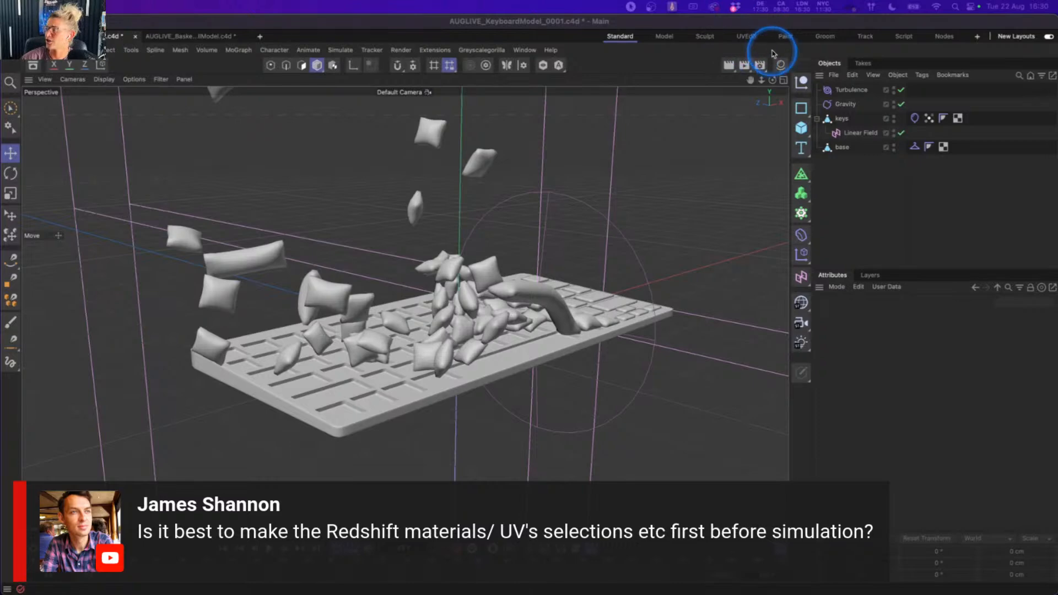
{"action": "left_click", "coordinate": [771, 83]}
{"action": "left_click", "coordinate": [768, 80]}
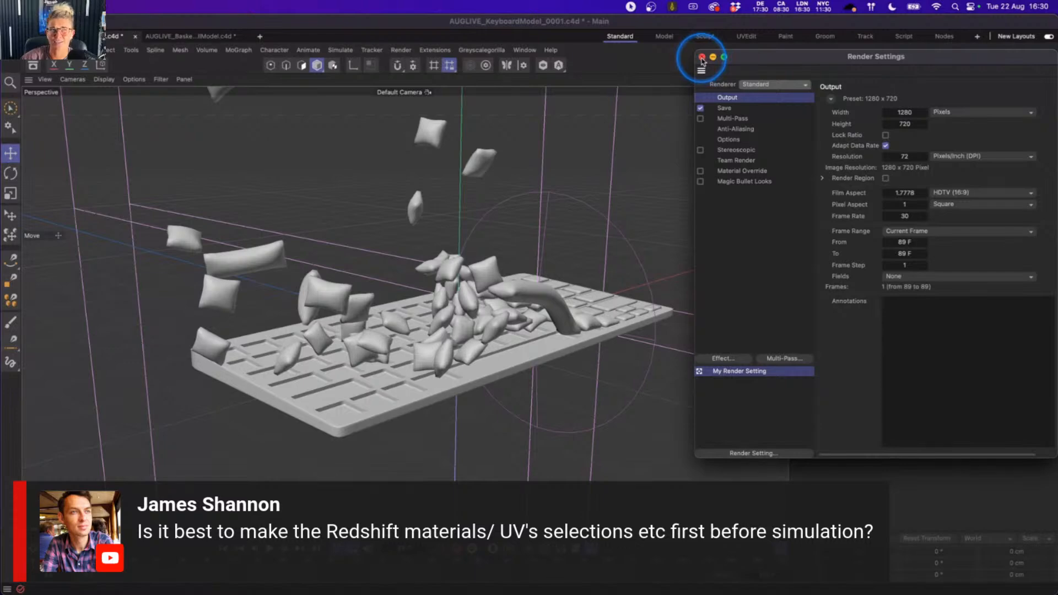
{"action": "left_click", "coordinate": [702, 57]}
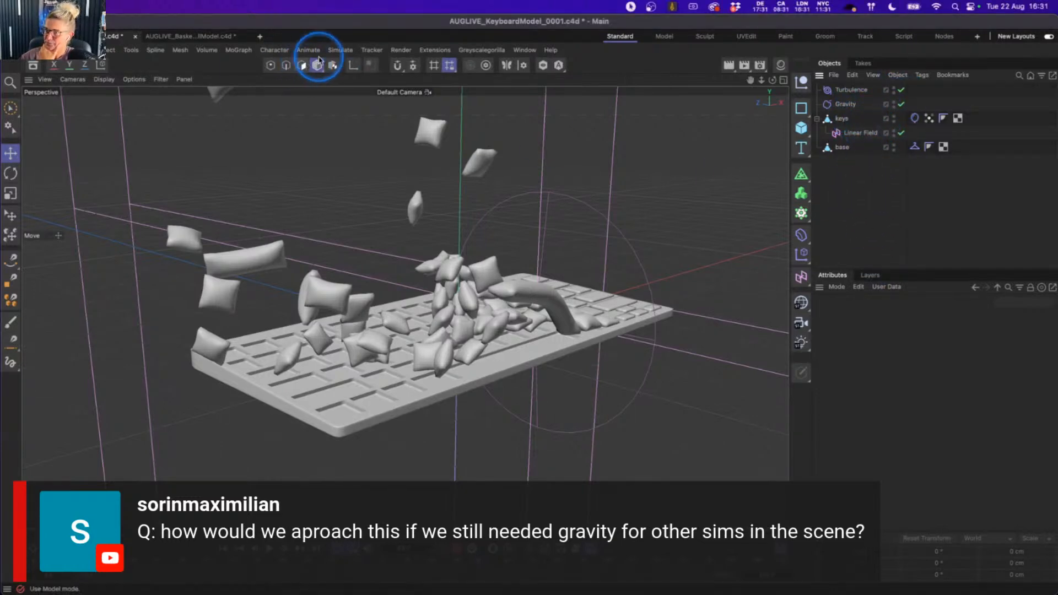
- Add a Simulation Scene object to the keyboard project and display its Scene settings
{"action": "left_click", "coordinate": [341, 50]}
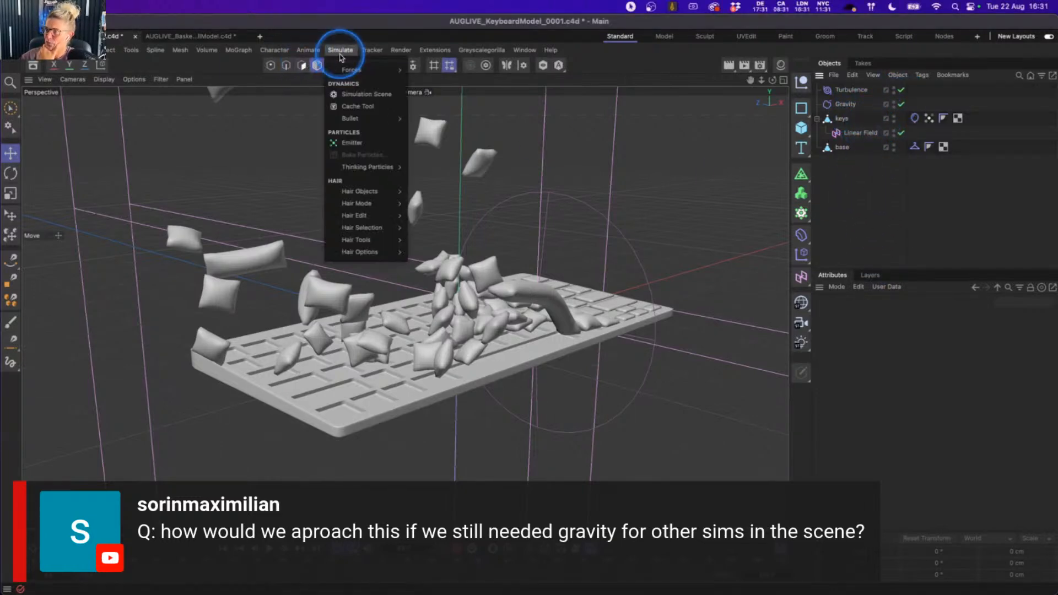
{"action": "left_click", "coordinate": [367, 99]}
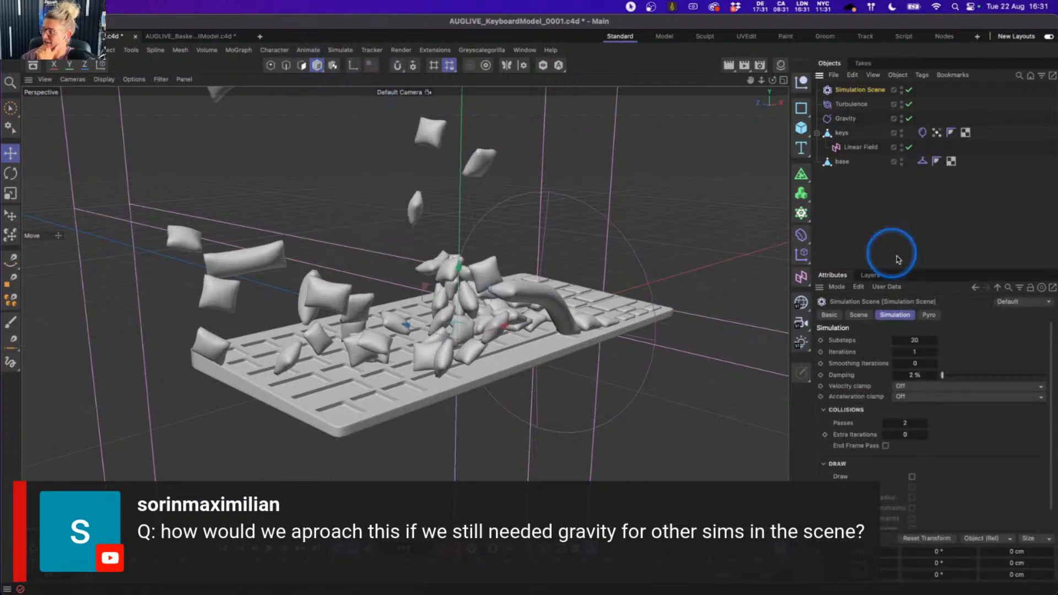
{"action": "left_click", "coordinate": [859, 315]}
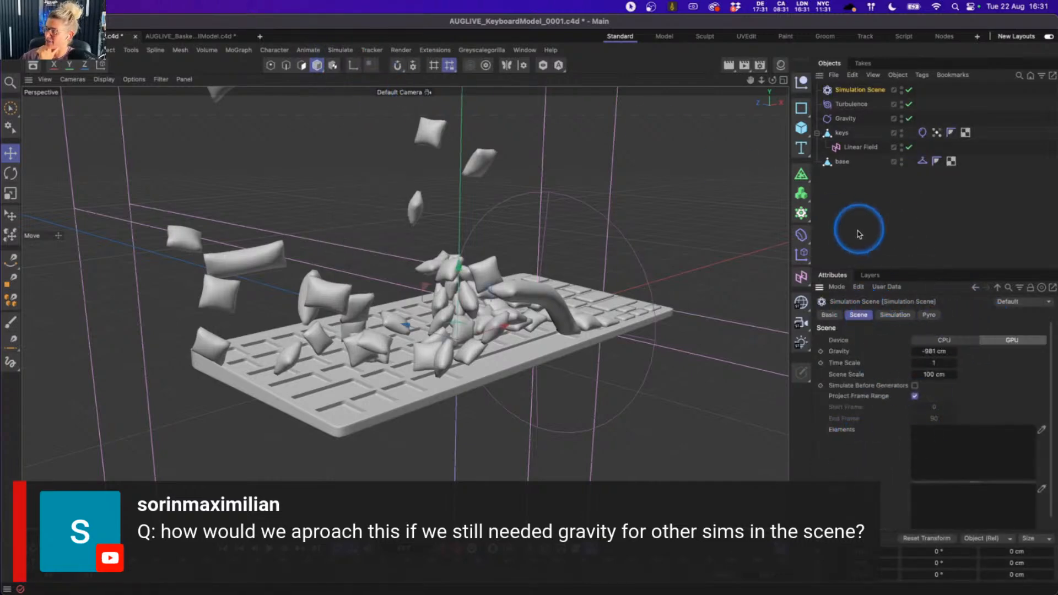
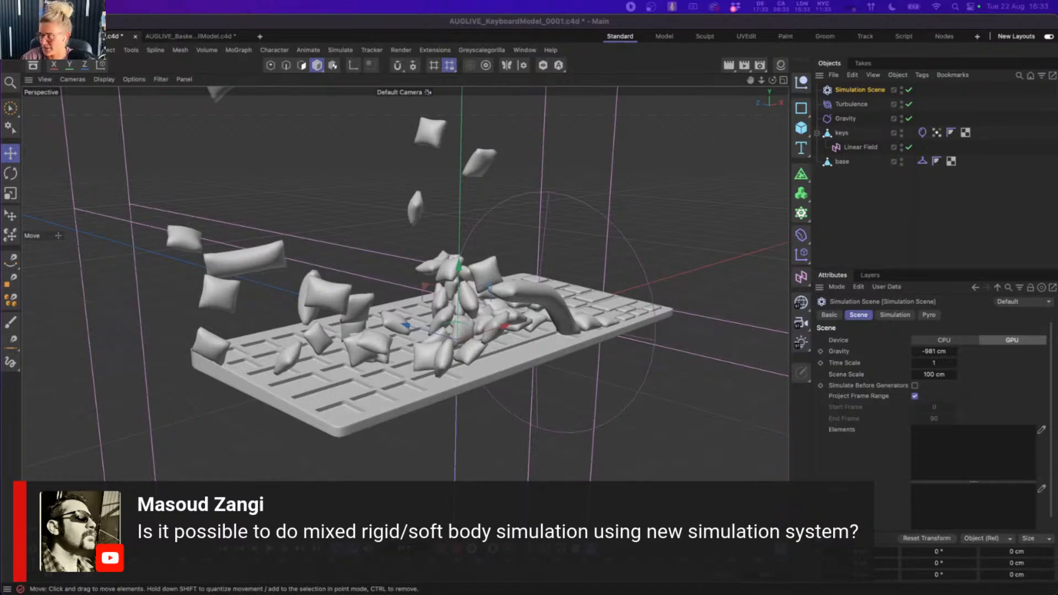
- Review the Bullet and Simulation tags available for the base object, along with the available generators and deformers
{"action": "left_click", "coordinate": [843, 162]}
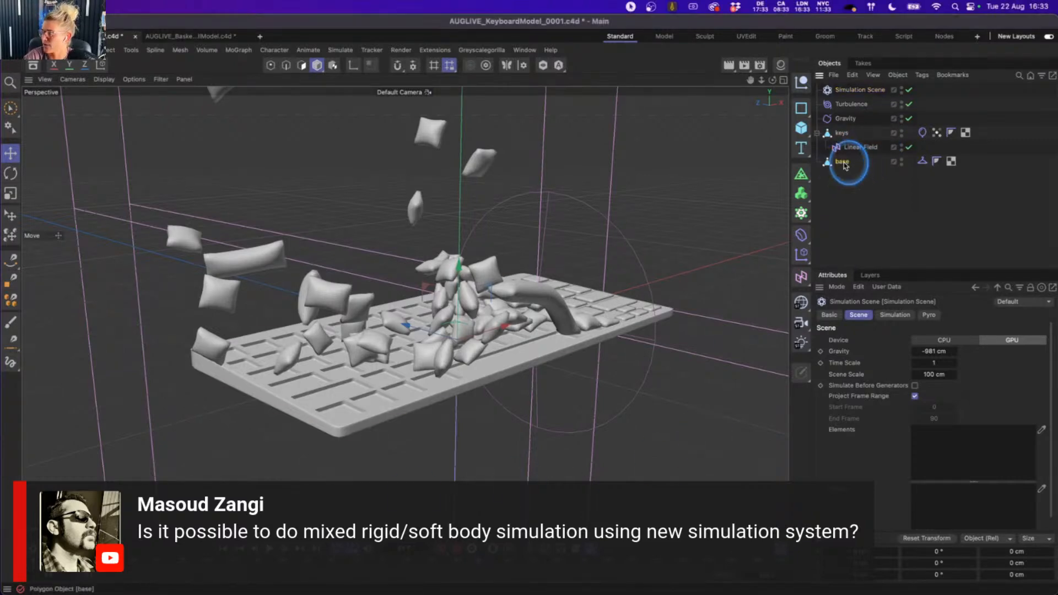
{"action": "right_click", "coordinate": [843, 162]}
{"action": "left_click", "coordinate": [886, 127]}
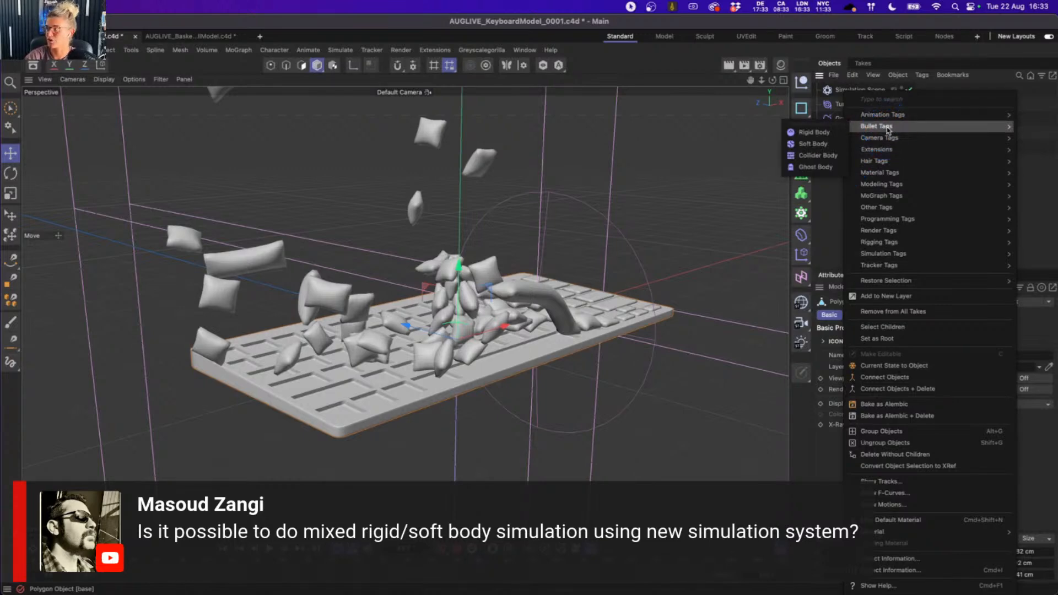
{"action": "mouse_move", "coordinate": [911, 259]}
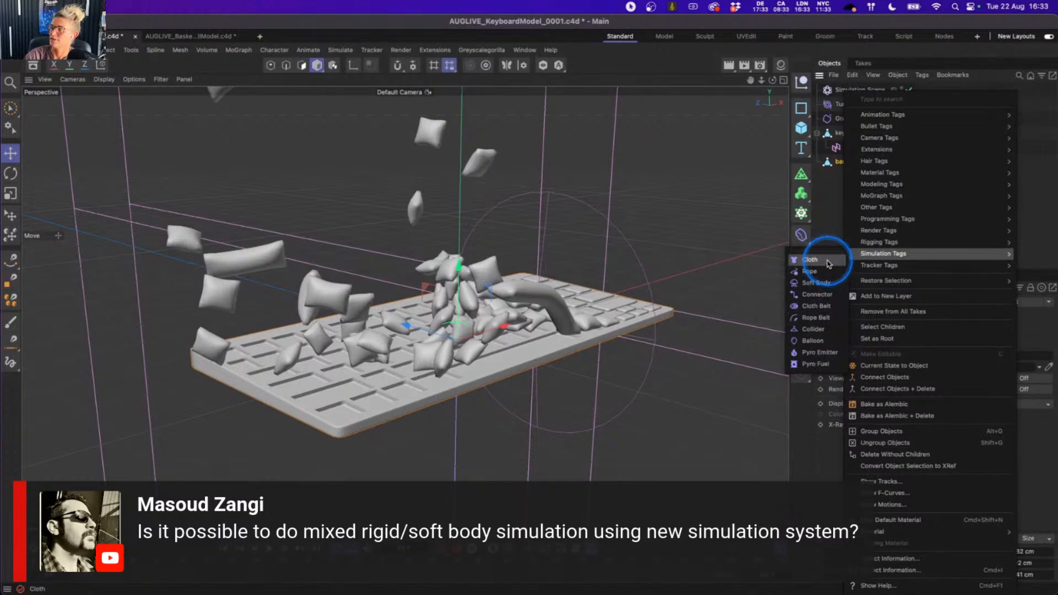
{"action": "left_click", "coordinate": [830, 214]}
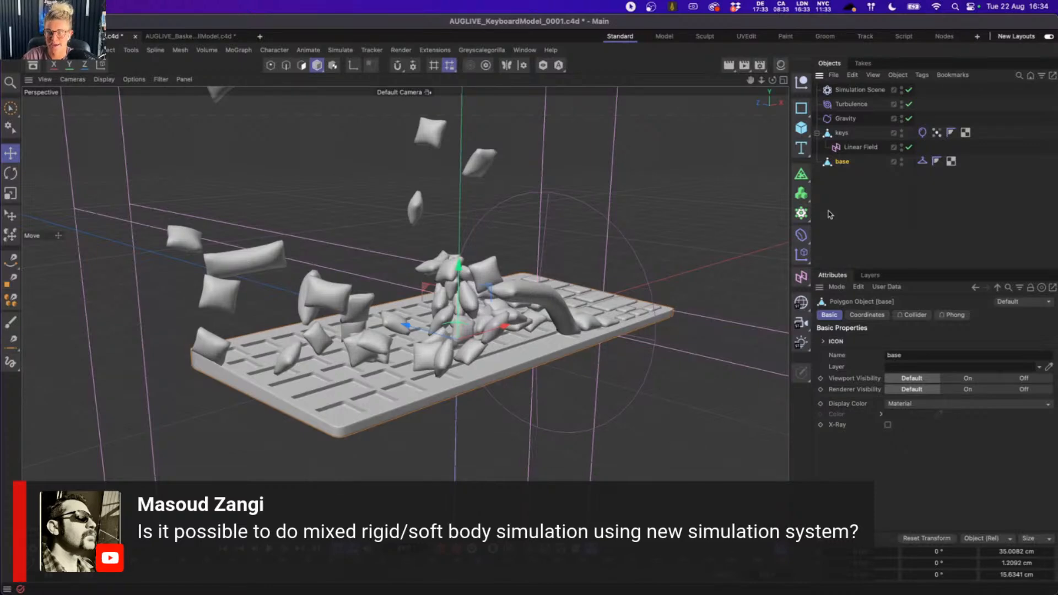
{"action": "left_click", "coordinate": [800, 176]}
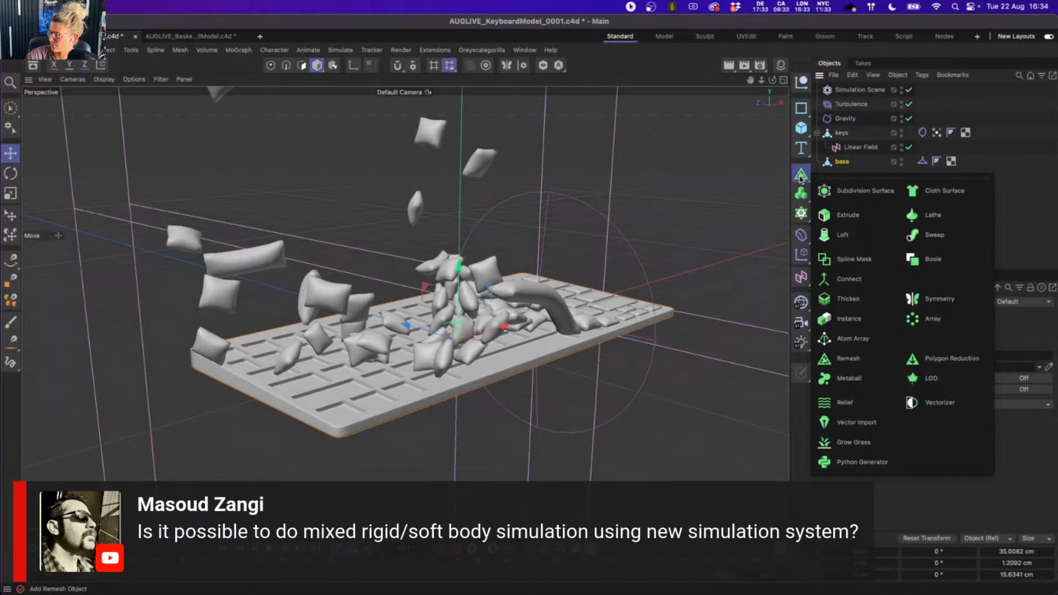
{"action": "left_click", "coordinate": [801, 176]}
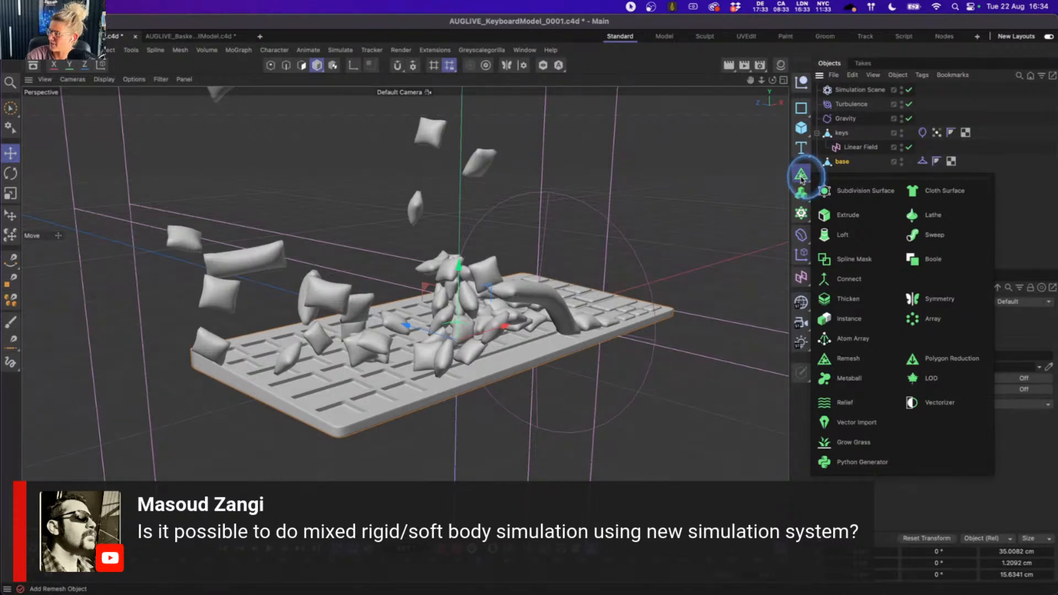
{"action": "left_click", "coordinate": [758, 195]}
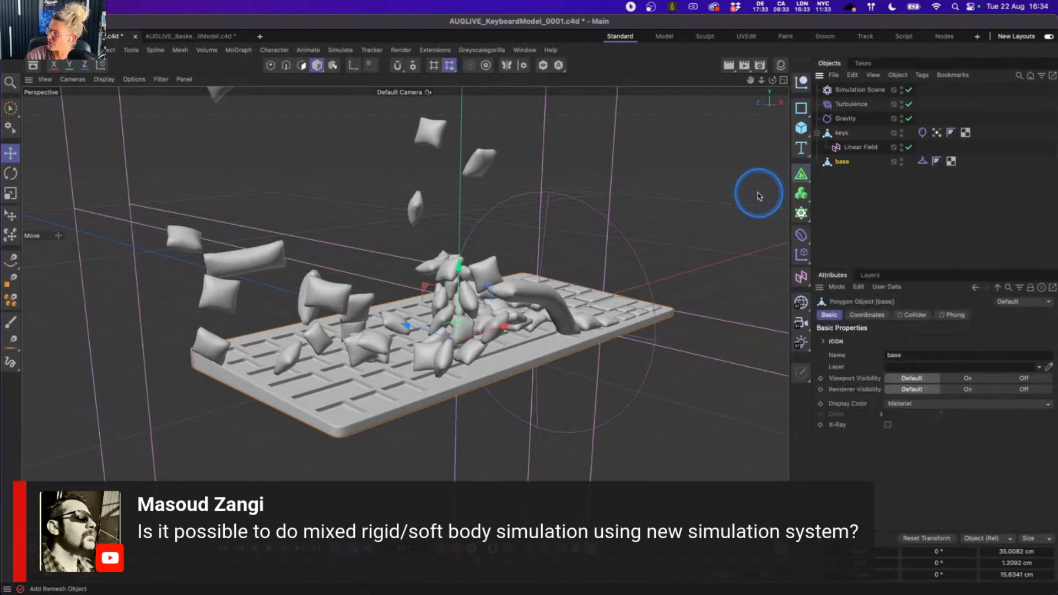
{"action": "left_click", "coordinate": [801, 239]}
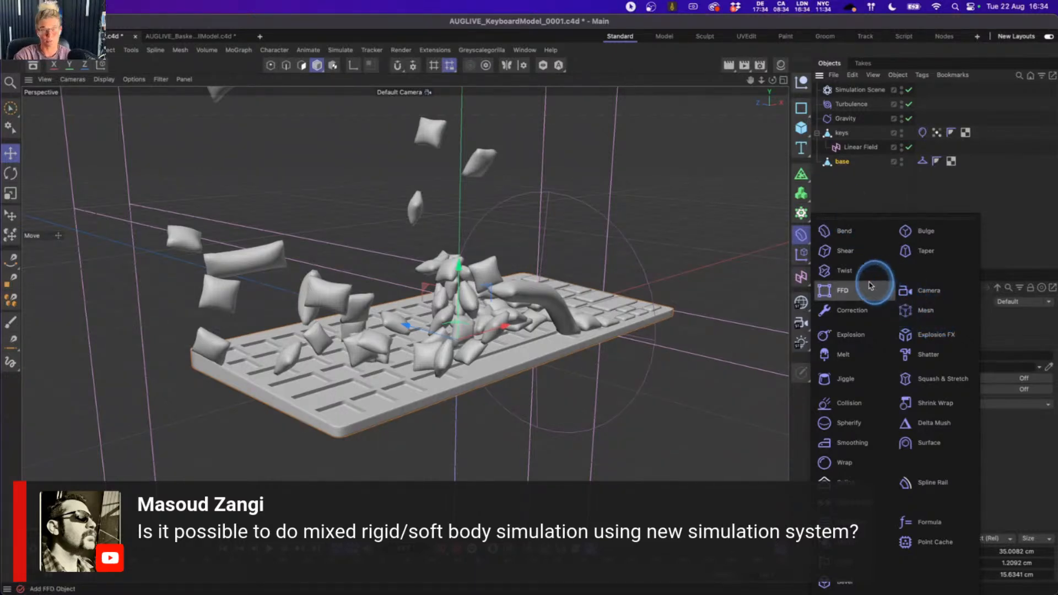
{"action": "left_click", "coordinate": [832, 201]}
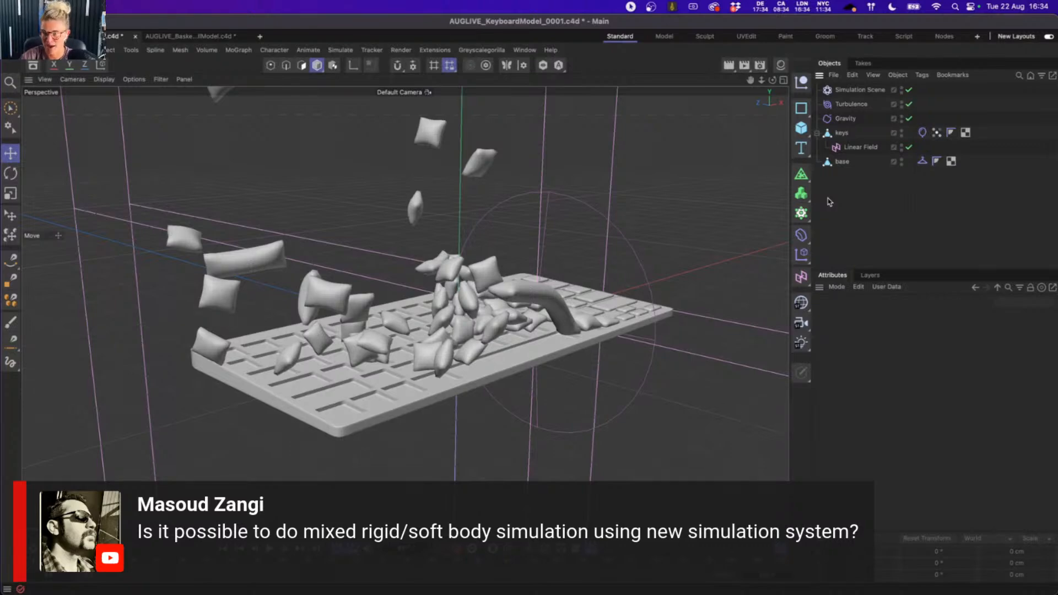
- Start a new project and add a plane and a cube
{"action": "left_click", "coordinate": [260, 36]}
{"action": "left_click_drag", "start_coordinate": [799, 129], "coordinate": [854, 163]}
{"action": "left_click_drag", "start_coordinate": [465, 313], "coordinate": [669, 204], "text": "alt"}
{"action": "left_click", "coordinate": [801, 129]}
{"action": "left_click_drag", "start_coordinate": [556, 257], "coordinate": [554, 267], "text": "alt"}
- Shrink the cube to about 56 cm above one side of the plane and duplicate it above the opposite side
{"action": "key", "text": "t"}
{"action": "left_click_drag", "start_coordinate": [617, 228], "coordinate": [449, 153]}
{"action": "key", "text": "e"}
{"action": "left_click_drag", "start_coordinate": [522, 230], "coordinate": [449, 226]}
{"action": "key", "text": "t"}
{"action": "left_click_drag", "start_coordinate": [561, 201], "coordinate": [385, 210]}
{"action": "key", "text": "e"}
{"action": "left_click_drag", "start_coordinate": [441, 230], "coordinate": [584, 230]}
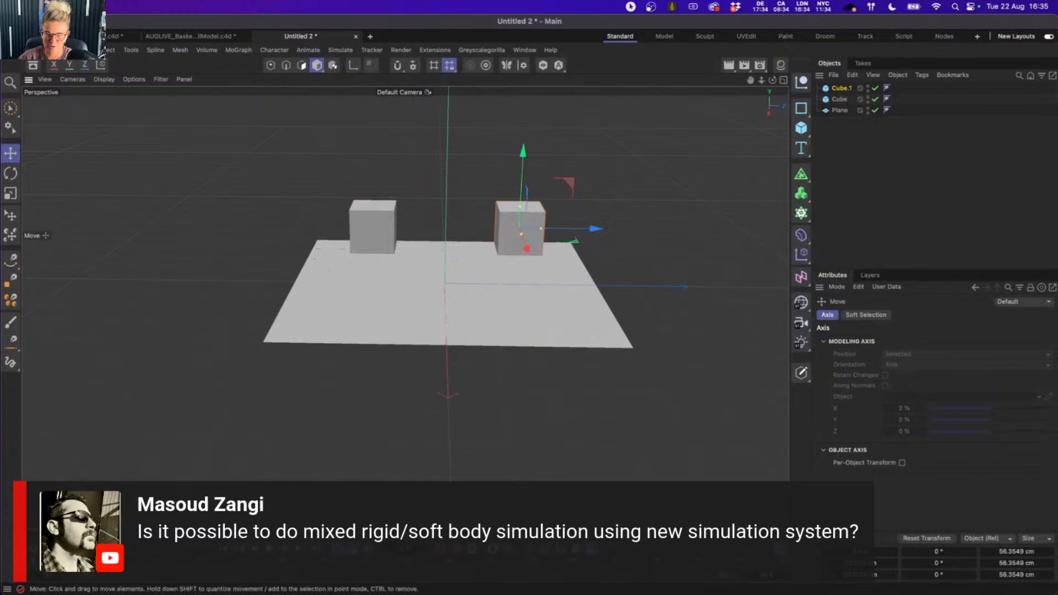
- Show shading with wireframe lines and set the original cube's X, Y and Z segments to 3
{"action": "left_click", "coordinate": [375, 221]}
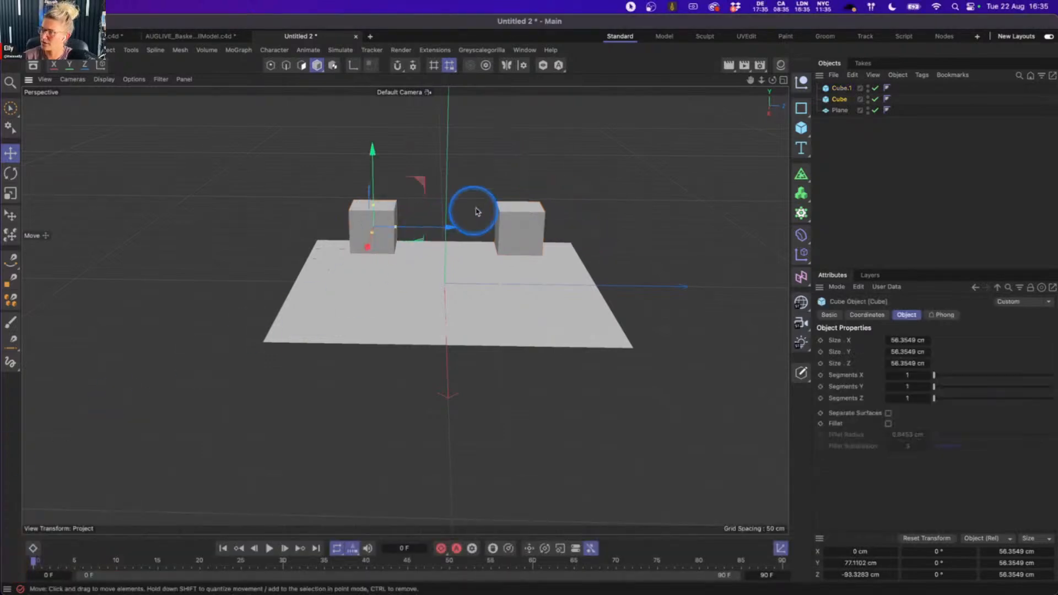
{"action": "key", "text": "n"}
{"action": "key", "text": "b"}
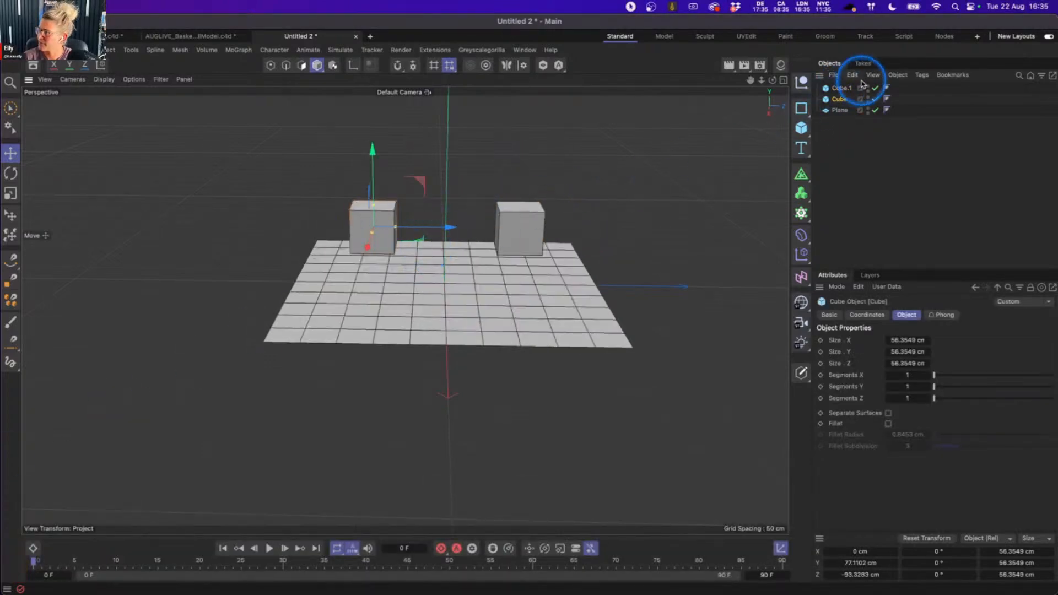
{"action": "left_click", "coordinate": [928, 376]}
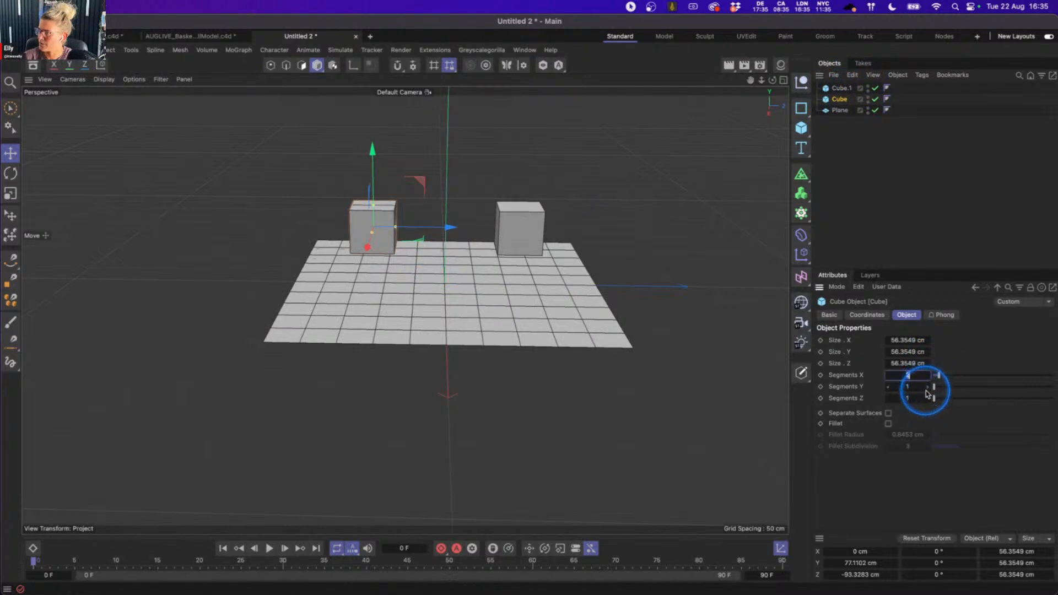
{"action": "left_click", "coordinate": [929, 387]}
{"action": "left_click", "coordinate": [928, 387]}
{"action": "left_click", "coordinate": [928, 399]}
{"action": "left_click", "coordinate": [928, 399]}
{"action": "left_click", "coordinate": [928, 375]}
- Set the duplicated cube's X, Y and Z segments to 12 and clear the selection
{"action": "left_click", "coordinate": [538, 238]}
{"action": "double_click", "coordinate": [911, 375]}
{"action": "type", "text": "12"}
{"action": "double_click", "coordinate": [912, 385]}
{"action": "type", "text": "12"}
{"action": "double_click", "coordinate": [909, 397]}
{"action": "type", "text": "12"}
{"action": "left_click", "coordinate": [898, 218]}
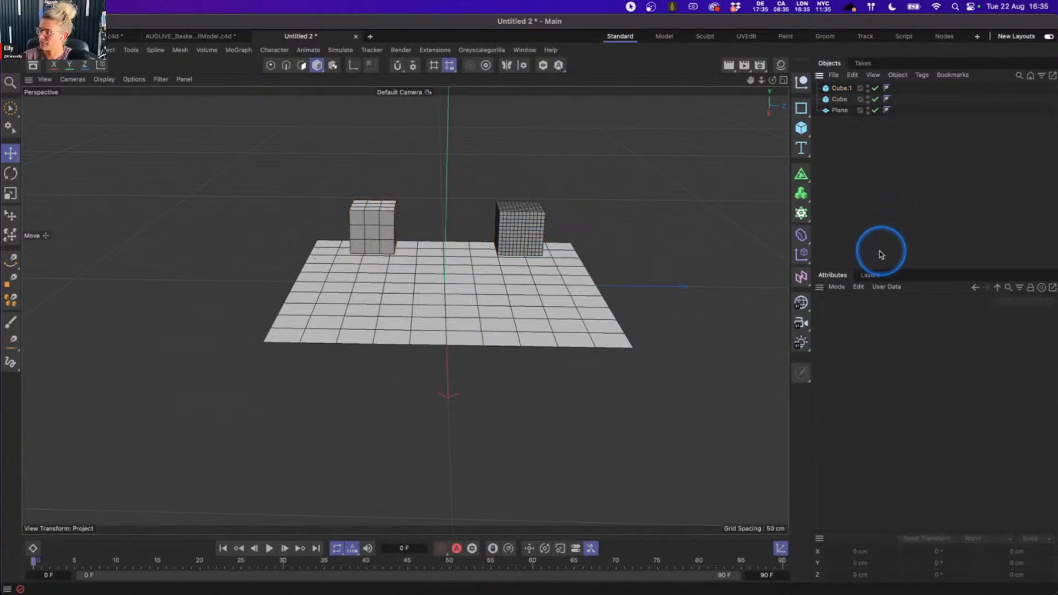
- Switch the display back to shading without lines and add a simulation Collider tag to the plane
{"action": "mouse_move", "coordinate": [491, 212]}
{"action": "left_mouse_down", "text": "alt"}
{"action": "mouse_move", "coordinate": [491, 189]}
{"action": "mouse_move", "coordinate": [492, 207]}
{"action": "left_mouse_up", "text": "alt"}
{"action": "right_click_drag", "start_coordinate": [461, 225], "coordinate": [515, 221], "text": "alt"}
{"action": "middle_click_drag", "start_coordinate": [454, 241], "coordinate": [439, 265], "text": "alt"}
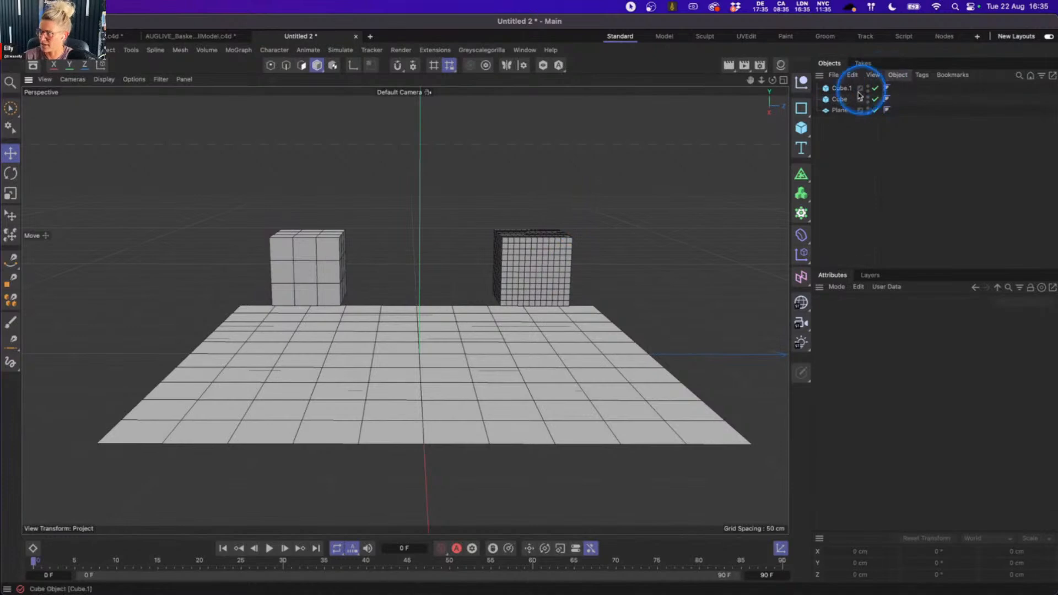
{"action": "key", "text": "n"}
{"action": "key", "text": "a"}
{"action": "left_click", "coordinate": [842, 114]}
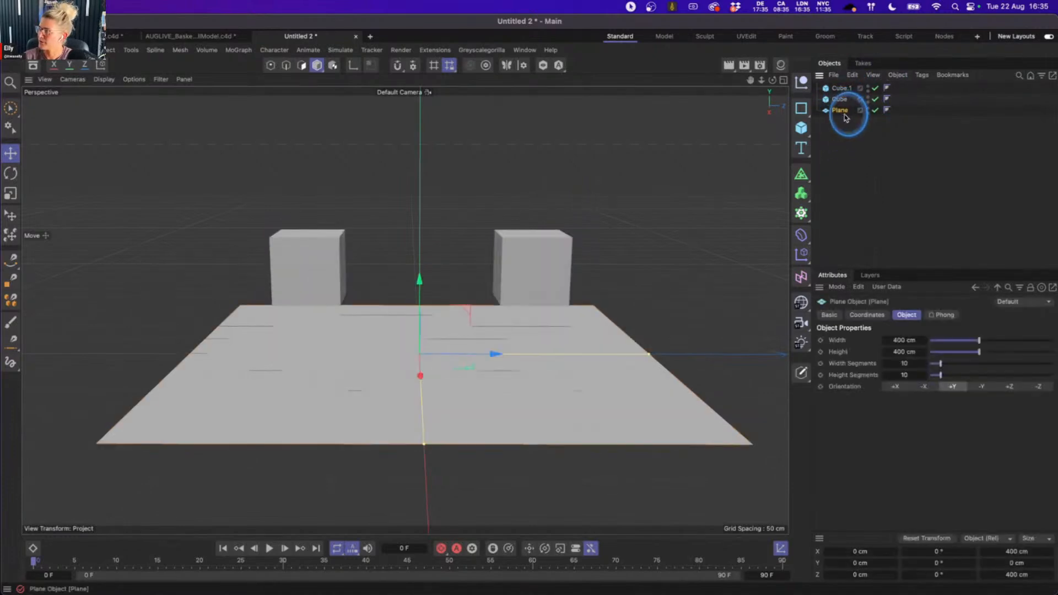
{"action": "right_click", "coordinate": [842, 118]}
{"action": "mouse_move", "coordinate": [848, 119]}
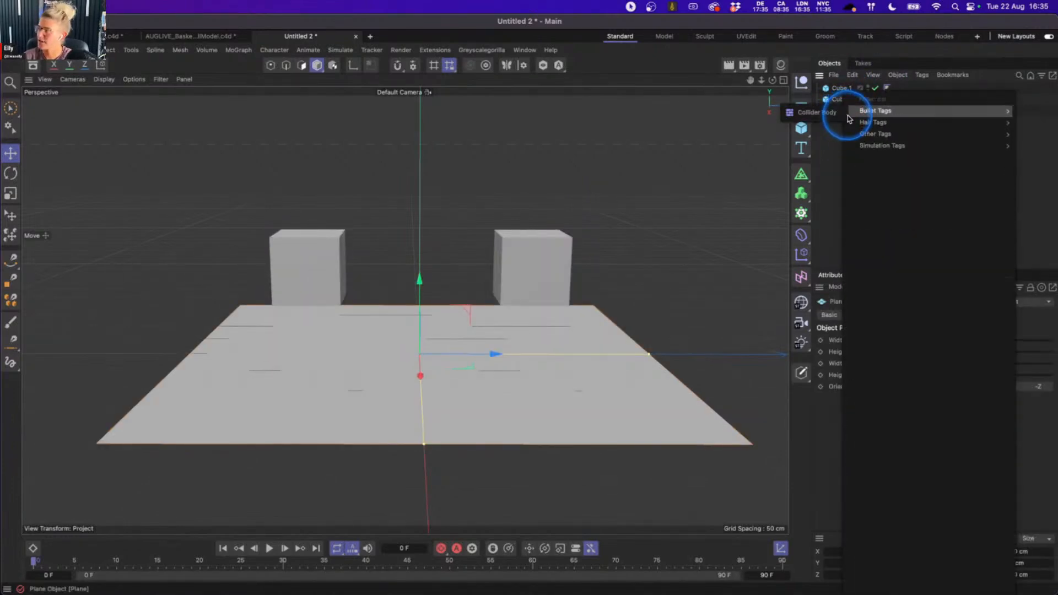
{"action": "mouse_move", "coordinate": [882, 135]}
{"action": "left_click", "coordinate": [827, 136]}
- Add Cloth tags to both cubes and clear the selection
{"action": "left_click", "coordinate": [841, 89]}
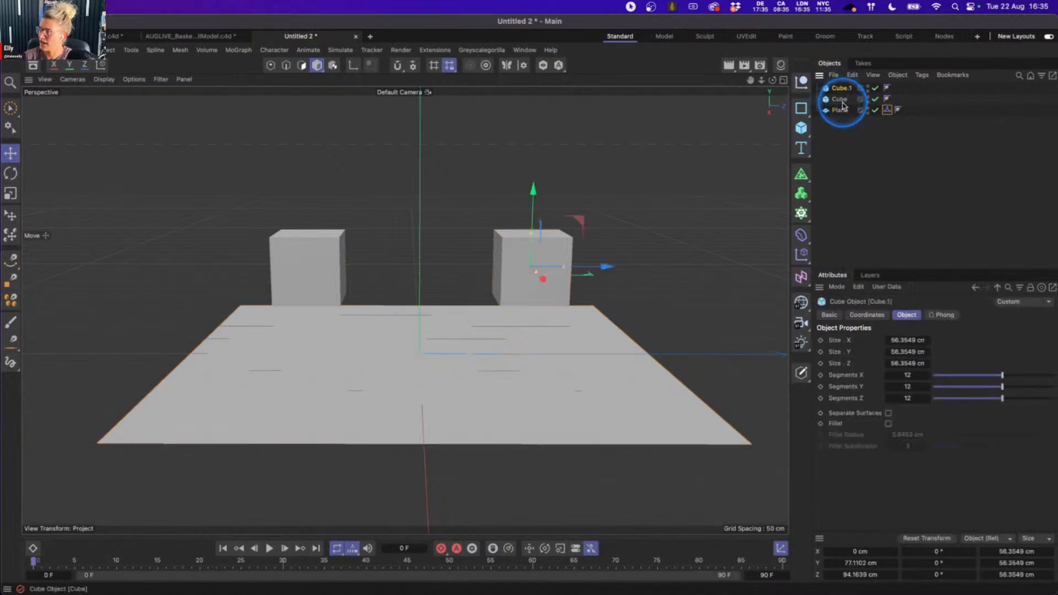
{"action": "left_click", "coordinate": [840, 99], "text": "shift"}
{"action": "right_click", "coordinate": [842, 100]}
{"action": "type", "text": "clo"}
{"action": "mouse_move", "coordinate": [886, 111]}
{"action": "left_click", "coordinate": [822, 114]}
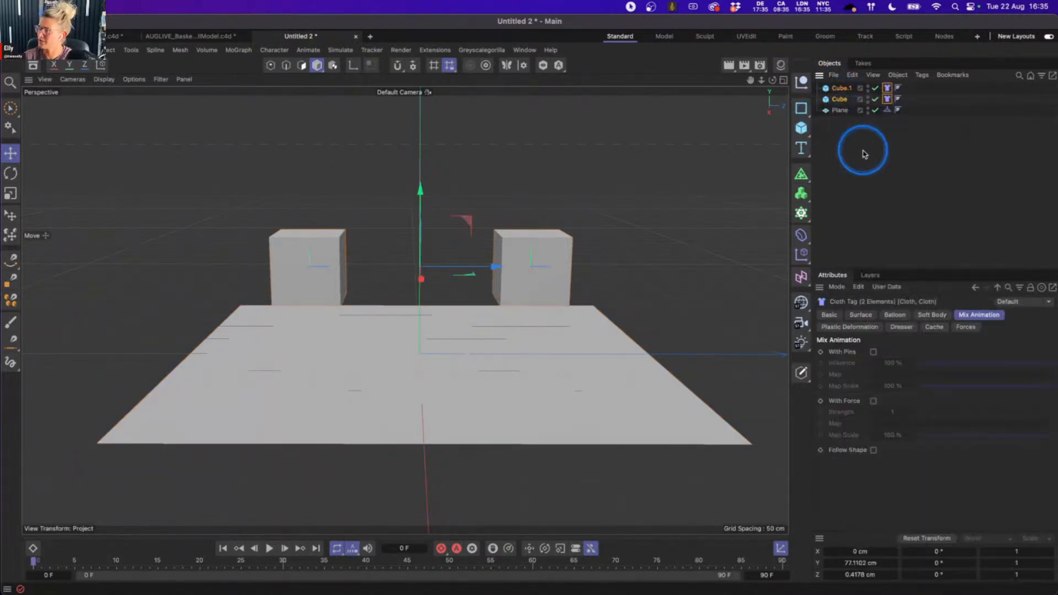
{"action": "left_click", "coordinate": [853, 160]}
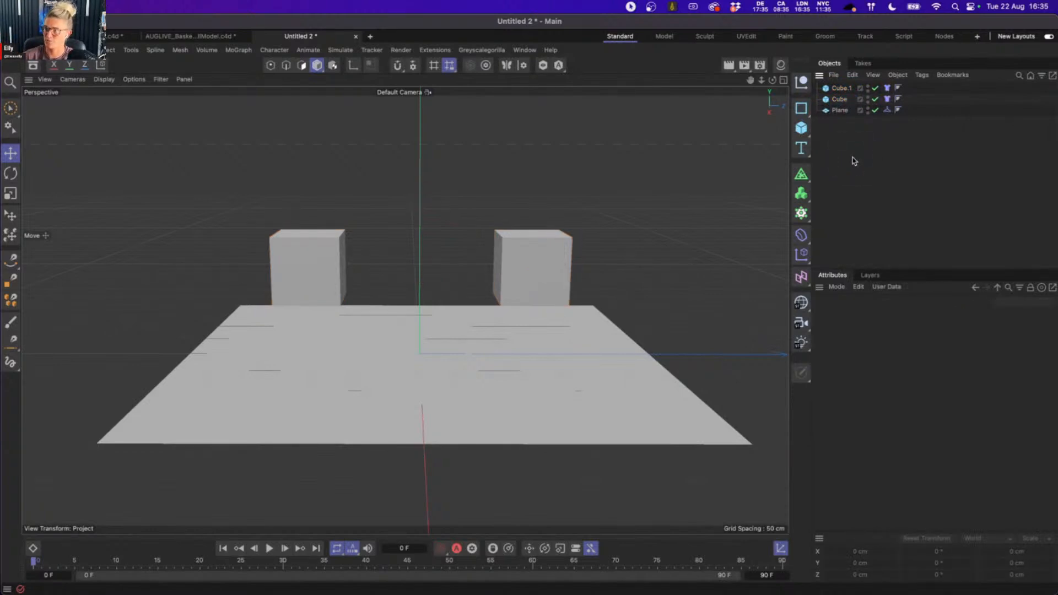
- Play the cloth simulation, stop it at about frame 30, and show wireframe lines to compare the two cubes
{"action": "left_click", "coordinate": [270, 548]}
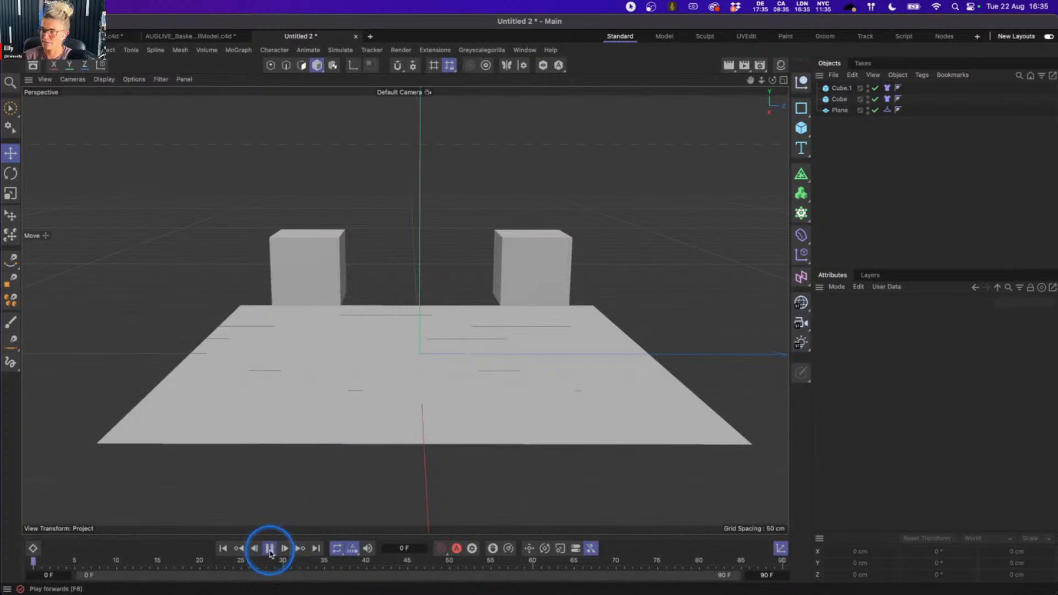
{"action": "left_click", "coordinate": [269, 548]}
{"action": "left_click", "coordinate": [416, 446]}
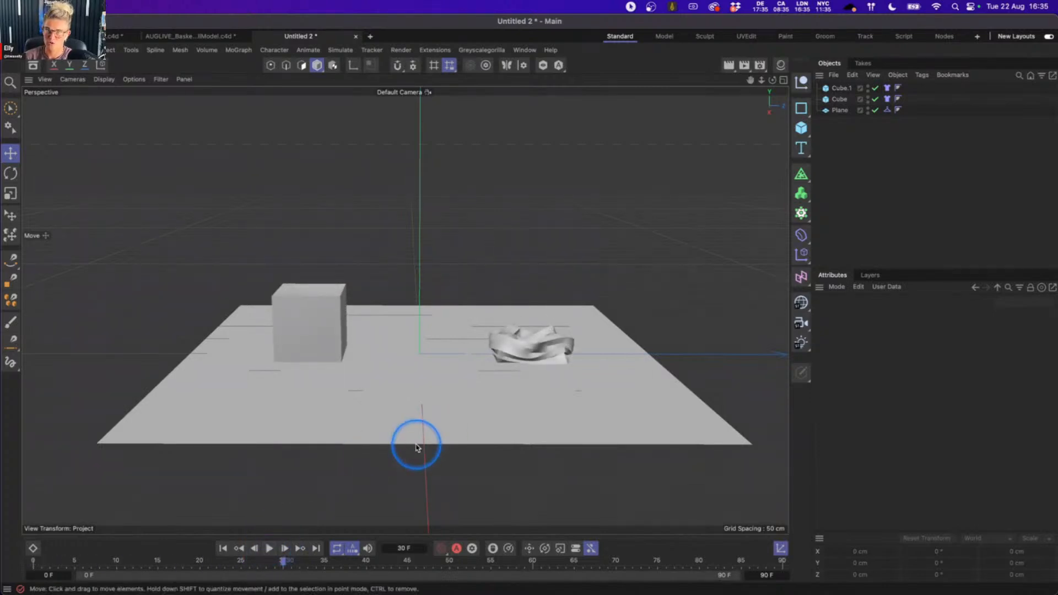
{"action": "key", "text": "n"}
{"action": "key", "text": "b"}
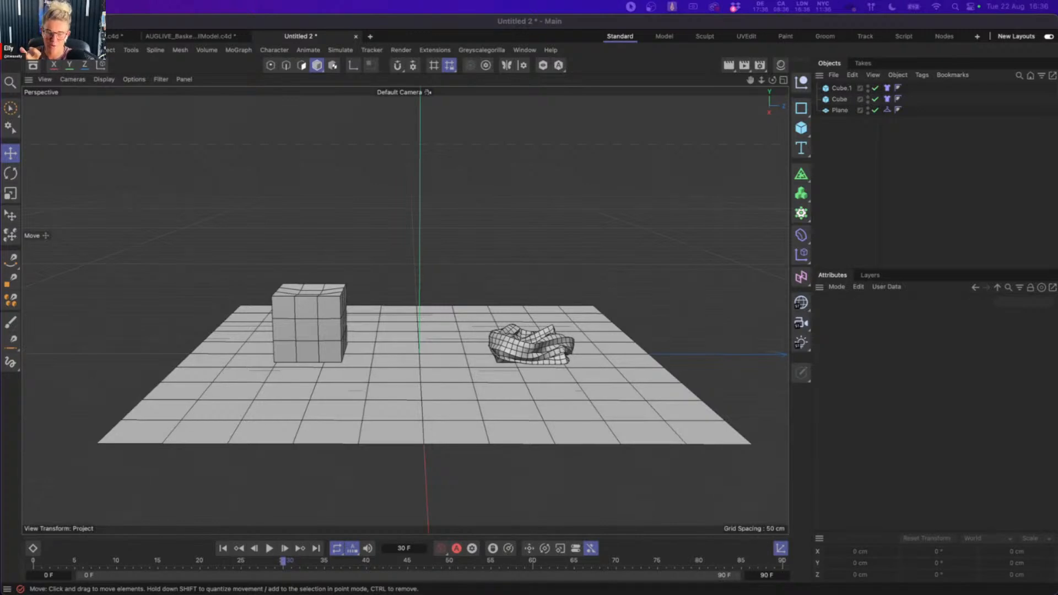
- Close the cube cloth comparison scene, switch to the keyboard model project and save it
{"action": "left_click", "coordinate": [356, 37]}
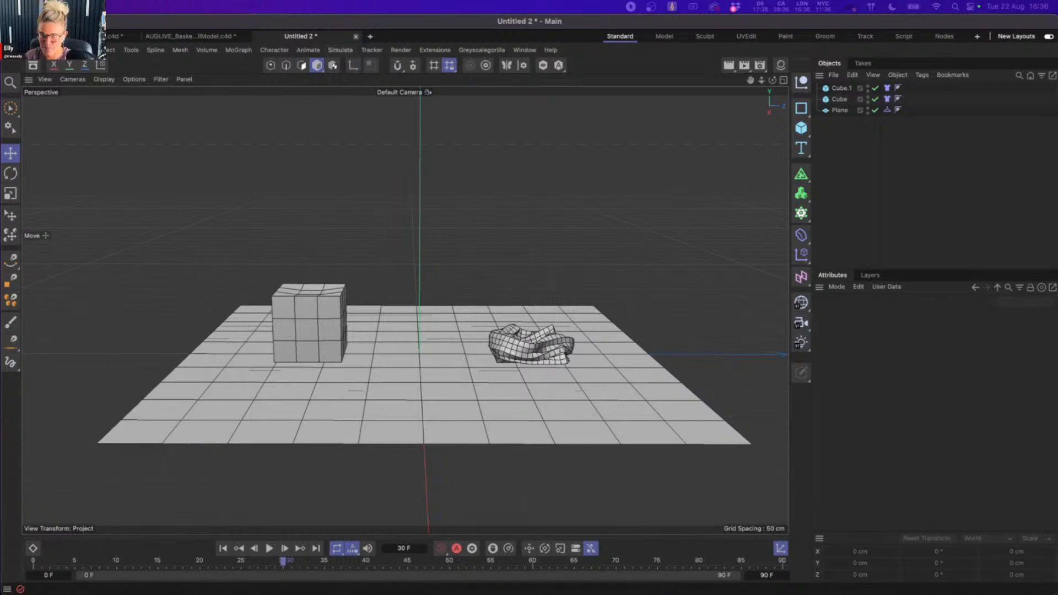
{"action": "left_click", "coordinate": [314, 284]}
{"action": "left_click", "coordinate": [113, 37]}
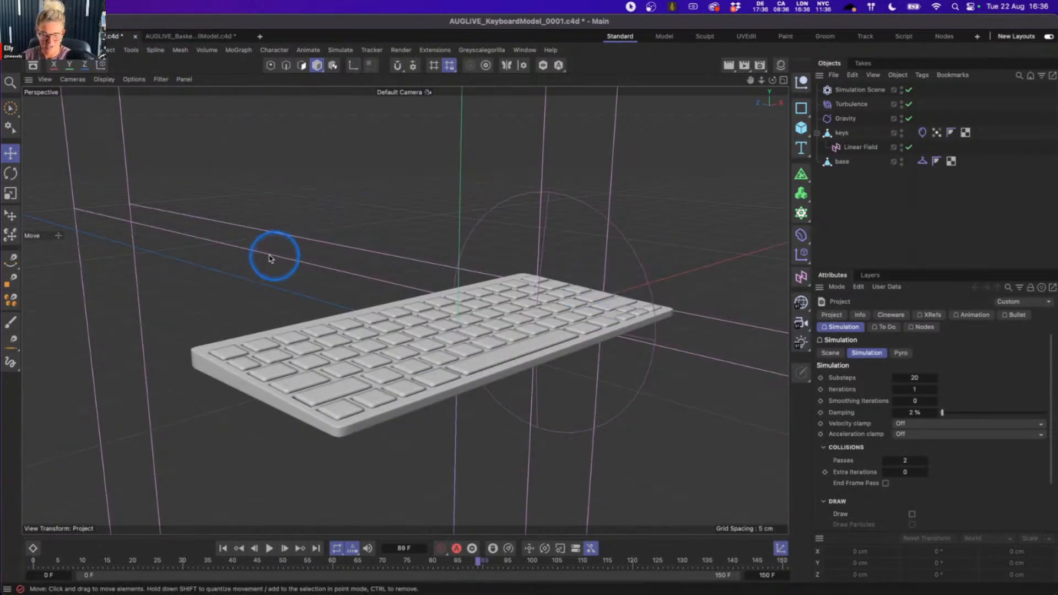
{"action": "key", "text": "super+s"}
- Open the reference image dsfzsfegr.jpg, examine the four example renders, and close it again
{"action": "mouse_move", "coordinate": [539, 587]}
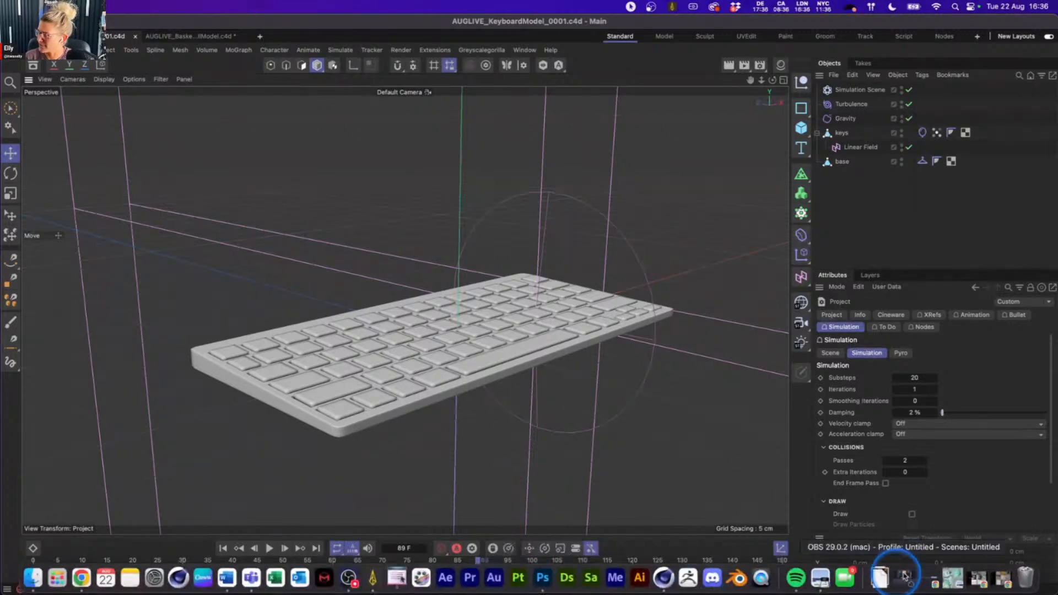
{"action": "left_click", "coordinate": [952, 577]}
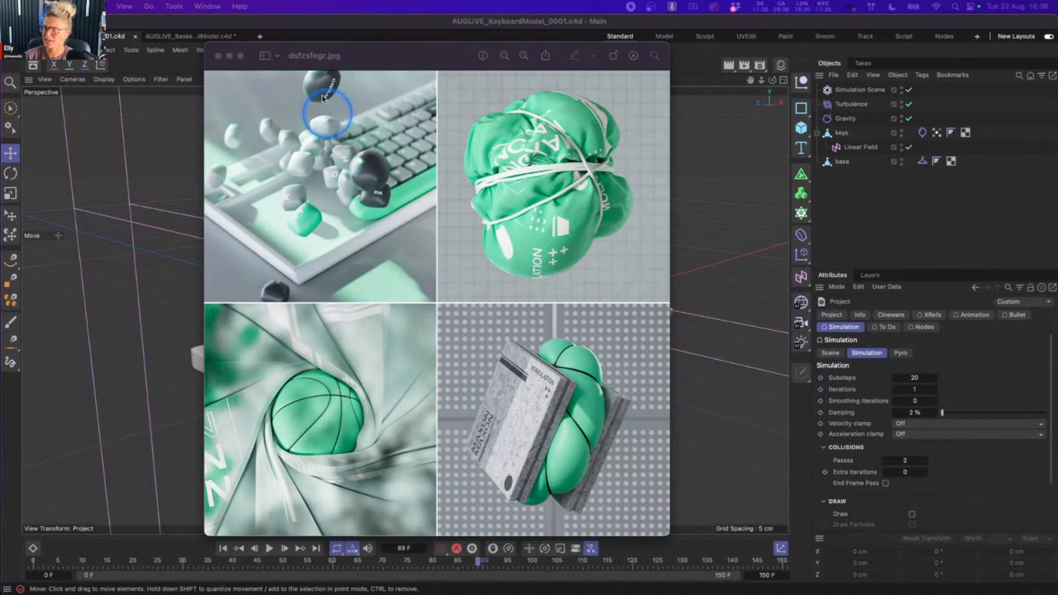
{"action": "left_click", "coordinate": [230, 56]}
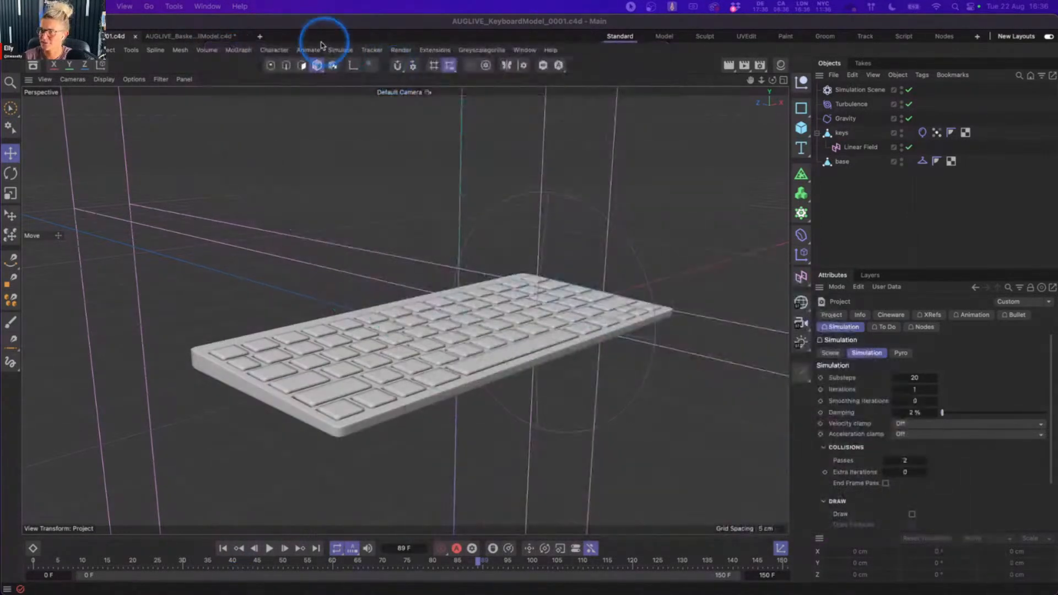
- Copy the Subdivision Surface containing basketball_mesh from the basketball project into a new document
{"action": "left_click", "coordinate": [189, 36]}
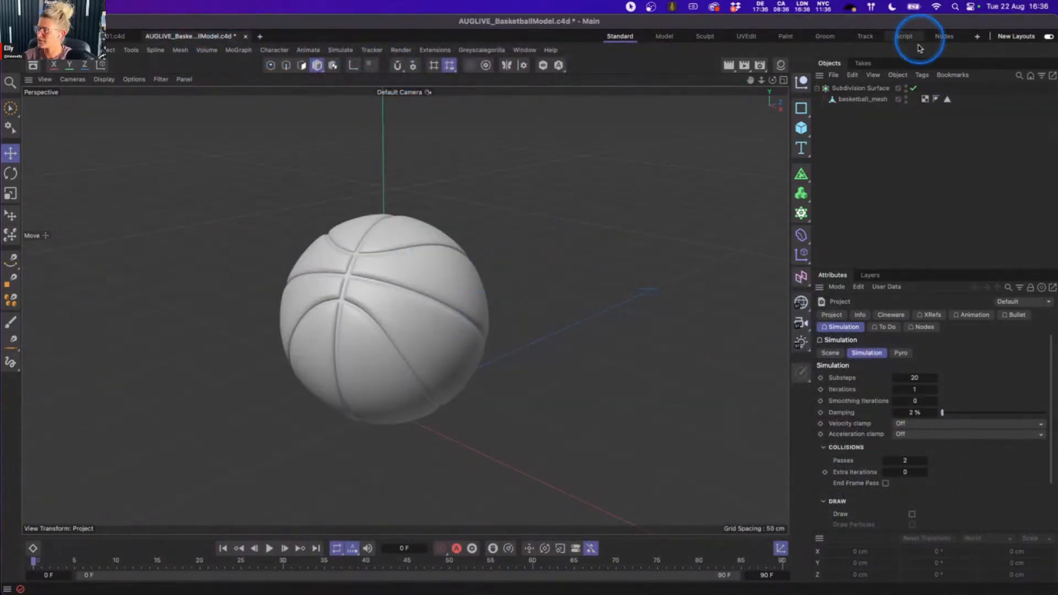
{"action": "left_click", "coordinate": [851, 100]}
{"action": "left_click", "coordinate": [861, 89]}
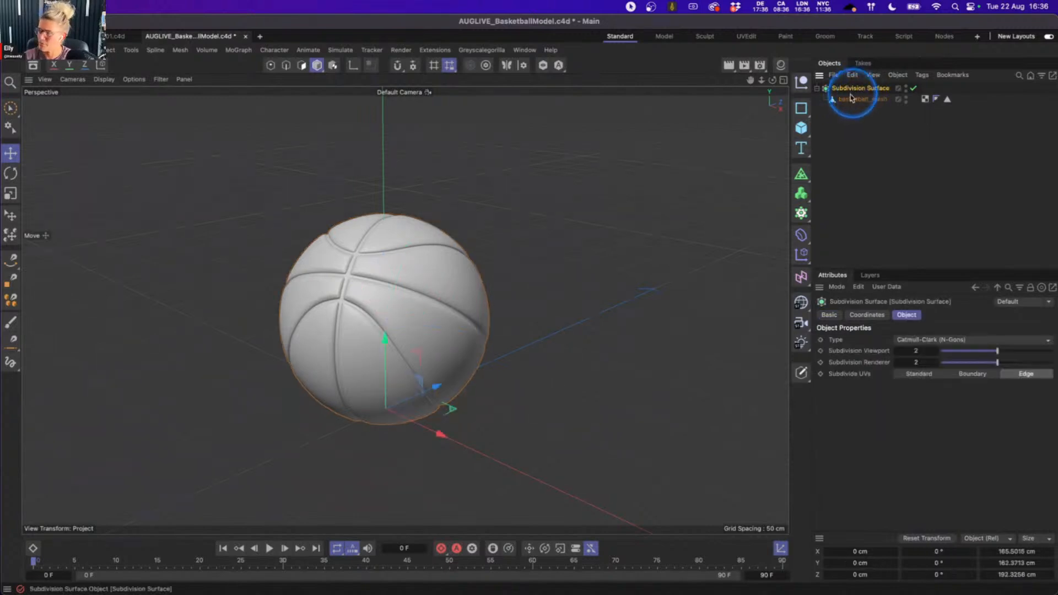
{"action": "left_click", "coordinate": [259, 36]}
{"action": "key", "text": "cmd+v"}
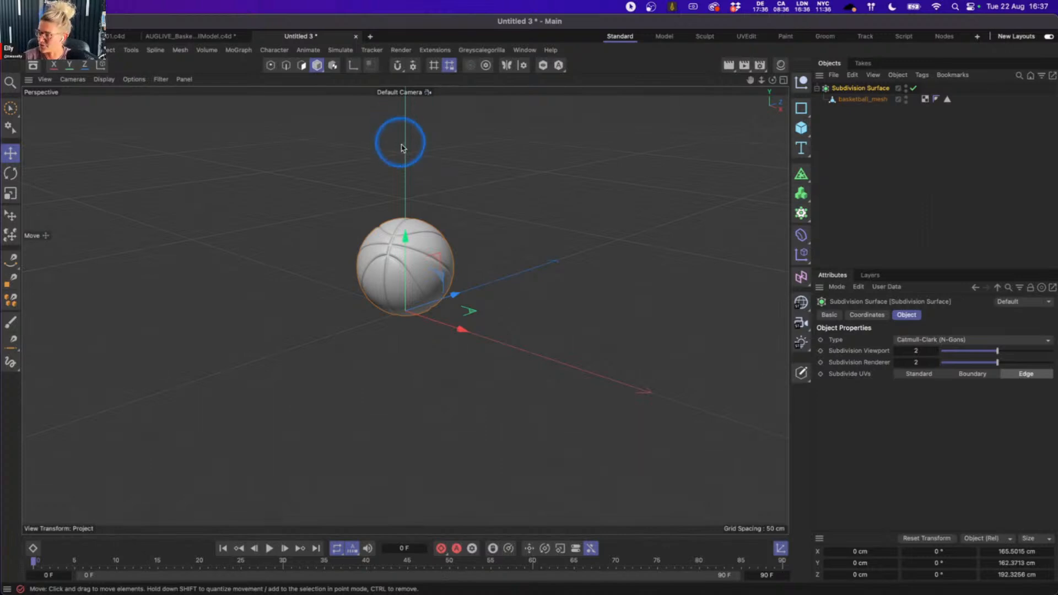
- Disable the Subdivision Surface and add a simulation Collider tag to basketball_mesh
{"action": "left_click", "coordinate": [510, 240]}
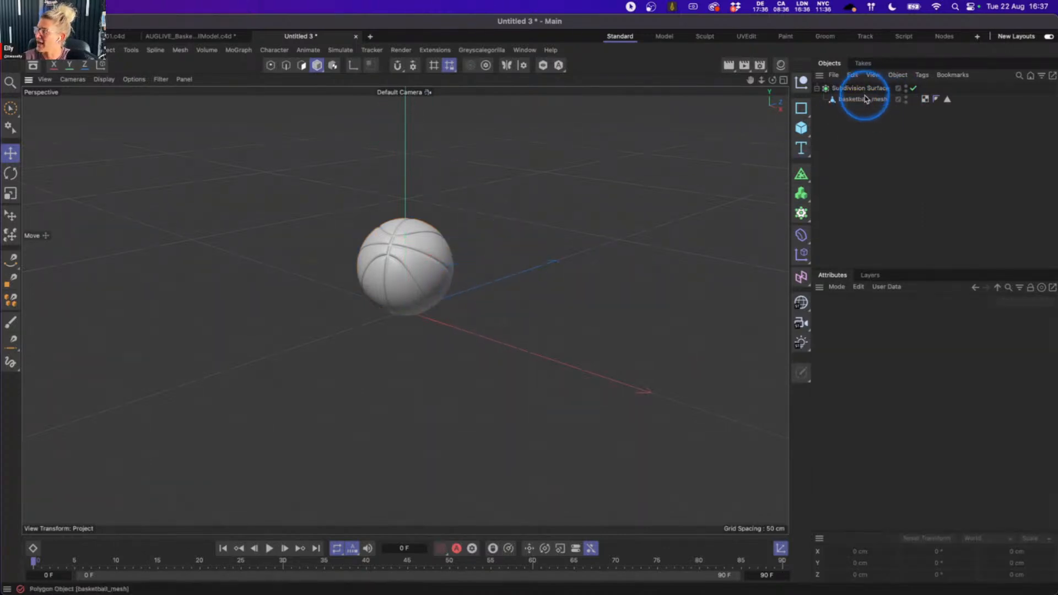
{"action": "left_click", "coordinate": [913, 88]}
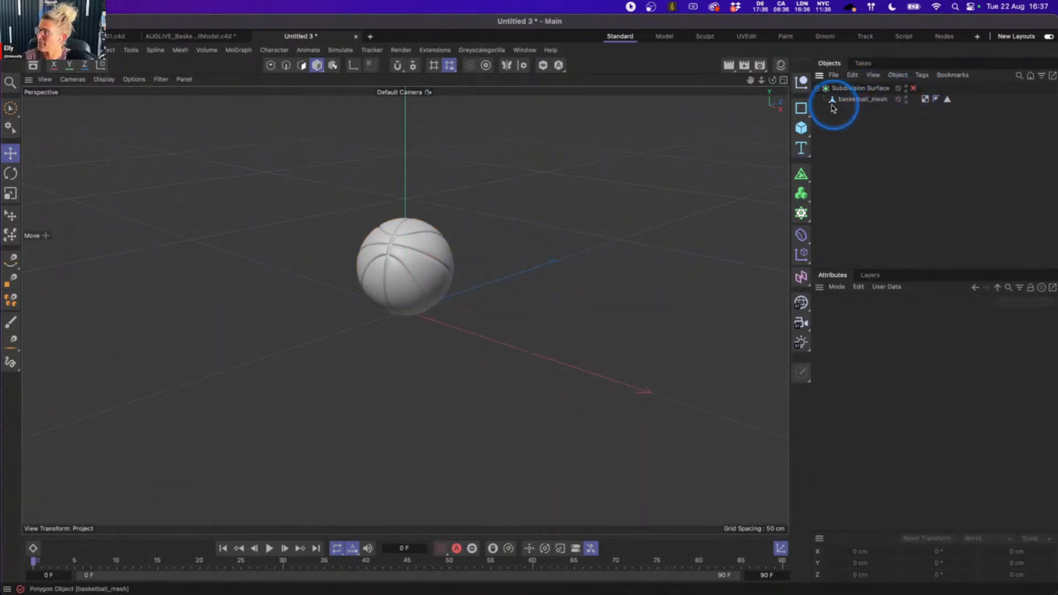
{"action": "mouse_move", "coordinate": [440, 271]}
{"action": "left_mouse_down", "text": "alt"}
{"action": "mouse_move", "coordinate": [503, 245]}
{"action": "mouse_move", "coordinate": [460, 272]}
{"action": "left_mouse_up", "text": "alt"}
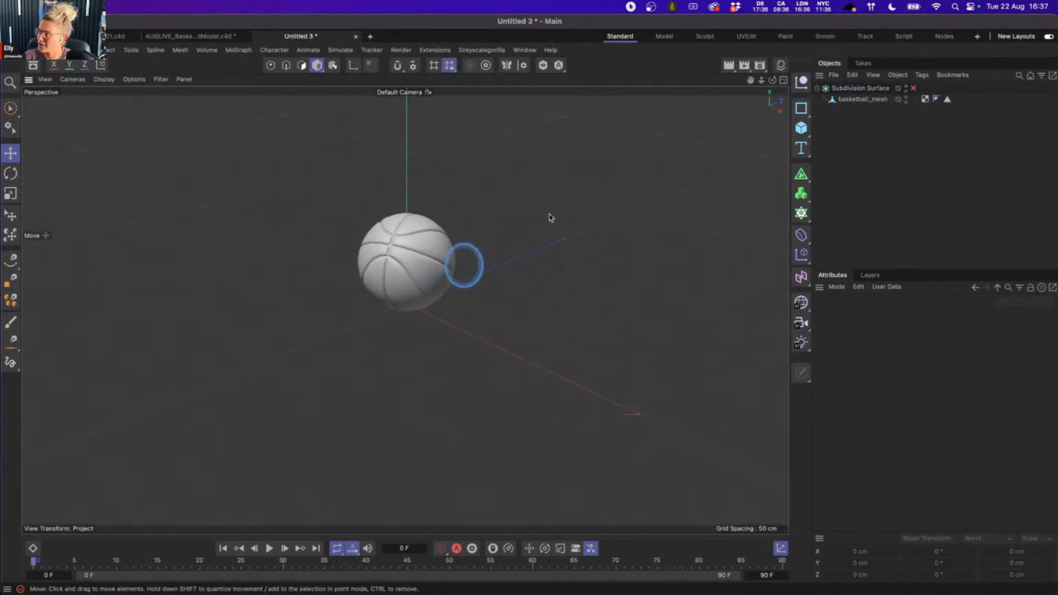
{"action": "right_click", "coordinate": [867, 100]}
{"action": "type", "text": "coll"}
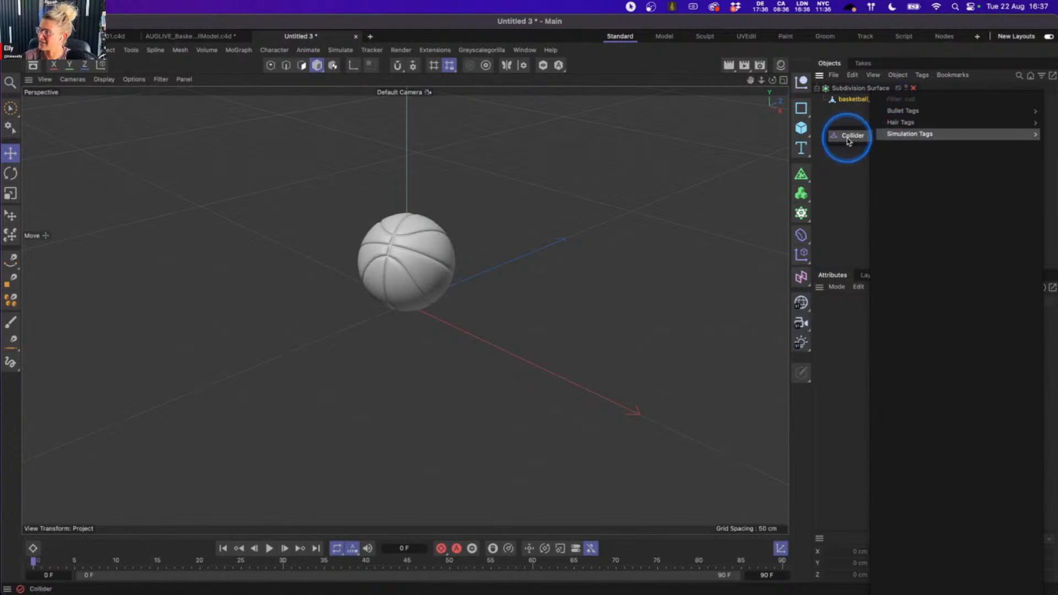
{"action": "left_click", "coordinate": [851, 136]}
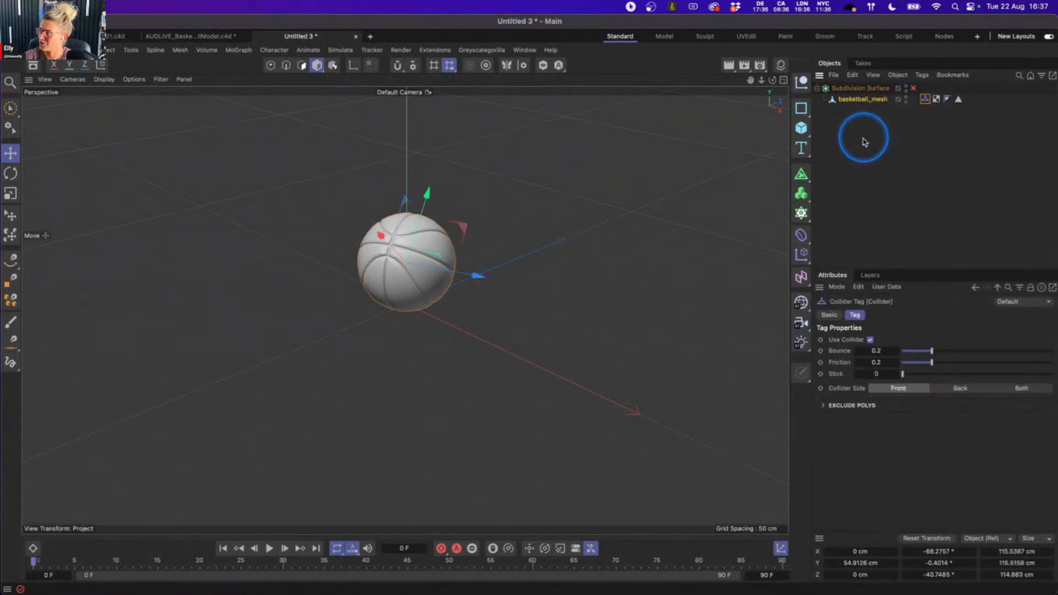
- Add a plane under the basketball and lower it to about -3.6 cm in Y
{"action": "left_click", "coordinate": [802, 128]}
{"action": "left_click", "coordinate": [863, 164]}
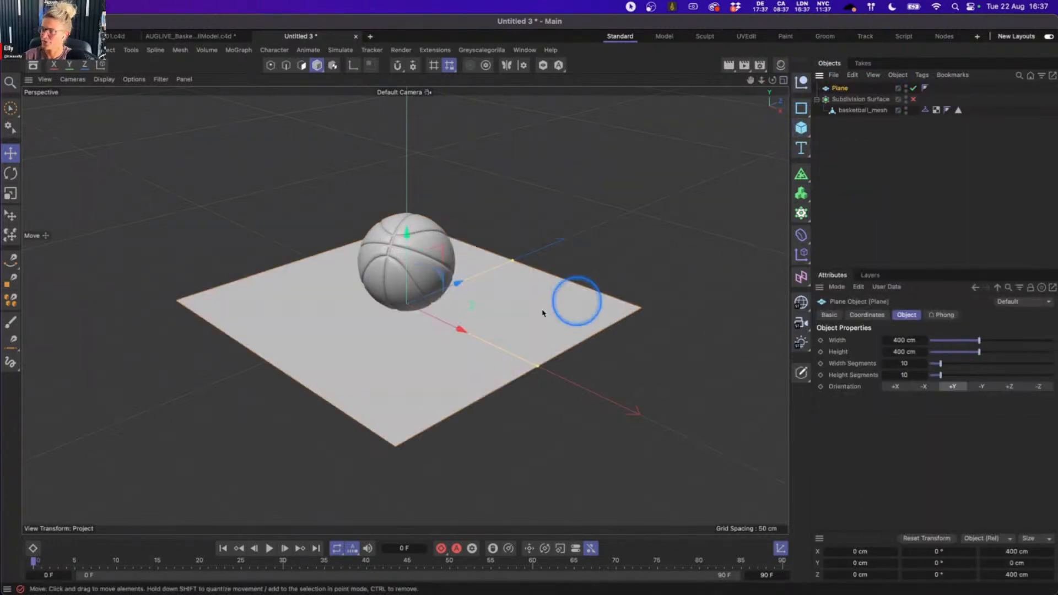
{"action": "left_click_drag", "start_coordinate": [419, 342], "coordinate": [401, 278], "text": "alt"}
{"action": "left_click_drag", "start_coordinate": [416, 291], "coordinate": [387, 388], "text": "alt"}
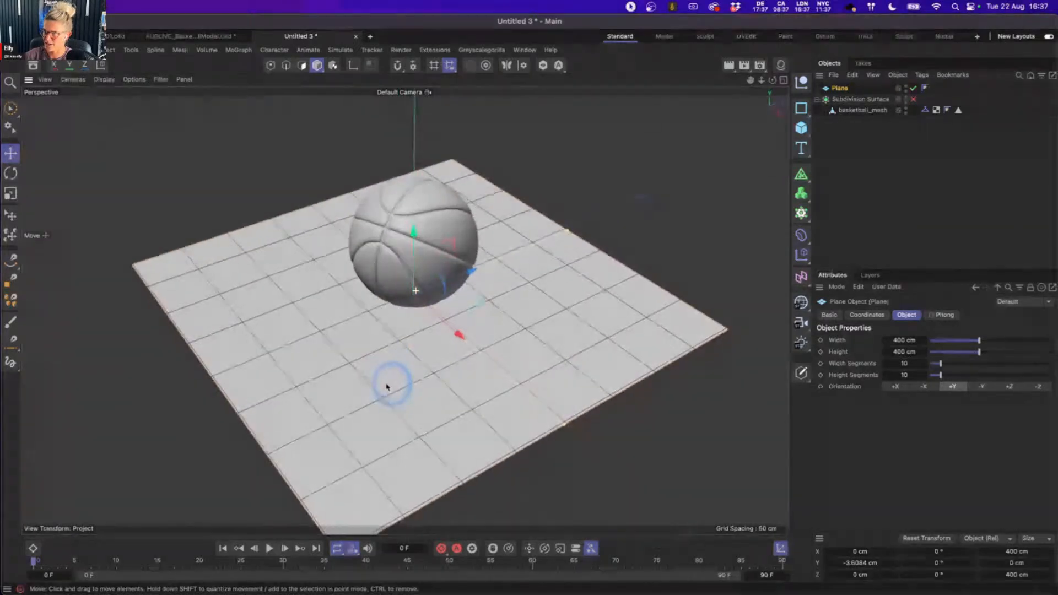
- Hide the viewport grid and set the plane's width and height to 800 cm
{"action": "left_click", "coordinate": [160, 79]}
{"action": "left_click", "coordinate": [188, 144]}
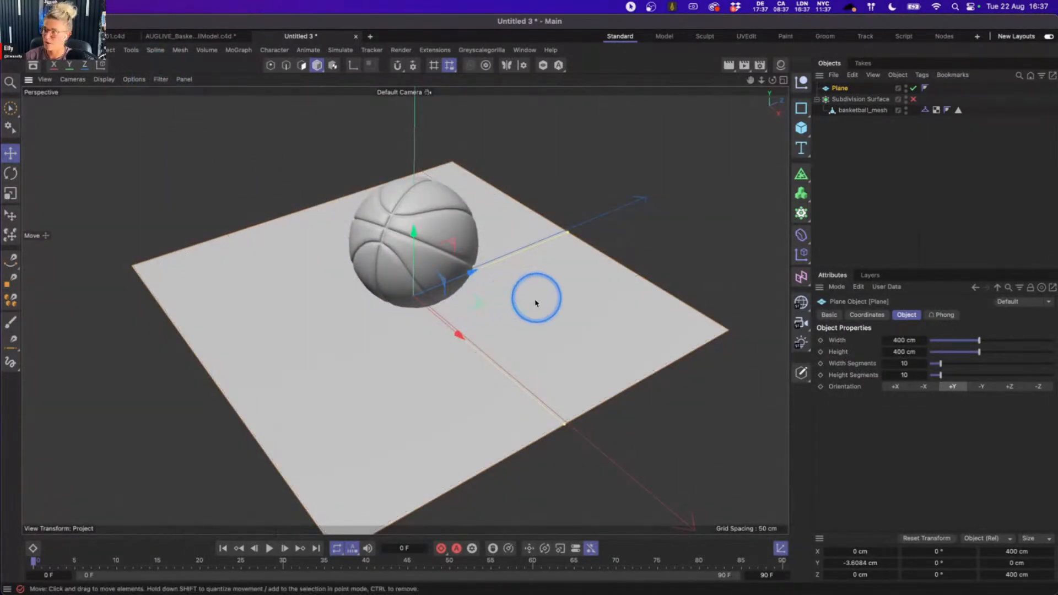
{"action": "scroll", "coordinate": [539, 299], "scroll_direction": "down", "scroll_amount": 5}
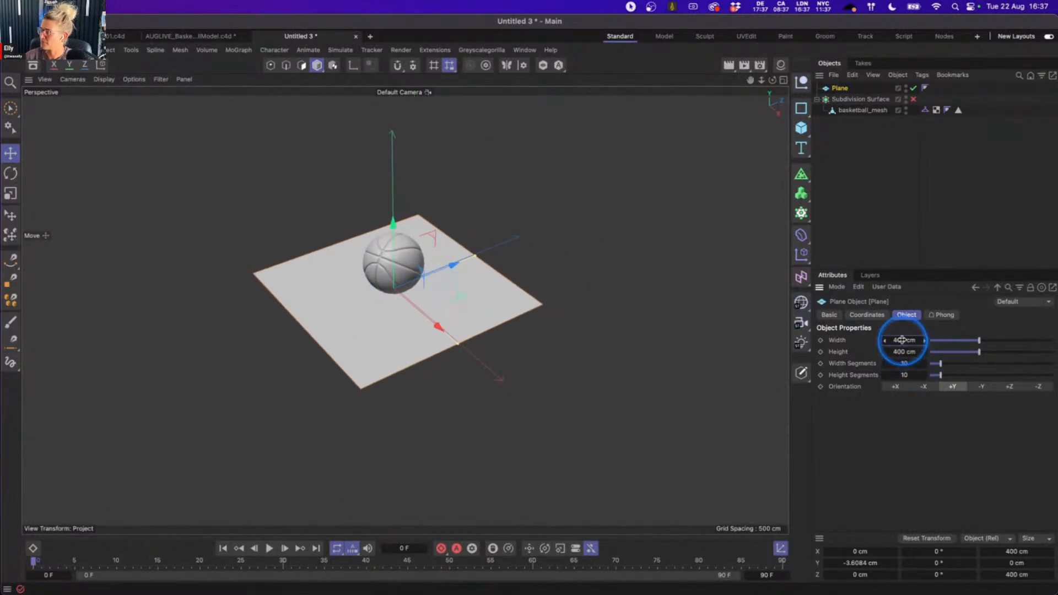
{"action": "double_click", "coordinate": [902, 340]}
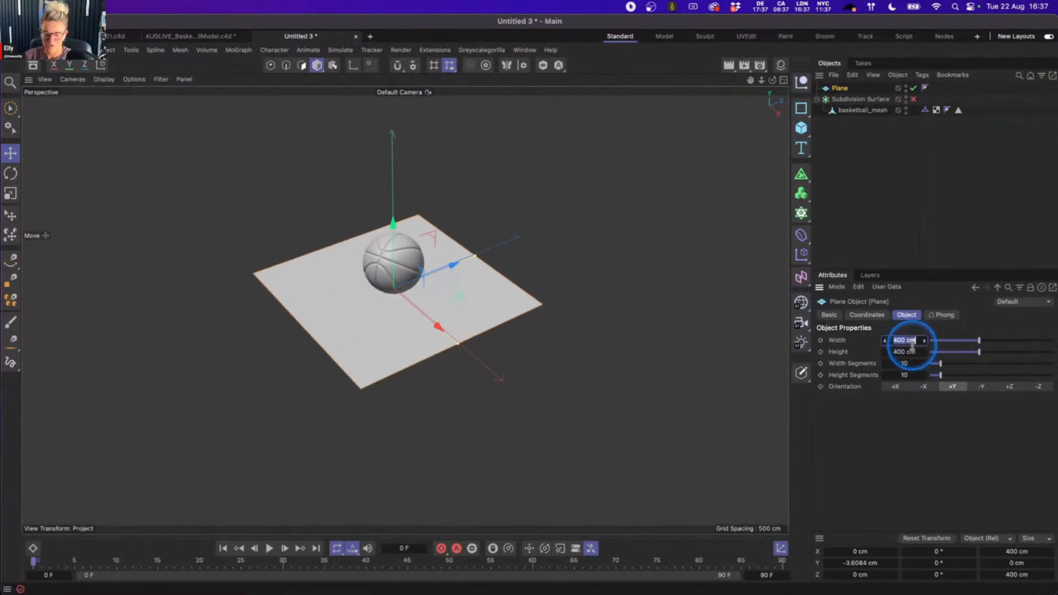
{"action": "type", "text": "800"}
{"action": "key", "text": "Tab"}
{"action": "type", "text": "800"}
{"action": "key", "text": "Return"}
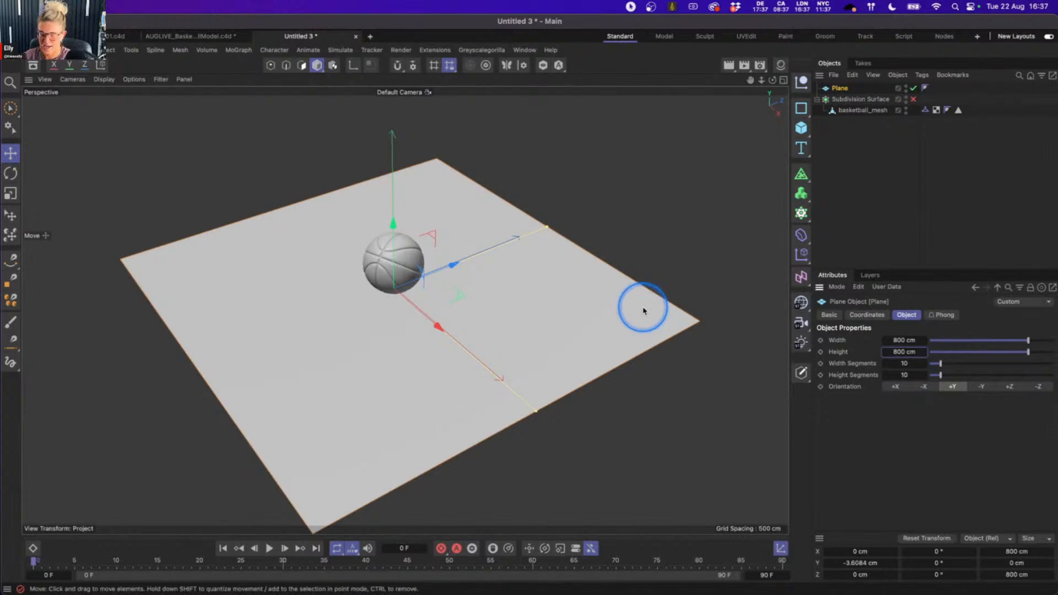
- With lines shown, set the plane's width and height segments to 100, then deselect it and return to shading without lines
{"action": "key", "text": "n"}
{"action": "key", "text": "b"}
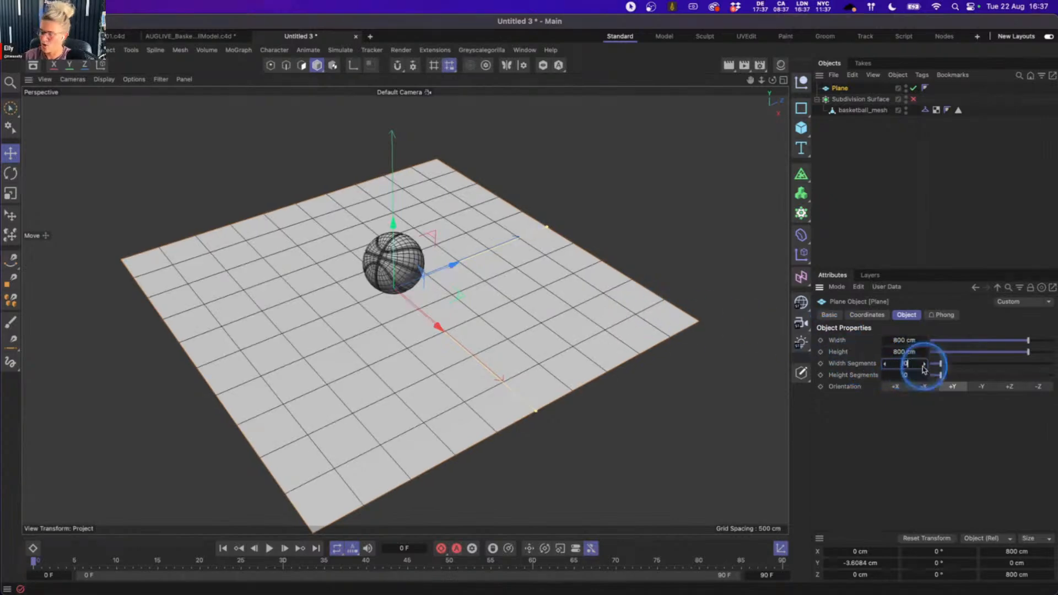
{"action": "double_click", "coordinate": [917, 365]}
{"action": "type", "text": "100"}
{"action": "key", "text": "Tab"}
{"action": "type", "text": "100"}
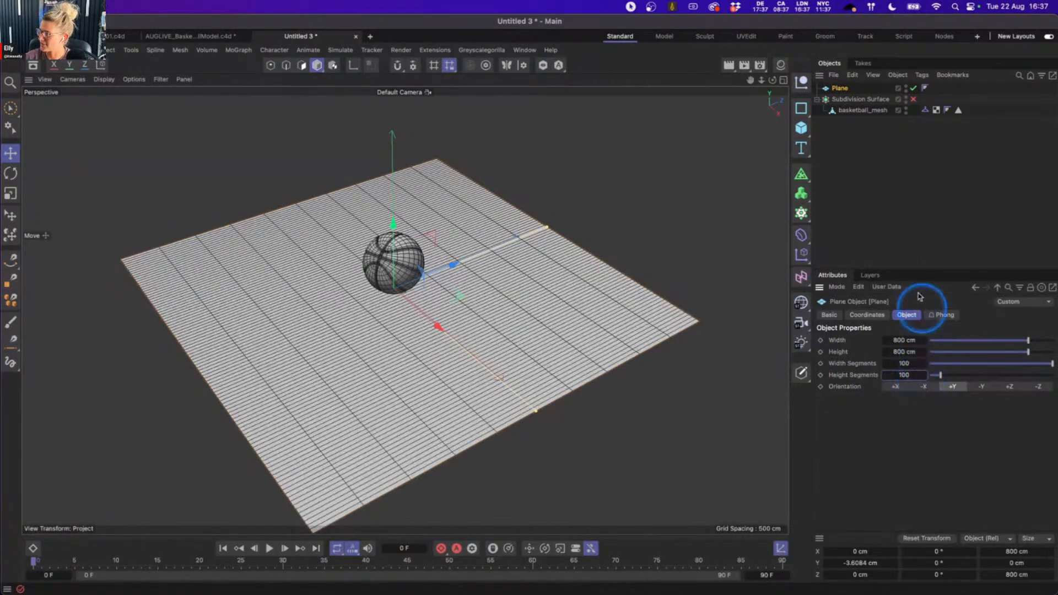
{"action": "left_click", "coordinate": [887, 224]}
{"action": "key", "text": "n"}
{"action": "key", "text": "a"}
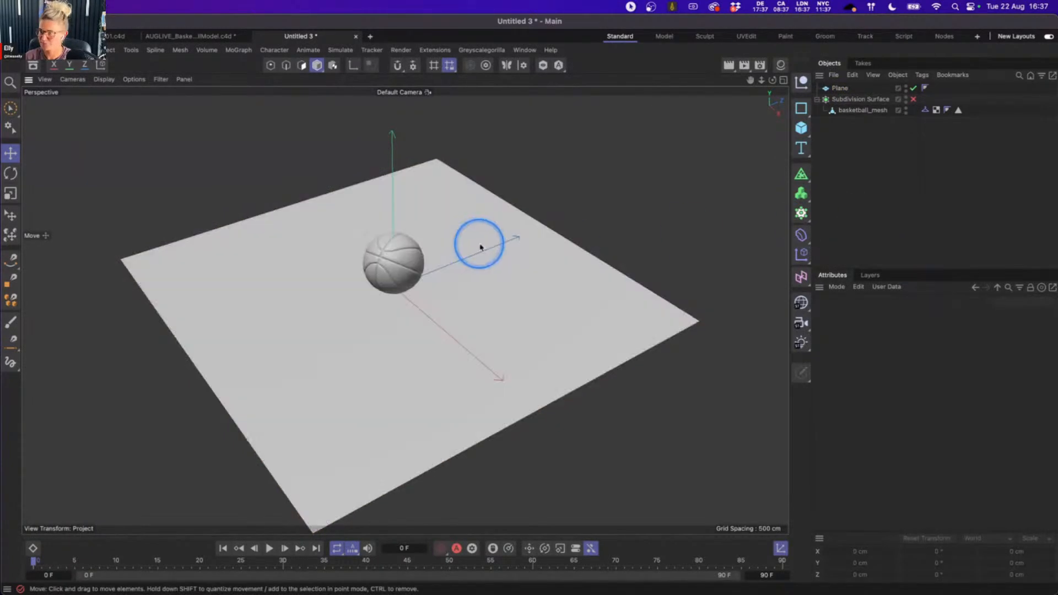
- Add a Cloth simulation tag to the plane beneath the basketball
{"action": "scroll", "coordinate": [431, 279], "scroll_direction": "up", "scroll_amount": 1}
{"action": "right_click_drag", "start_coordinate": [431, 280], "coordinate": [480, 271], "text": "alt"}
{"action": "middle_click_drag", "start_coordinate": [479, 271], "coordinate": [501, 302], "text": "alt"}
{"action": "right_click_drag", "start_coordinate": [557, 276], "coordinate": [523, 276], "text": "alt"}
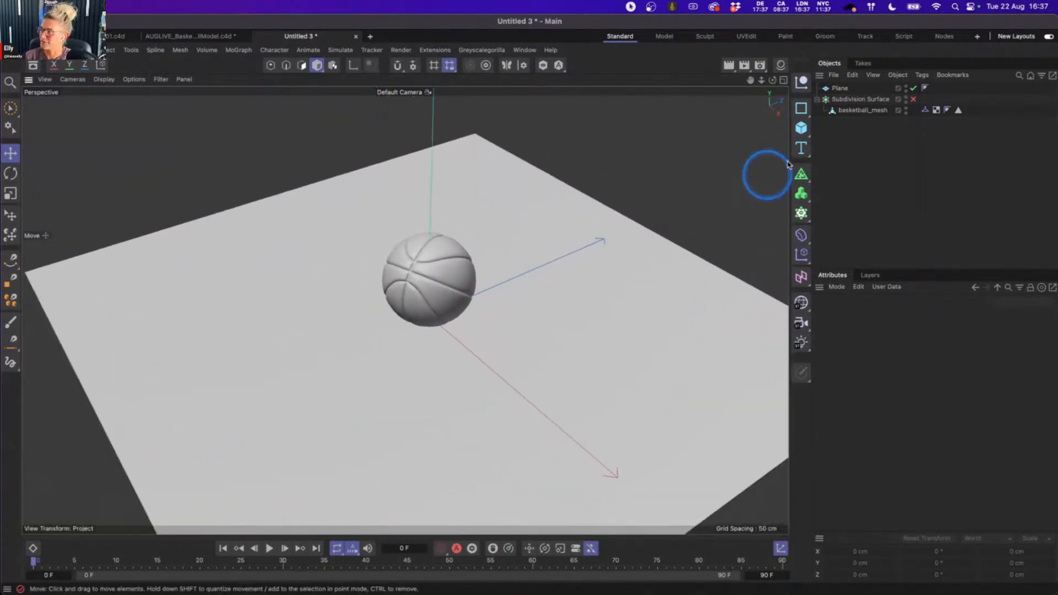
{"action": "left_click", "coordinate": [838, 88]}
{"action": "right_click", "coordinate": [841, 92]}
{"action": "type", "text": "col"}
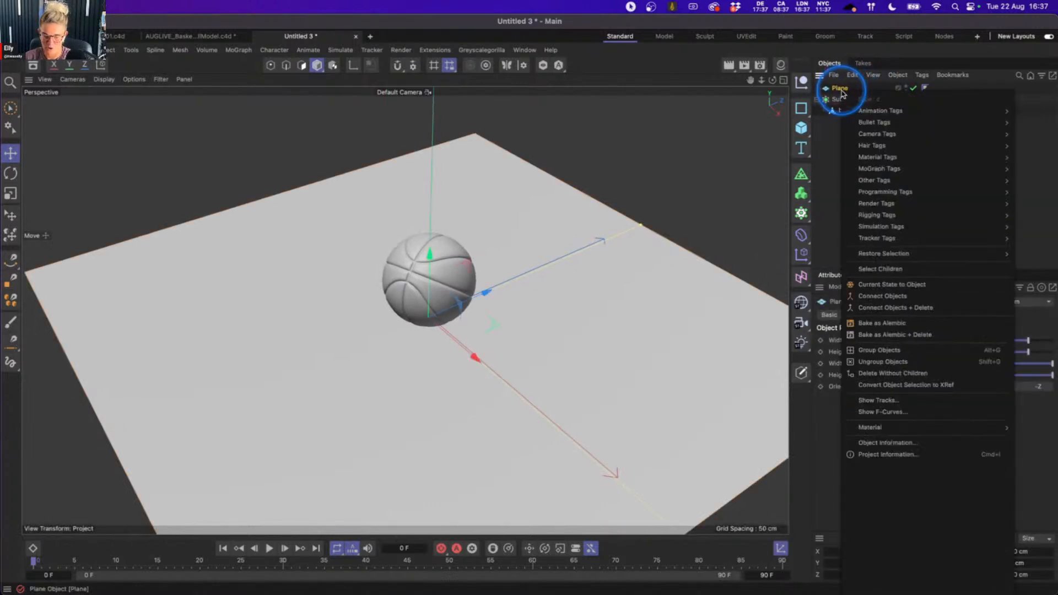
{"action": "left_click", "coordinate": [837, 113]}
{"action": "left_click", "coordinate": [850, 166]}
{"action": "scroll", "coordinate": [542, 276], "scroll_direction": "down", "scroll_amount": 5}
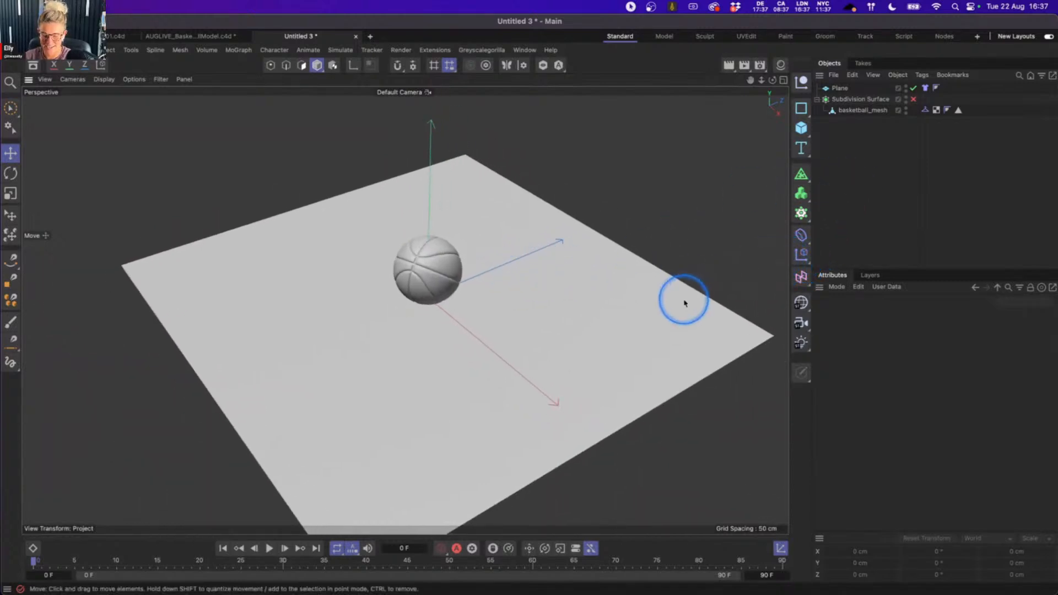
- Set the project's simulation gravity to 0 cm and preview the cloth from the first frame
{"action": "key", "text": "super+d"}
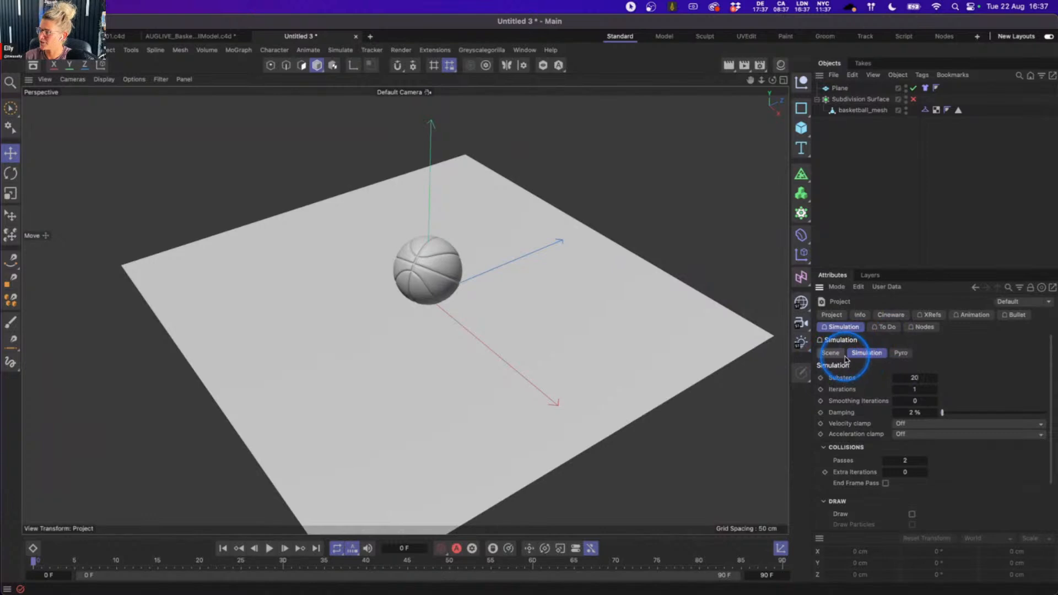
{"action": "left_click", "coordinate": [841, 355]}
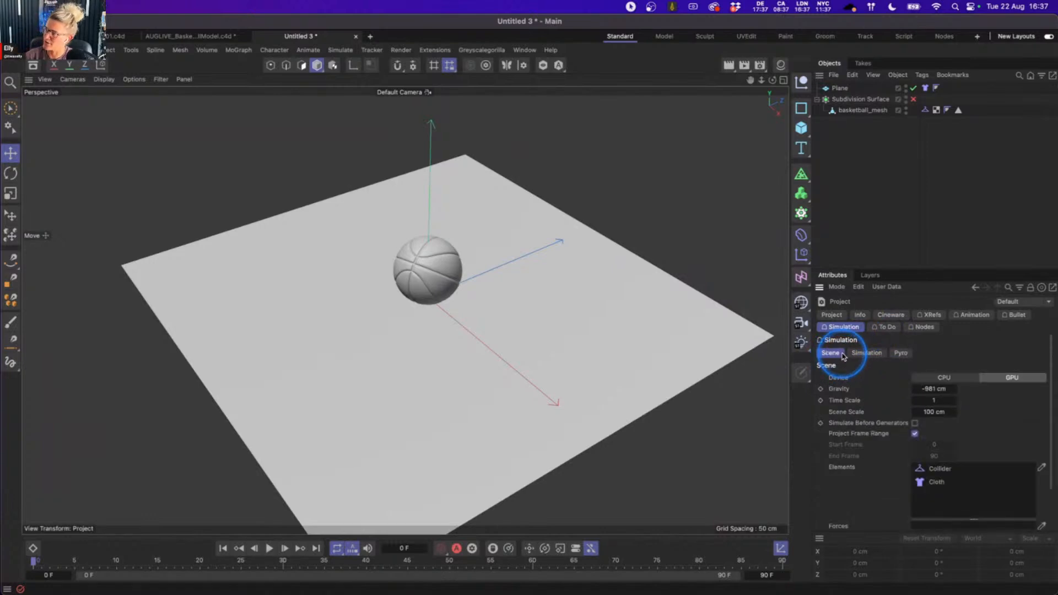
{"action": "left_click", "coordinate": [936, 388]}
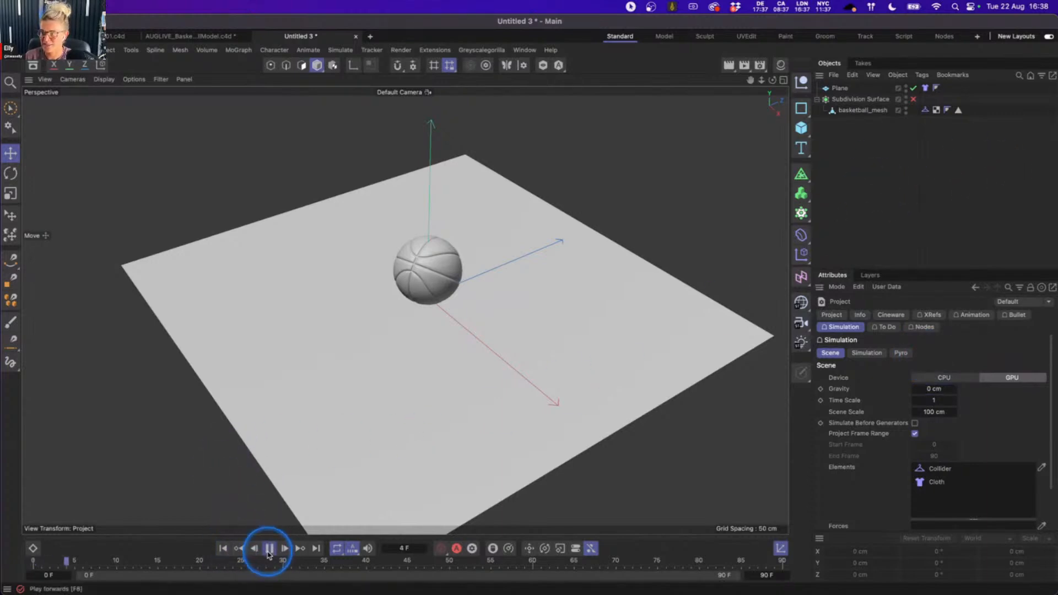
{"action": "left_click", "coordinate": [267, 552]}
{"action": "left_click", "coordinate": [224, 551]}
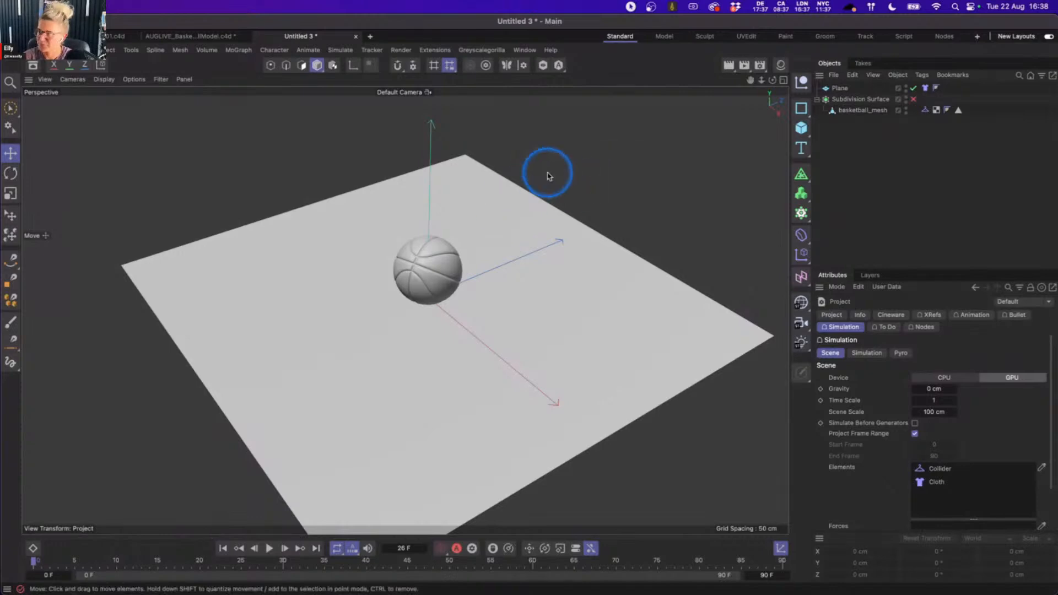
- Add an Attractor force to the scene
{"action": "mouse_move", "coordinate": [425, 288]}
{"action": "left_mouse_down", "text": "alt"}
{"action": "mouse_move", "coordinate": [422, 275]}
{"action": "mouse_move", "coordinate": [431, 278]}
{"action": "left_mouse_up", "text": "alt"}
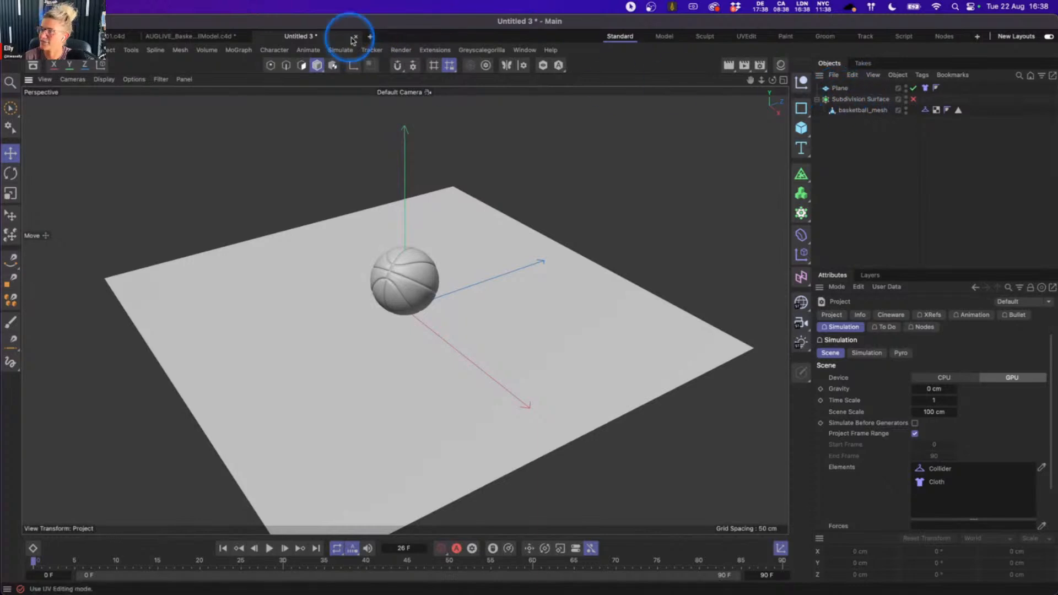
{"action": "left_click", "coordinate": [340, 49]}
{"action": "mouse_move", "coordinate": [375, 70]}
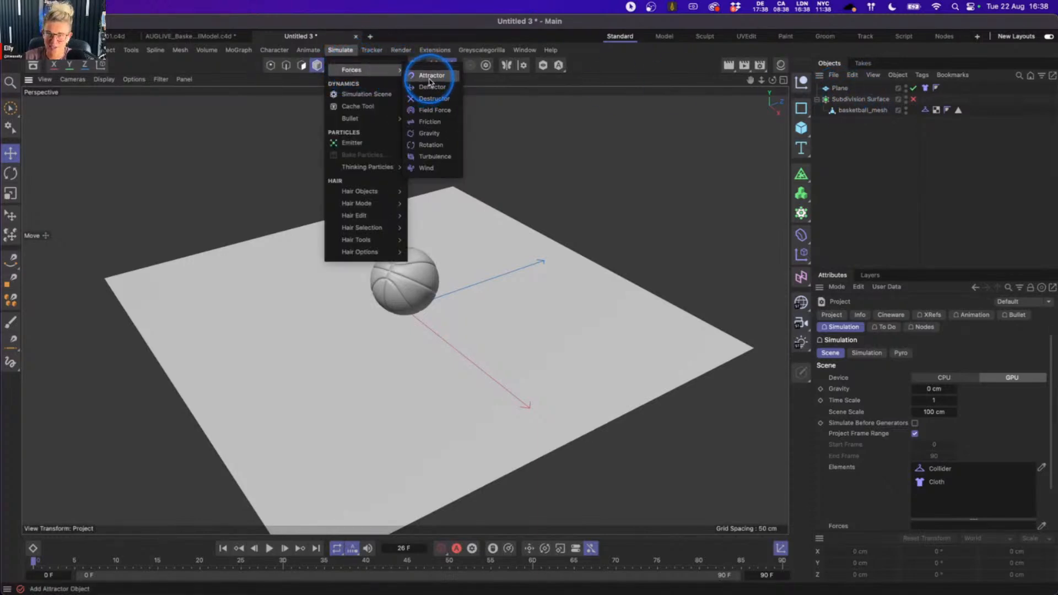
{"action": "left_click", "coordinate": [431, 77]}
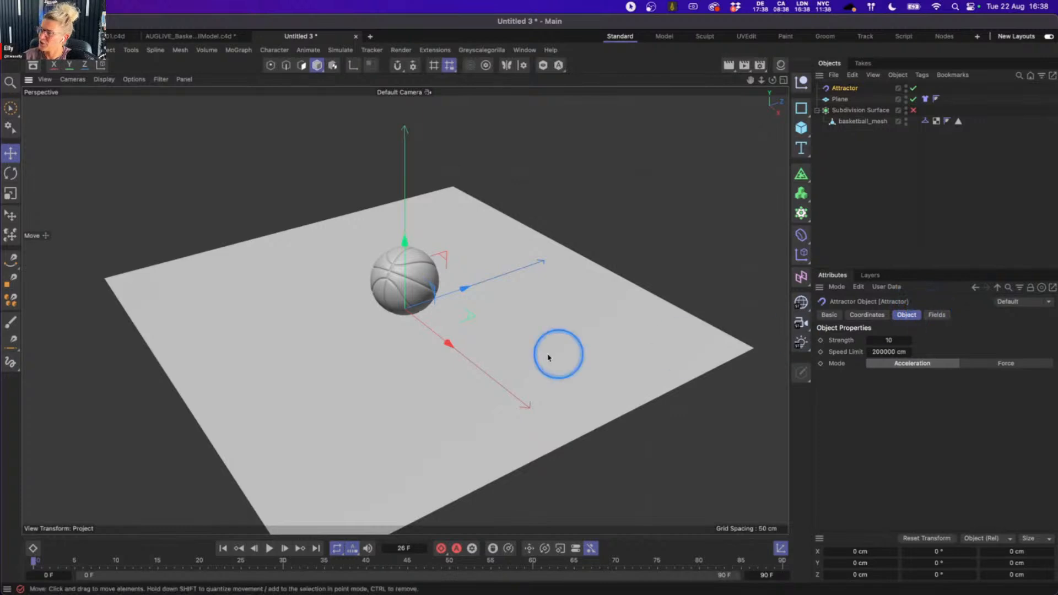
{"action": "left_click", "coordinate": [937, 315]}
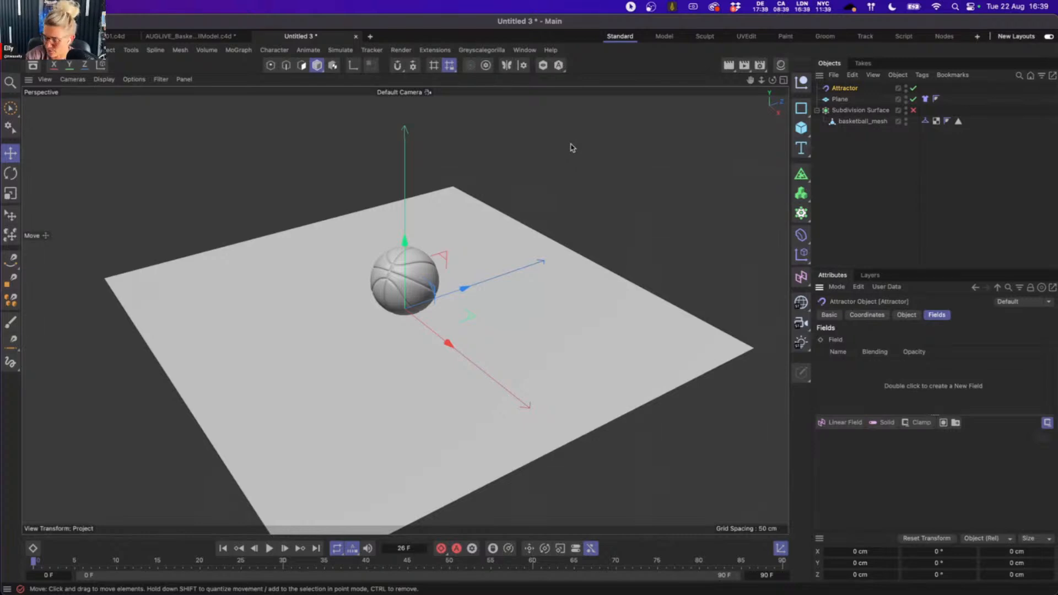
{"action": "left_click_drag", "start_coordinate": [845, 422], "coordinate": [897, 457]}
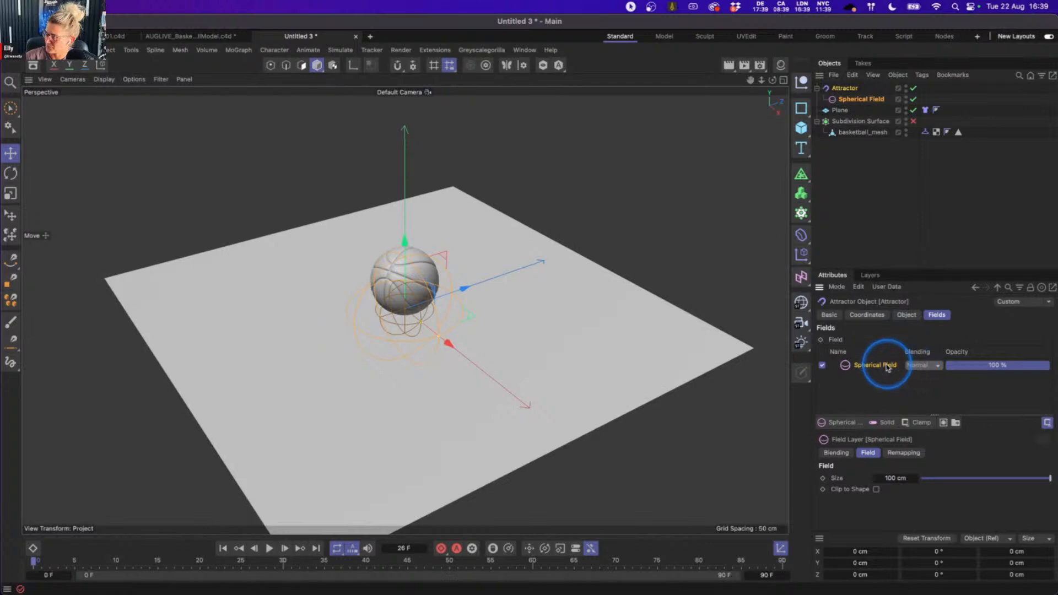
{"action": "key", "text": "super+z"}
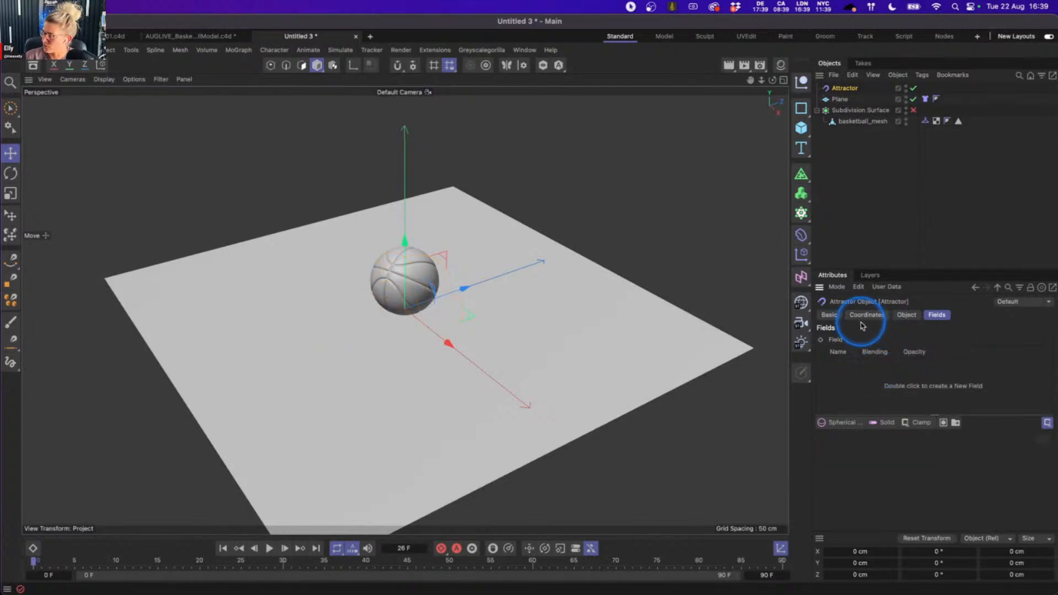
- Set the attractor's Y position to 120 cm and limit it with a Spherical Field sized 60 cm
{"action": "left_click", "coordinate": [867, 314]}
{"action": "left_click", "coordinate": [875, 366]}
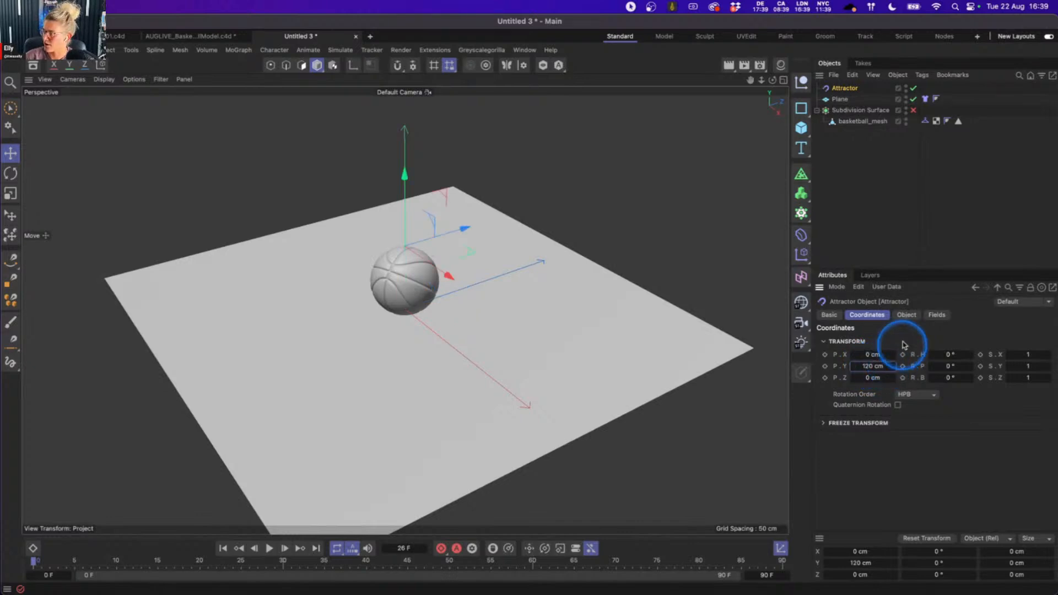
{"action": "left_click", "coordinate": [937, 315]}
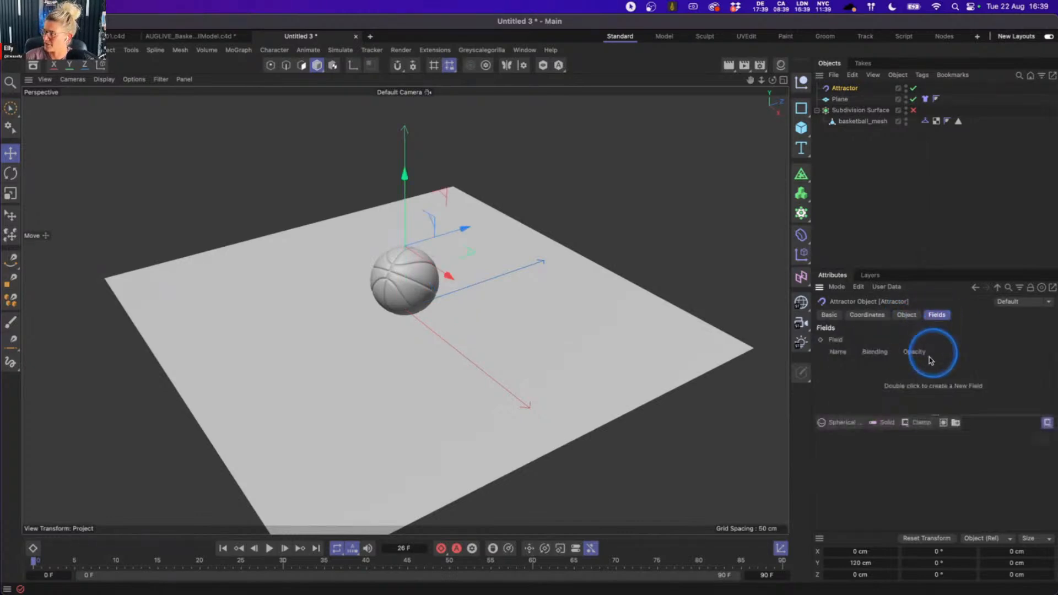
{"action": "left_click", "coordinate": [846, 423]}
{"action": "double_click", "coordinate": [894, 478]}
{"action": "type", "text": "60"}
{"action": "key", "text": "Return"}
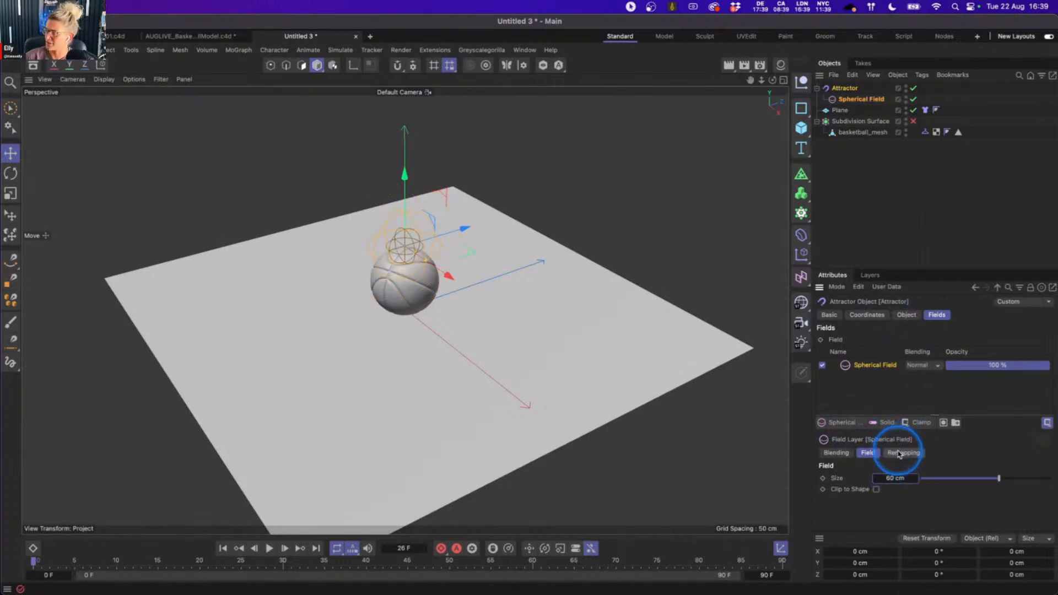
- Invert the spherical field's remapping with a 100 % inner offset and preview the simulation
{"action": "left_click", "coordinate": [904, 452]}
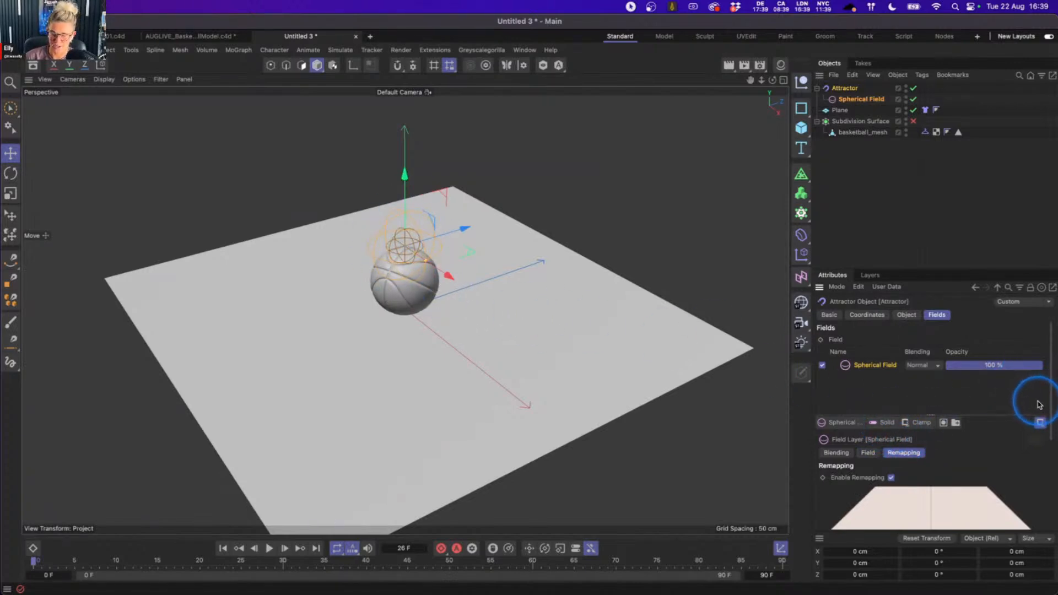
{"action": "left_click_drag", "start_coordinate": [1048, 412], "coordinate": [1047, 474]}
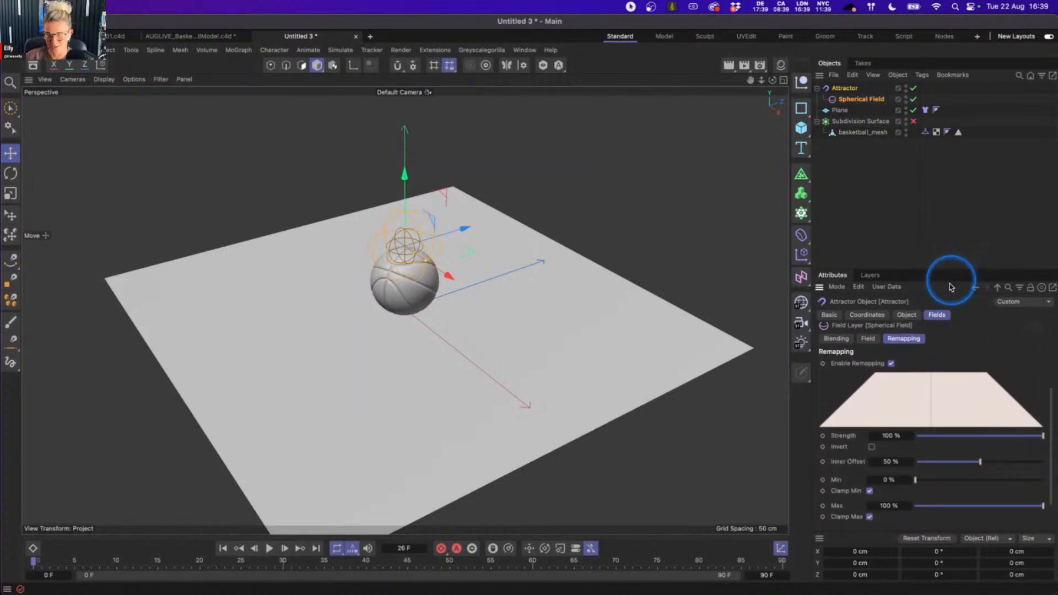
{"action": "left_click", "coordinate": [872, 447]}
{"action": "left_click_drag", "start_coordinate": [978, 461], "coordinate": [1050, 463]}
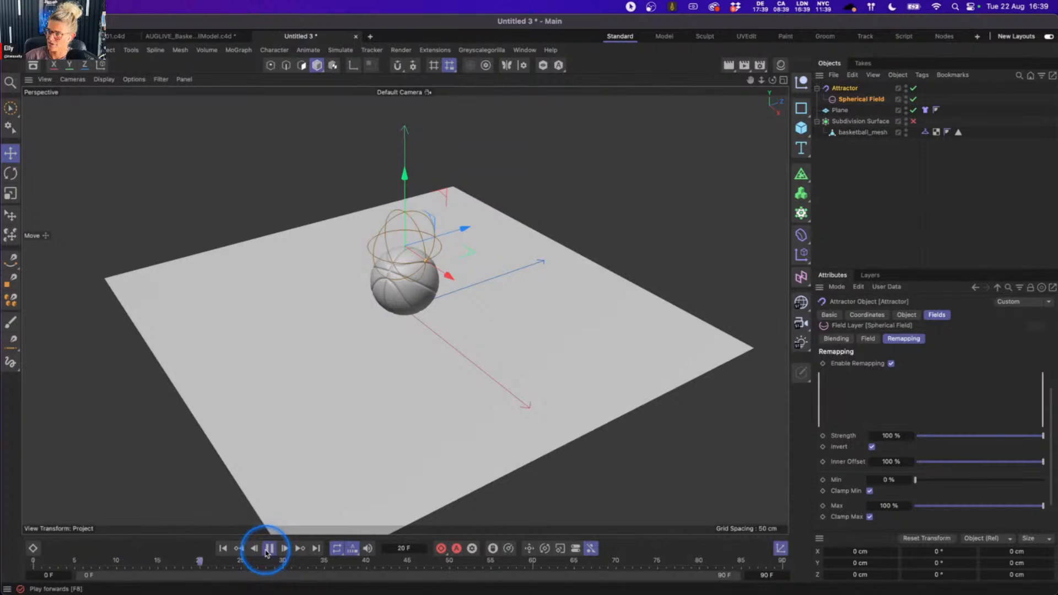
{"action": "left_click", "coordinate": [267, 549]}
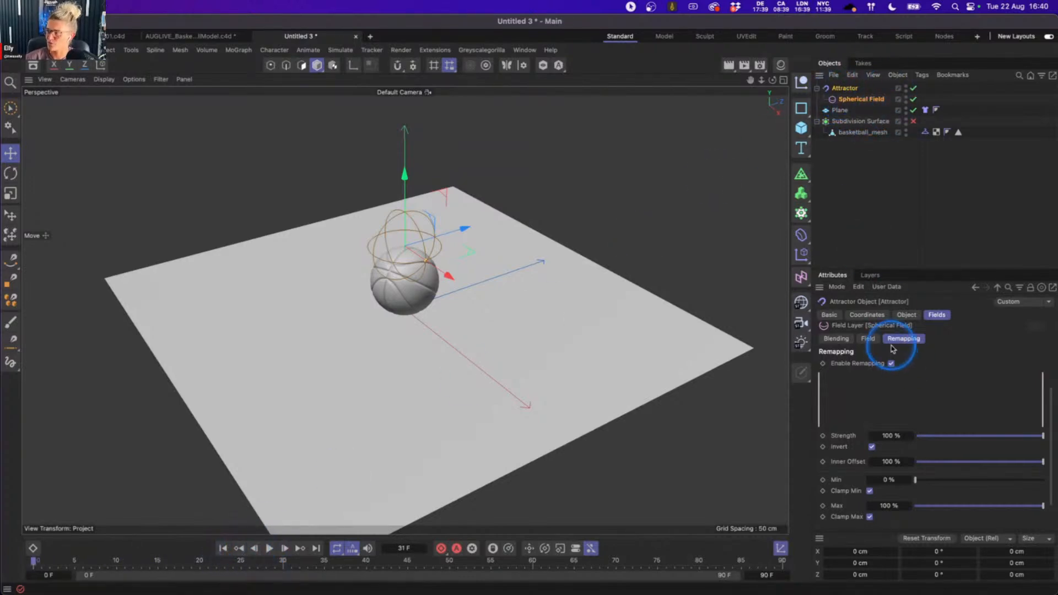
- Set the attractor's strength to 555 and play the cloth simulation
{"action": "left_click", "coordinate": [907, 315]}
{"action": "double_click", "coordinate": [902, 341]}
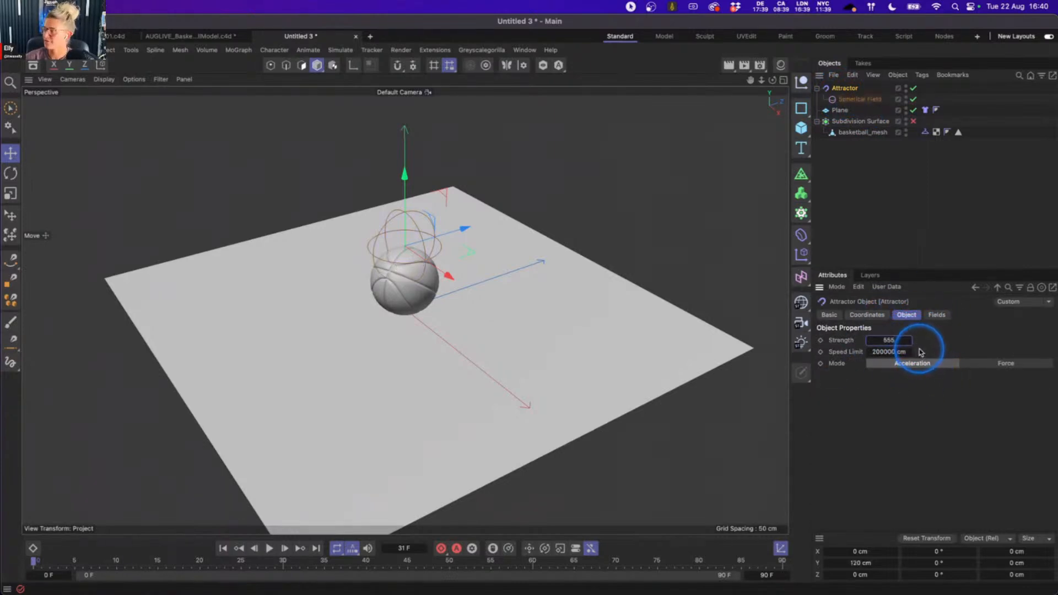
{"action": "left_click", "coordinate": [270, 548]}
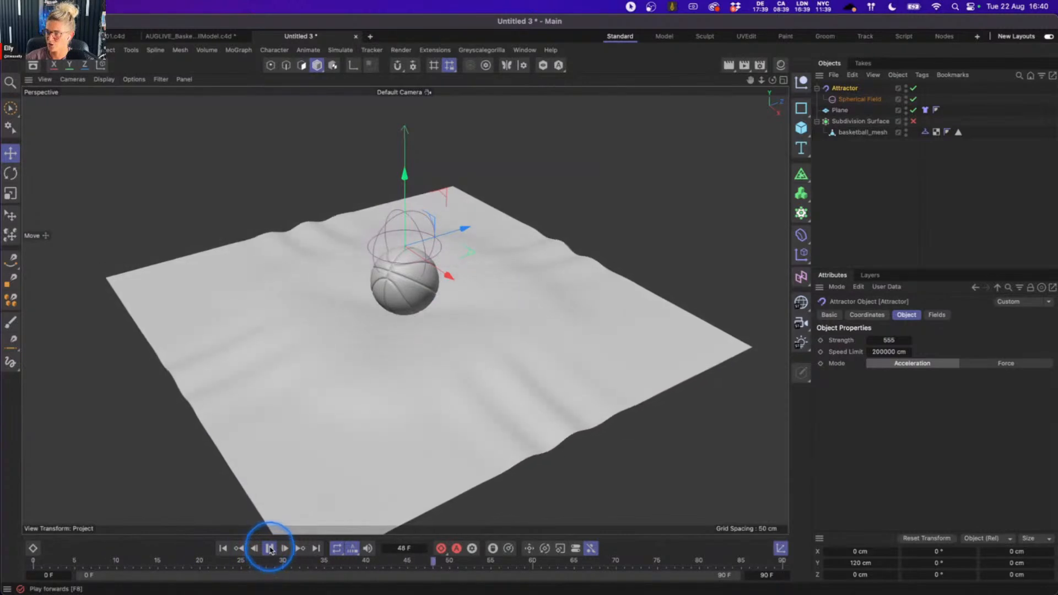
{"action": "left_click", "coordinate": [270, 549]}
- Extend the project's end frame to 250 and preview the longer cloth simulation, finishing back at the start
{"action": "double_click", "coordinate": [779, 573]}
{"action": "type", "text": "25"}
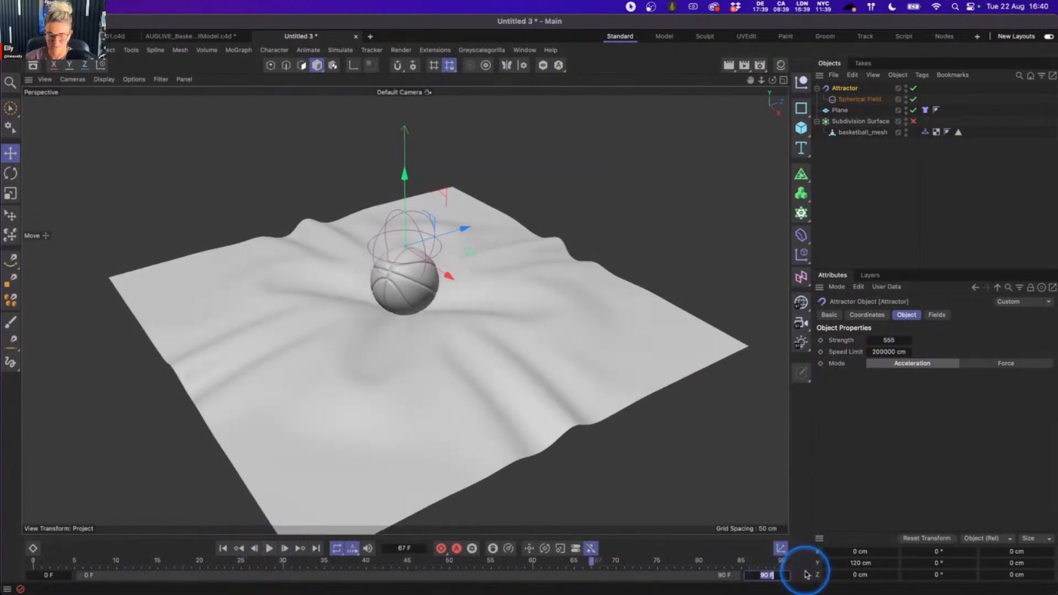
{"action": "type", "text": "0"}
{"action": "key", "text": "Return"}
{"action": "left_click", "coordinate": [270, 549]}
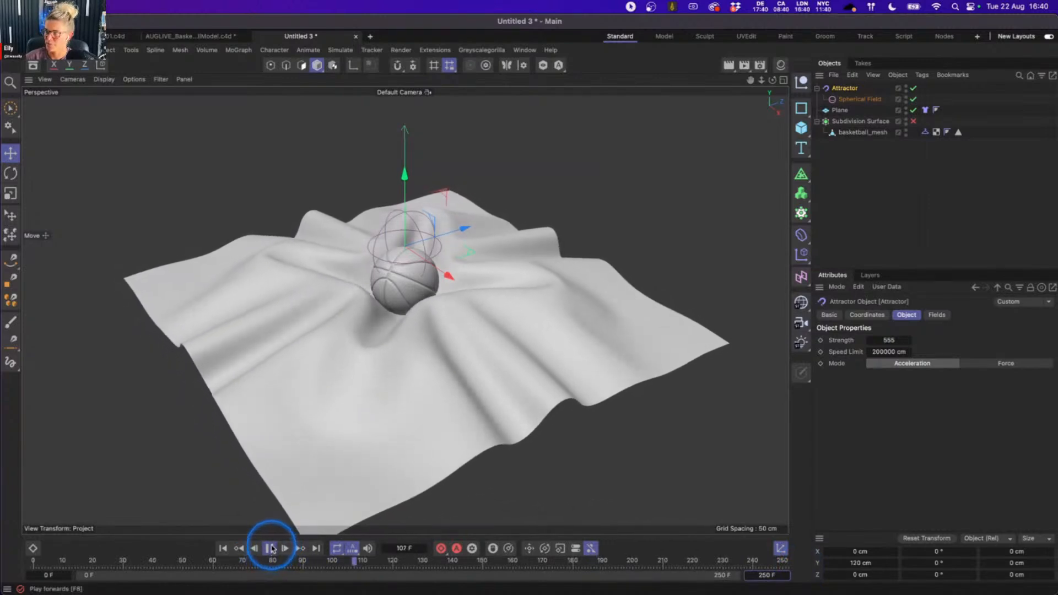
{"action": "left_click_drag", "start_coordinate": [436, 276], "coordinate": [442, 331], "text": "alt"}
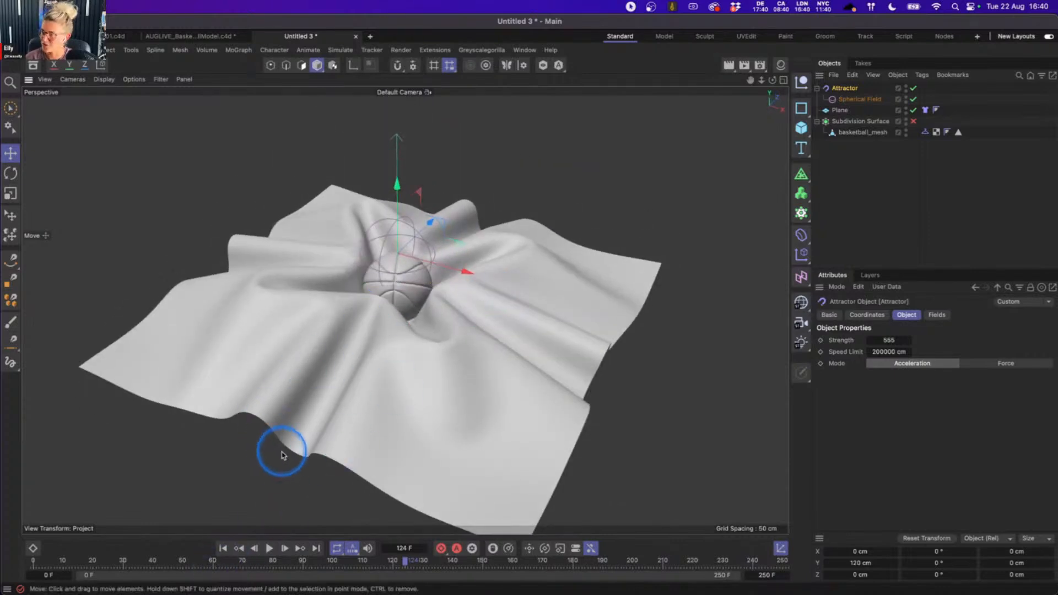
{"action": "left_click", "coordinate": [222, 548]}
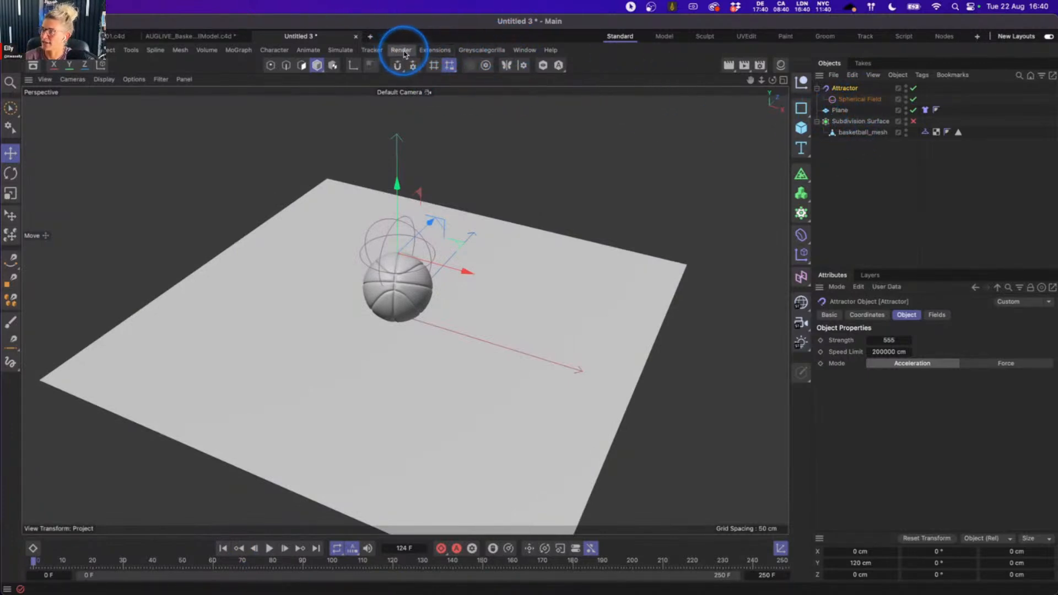
- Add a Rotation force with a Spherical Field as its falloff
{"action": "left_click", "coordinate": [345, 51]}
{"action": "mouse_move", "coordinate": [356, 70]}
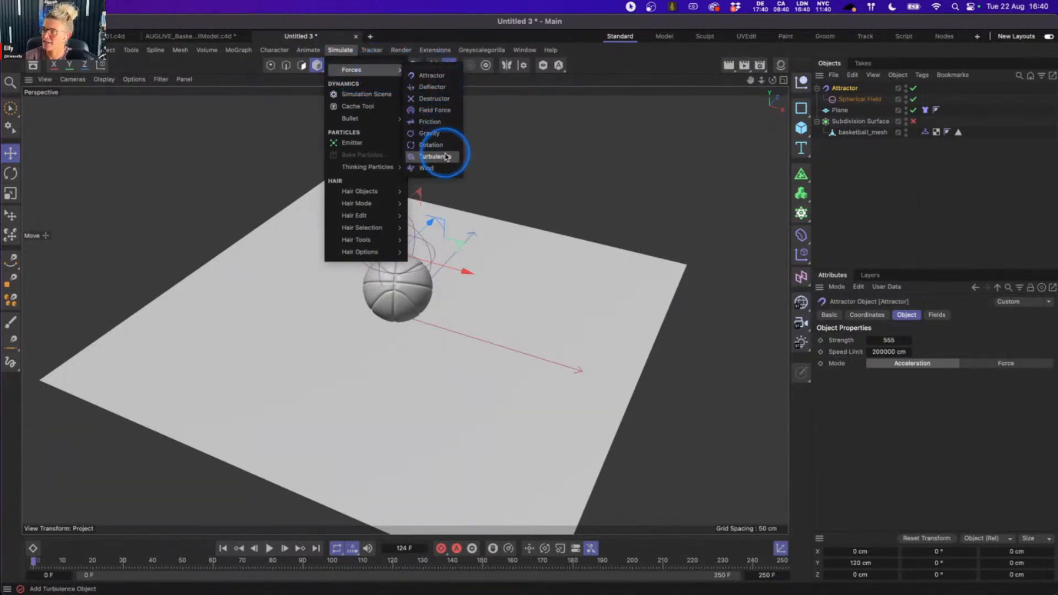
{"action": "left_click", "coordinate": [431, 145]}
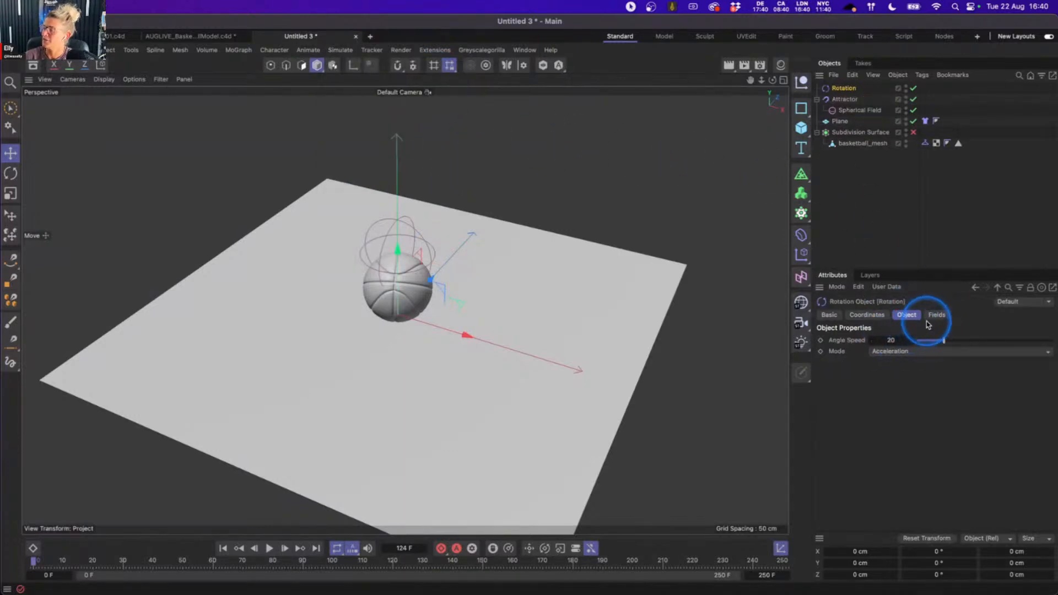
{"action": "left_click", "coordinate": [931, 318]}
{"action": "left_click", "coordinate": [840, 425]}
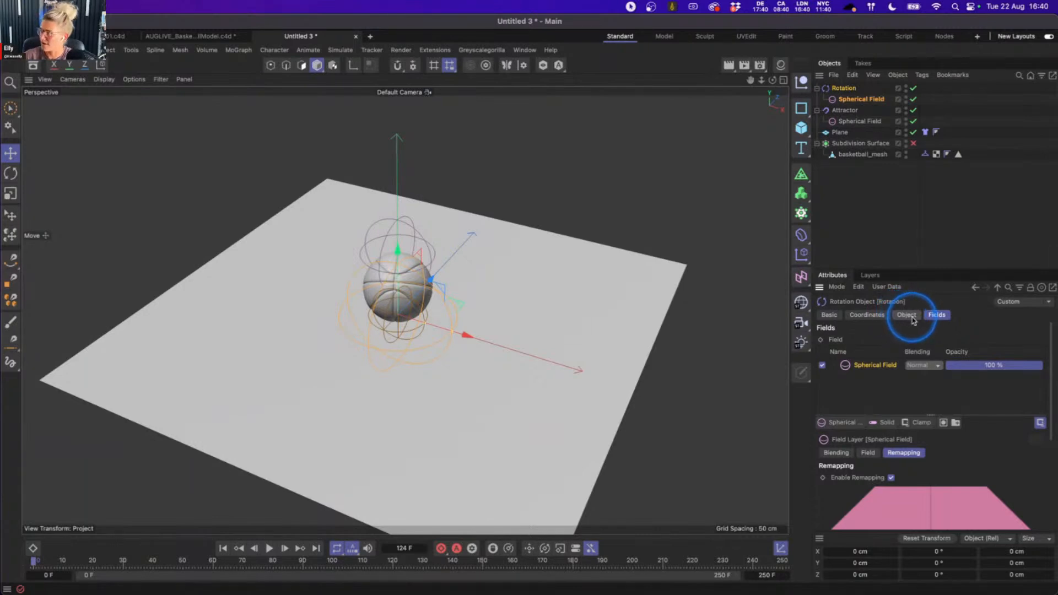
- Set the rotation force's angle speed to 555 and preview the cloth simulation, ending at the first frame
{"action": "left_click", "coordinate": [906, 315]}
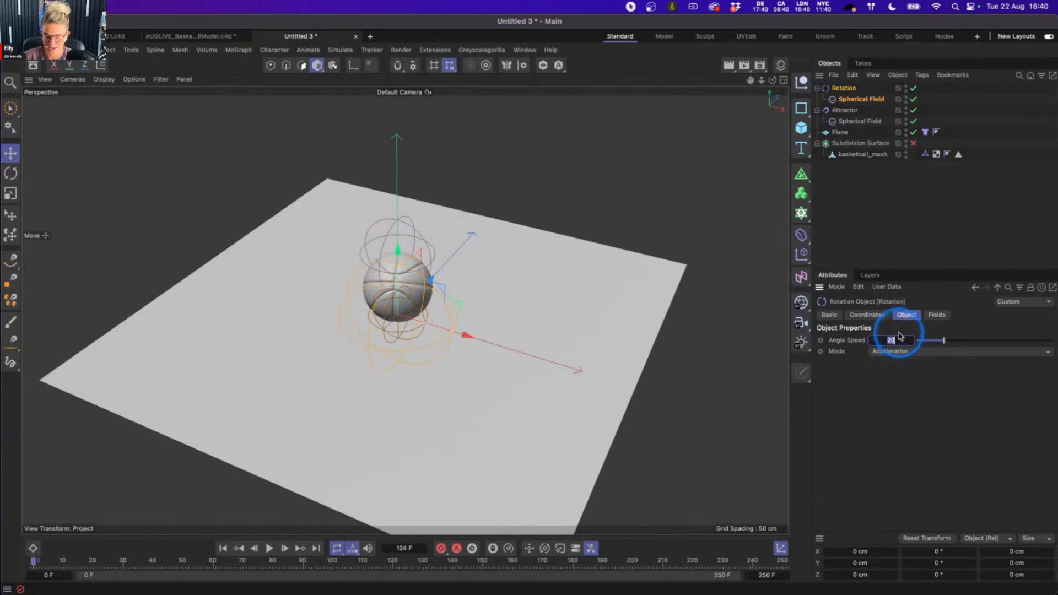
{"action": "left_click", "coordinate": [227, 548]}
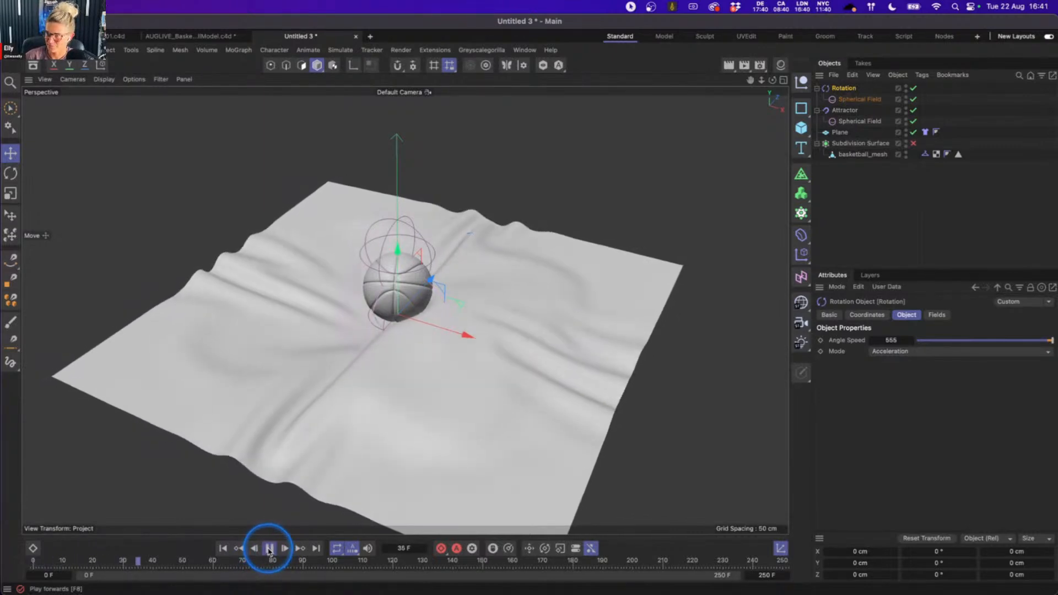
{"action": "left_click", "coordinate": [270, 548]}
{"action": "left_click", "coordinate": [223, 548]}
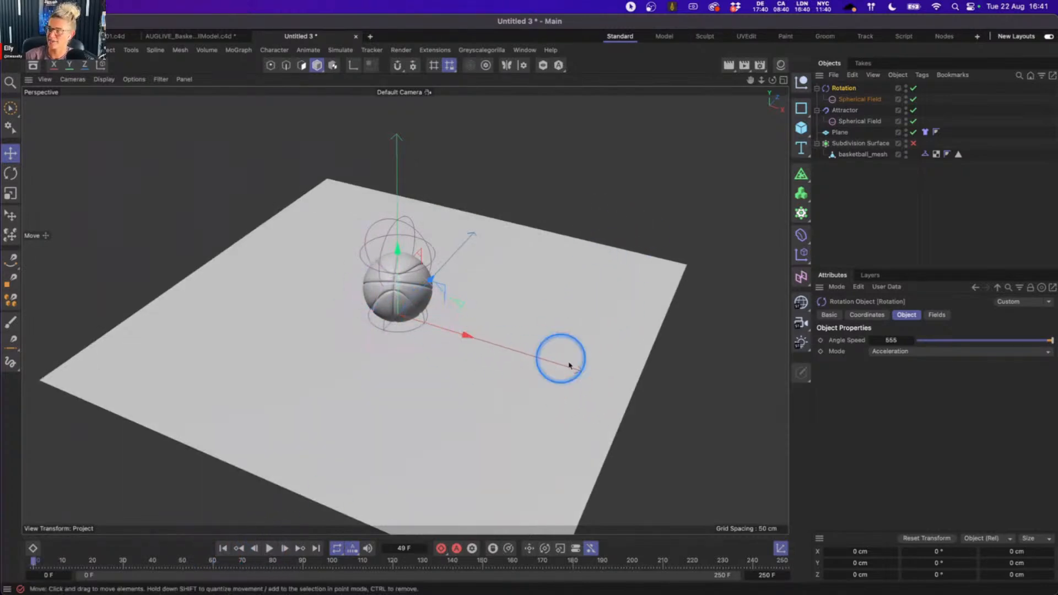
- Set the rotation force's pitch to 90° and replay the cloth simulation, returning to the first frame
{"action": "left_click", "coordinate": [866, 315]}
{"action": "left_click", "coordinate": [936, 366]}
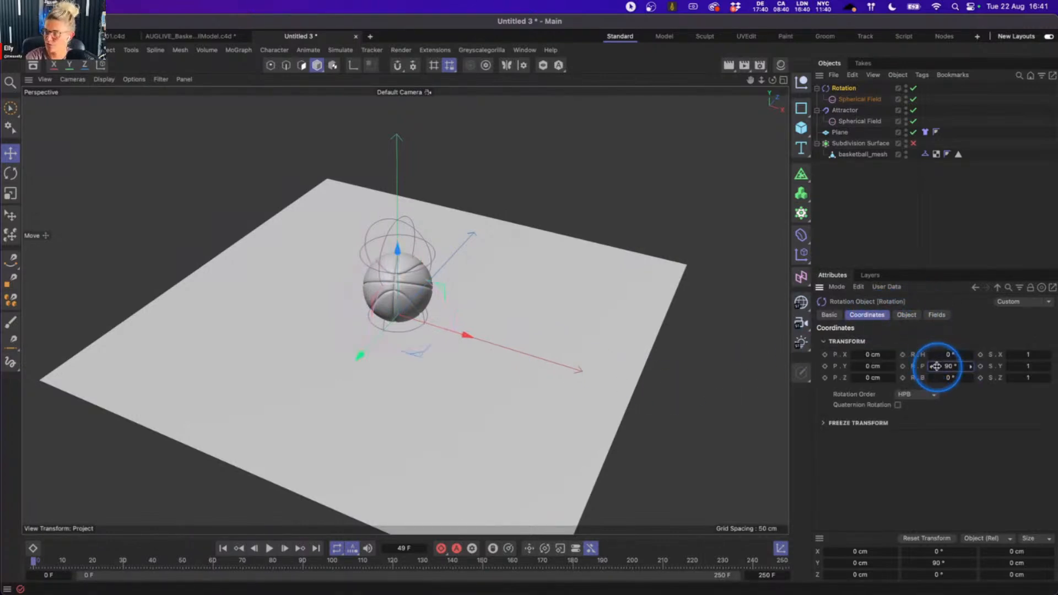
{"action": "left_click", "coordinate": [223, 547]}
{"action": "left_click", "coordinate": [270, 548]}
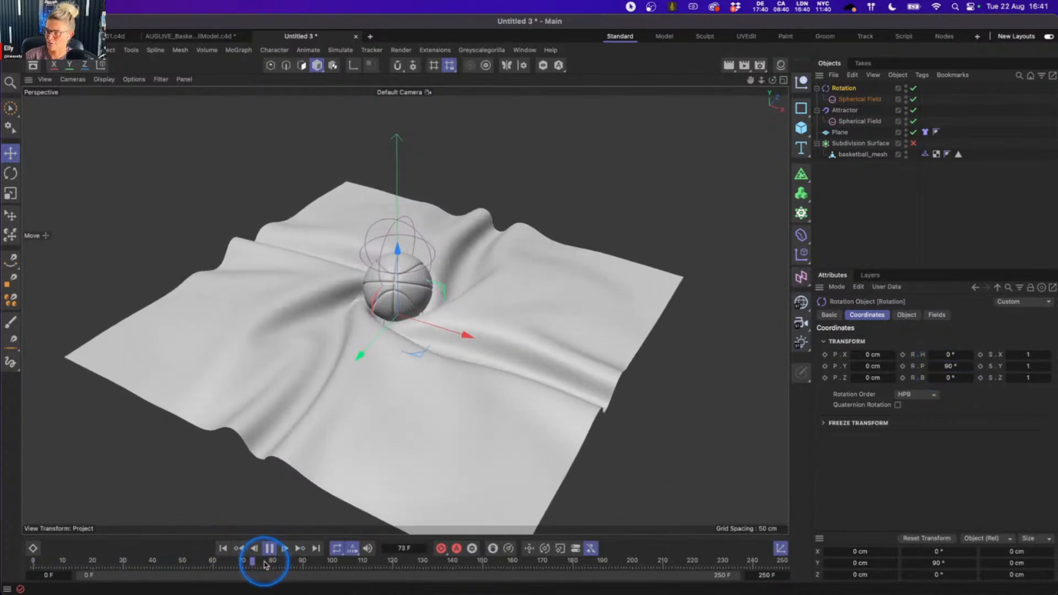
{"action": "left_click", "coordinate": [269, 548]}
{"action": "left_click", "coordinate": [223, 548]}
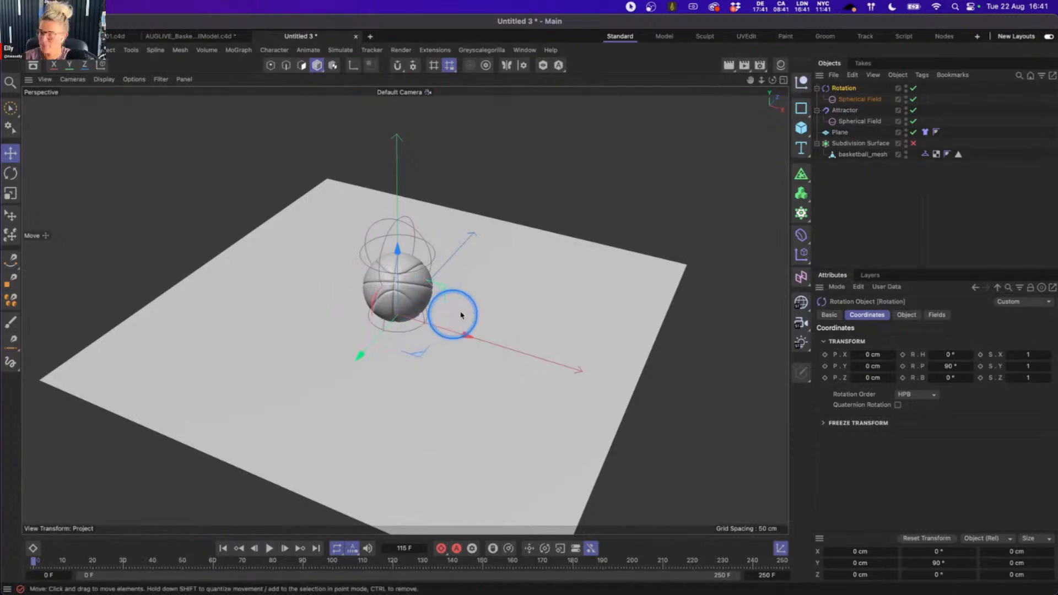
- Set the plane's cloth Bendiness and Stretchiness to 100
{"action": "left_click", "coordinate": [926, 133]}
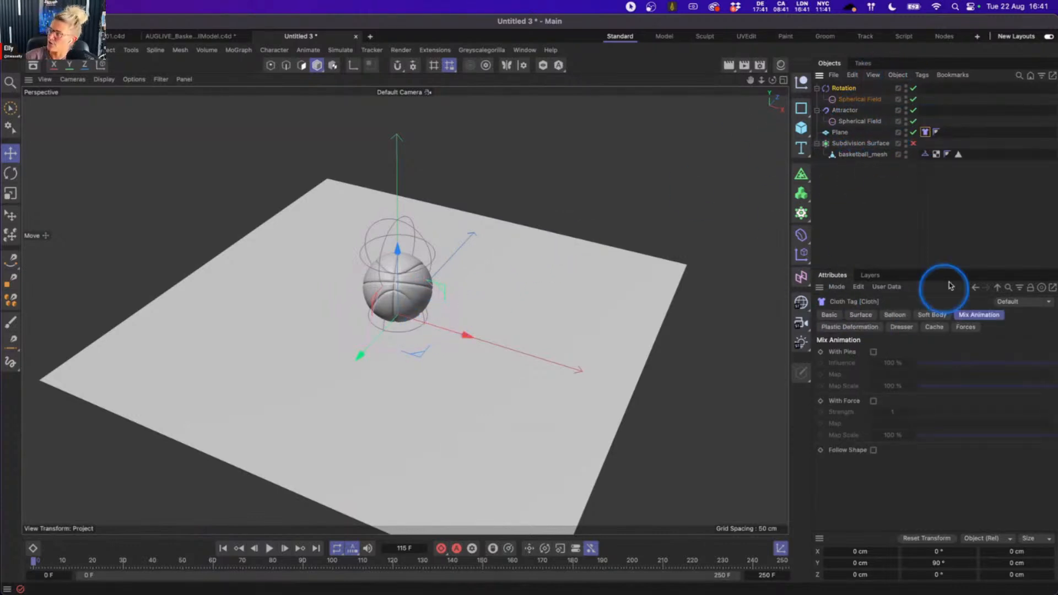
{"action": "left_click", "coordinate": [895, 314]}
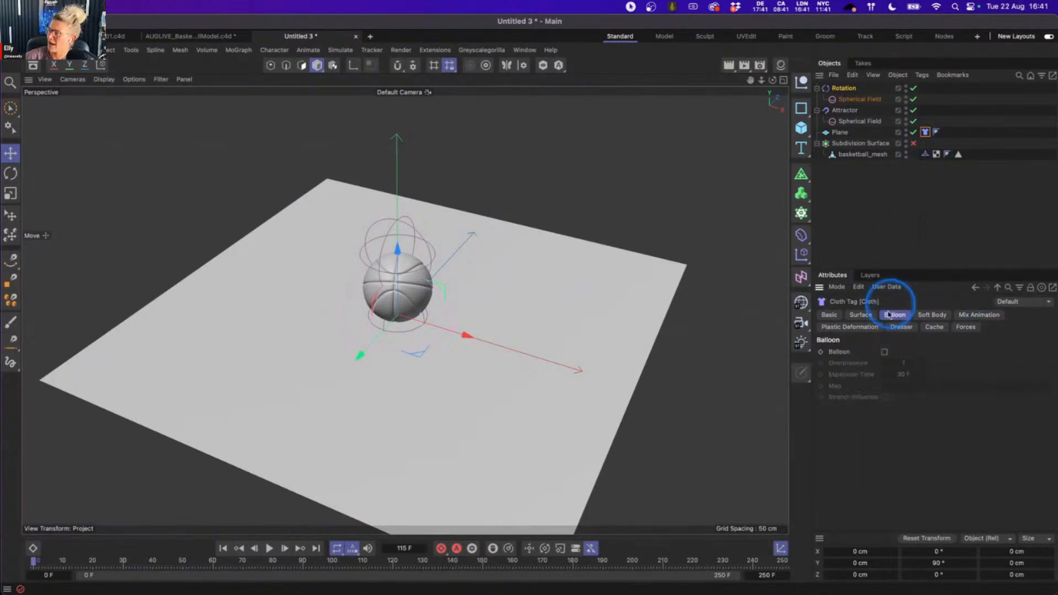
{"action": "left_click", "coordinate": [864, 315]}
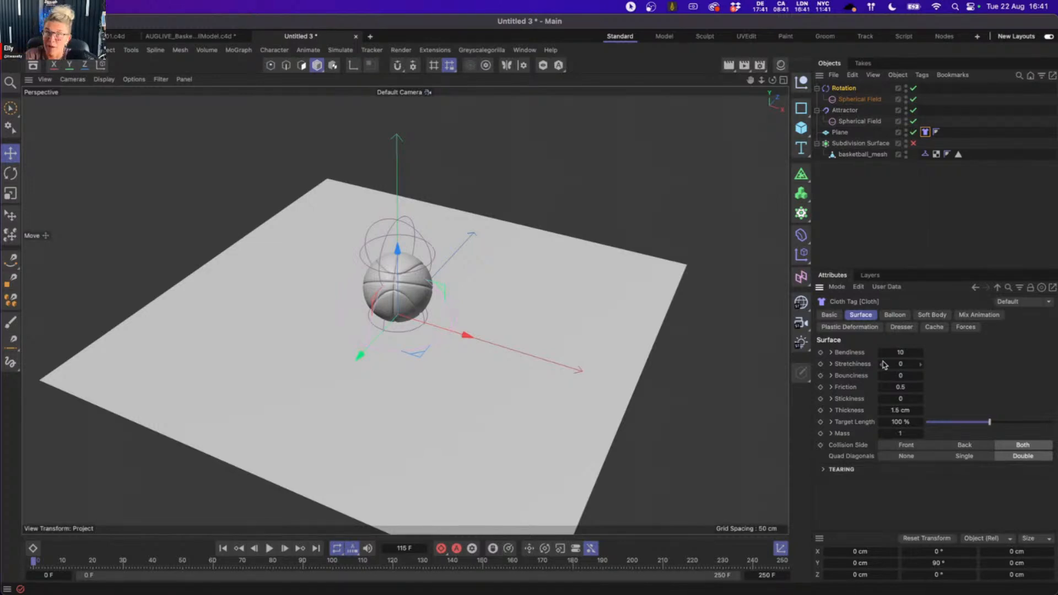
{"action": "left_click", "coordinate": [907, 352]}
{"action": "type", "text": "100"}
{"action": "left_click", "coordinate": [920, 365]}
{"action": "type", "text": "100"}
{"action": "key", "text": "Return"}
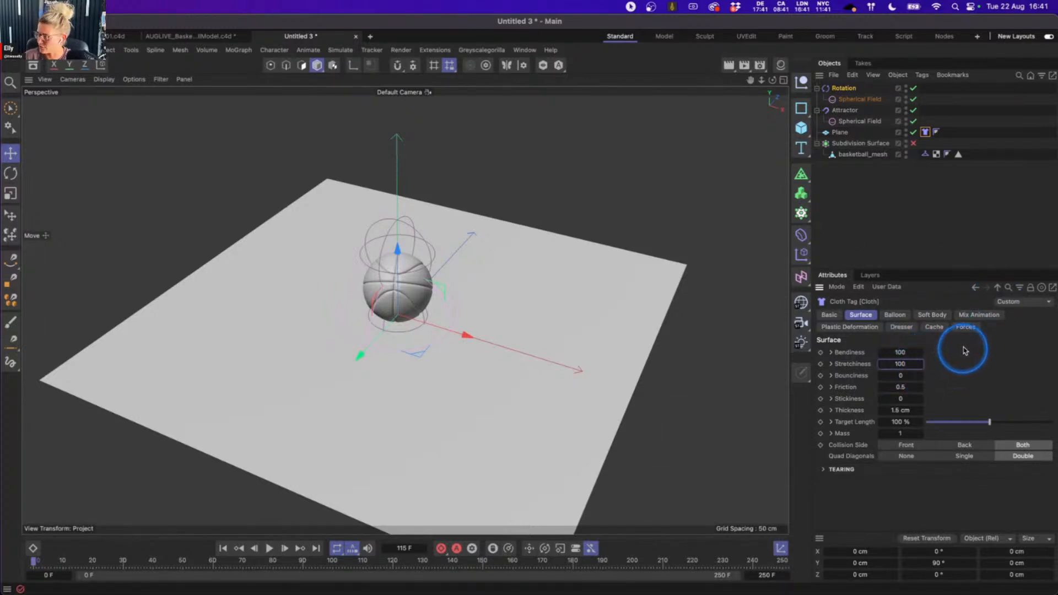
- Set the cloth's thickness to 0.5 cm and preview the simulation, returning to the first frame
{"action": "left_click", "coordinate": [917, 411]}
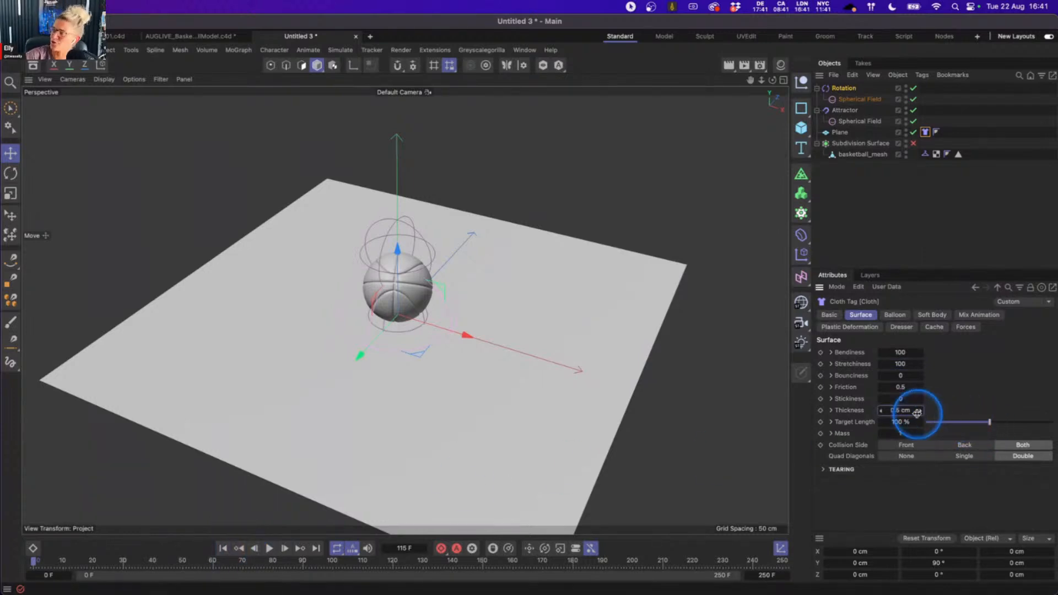
{"action": "left_click", "coordinate": [269, 548]}
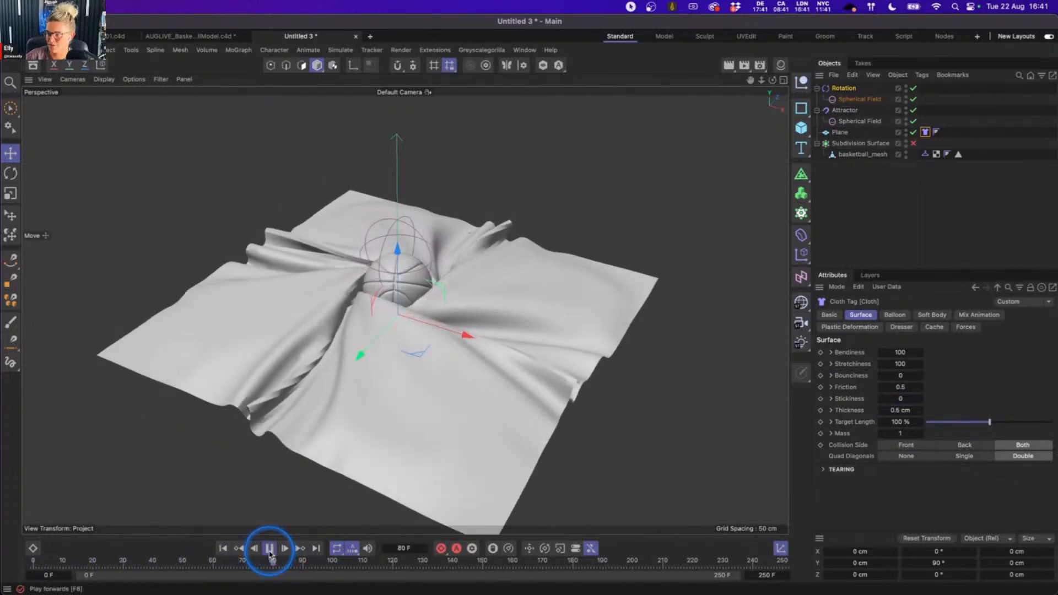
{"action": "left_click", "coordinate": [270, 548]}
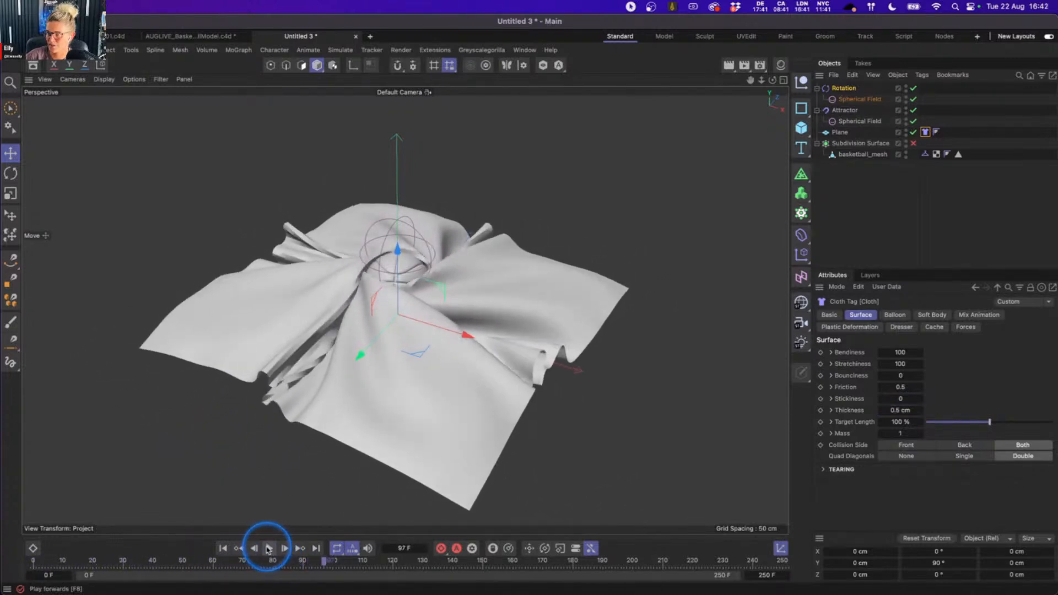
{"action": "left_click", "coordinate": [223, 550]}
- Add a Turbulence force with a strength of 15 cm and a scale of 10 %
{"action": "left_click_drag", "start_coordinate": [433, 338], "coordinate": [469, 284], "text": "alt"}
{"action": "left_click", "coordinate": [340, 50]}
{"action": "mouse_move", "coordinate": [367, 72]}
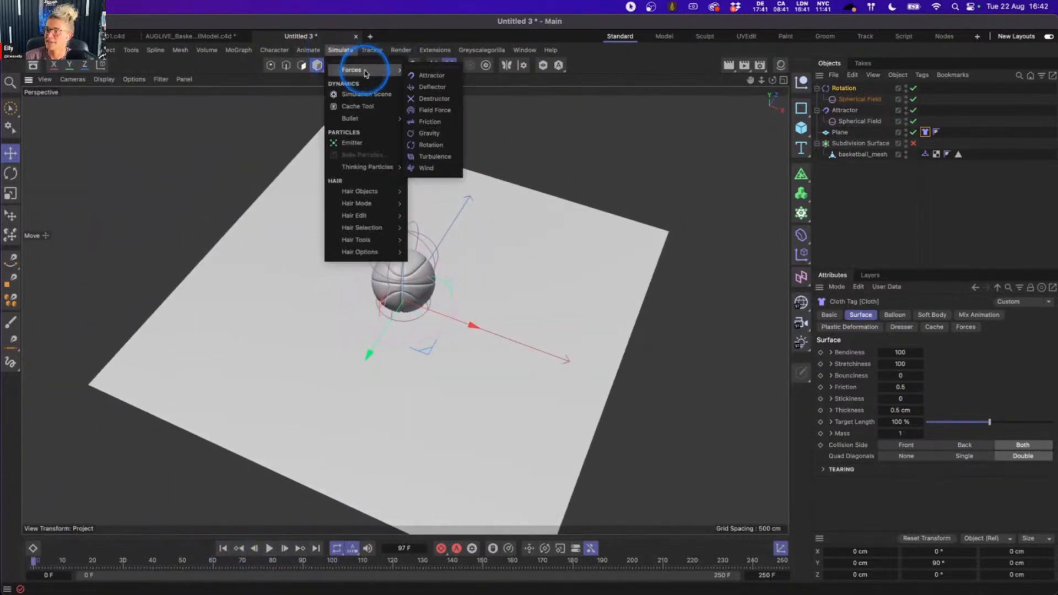
{"action": "left_click", "coordinate": [435, 157]}
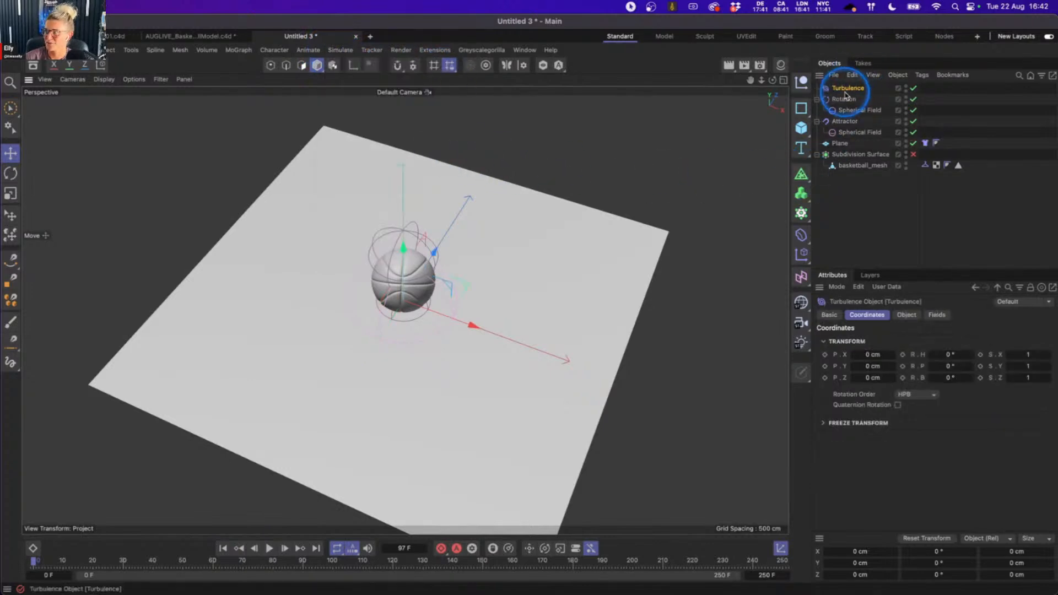
{"action": "left_click", "coordinate": [907, 314]}
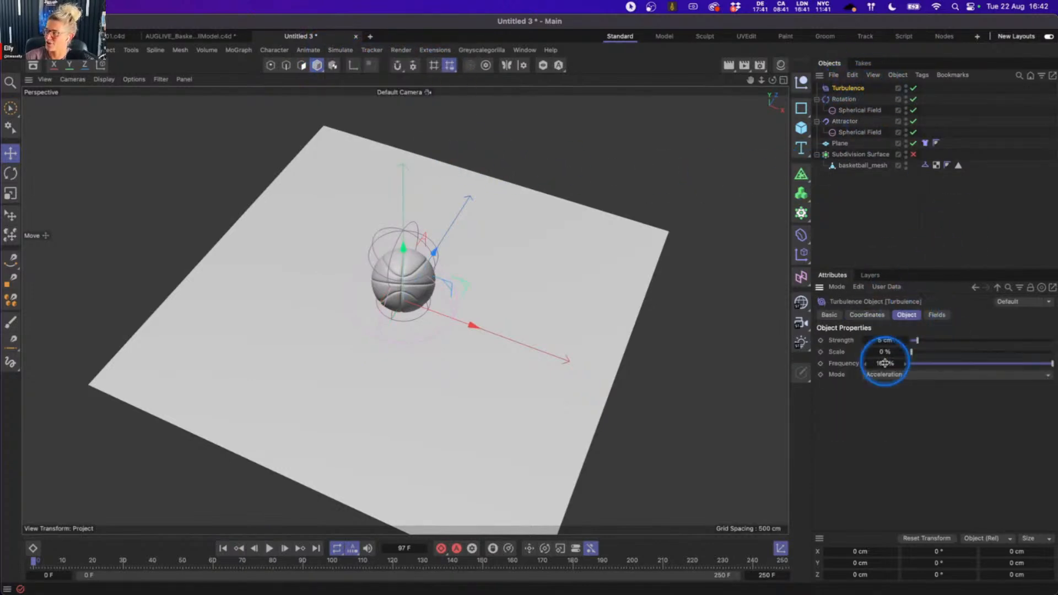
{"action": "left_click", "coordinate": [903, 341]}
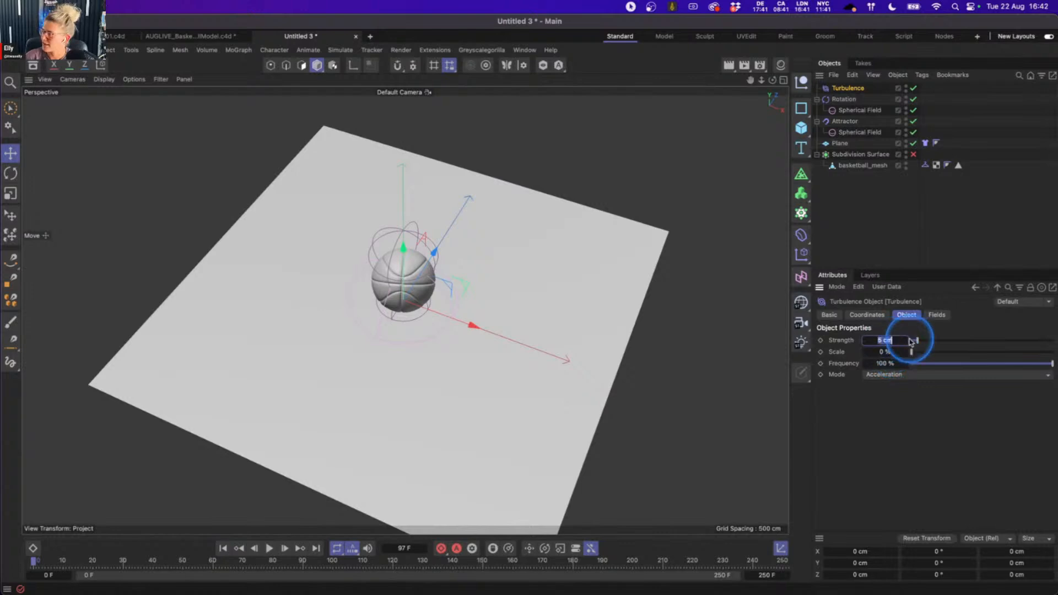
{"action": "type", "text": "15"}
{"action": "left_click", "coordinate": [898, 353]}
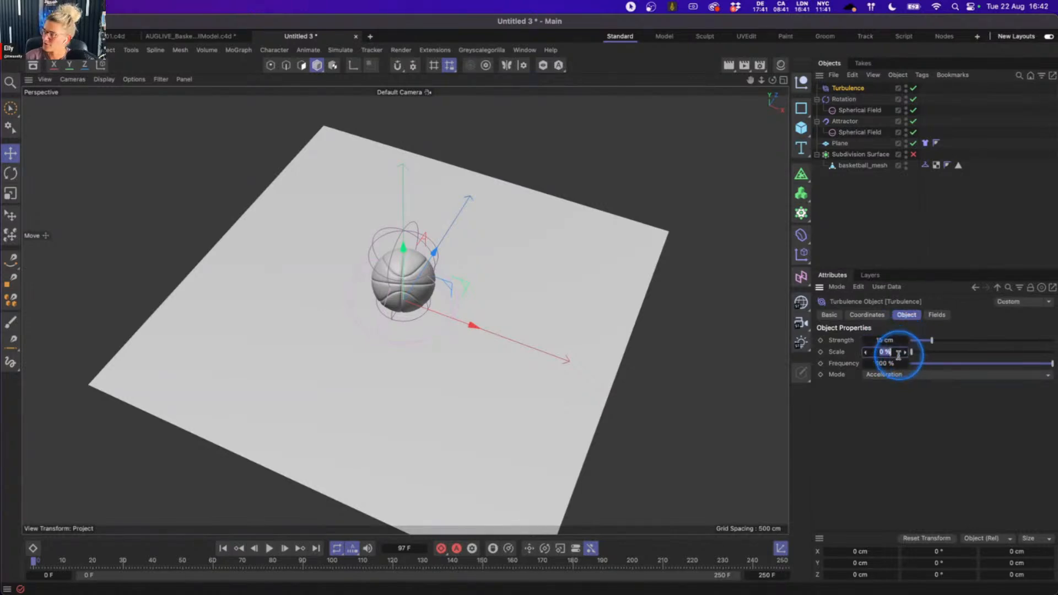
{"action": "type", "text": "10"}
{"action": "key", "text": "Return"}
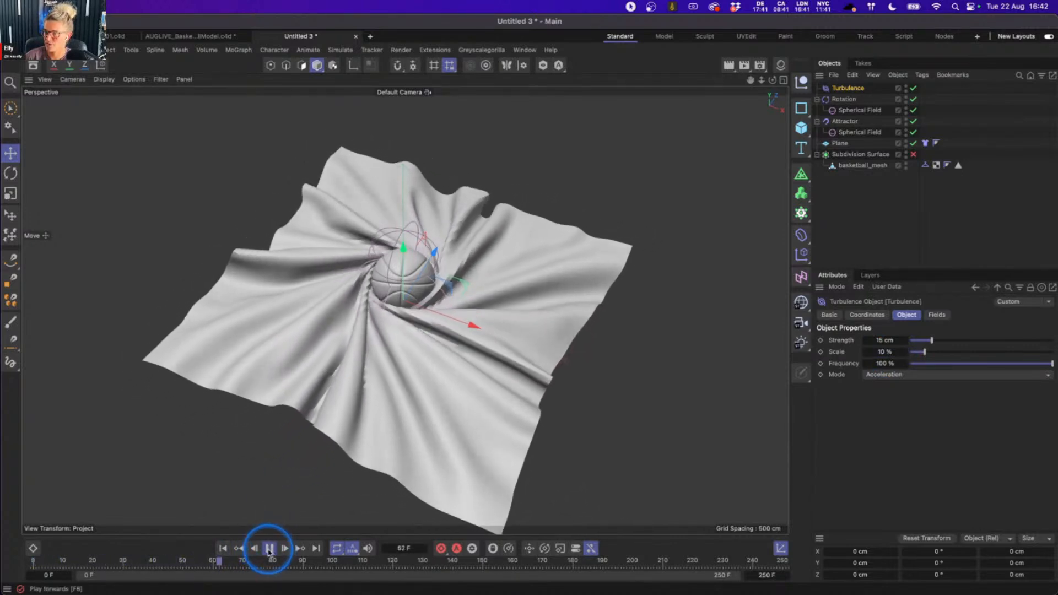
- Play the turbulent cloth simulation to frame 78 and examine the folds around the ball up close
{"action": "left_click", "coordinate": [270, 548]}
{"action": "mouse_move", "coordinate": [432, 337]}
{"action": "left_mouse_down", "text": "alt"}
{"action": "mouse_move", "coordinate": [524, 307]}
{"action": "mouse_move", "coordinate": [427, 350]}
{"action": "left_mouse_up", "text": "alt"}
{"action": "left_click", "coordinate": [269, 549]}
{"action": "left_click", "coordinate": [269, 550]}
{"action": "left_click_drag", "start_coordinate": [407, 313], "coordinate": [432, 325], "text": "alt"}
{"action": "scroll", "coordinate": [454, 307], "scroll_direction": "up", "scroll_amount": 5}
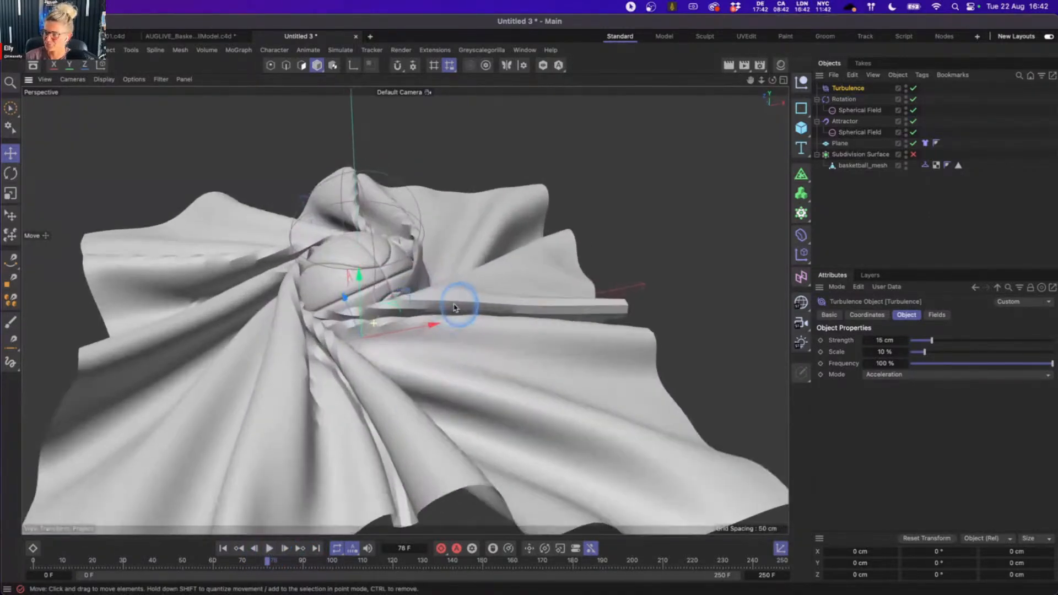
{"action": "left_click", "coordinate": [647, 161]}
{"action": "left_click_drag", "start_coordinate": [373, 274], "coordinate": [554, 191], "text": "alt"}
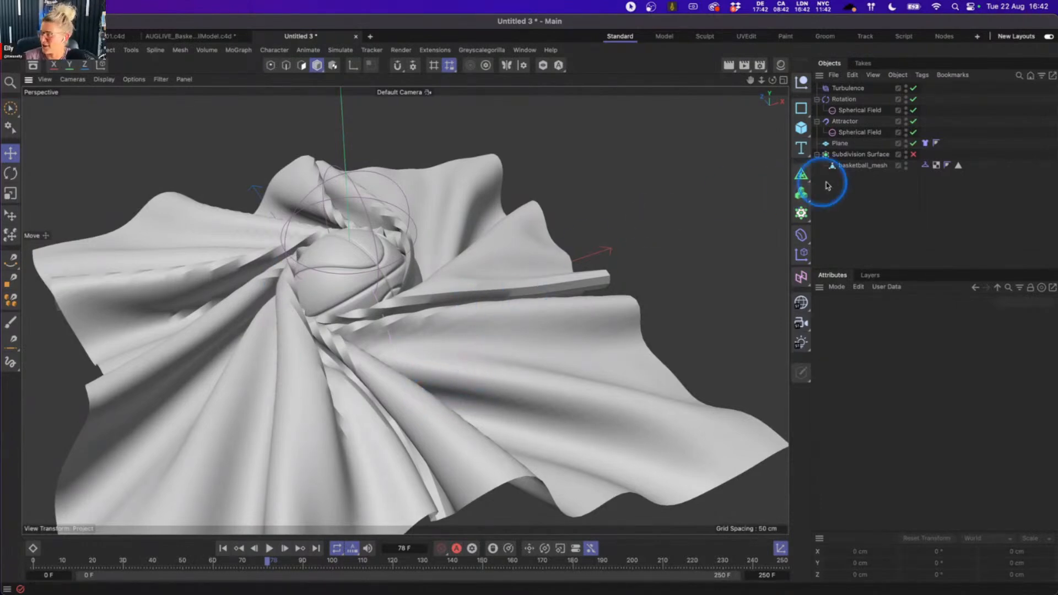
- Add a new Subdivision Surface and nest the cloth plane under it
{"action": "left_click", "coordinate": [841, 144]}
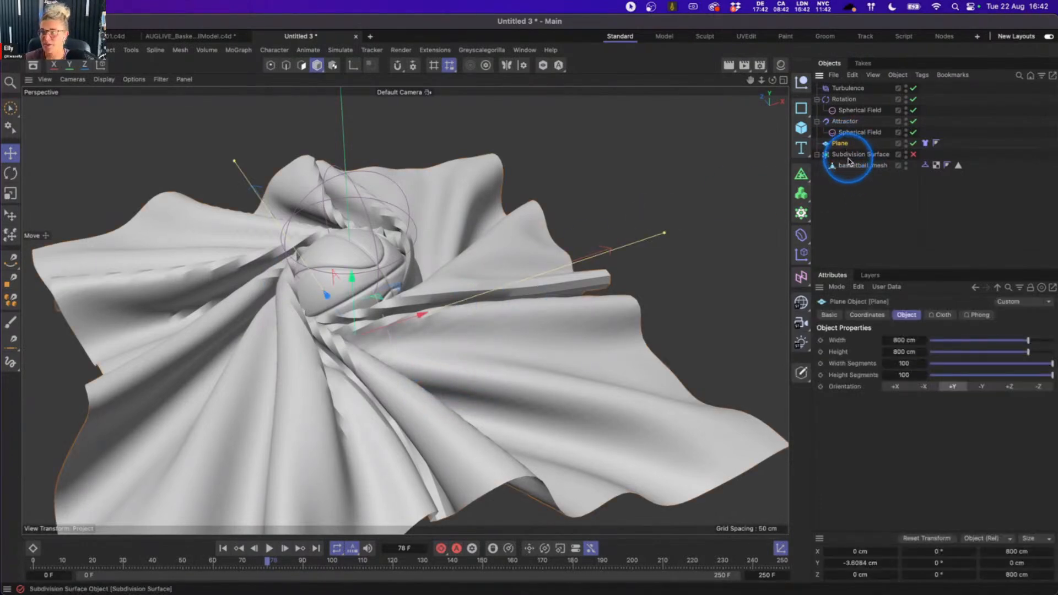
{"action": "left_click", "coordinate": [801, 174]}
{"action": "left_click", "coordinate": [865, 191]}
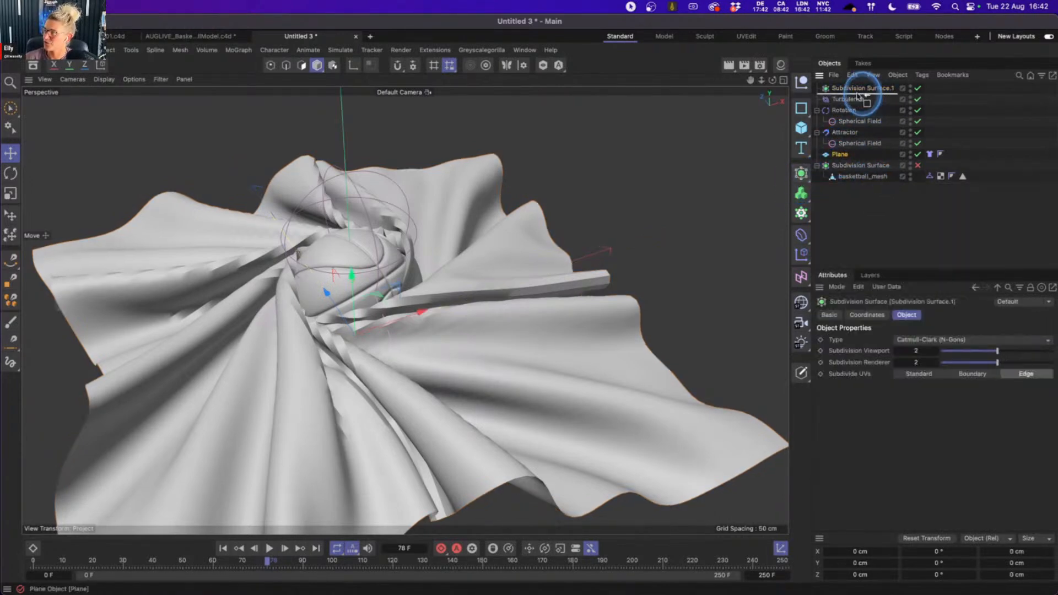
{"action": "left_click_drag", "start_coordinate": [858, 91], "coordinate": [860, 92]}
{"action": "left_click", "coordinate": [716, 176]}
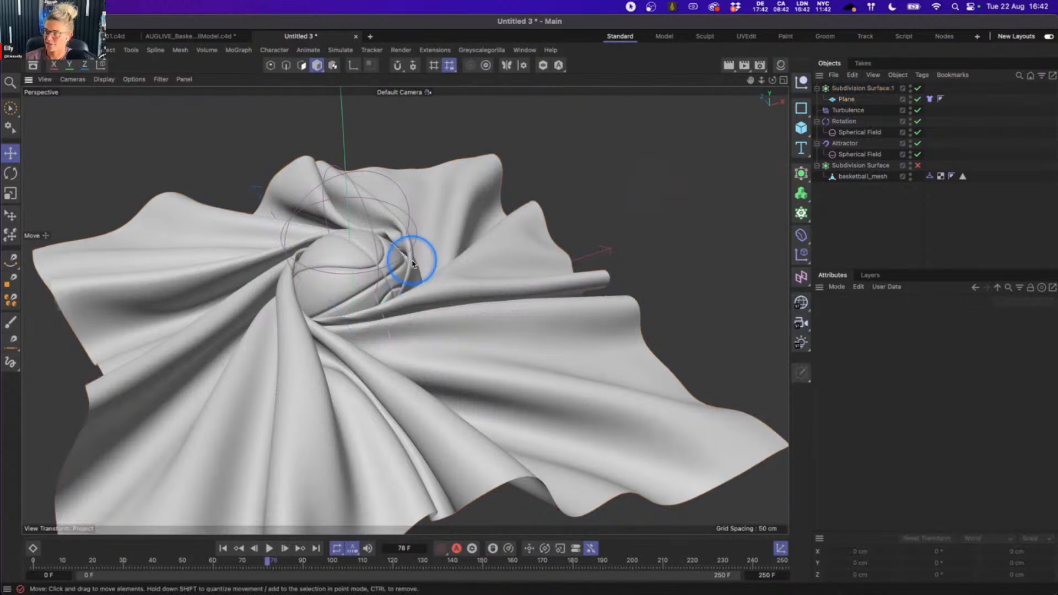
{"action": "left_click_drag", "start_coordinate": [369, 280], "coordinate": [405, 269], "text": "alt"}
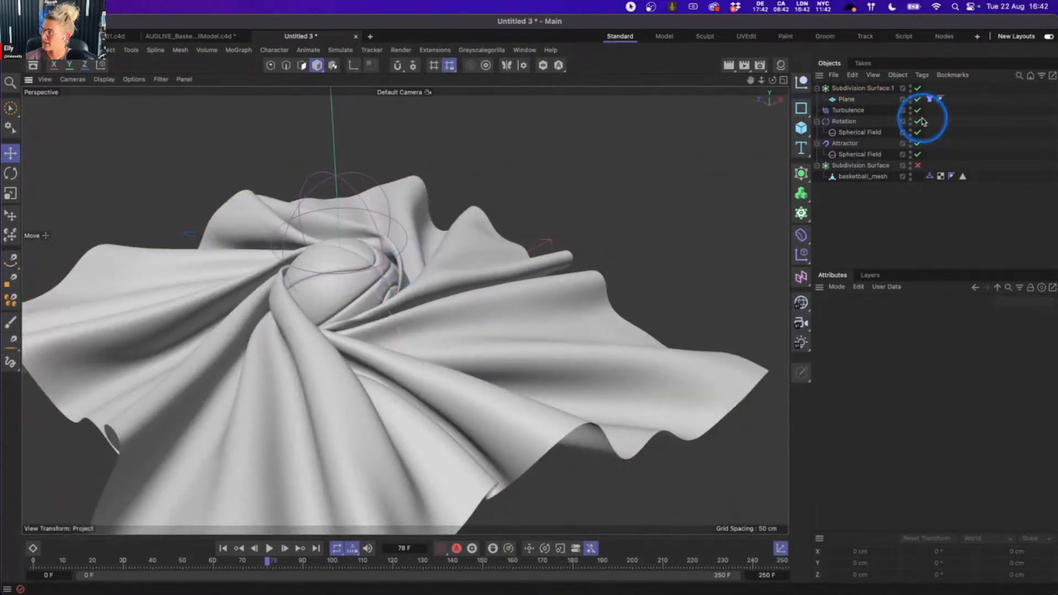
- Hide the Spherical Fields of the Rotation and Attractor forces in the viewport
{"action": "left_click", "coordinate": [910, 131]}
{"action": "left_click", "coordinate": [911, 154]}
{"action": "left_click_drag", "start_coordinate": [388, 280], "coordinate": [442, 289], "text": "alt"}
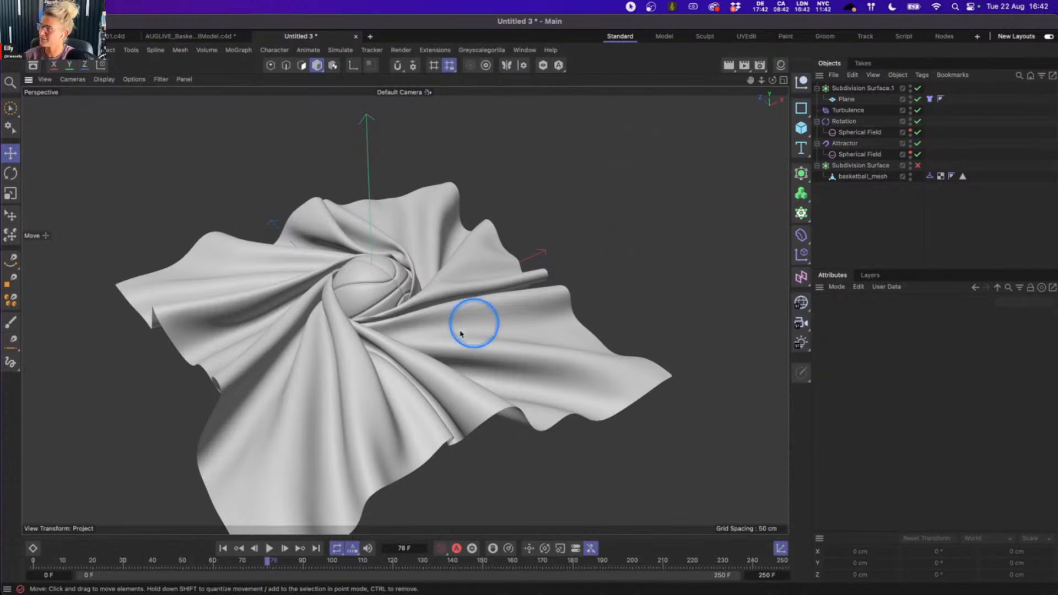
- Replay the smoothed cloth simulation from the start and return to the first frame
{"action": "left_click", "coordinate": [223, 549]}
{"action": "left_click", "coordinate": [270, 548]}
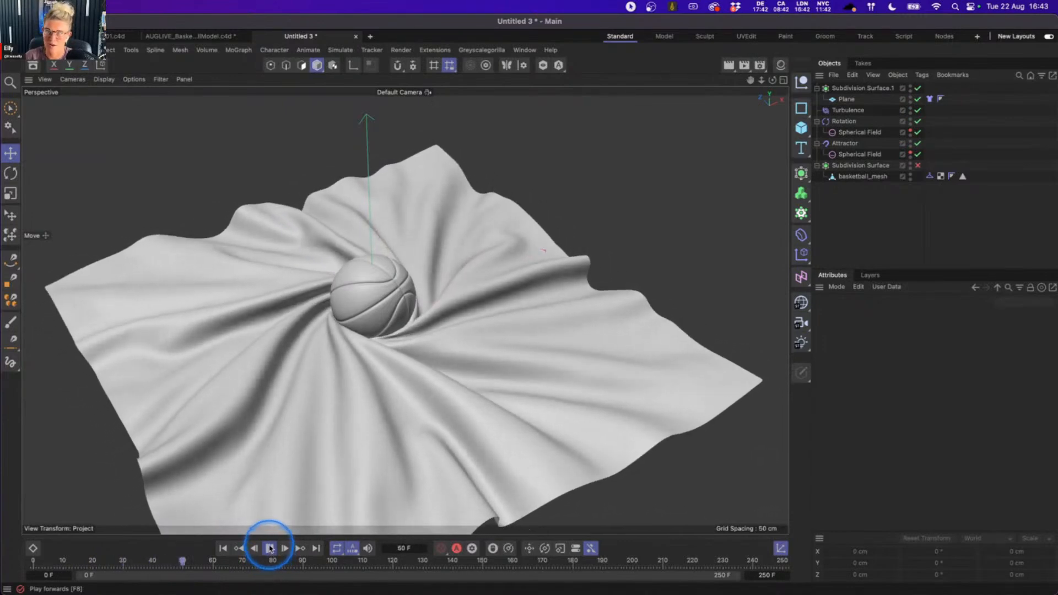
{"action": "left_click", "coordinate": [269, 548]}
{"action": "left_click", "coordinate": [223, 548]}
{"action": "left_click", "coordinate": [418, 444]}
- Disable the cloth plane's Subdivision Surface and keyframe the cloth's Target Length at 100 % on frame 0
{"action": "left_click", "coordinate": [917, 89]}
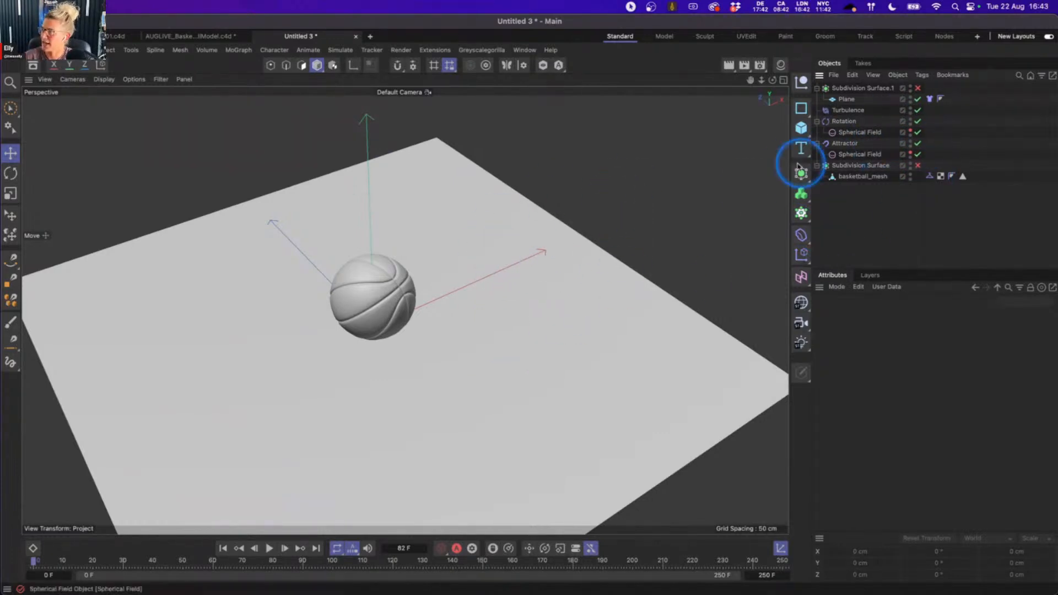
{"action": "left_click", "coordinate": [930, 98]}
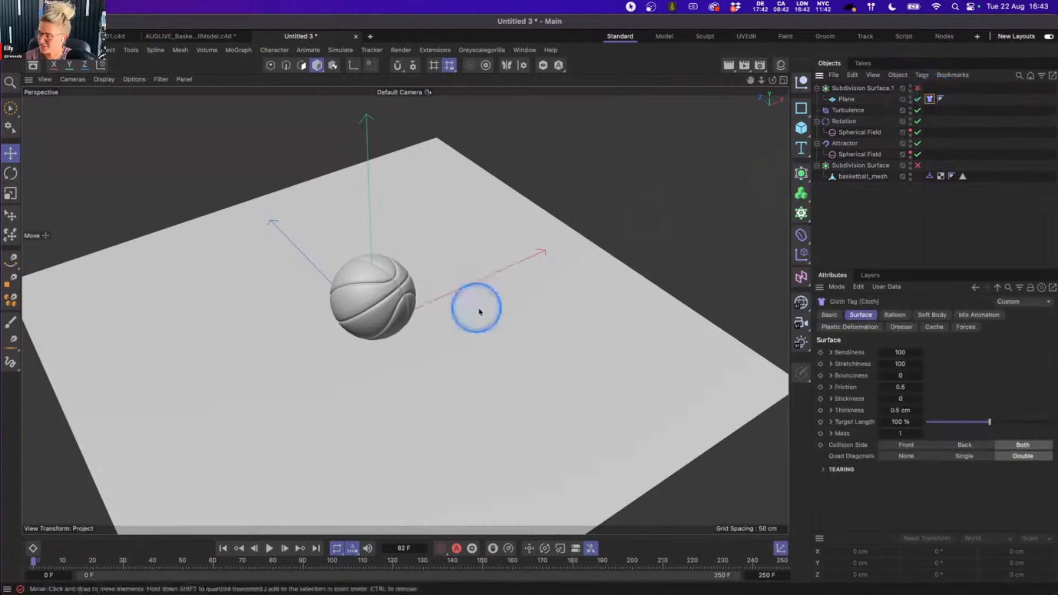
{"action": "scroll", "coordinate": [551, 352], "scroll_direction": "down", "scroll_amount": 2}
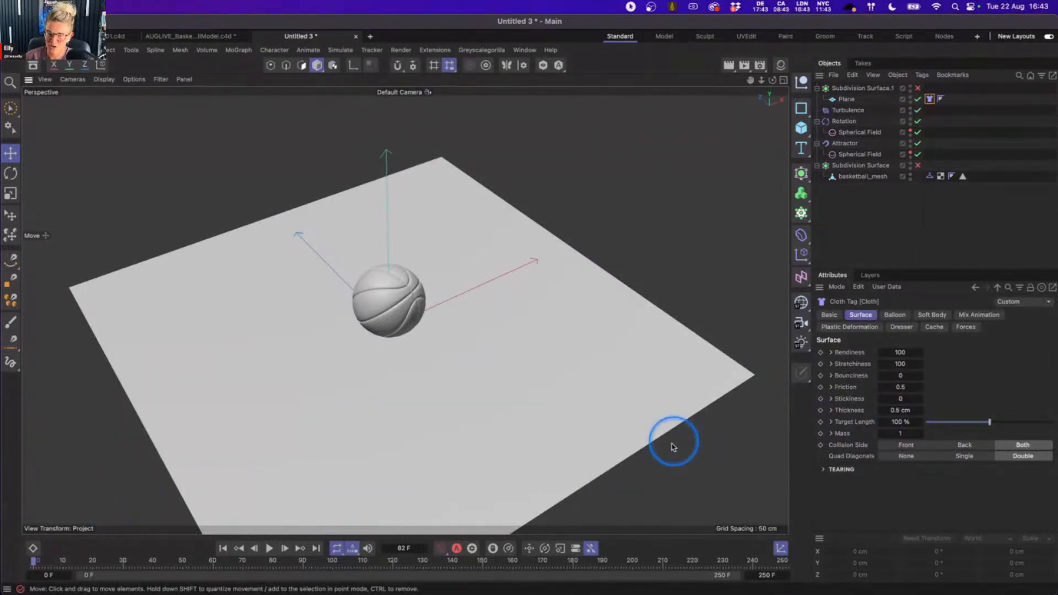
{"action": "left_click", "coordinate": [820, 422]}
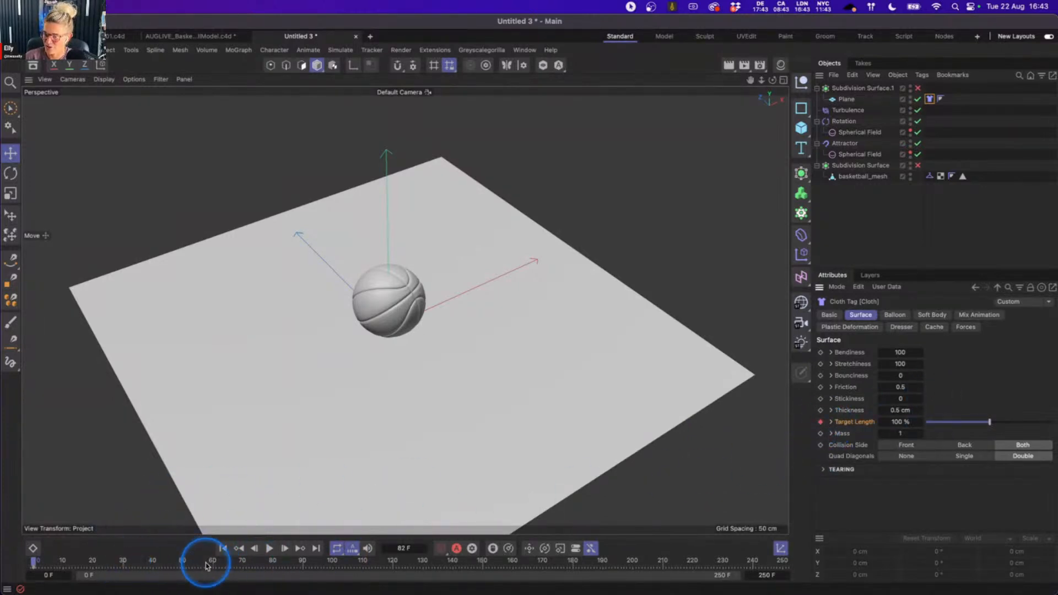
- Keyframe the cloth's Target Length at 125 % on frame 30
{"action": "left_click", "coordinate": [123, 562]}
{"action": "left_click", "coordinate": [922, 423]}
{"action": "type", "text": "125"}
{"action": "left_click", "coordinate": [820, 422]}
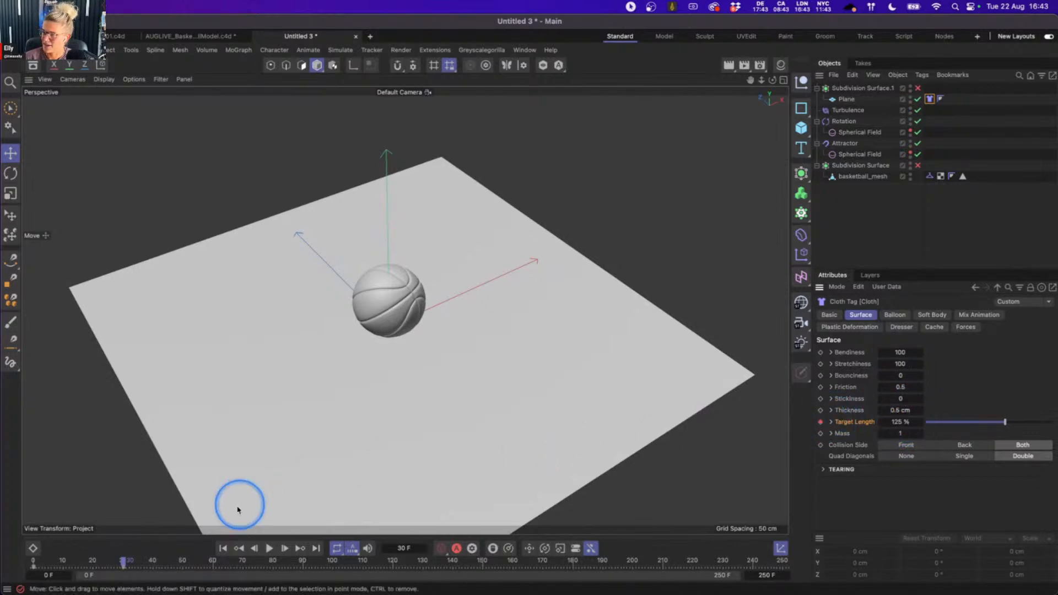
- Preview the cloth simulation from the first frame with the animated Target Length, stopping at frame 82
{"action": "left_click", "coordinate": [224, 549]}
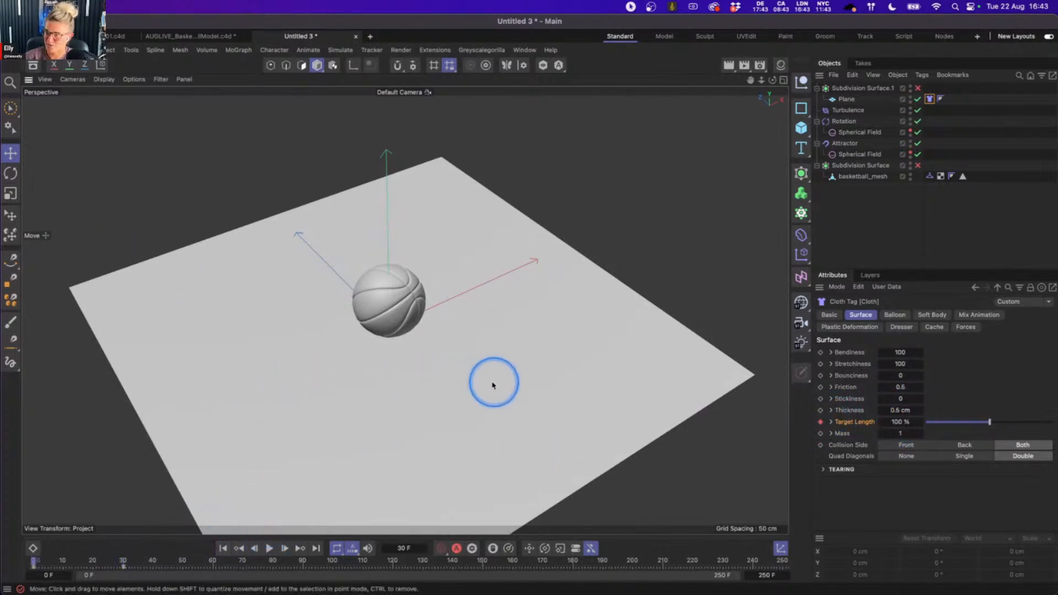
{"action": "middle_click_drag", "start_coordinate": [478, 390], "coordinate": [457, 358], "text": "alt"}
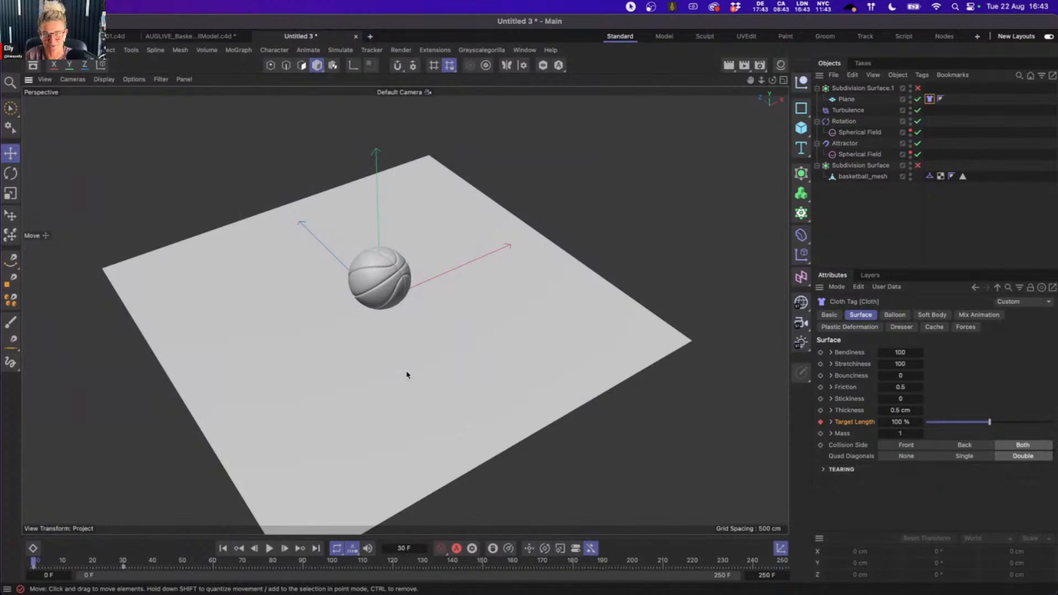
{"action": "left_click", "coordinate": [269, 548]}
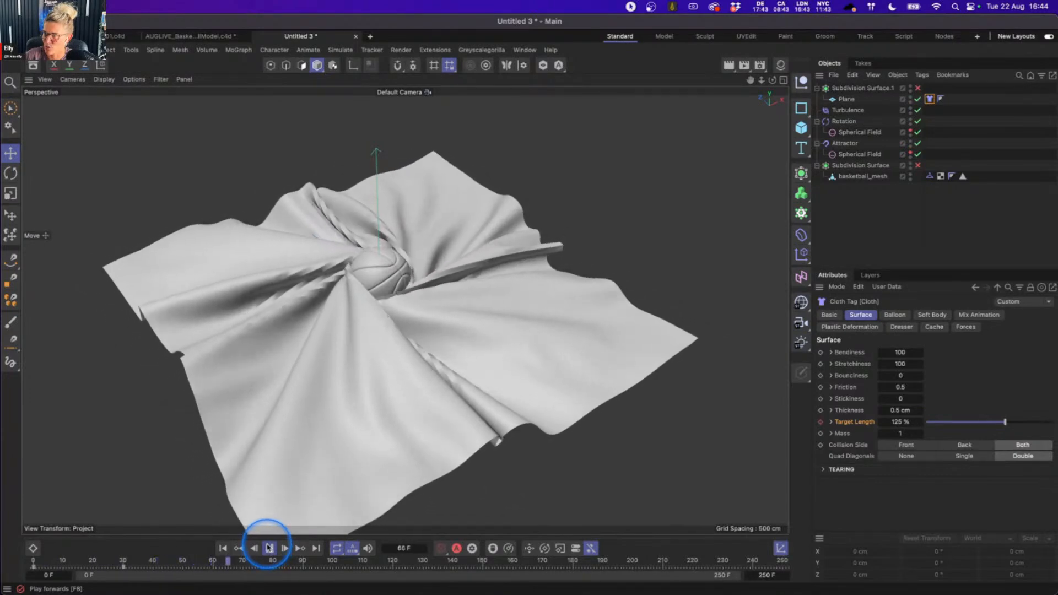
{"action": "left_click", "coordinate": [271, 547]}
- Re-enable the cloth plane's Subdivision Surface and inspect the smoothed folds from several angles, returning to the first frame
{"action": "left_click", "coordinate": [732, 214]}
{"action": "left_click", "coordinate": [917, 87]}
{"action": "left_click_drag", "start_coordinate": [400, 305], "coordinate": [331, 303], "text": "alt"}
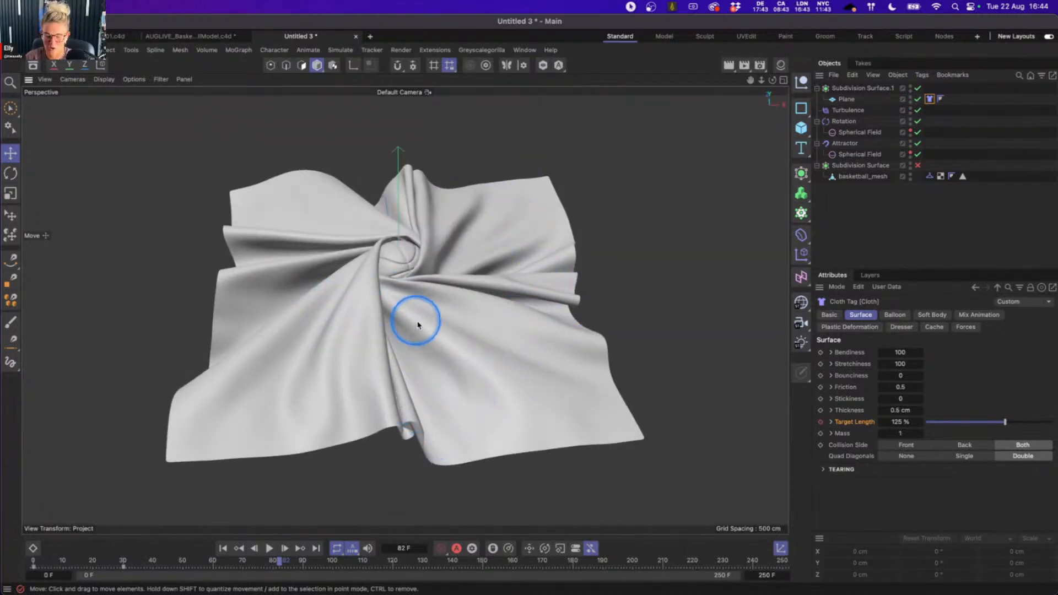
{"action": "left_click_drag", "start_coordinate": [416, 304], "coordinate": [380, 387], "text": "alt"}
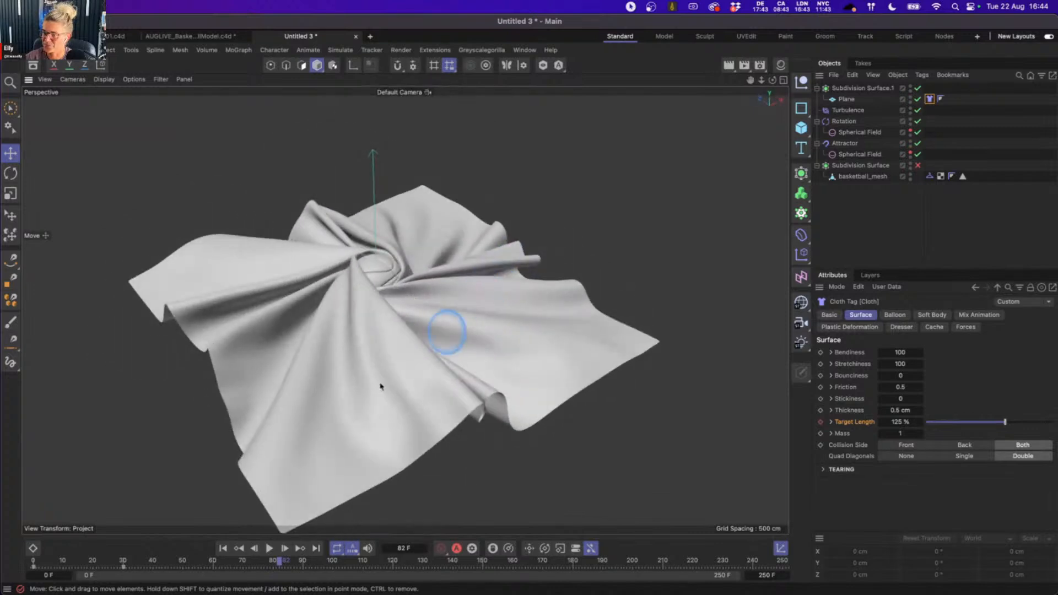
{"action": "left_click", "coordinate": [223, 548]}
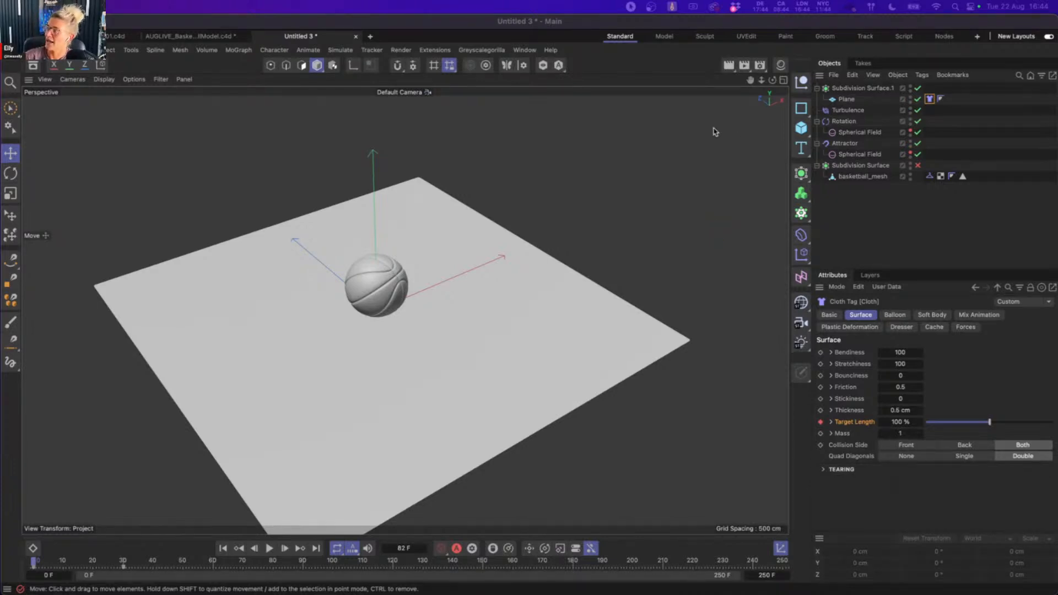
- Look up the Bake as Alembic option for the cloth plane's Subdivision Surface without applying it
{"action": "left_click", "coordinate": [852, 91]}
{"action": "right_click", "coordinate": [850, 92]}
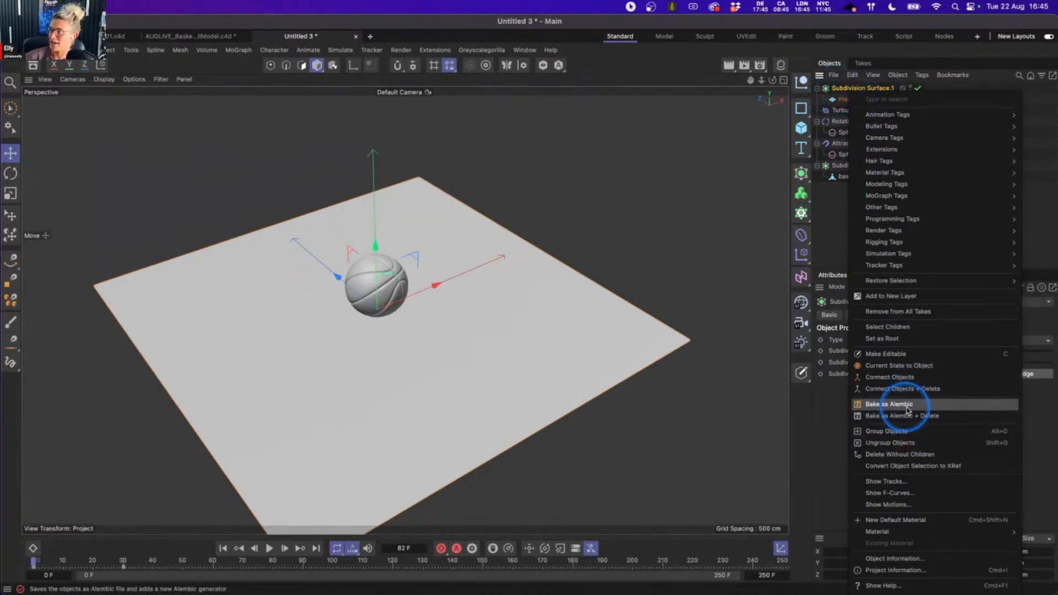
{"action": "left_click", "coordinate": [843, 229]}
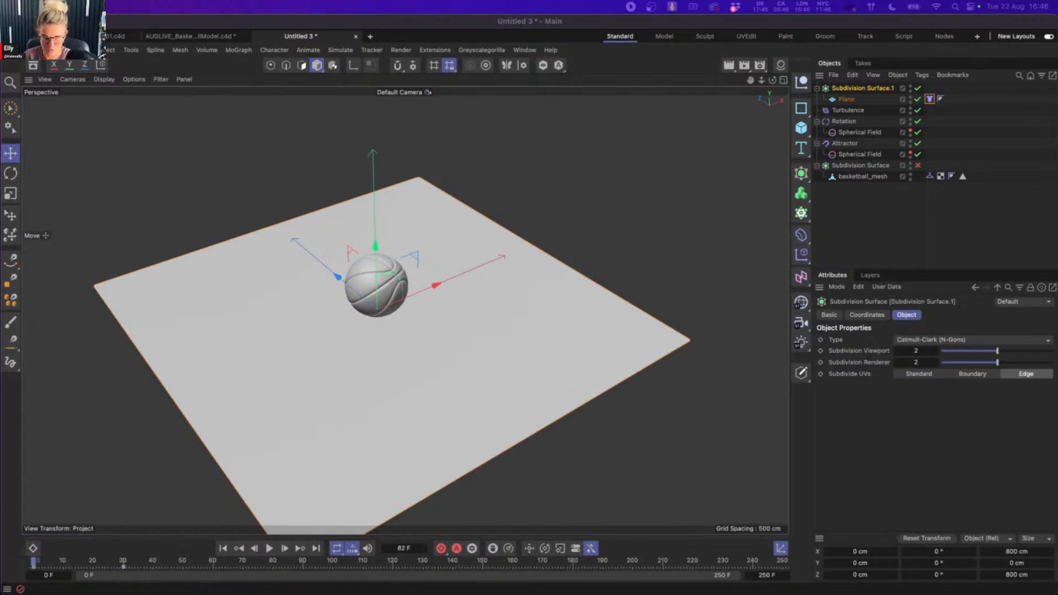
{"action": "mouse_move", "coordinate": [298, 580]}
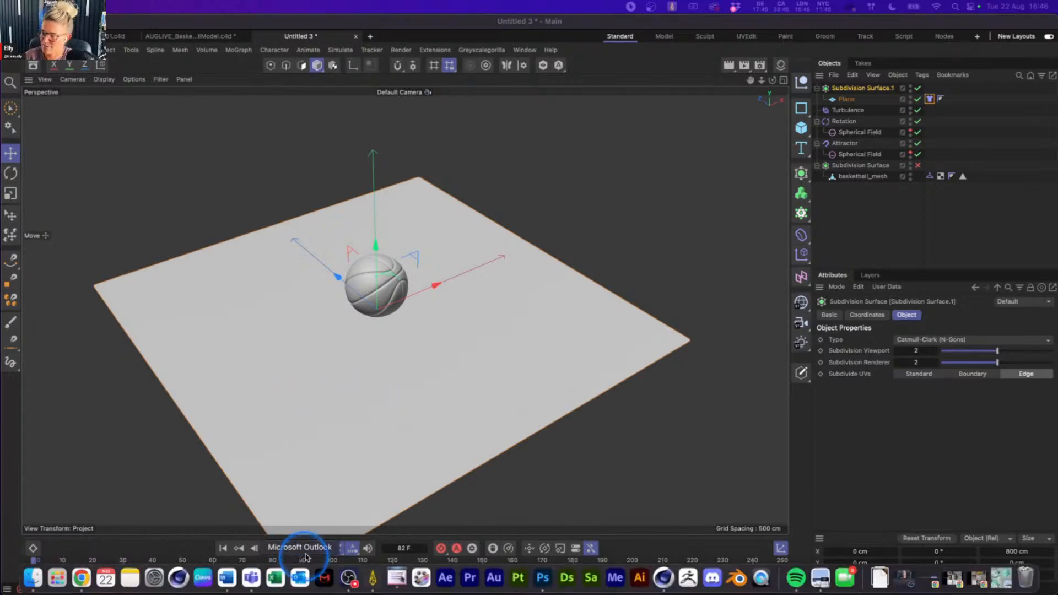
- Review the reference image dsfzsfegr.jpg and put it away again
{"action": "mouse_move", "coordinate": [894, 591]}
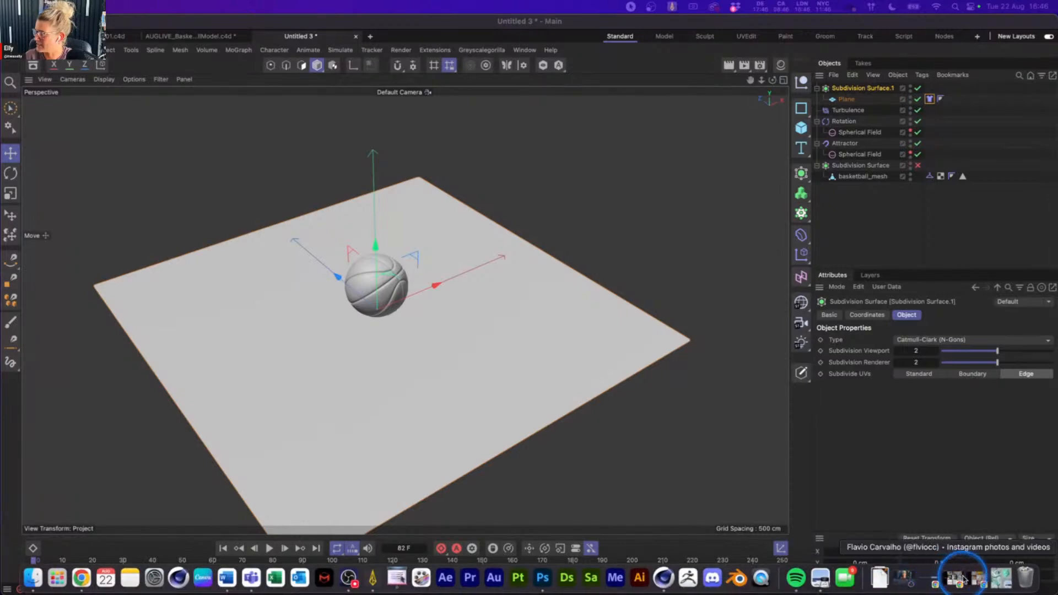
{"action": "left_click", "coordinate": [1001, 578]}
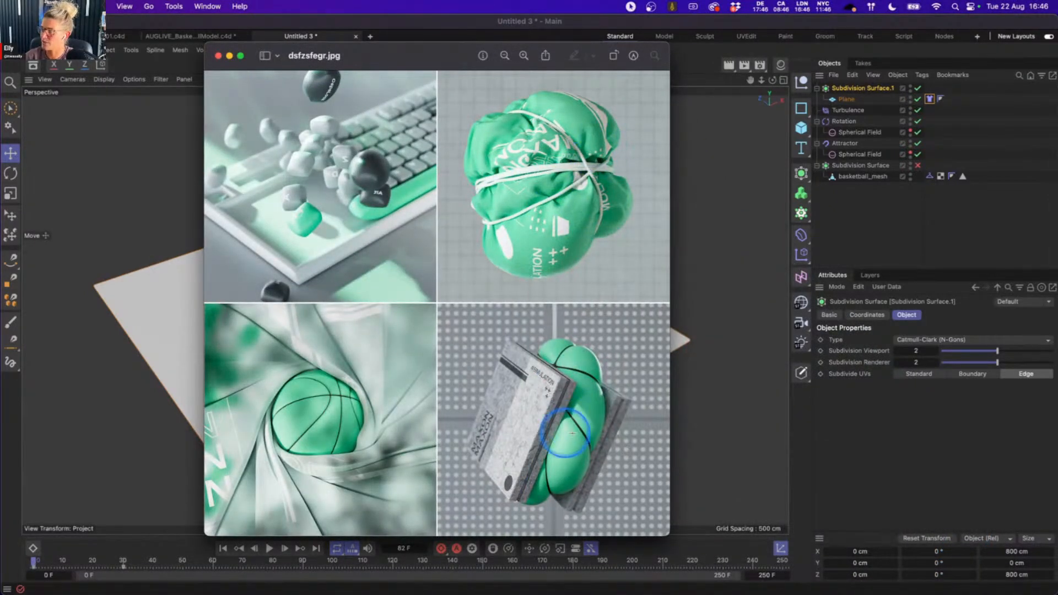
{"action": "left_click", "coordinate": [229, 57]}
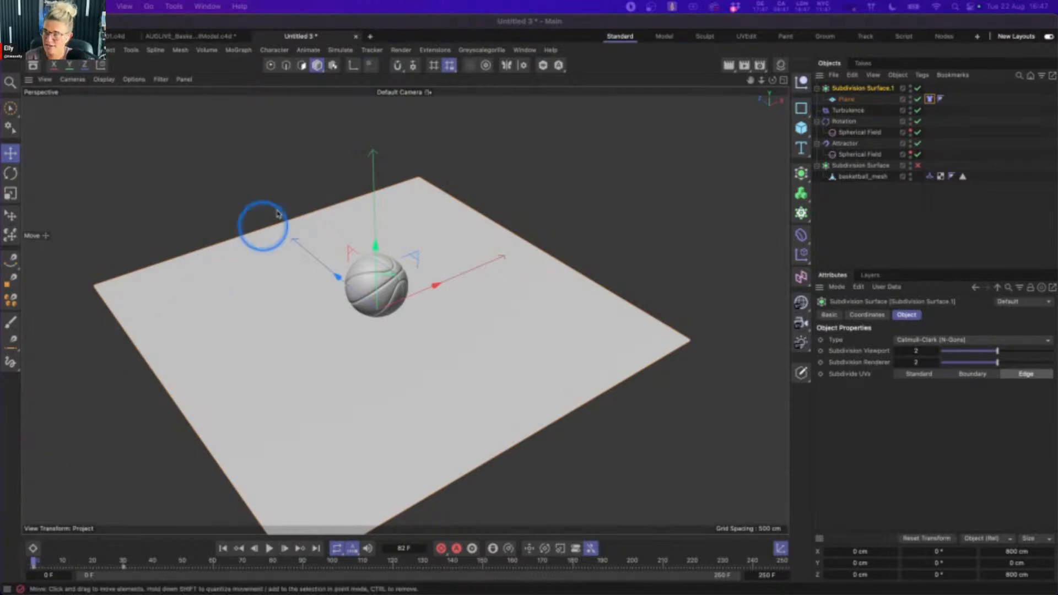
- Start a new project and add a sphere primitive
{"action": "left_click", "coordinate": [370, 36]}
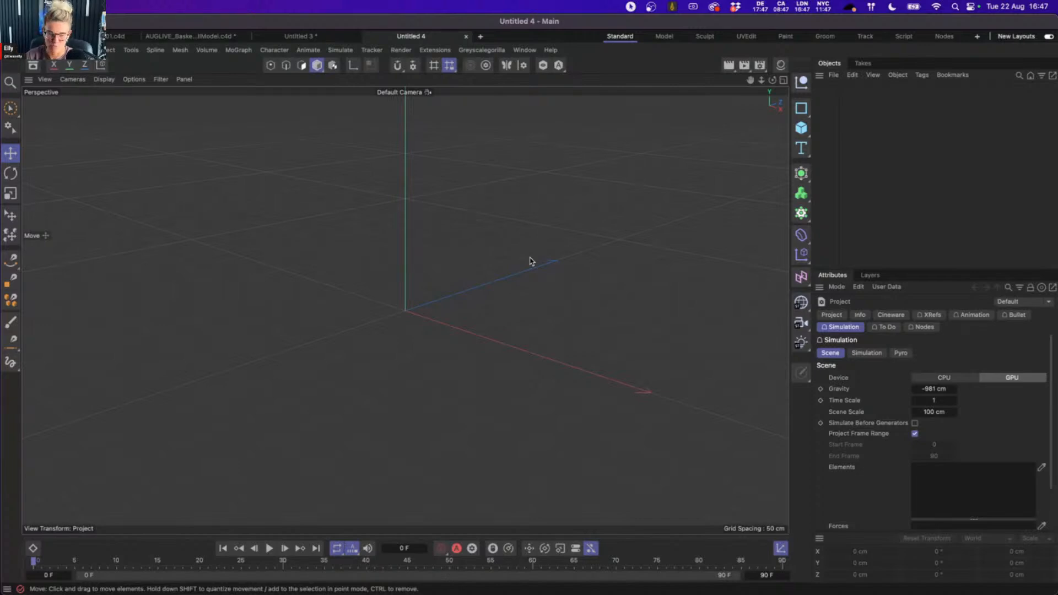
{"action": "left_click", "coordinate": [801, 128]}
{"action": "left_click", "coordinate": [931, 186]}
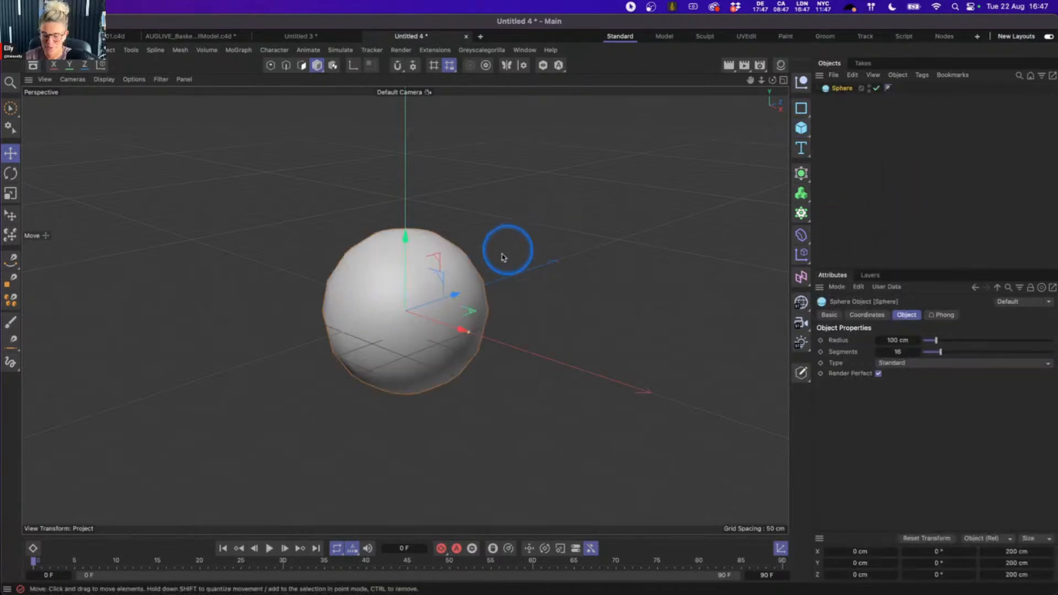
- Display the sphere with its polygon lines and hide the grid in the viewport
{"action": "double_click", "coordinate": [903, 352]}
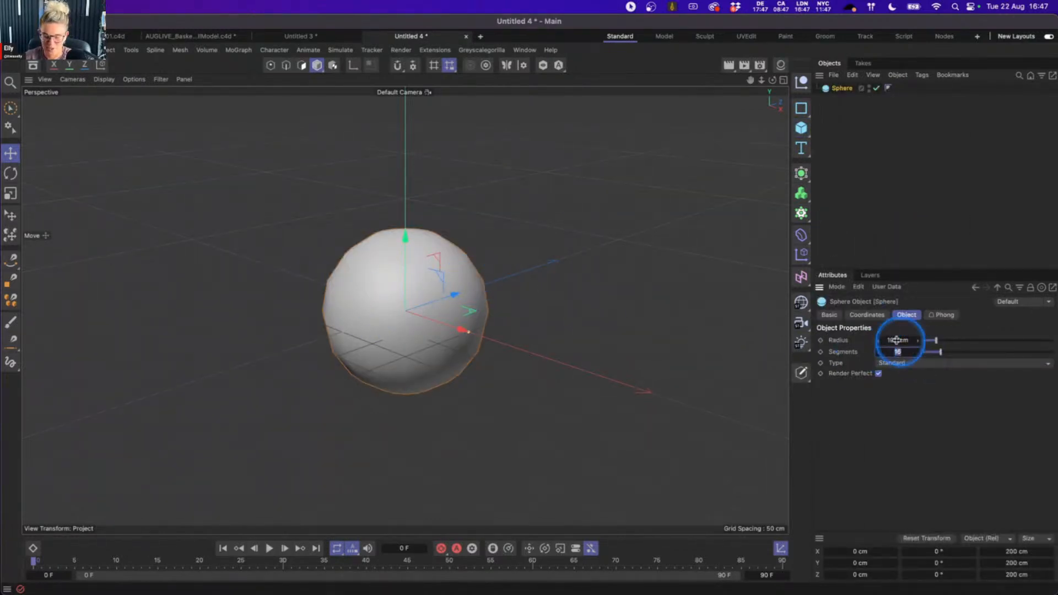
{"action": "left_click", "coordinate": [829, 192]}
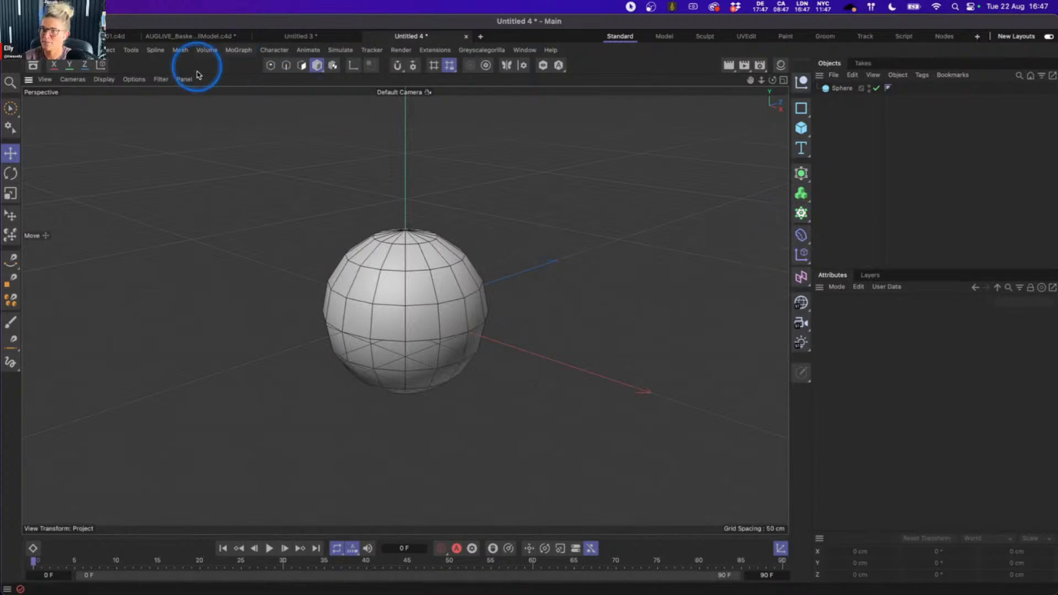
{"action": "left_click", "coordinate": [165, 79]}
{"action": "left_click", "coordinate": [186, 150]}
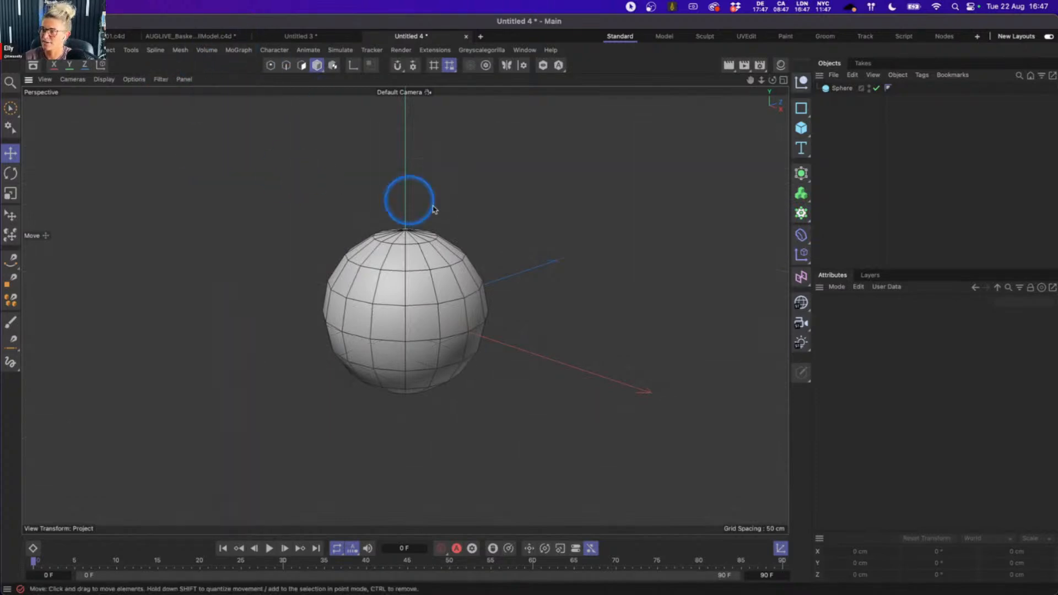
- Set the sphere's segments to 128 and inspect the mesh around its upper pole
{"action": "left_click", "coordinate": [838, 89]}
{"action": "double_click", "coordinate": [905, 353]}
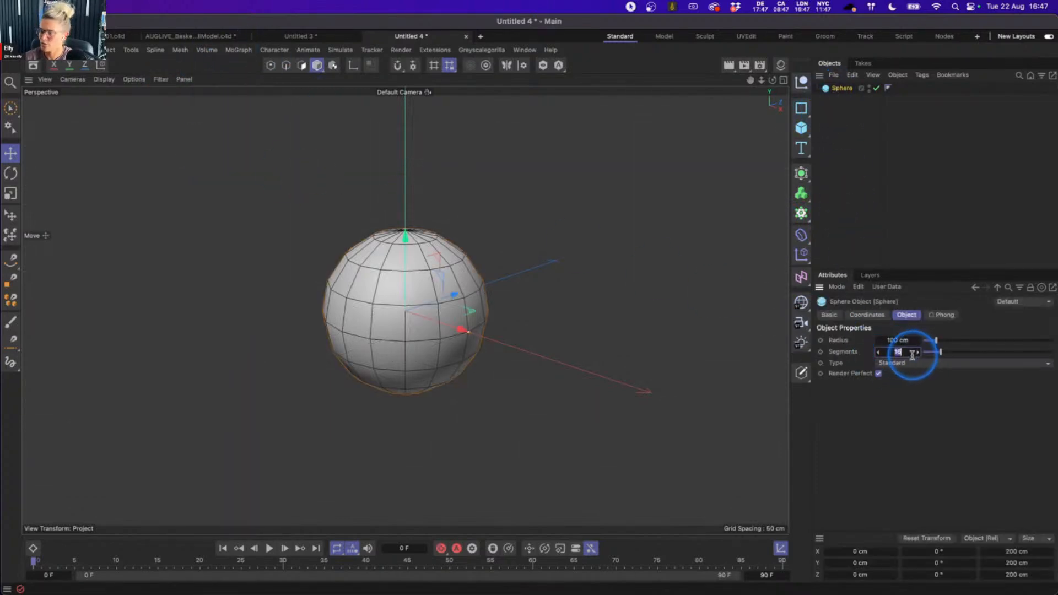
{"action": "type", "text": "128"}
{"action": "key", "text": "Return"}
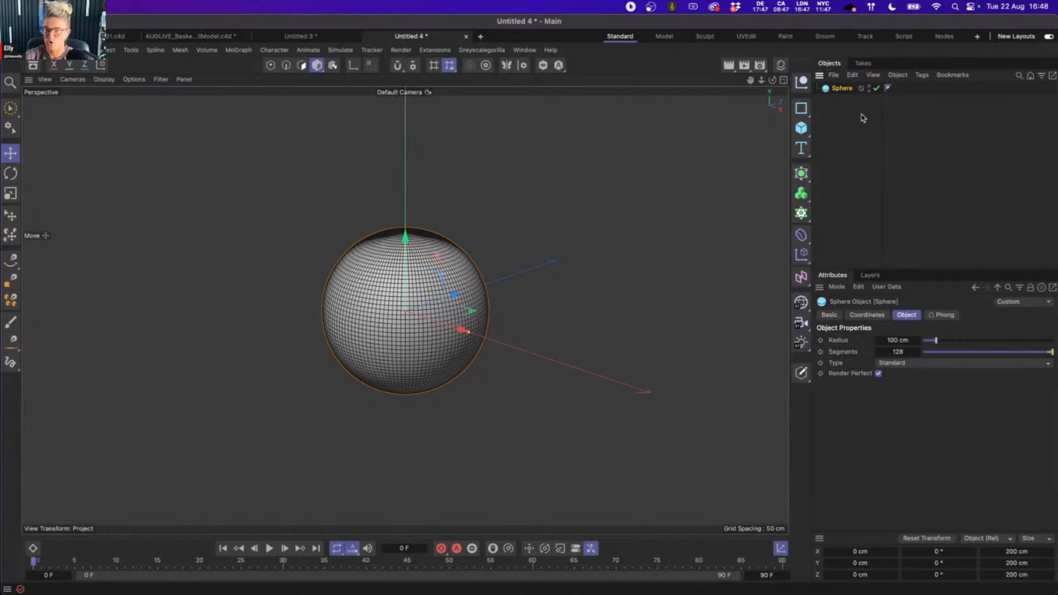
{"action": "left_click_drag", "start_coordinate": [409, 239], "coordinate": [424, 294], "text": "alt"}
{"action": "right_click_drag", "start_coordinate": [409, 225], "coordinate": [535, 176], "text": "alt"}
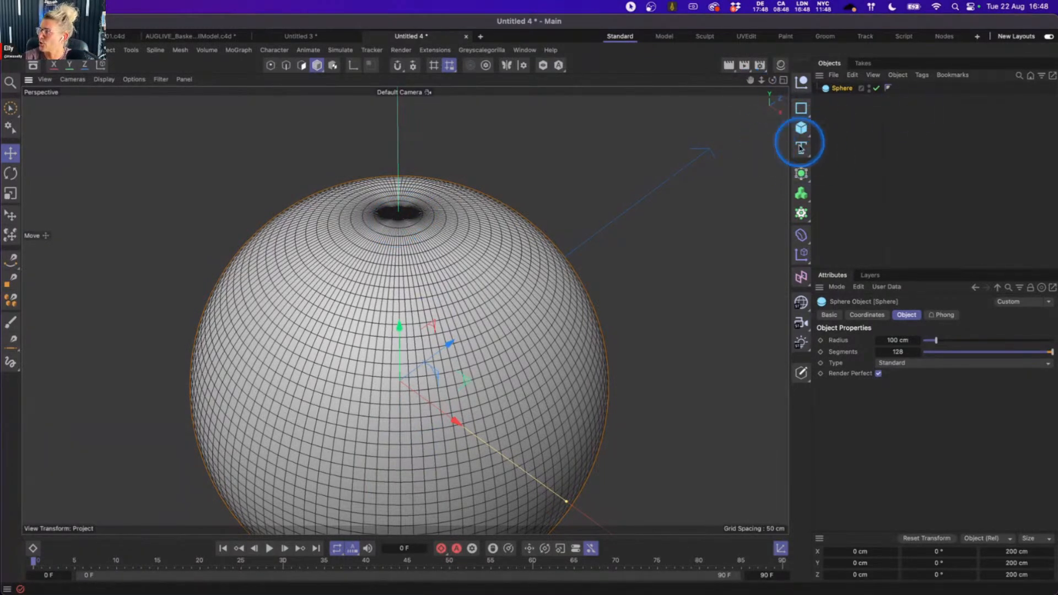
- Add a Remesh generator as the parent of the sphere
{"action": "left_click", "coordinate": [802, 173]}
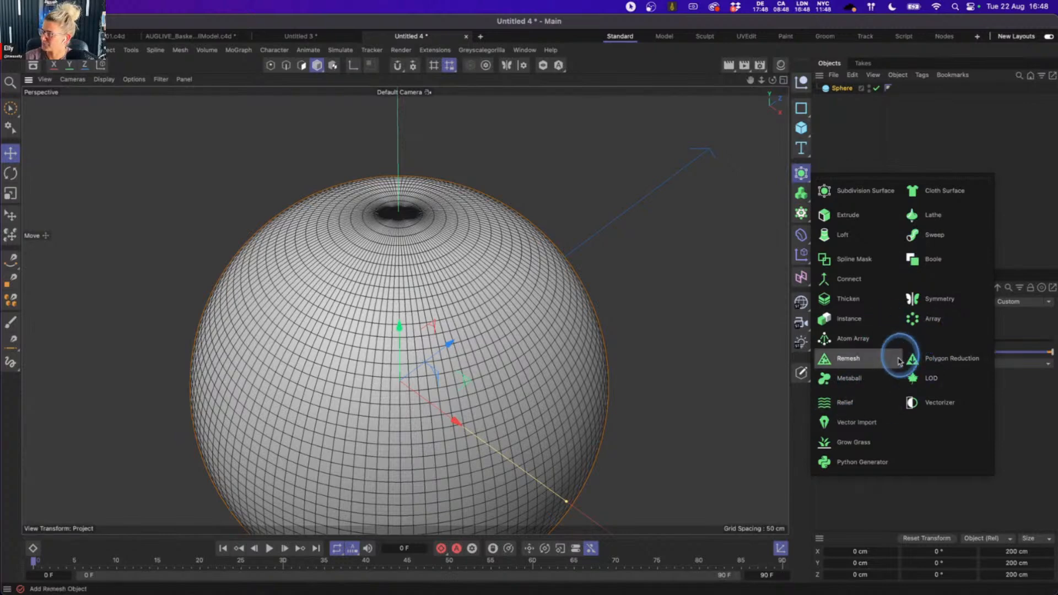
{"action": "left_click", "coordinate": [860, 359]}
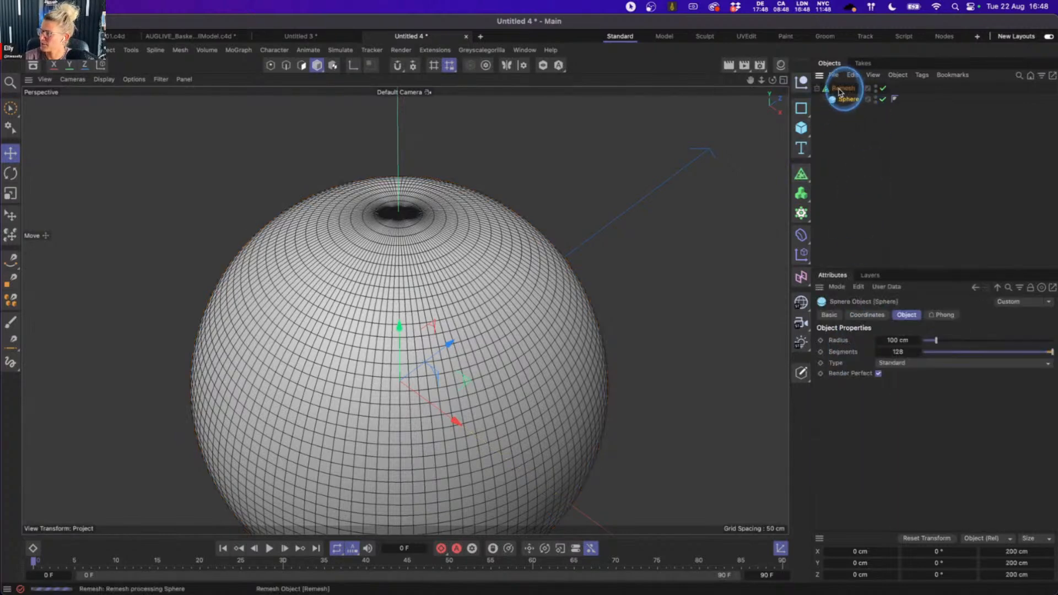
{"action": "left_click_drag", "start_coordinate": [842, 93], "coordinate": [842, 91]}
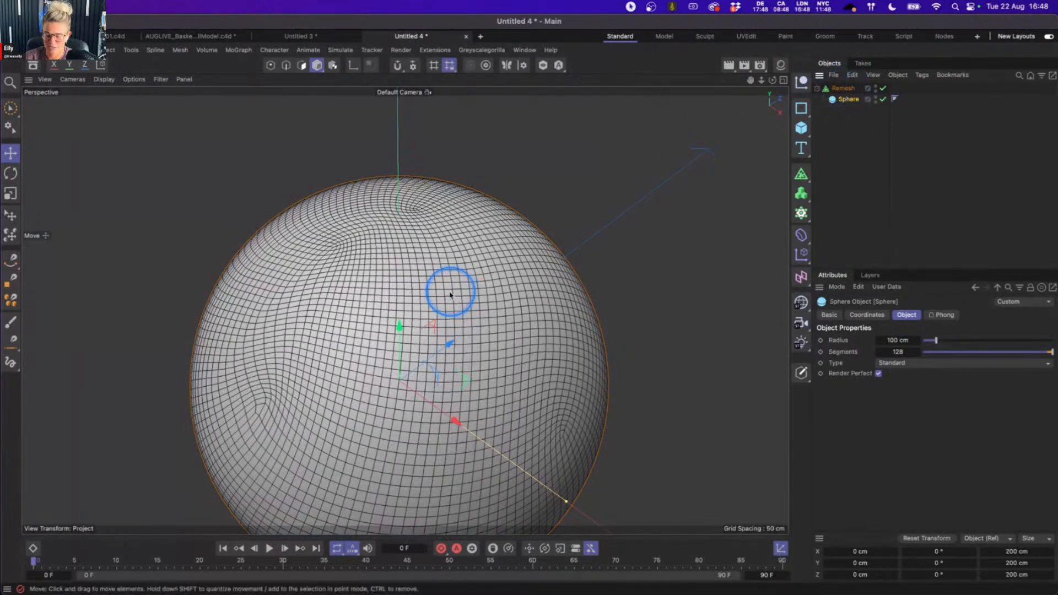
- Enable Symmetric X, Symmetric Y and Symmetric Z on the Remesh generator and check the new topology
{"action": "left_click_drag", "start_coordinate": [448, 290], "coordinate": [451, 266], "text": "alt"}
{"action": "right_click_drag", "start_coordinate": [452, 266], "coordinate": [443, 311], "text": "alt"}
{"action": "left_click", "coordinate": [849, 92]}
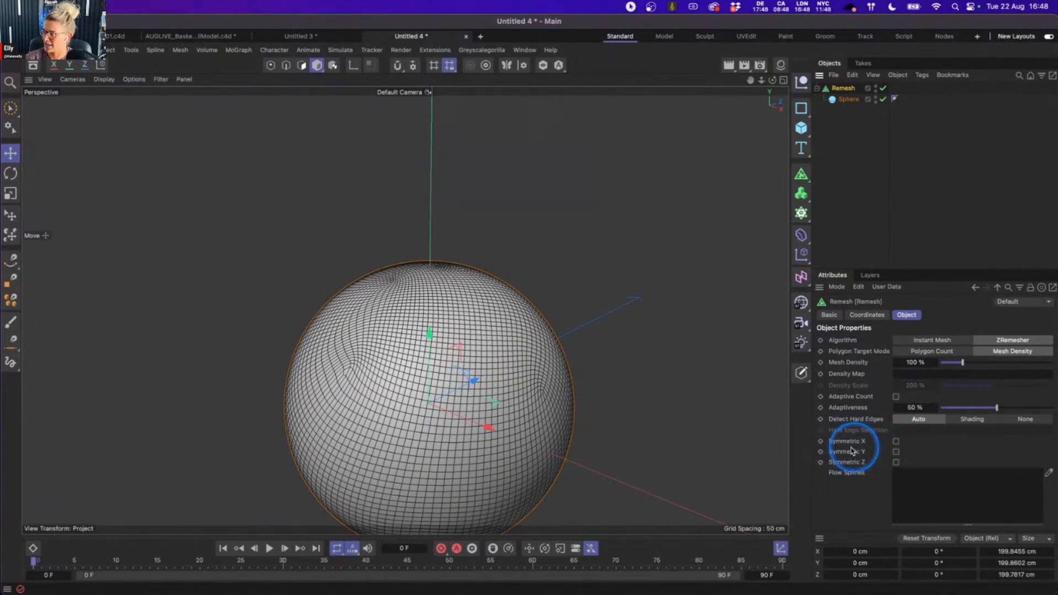
{"action": "left_click", "coordinate": [896, 442]}
{"action": "left_click", "coordinate": [895, 451]}
{"action": "left_click", "coordinate": [896, 463]}
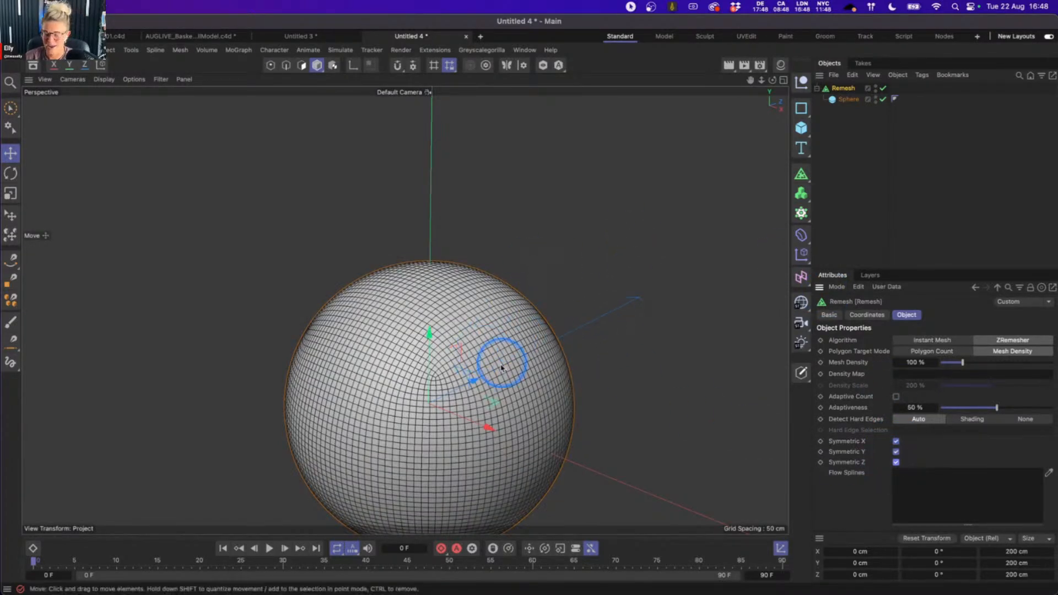
{"action": "middle_click_drag", "start_coordinate": [509, 378], "coordinate": [507, 341], "text": "alt"}
{"action": "left_click_drag", "start_coordinate": [508, 343], "coordinate": [531, 319], "text": "alt"}
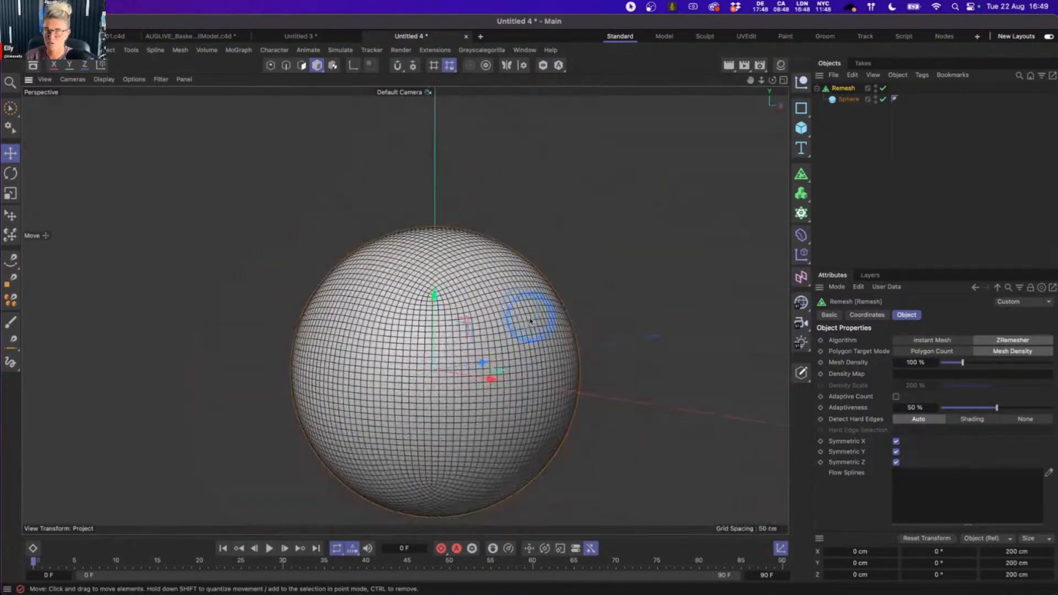
- Convert the Remesh and its sphere into one polygon object with Connect Objects + Delete and rename it bubble
{"action": "right_click", "coordinate": [844, 88]}
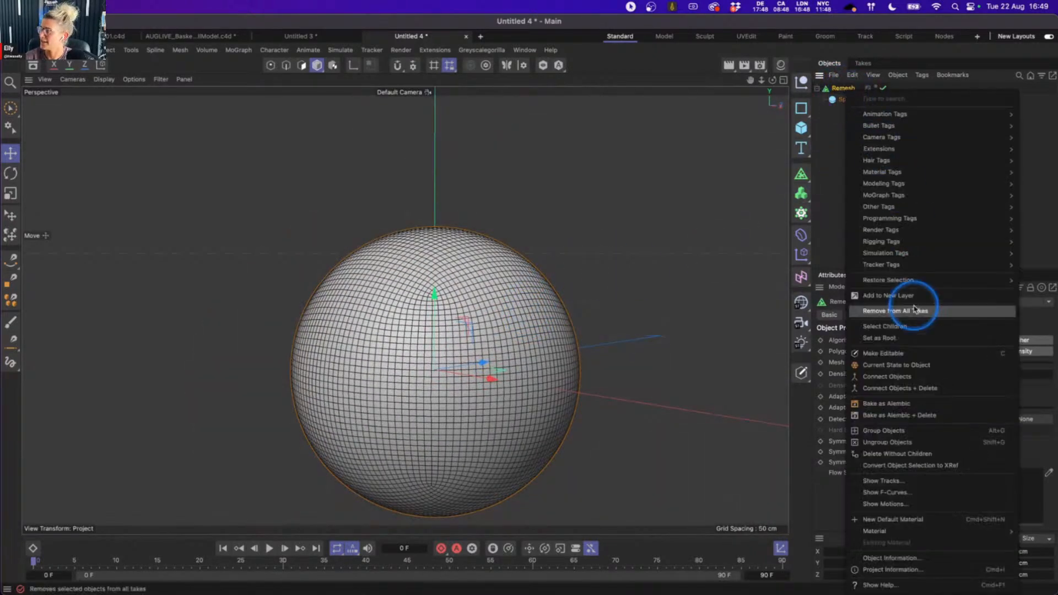
{"action": "left_click", "coordinate": [927, 389]}
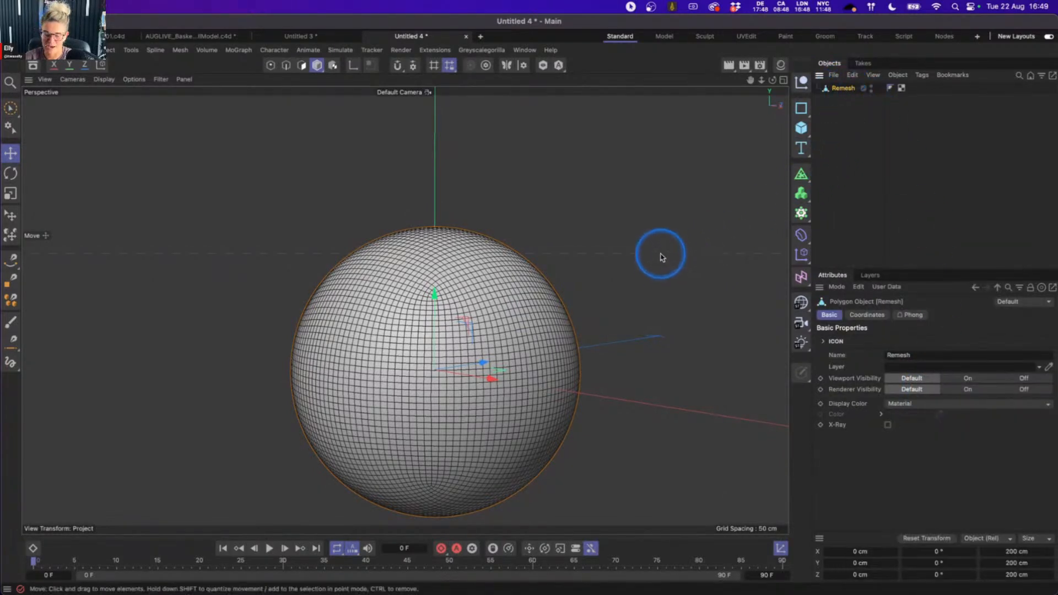
{"action": "double_click", "coordinate": [843, 89]}
{"action": "type", "text": "bu"}
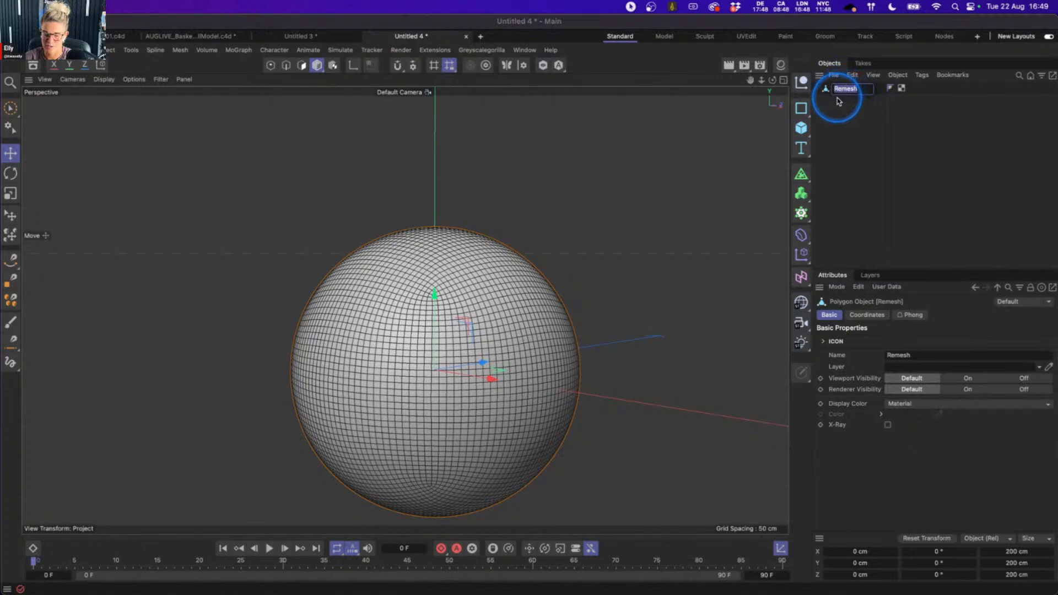
{"action": "type", "text": "bble"}
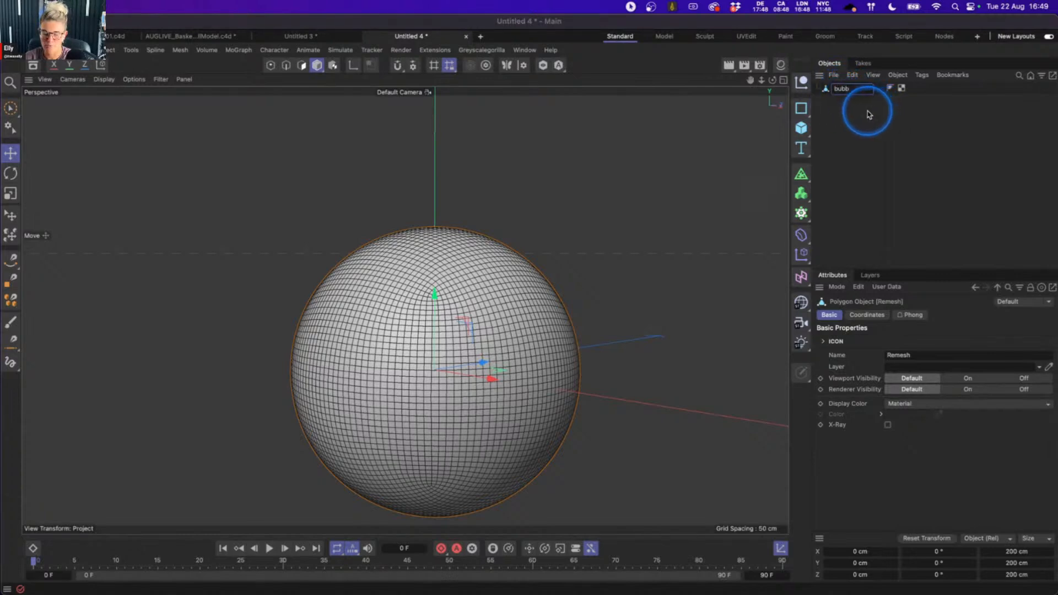
{"action": "left_click", "coordinate": [904, 150]}
- Inspect the bubble mesh and switch the viewport to Gouraud shading without polygon lines
{"action": "middle_click_drag", "start_coordinate": [450, 373], "coordinate": [442, 336], "text": "alt"}
{"action": "left_click_drag", "start_coordinate": [443, 336], "coordinate": [436, 362], "text": "alt"}
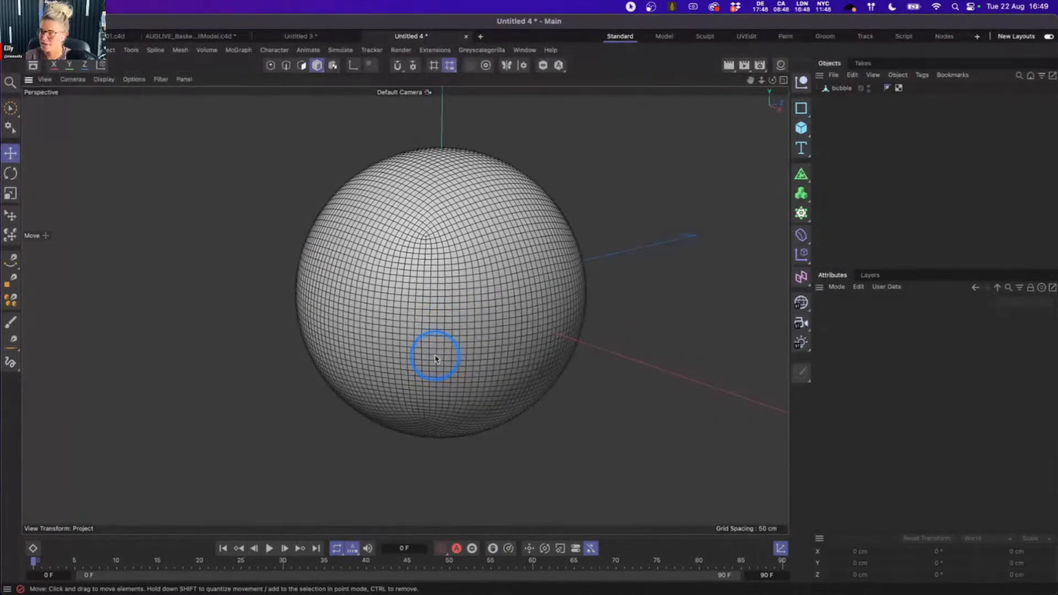
{"action": "key", "text": "n"}
{"action": "key", "text": "a"}
{"action": "middle_click_drag", "start_coordinate": [475, 302], "coordinate": [464, 329], "text": "alt"}
{"action": "right_click_drag", "start_coordinate": [472, 325], "coordinate": [463, 320], "text": "alt"}
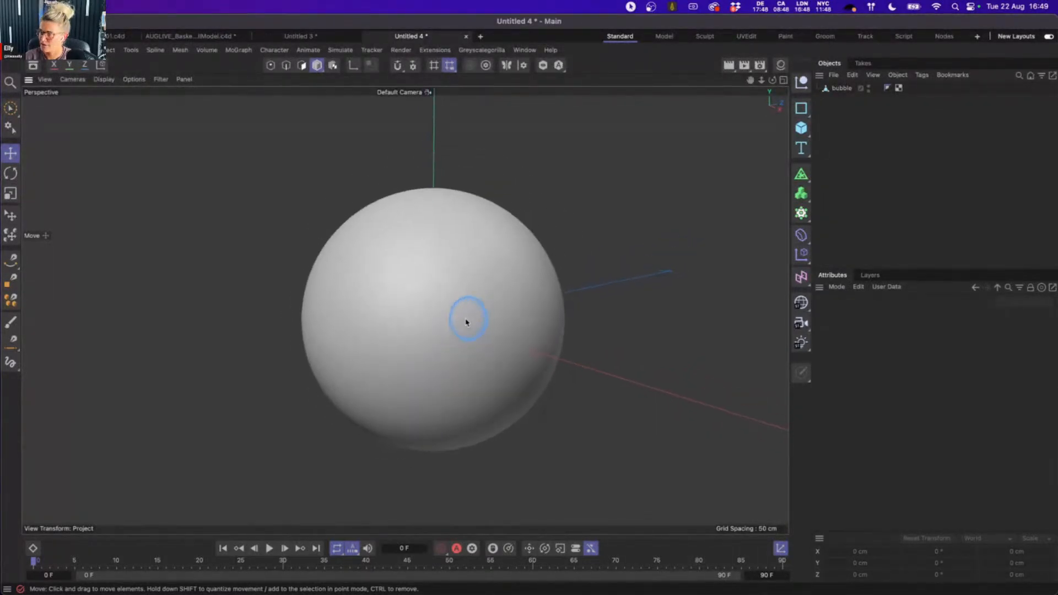
{"action": "middle_click_drag", "start_coordinate": [462, 322], "coordinate": [437, 307], "text": "alt"}
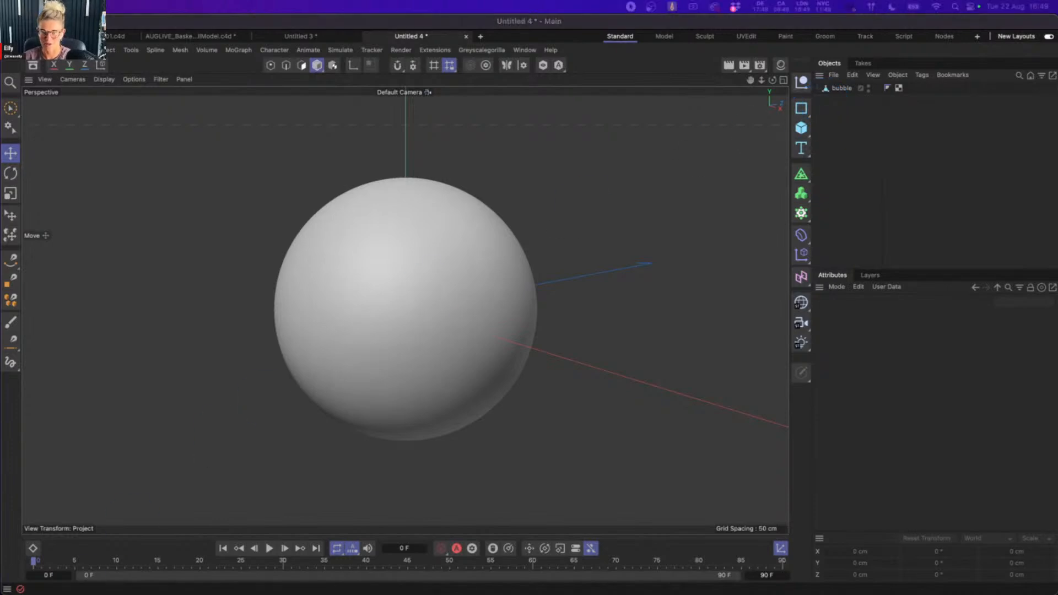
- Add a Balloon simulation tag to the bubble object
{"action": "left_click", "coordinate": [842, 90]}
{"action": "right_click", "coordinate": [843, 89]}
{"action": "type", "text": "c"}
{"action": "key", "text": "BackSpace"}
{"action": "type", "text": "bal"}
{"action": "mouse_move", "coordinate": [885, 125]}
{"action": "left_click", "coordinate": [829, 124]}
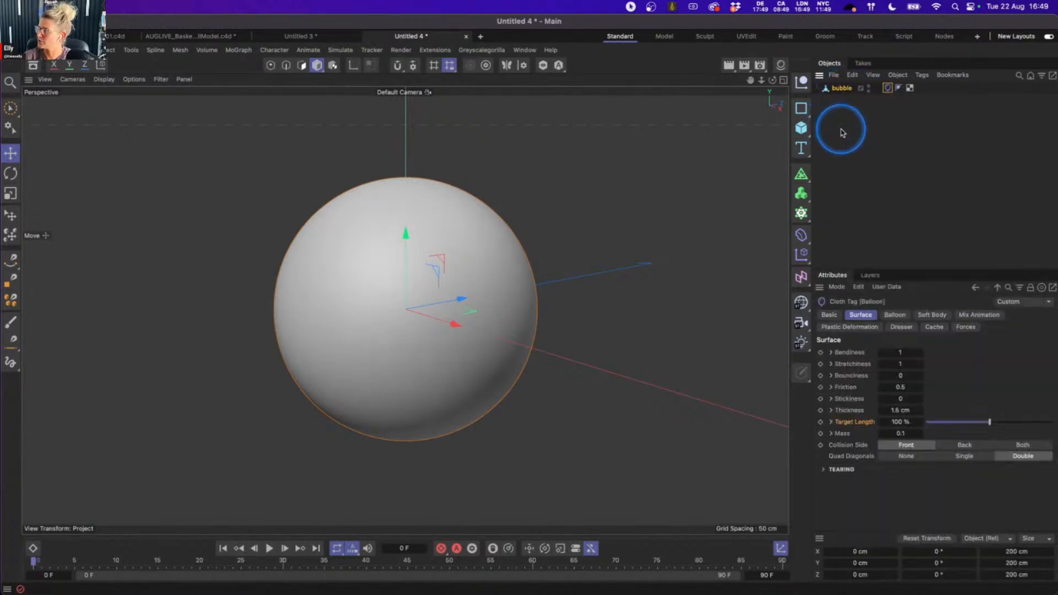
- Set the Balloon tag's surface Bendiness to 100 and Stretchiness to 100
{"action": "left_click", "coordinate": [903, 352]}
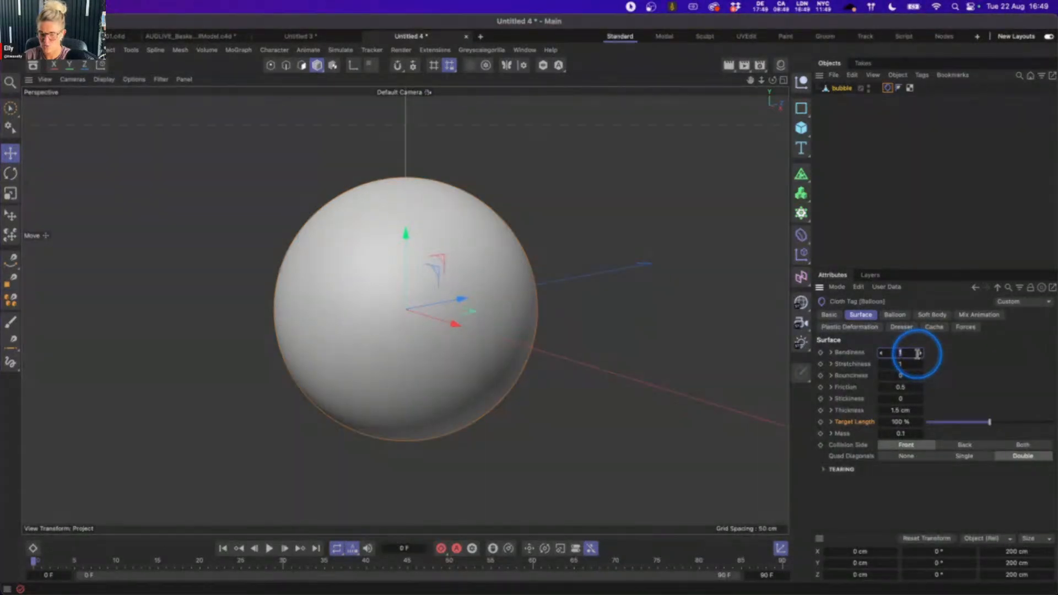
{"action": "type", "text": "100"}
{"action": "left_click", "coordinate": [913, 364]}
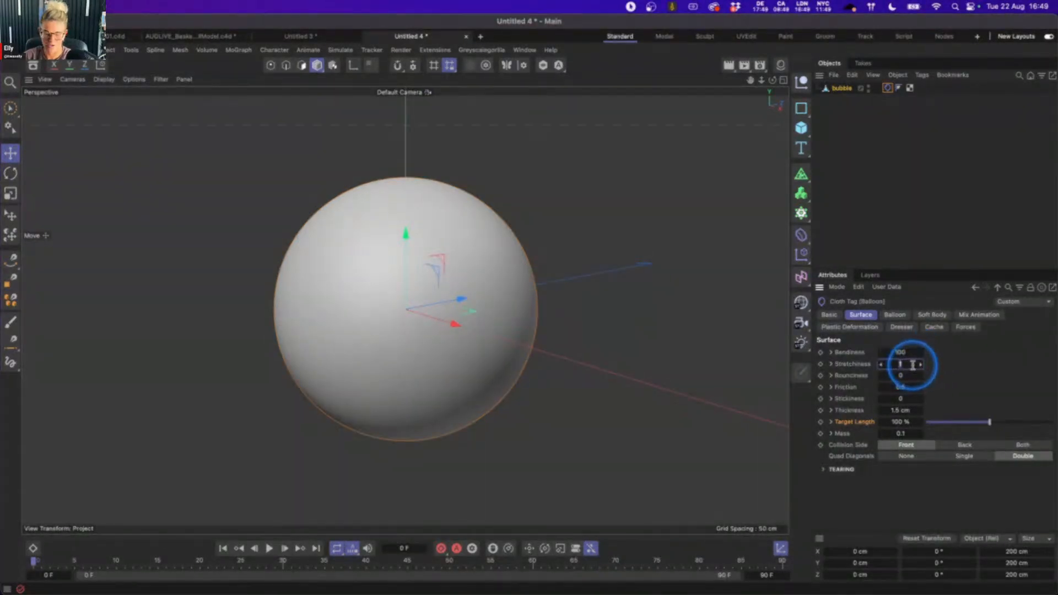
{"action": "double_click", "coordinate": [905, 365]}
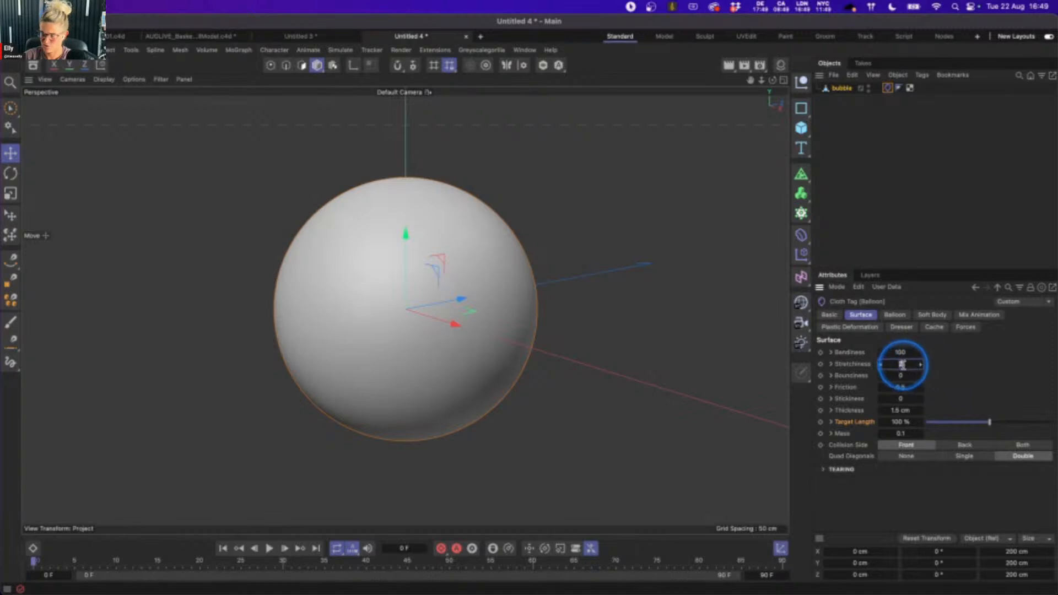
{"action": "type", "text": "100"}
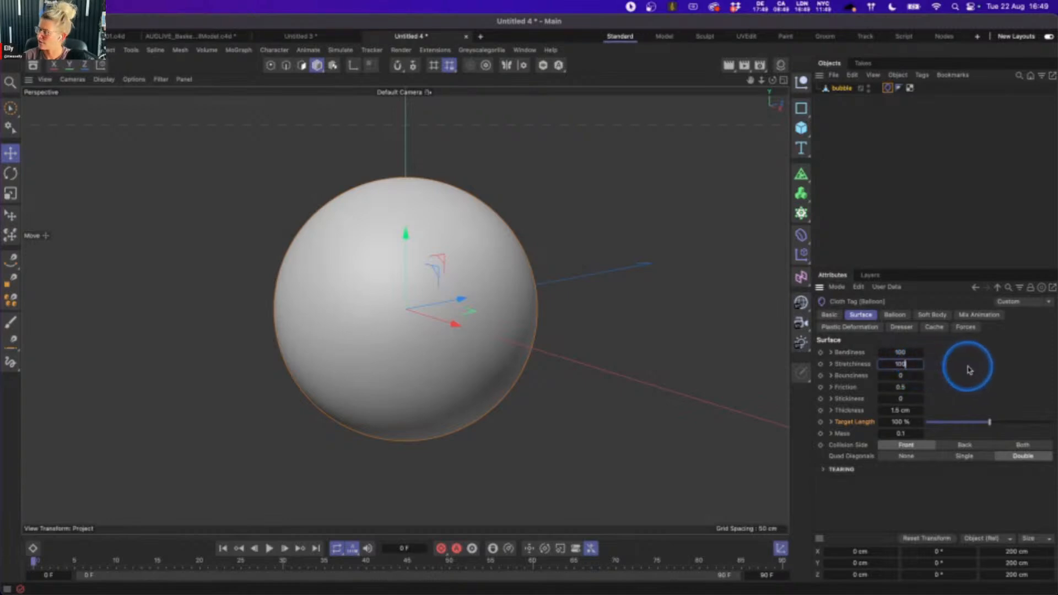
- Keyframe the Balloon tag's Overpressure at 1 on frame 0 and at 2 on frame 30
{"action": "left_click", "coordinate": [896, 316]}
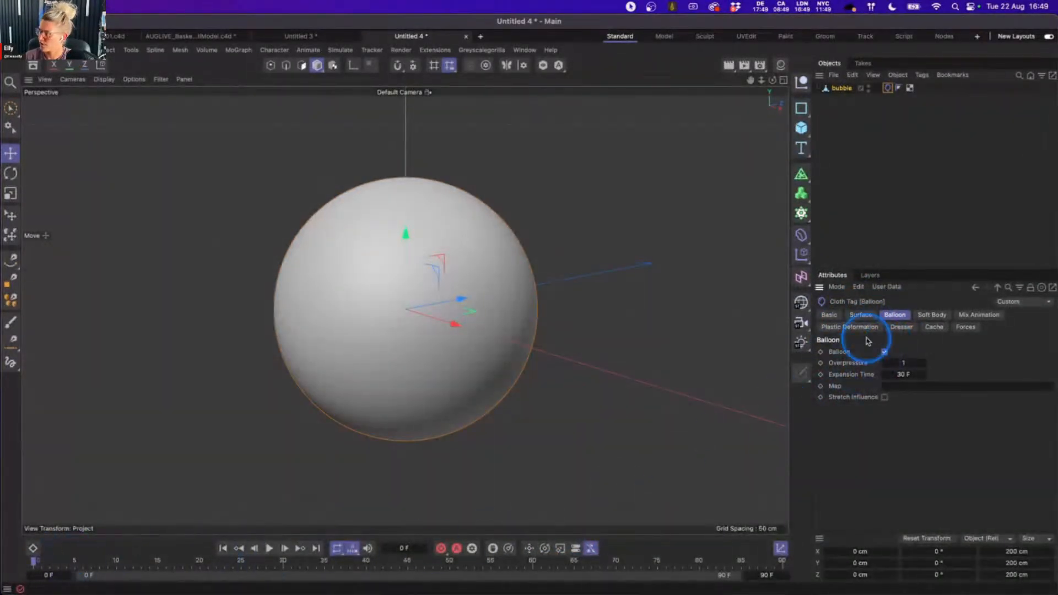
{"action": "left_click", "coordinate": [821, 363]}
{"action": "left_click", "coordinate": [283, 560]}
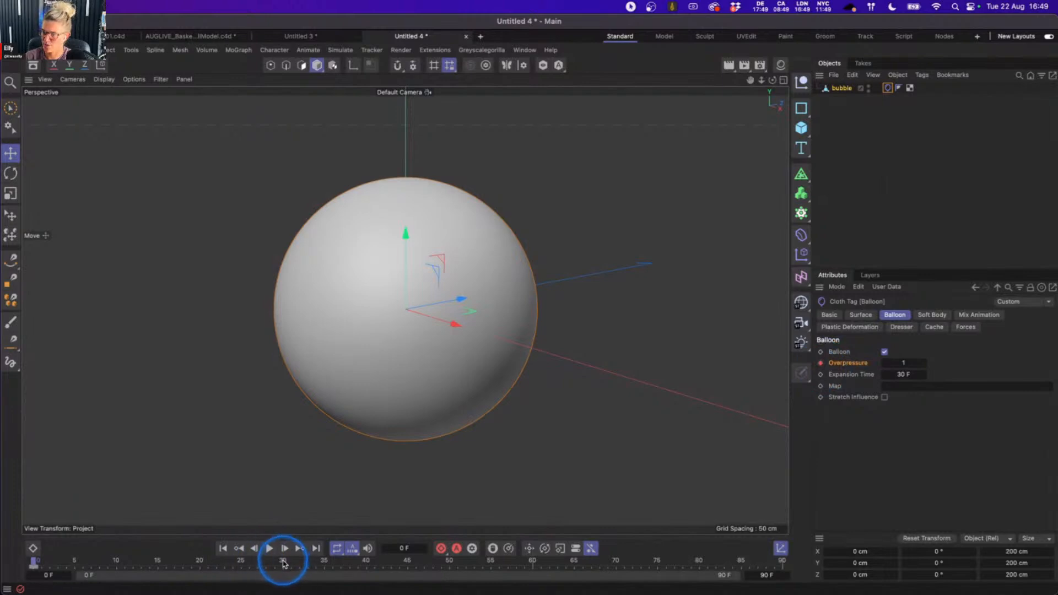
{"action": "type", "text": "2"}
{"action": "key", "text": "Return"}
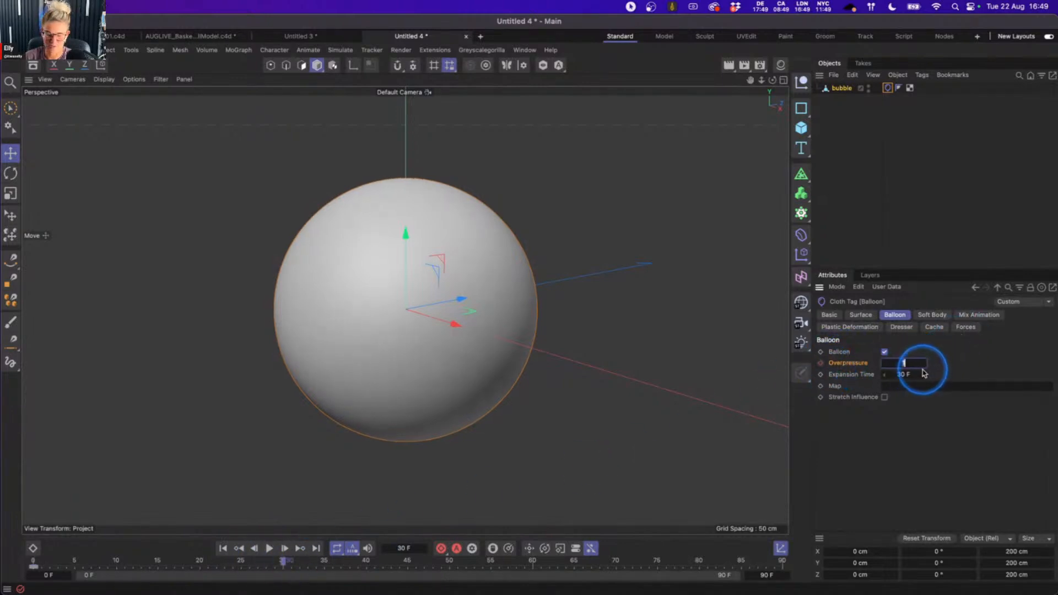
{"action": "left_click", "coordinate": [820, 362]}
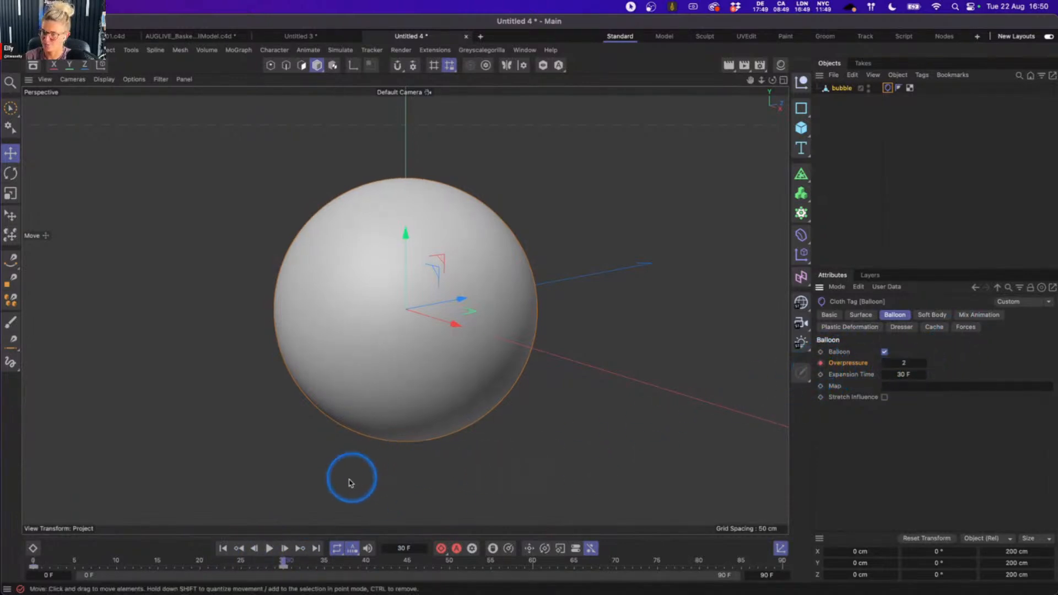
- Preview the balloon simulation from the first frame, stop it and return to the start
{"action": "left_click", "coordinate": [224, 548]}
{"action": "left_click", "coordinate": [270, 548]}
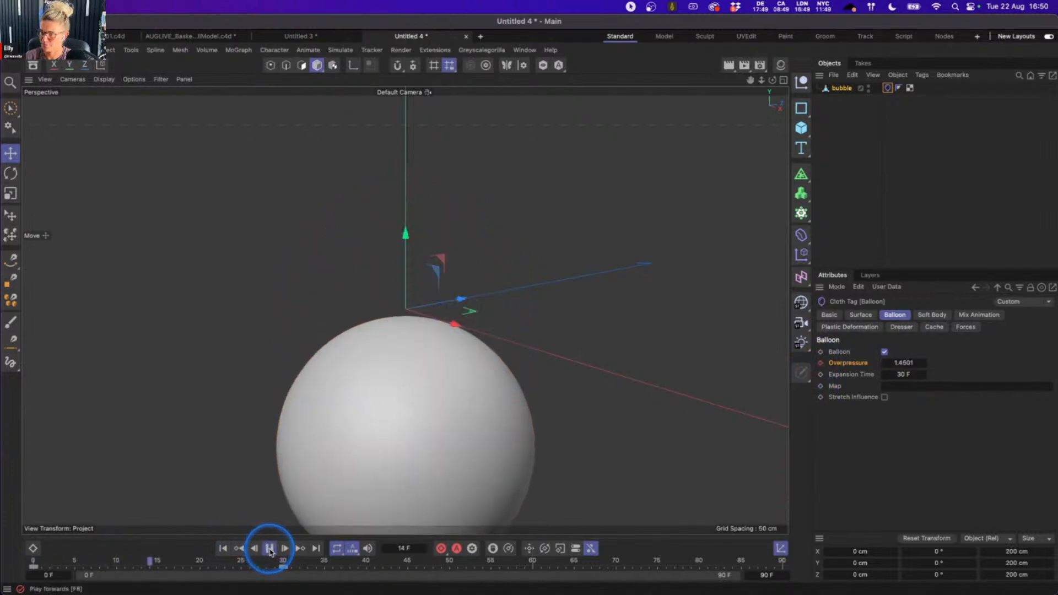
{"action": "left_click", "coordinate": [270, 549]}
{"action": "left_click", "coordinate": [223, 549]}
- Set the project's simulation gravity to 0 cm and preview the balloon inflating from the first frame
{"action": "left_click", "coordinate": [867, 167]}
{"action": "key", "text": "super+d"}
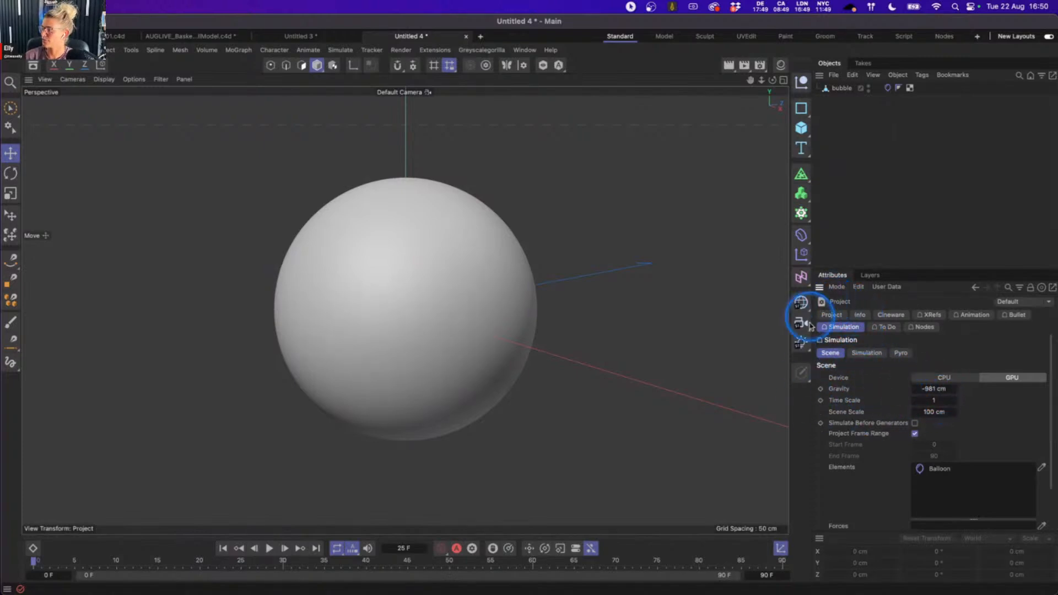
{"action": "left_click", "coordinate": [936, 390]}
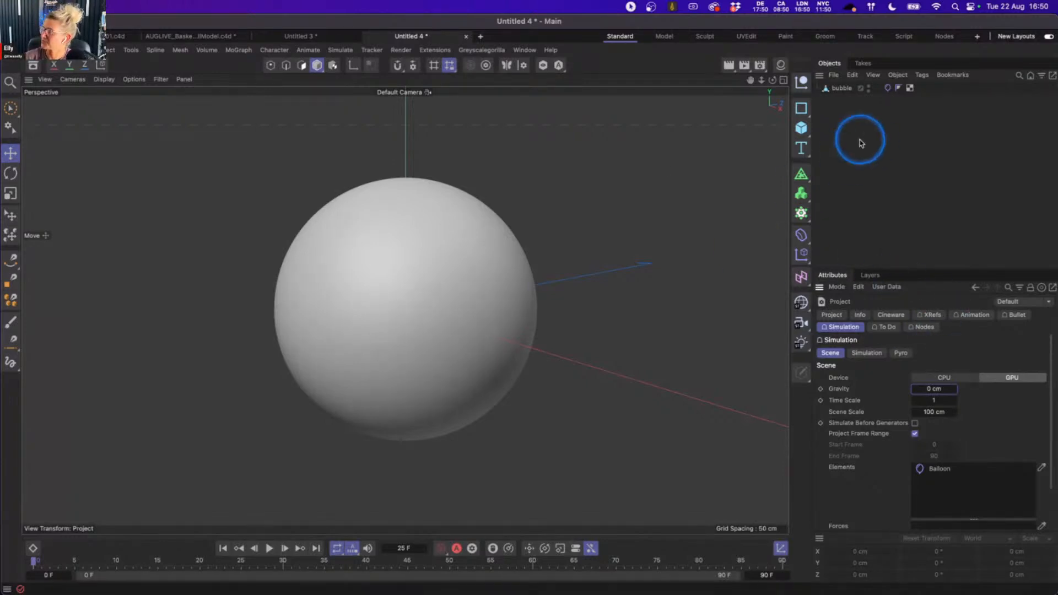
{"action": "left_click", "coordinate": [268, 549]}
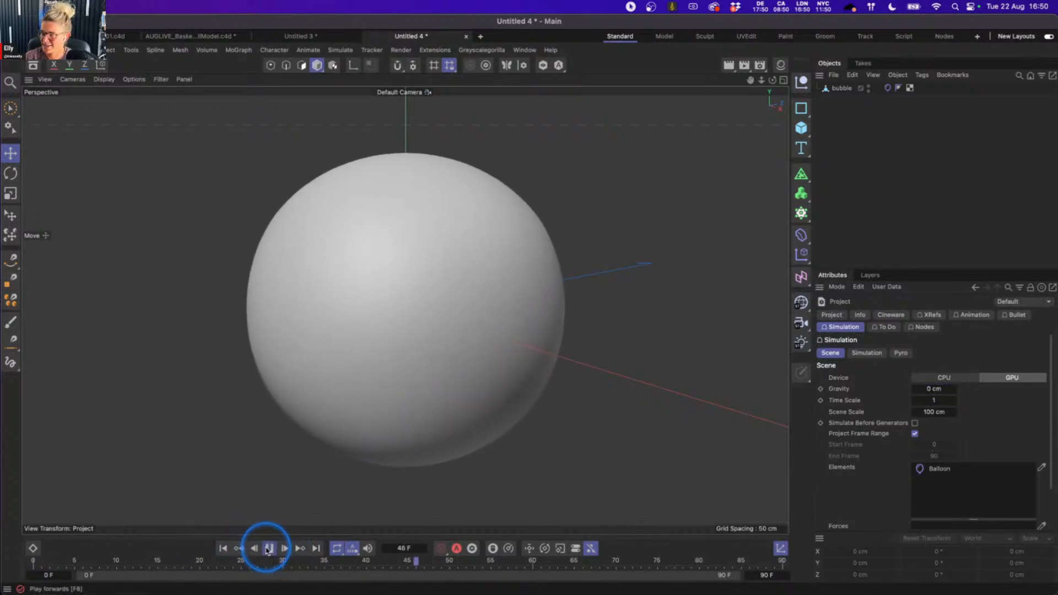
{"action": "left_click", "coordinate": [268, 548]}
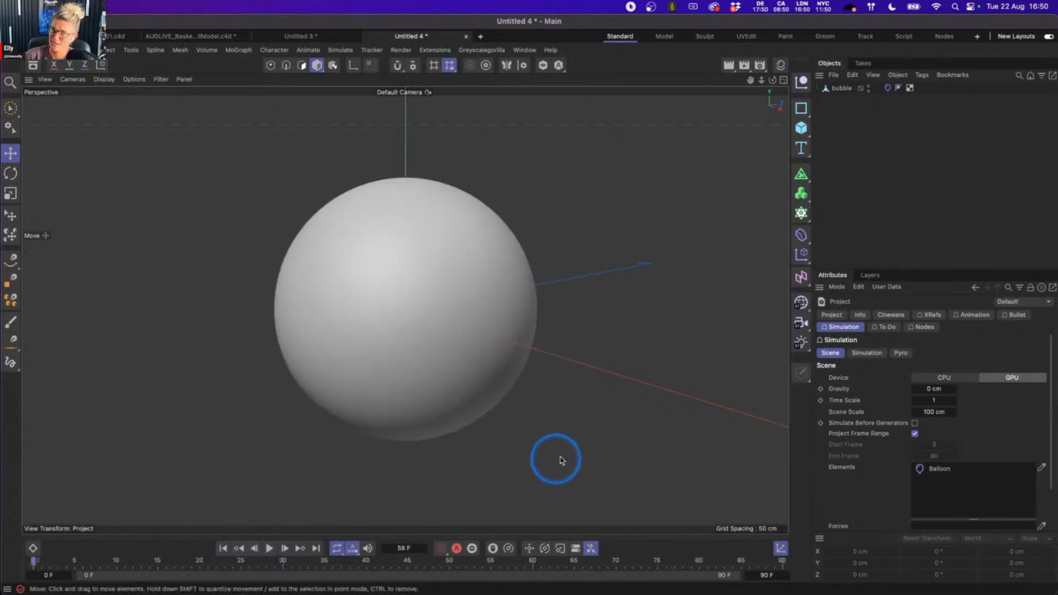
- Extend the project's timeline to end at frame 150
{"action": "double_click", "coordinate": [769, 576]}
{"action": "type", "text": "150"}
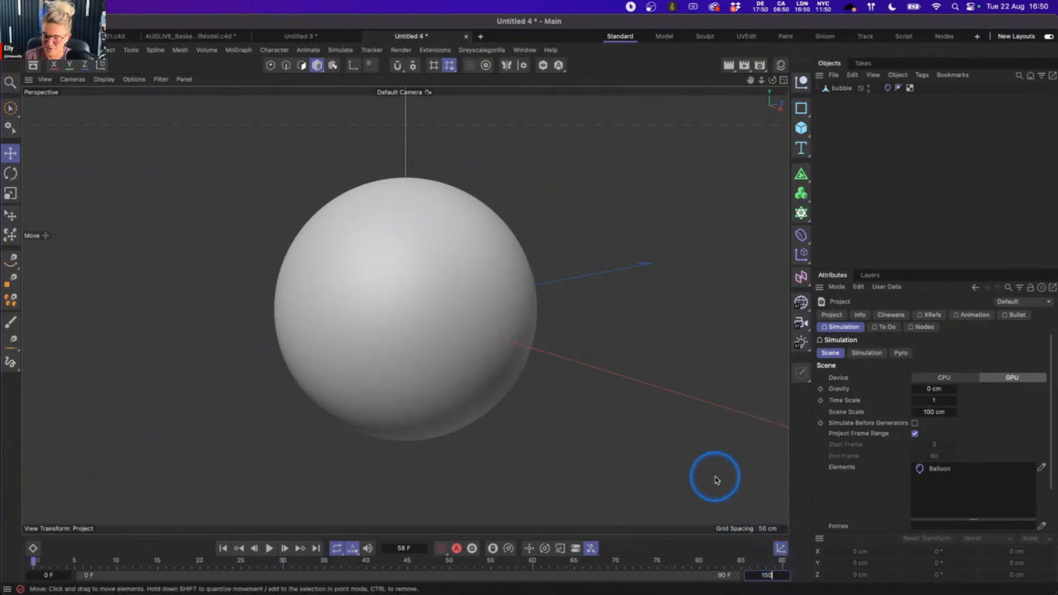
{"action": "key", "text": "Return"}
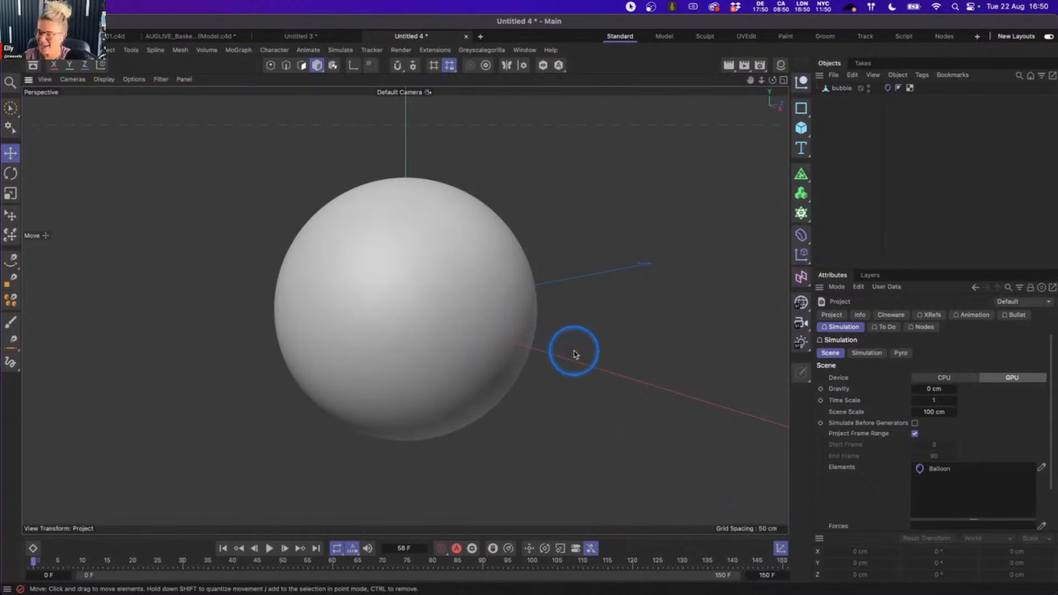
- Add a Circle spline centred on the bubble and rotate it into a slightly tilted, nearly horizontal ring
{"action": "scroll", "coordinate": [572, 349], "scroll_direction": "down", "scroll_amount": 2}
{"action": "middle_click_drag", "start_coordinate": [552, 351], "coordinate": [533, 348], "text": "alt"}
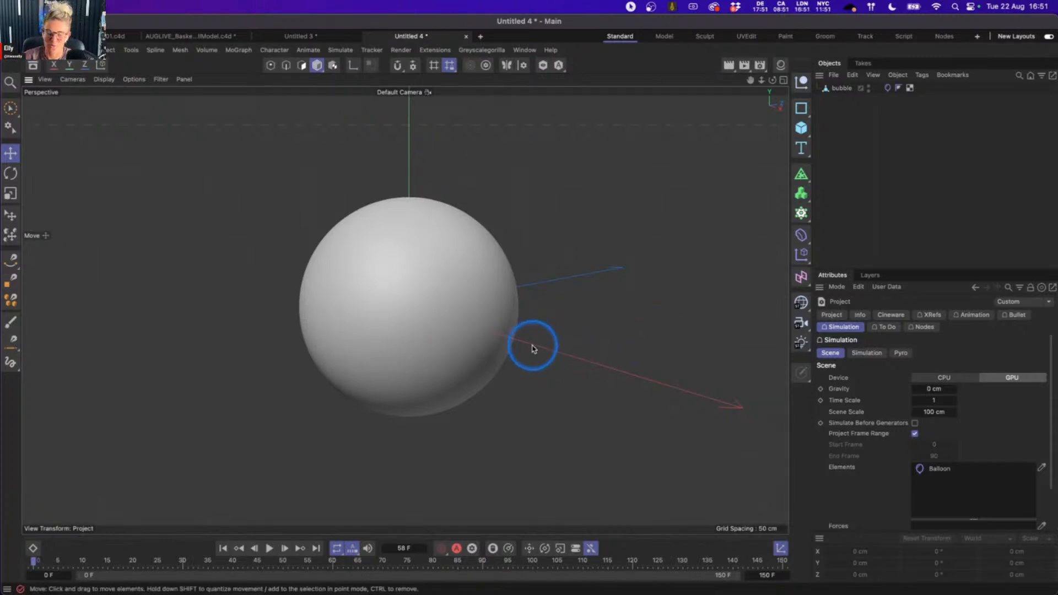
{"action": "left_click", "coordinate": [801, 108]}
{"action": "left_click", "coordinate": [895, 126]}
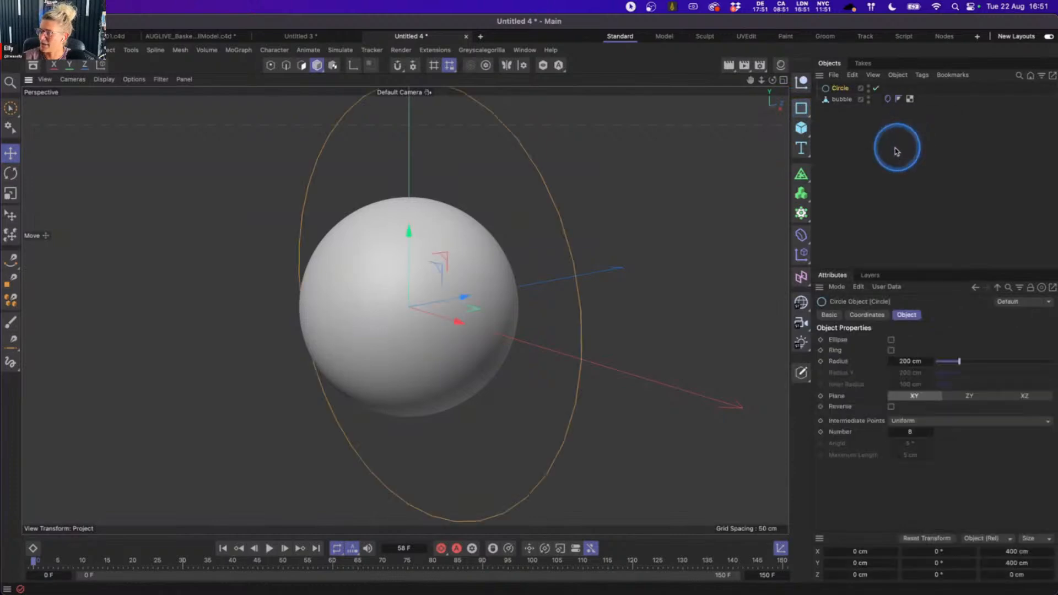
{"action": "key", "text": "r"}
{"action": "left_click_drag", "start_coordinate": [378, 229], "coordinate": [385, 300]}
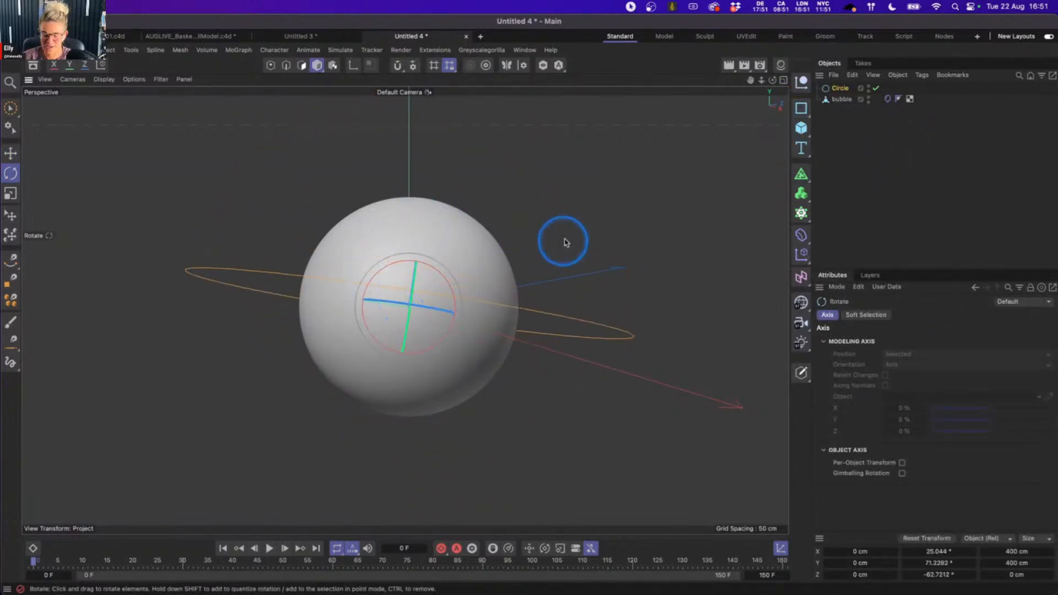
- Scale the circle down to a radius of about 103 cm so it fits closely around the bubble
{"action": "key", "text": "t"}
{"action": "left_click_drag", "start_coordinate": [597, 224], "coordinate": [392, 259]}
{"action": "key", "text": "r"}
{"action": "left_click", "coordinate": [538, 261]}
{"action": "left_click_drag", "start_coordinate": [445, 279], "coordinate": [534, 243], "text": "alt"}
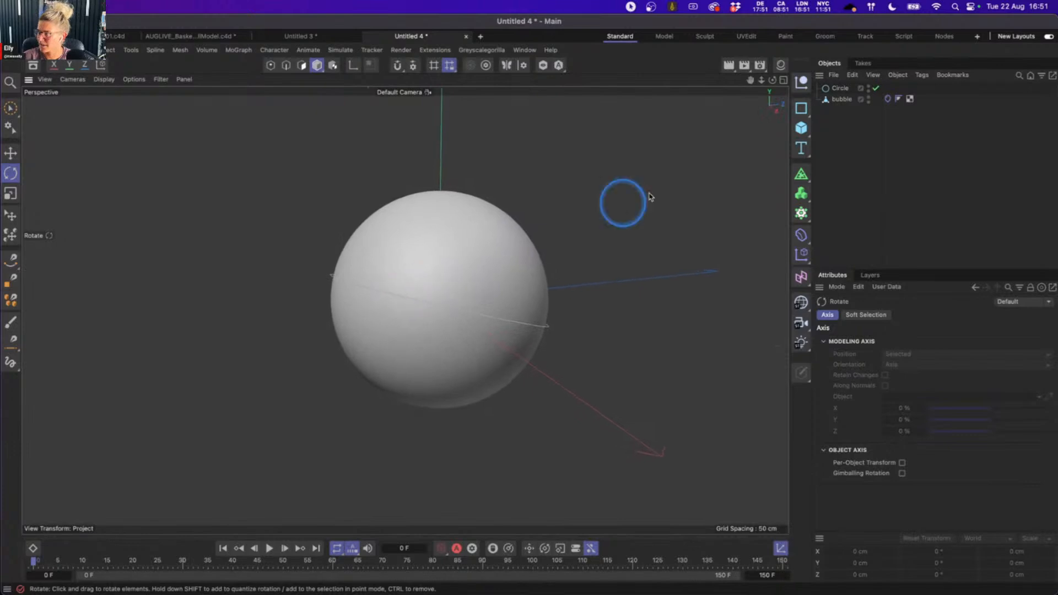
- Duplicate the circle, tilt the copy so it crosses the first ring, and enlarge it to a radius of about 108 cm
{"action": "left_click", "coordinate": [833, 92]}
{"action": "key", "text": "super+c"}
{"action": "key", "text": "super+v"}
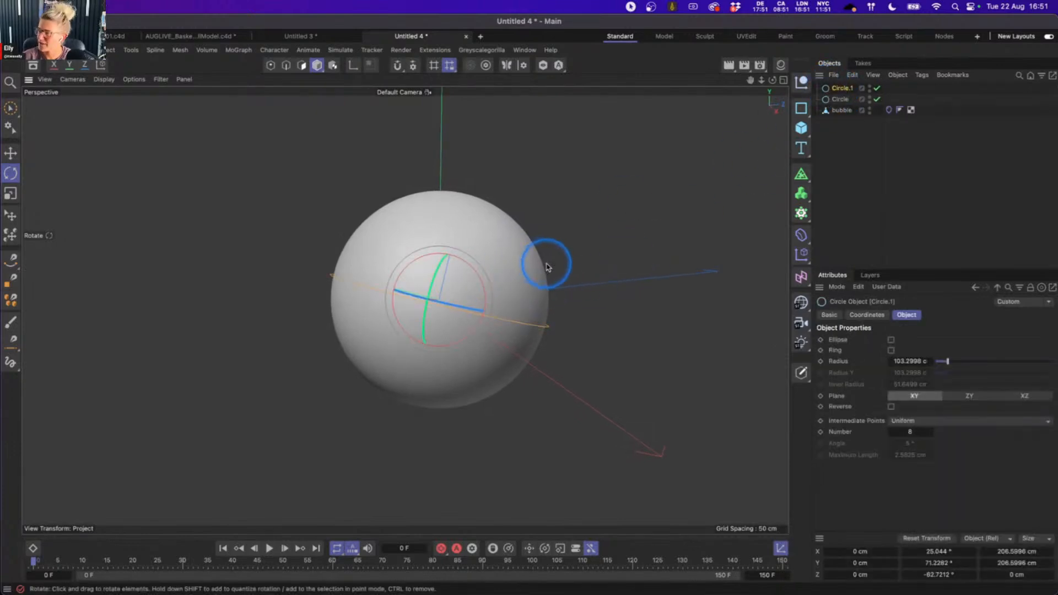
{"action": "left_click_drag", "start_coordinate": [512, 281], "coordinate": [501, 255]}
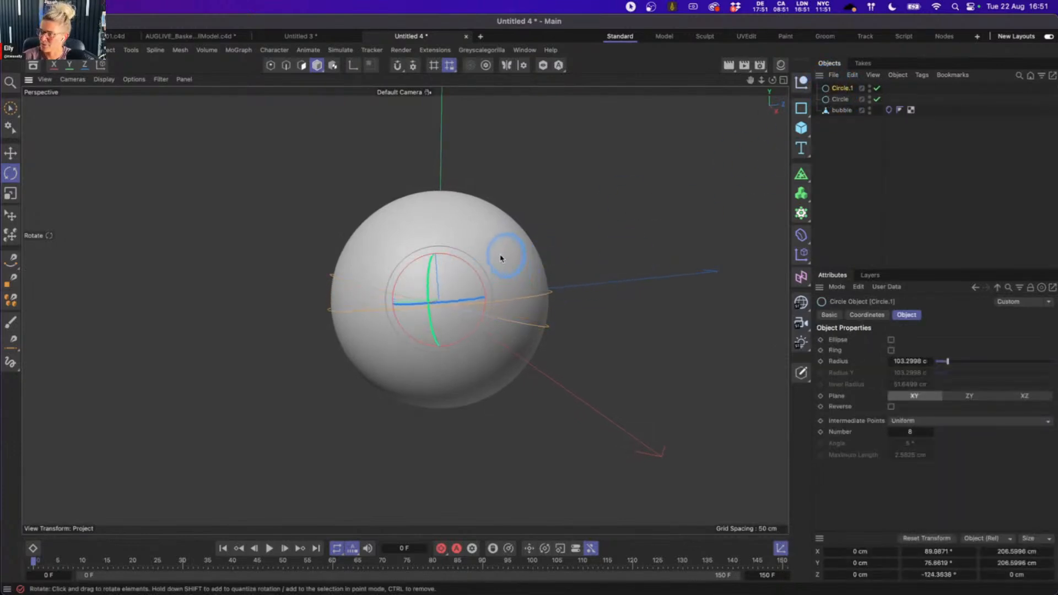
{"action": "left_click", "coordinate": [586, 262]}
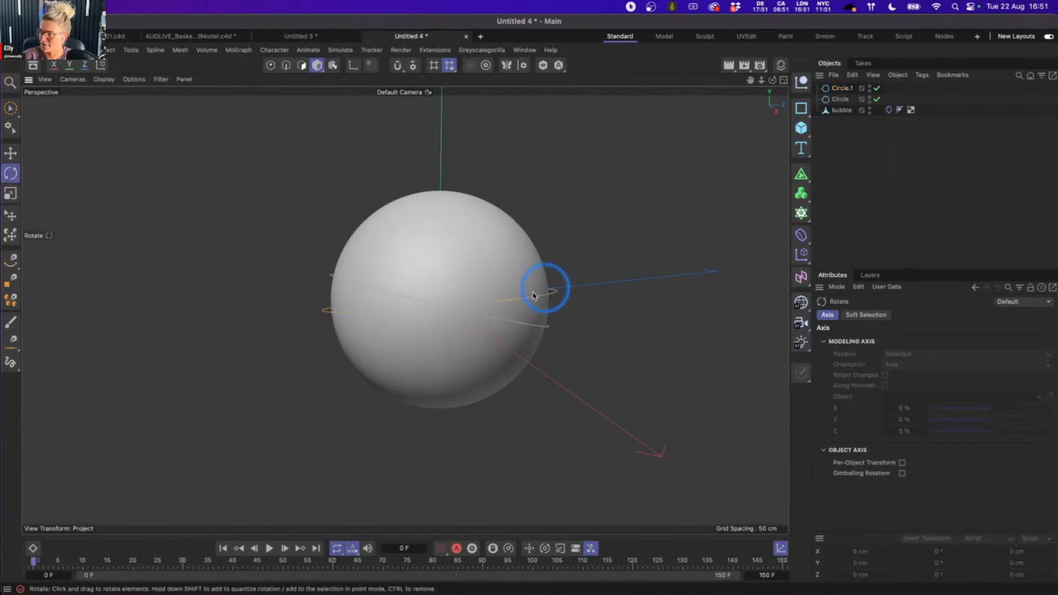
{"action": "mouse_move", "coordinate": [439, 308]}
{"action": "left_mouse_down", "text": "alt"}
{"action": "mouse_move", "coordinate": [643, 338]}
{"action": "mouse_move", "coordinate": [562, 308]}
{"action": "mouse_move", "coordinate": [655, 320]}
{"action": "mouse_move", "coordinate": [496, 286]}
{"action": "mouse_move", "coordinate": [416, 314]}
{"action": "mouse_move", "coordinate": [452, 318]}
{"action": "left_mouse_up", "text": "alt"}
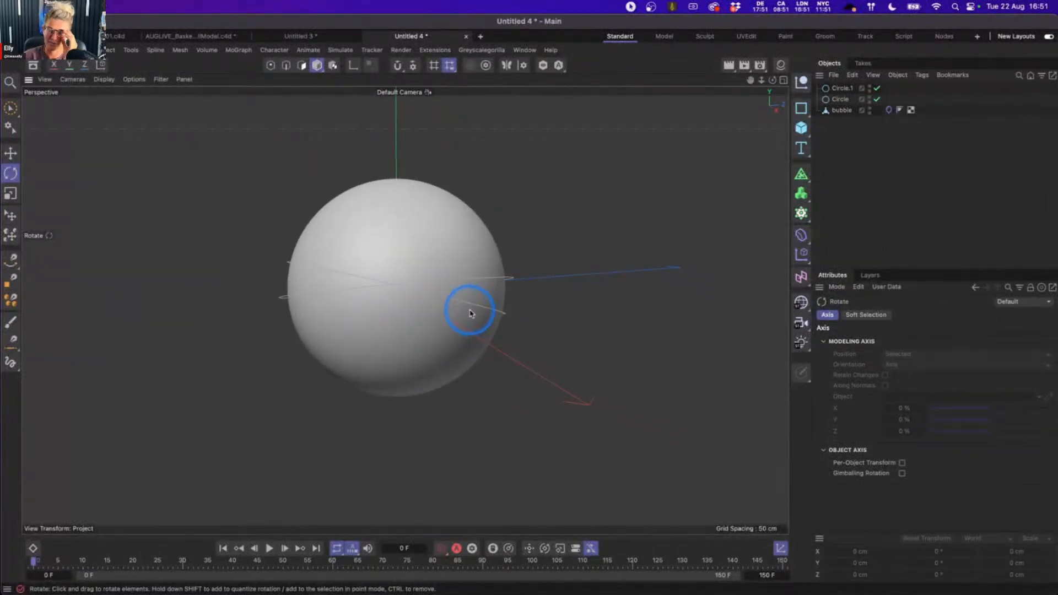
- Add Rope simulation tags to both circle splines
{"action": "left_click", "coordinate": [840, 89]}
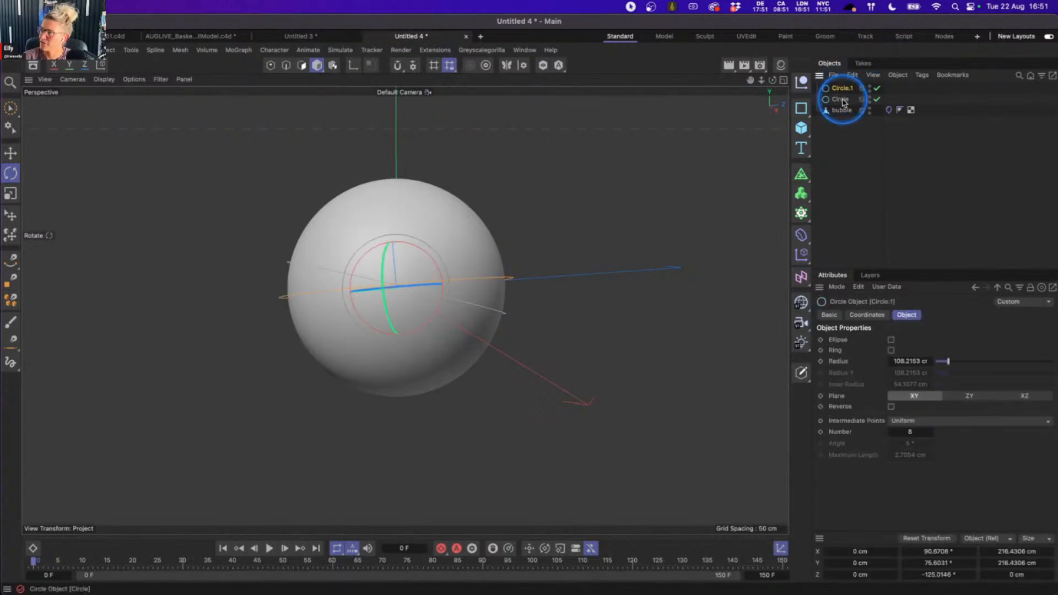
{"action": "left_click", "coordinate": [840, 99], "text": "shift"}
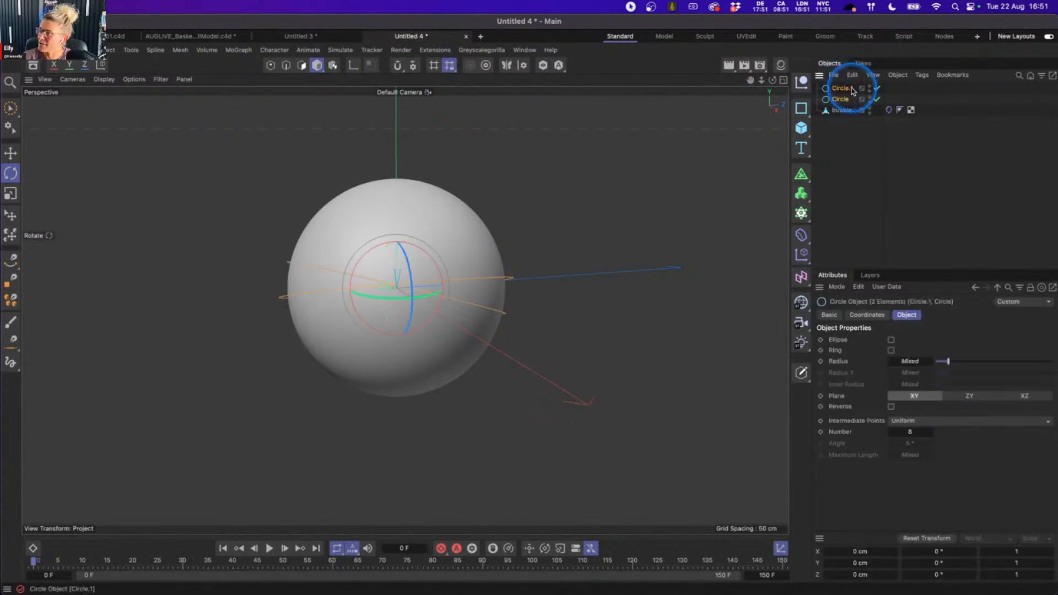
{"action": "right_click", "coordinate": [841, 92]}
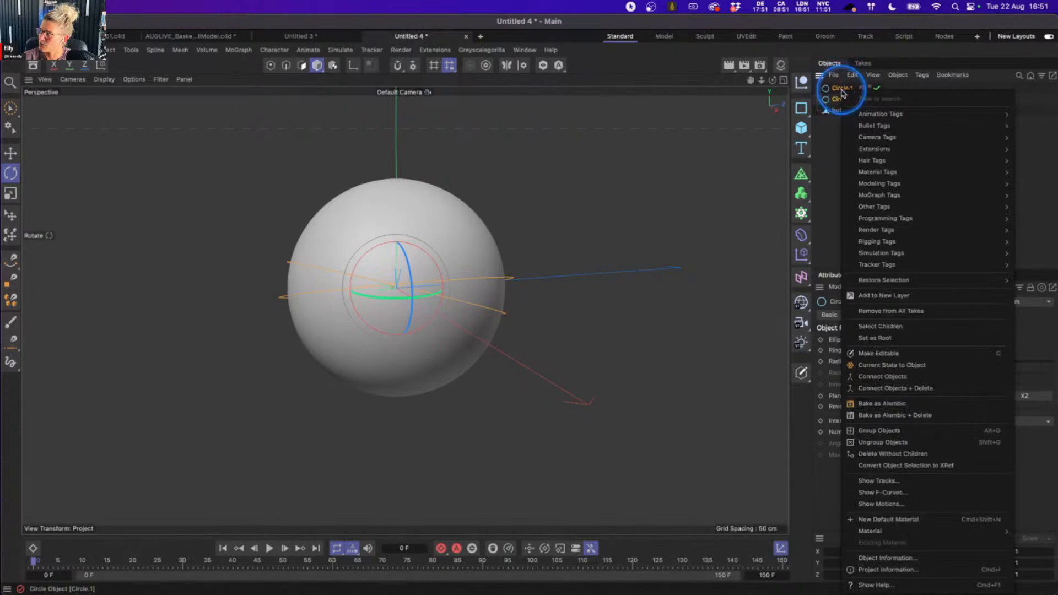
{"action": "mouse_move", "coordinate": [910, 255]}
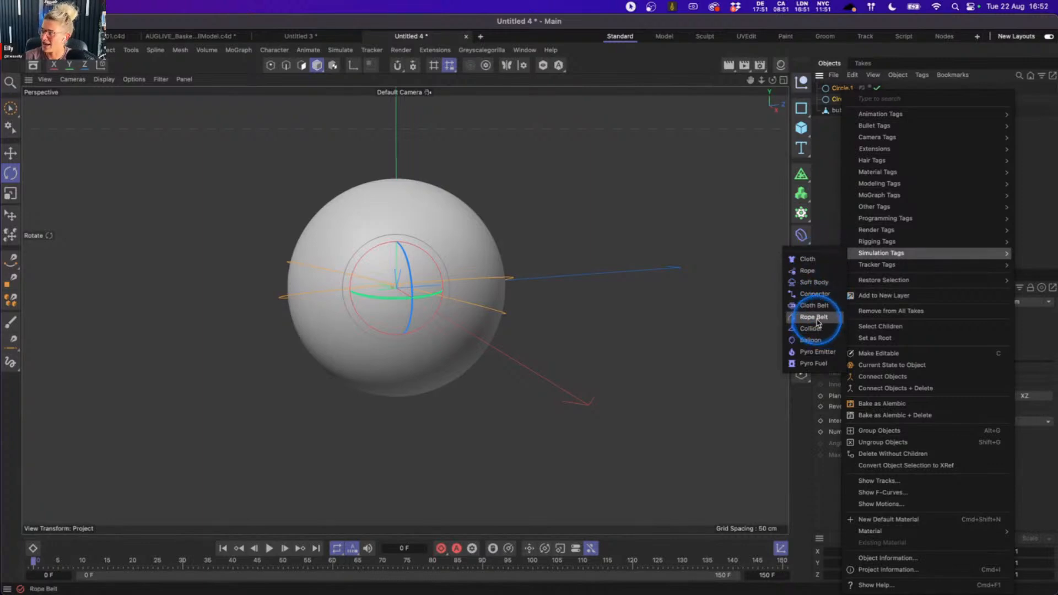
{"action": "left_click", "coordinate": [808, 270]}
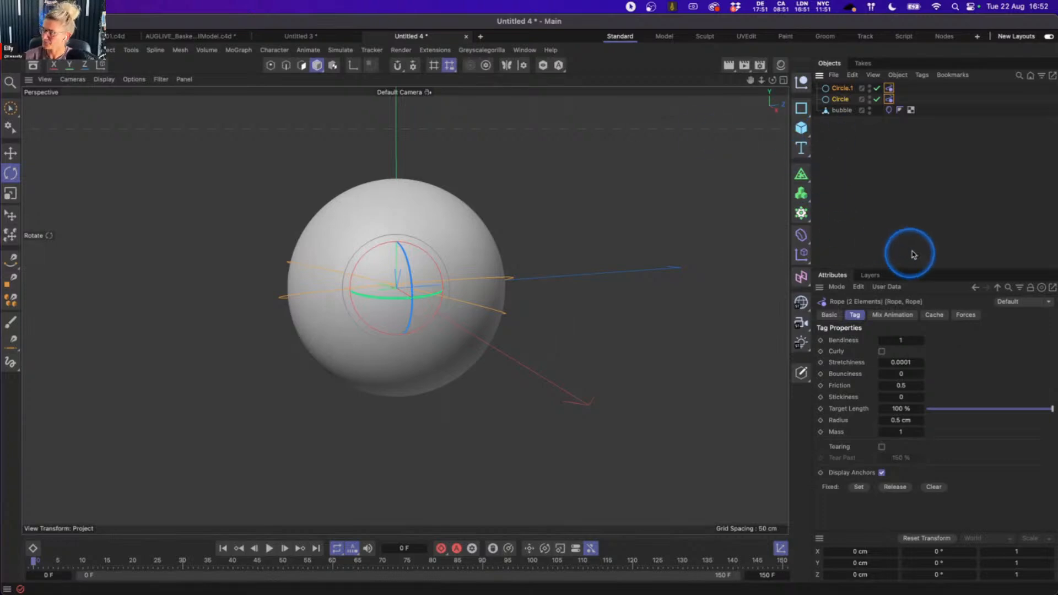
- Set the number of intermediate points on both circle splines to 64
{"action": "left_click", "coordinate": [841, 89]}
{"action": "left_click", "coordinate": [840, 99], "text": "shift"}
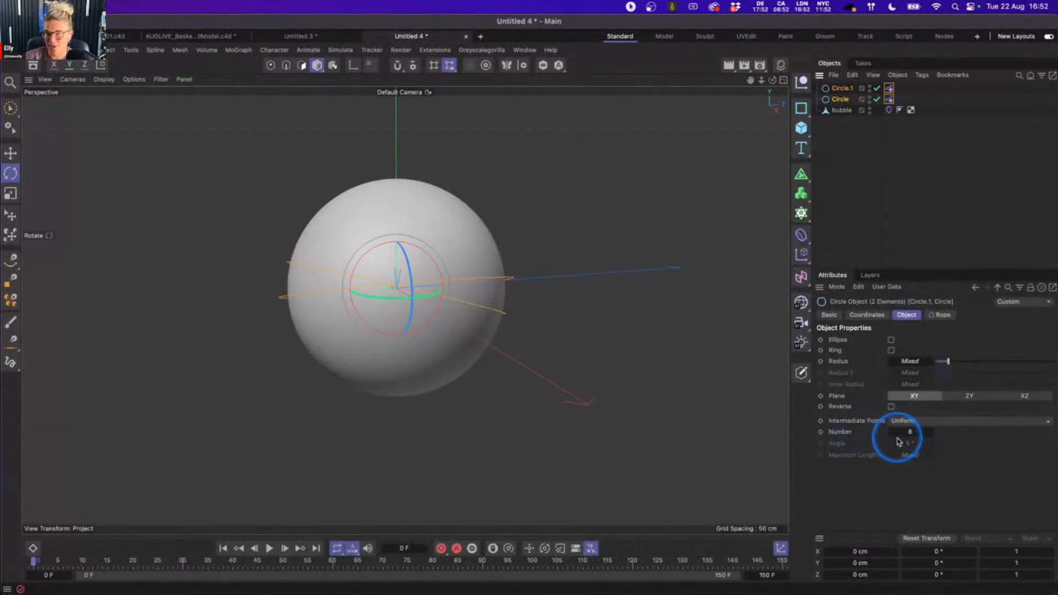
{"action": "left_click", "coordinate": [913, 433]}
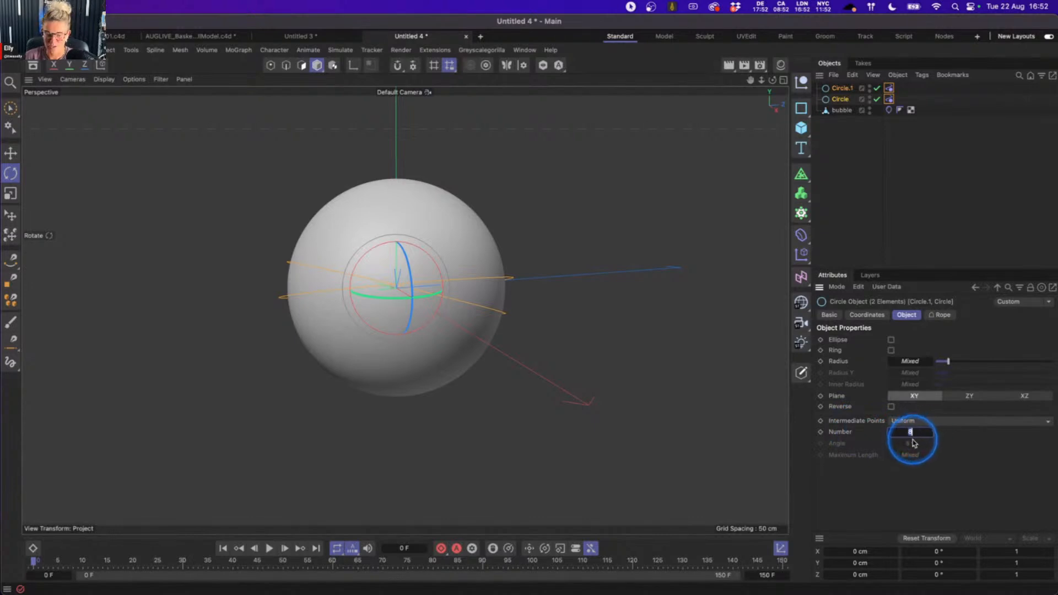
{"action": "key", "text": "Return"}
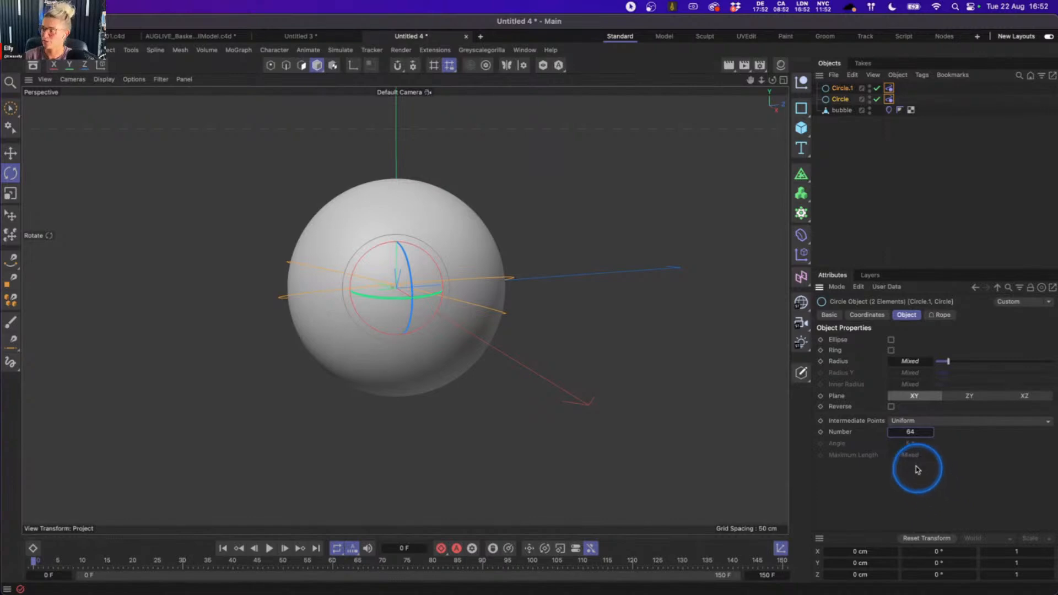
- Set the Bendiness of both circles' Rope tags to 10
{"action": "left_click", "coordinate": [888, 89]}
{"action": "left_click", "coordinate": [889, 99], "text": "shift"}
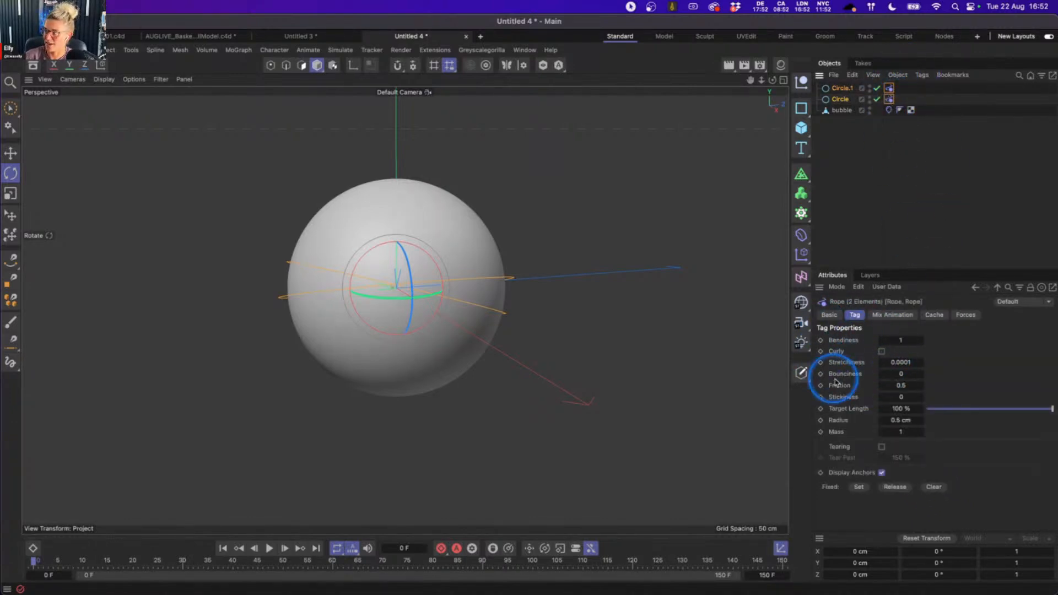
{"action": "left_click", "coordinate": [901, 340]}
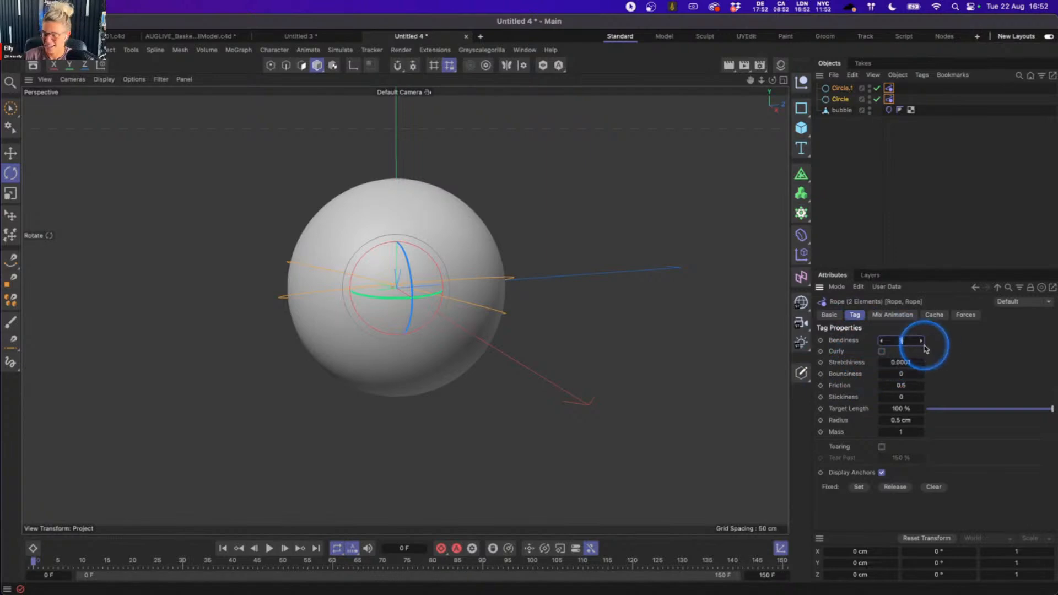
{"action": "type", "text": "0"}
{"action": "left_click", "coordinate": [910, 362]}
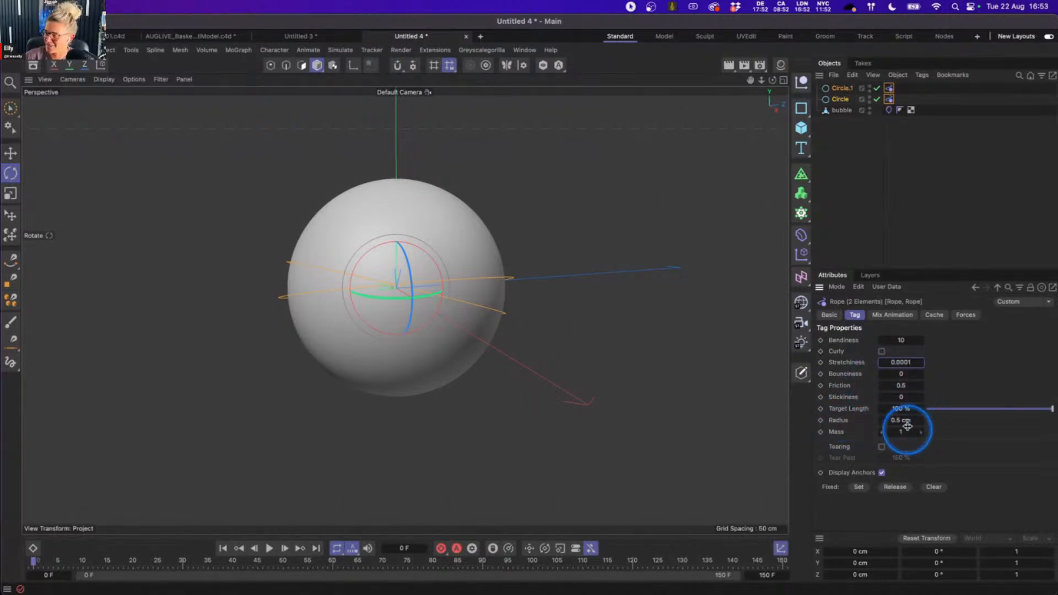
- Preview the balloon inflating against the two ropes, examine how they constrict it, and return to the first frame
{"action": "left_click", "coordinate": [562, 292]}
{"action": "left_click_drag", "start_coordinate": [411, 285], "coordinate": [560, 302], "text": "alt"}
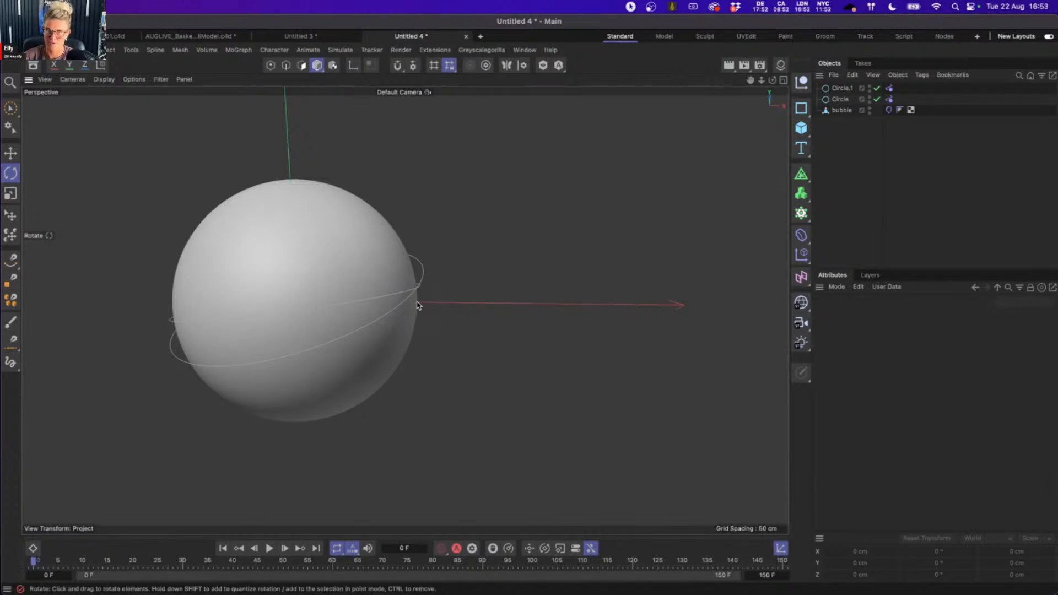
{"action": "left_click_drag", "start_coordinate": [382, 282], "coordinate": [280, 279], "text": "alt"}
{"action": "left_click", "coordinate": [269, 548]}
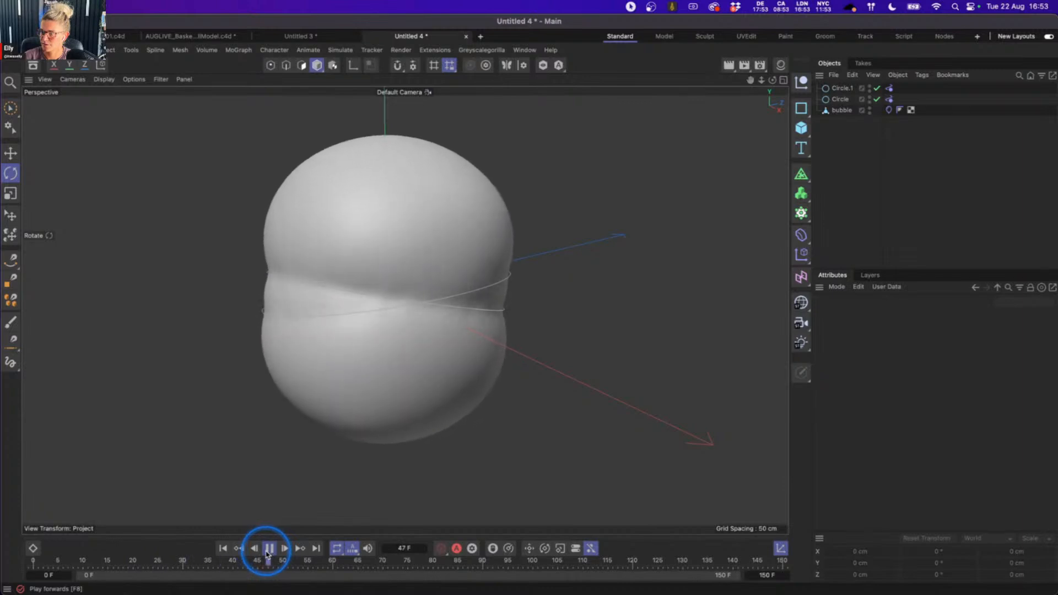
{"action": "left_click", "coordinate": [267, 551]}
{"action": "mouse_move", "coordinate": [437, 314]}
{"action": "left_mouse_down", "text": "alt"}
{"action": "mouse_move", "coordinate": [340, 271]}
{"action": "mouse_move", "coordinate": [581, 309]}
{"action": "mouse_move", "coordinate": [421, 303]}
{"action": "left_mouse_up", "text": "alt"}
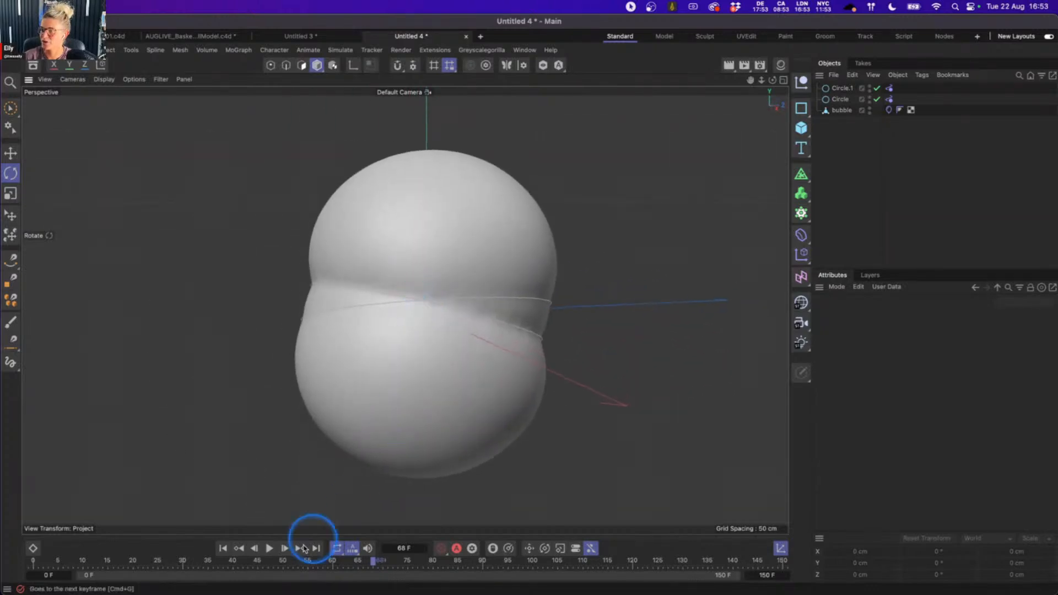
{"action": "left_click", "coordinate": [223, 549]}
- Add a Sweep generator, duplicate it, and nest one rope circle under each of the two Sweeps
{"action": "left_click_drag", "start_coordinate": [416, 314], "coordinate": [457, 311], "text": "alt"}
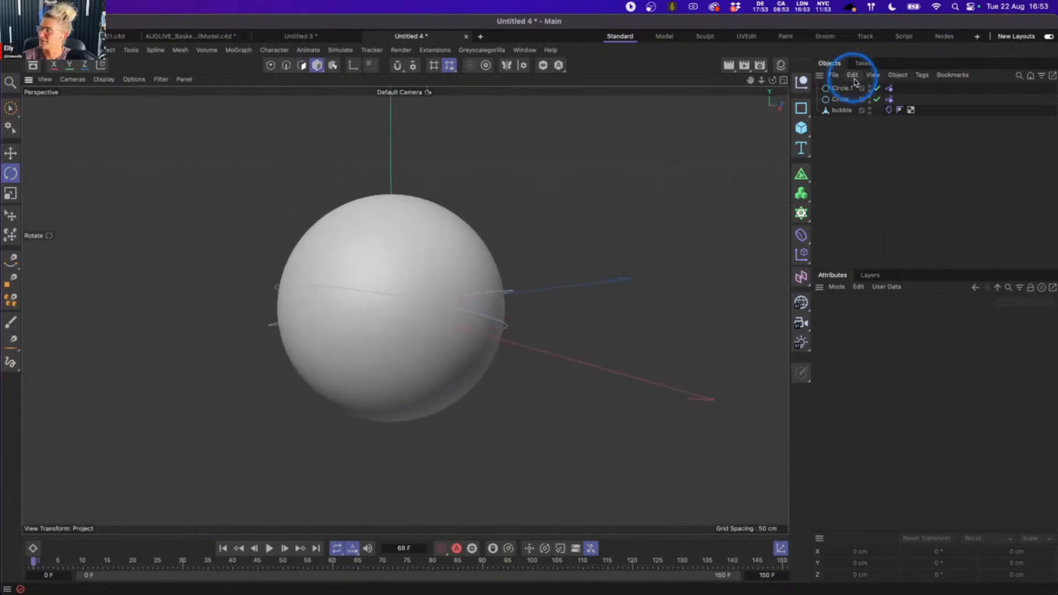
{"action": "left_click", "coordinate": [800, 175]}
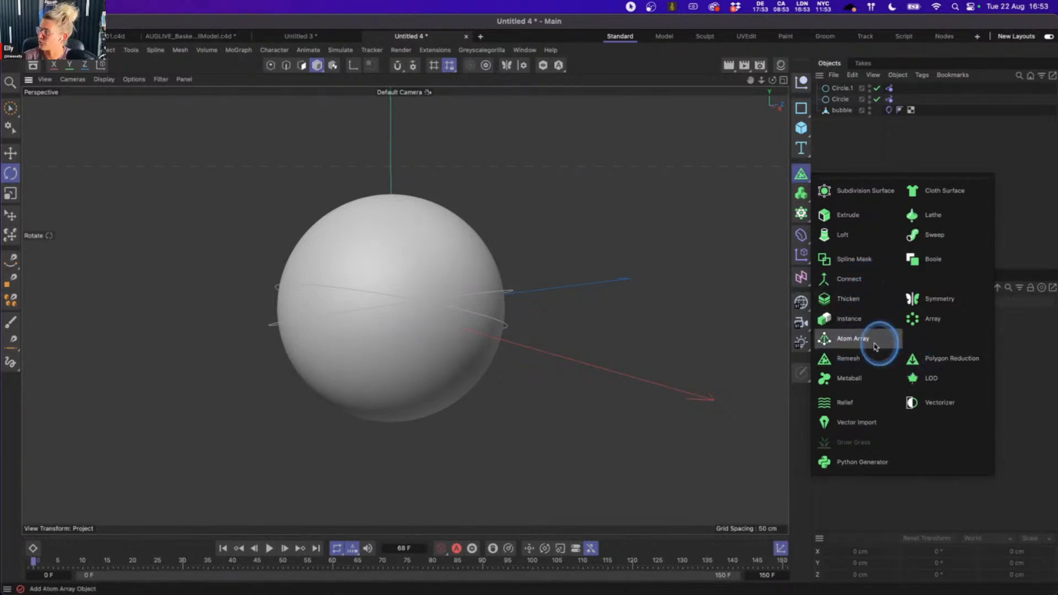
{"action": "left_click", "coordinate": [933, 235]}
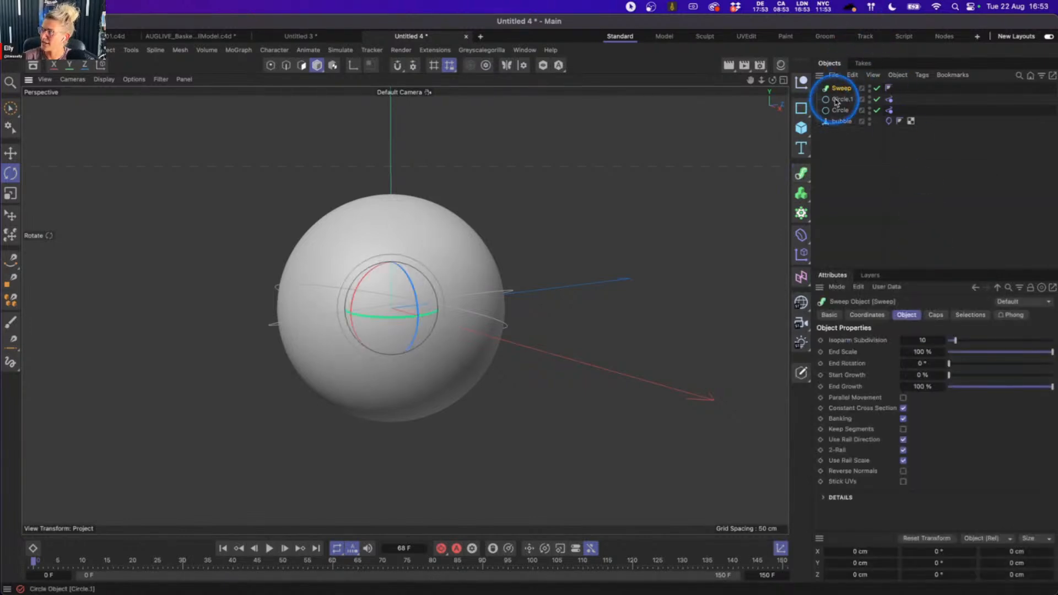
{"action": "key", "text": "super+c"}
{"action": "key", "text": "super+v"}
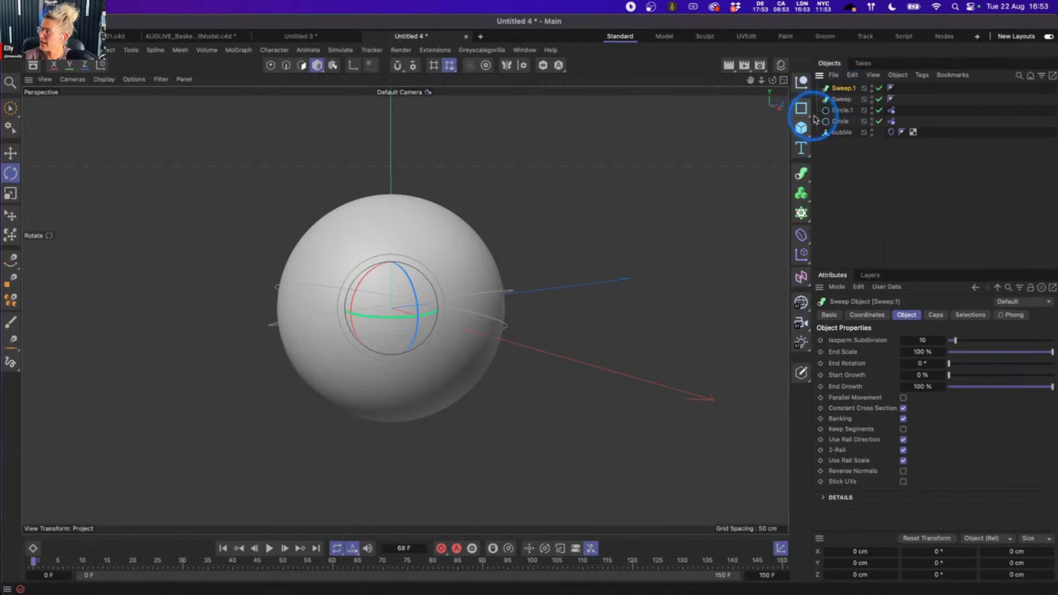
{"action": "mouse_move", "coordinate": [832, 109]}
{"action": "left_mouse_down"}
{"action": "mouse_move", "coordinate": [843, 87]}
{"action": "mouse_move", "coordinate": [842, 110]}
{"action": "left_mouse_up"}
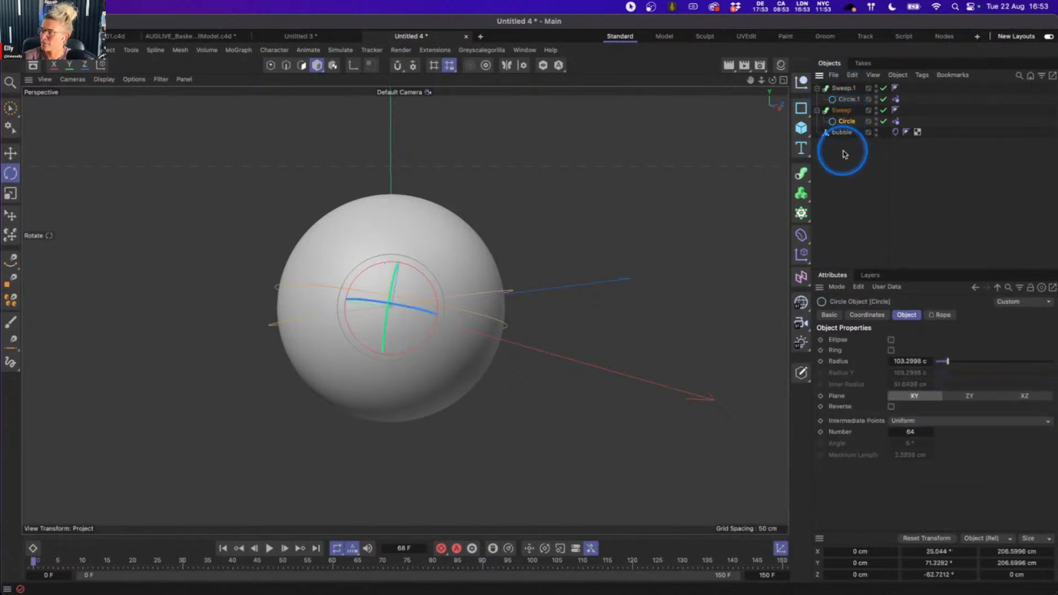
{"action": "left_click", "coordinate": [841, 154]}
{"action": "left_click_drag", "start_coordinate": [406, 295], "coordinate": [508, 292], "text": "alt"}
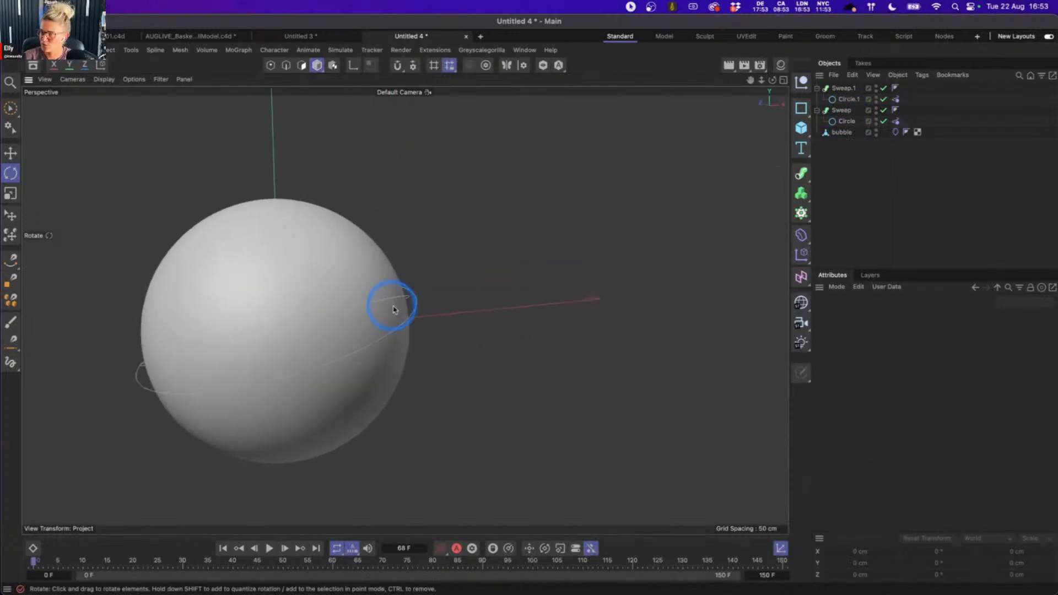
{"action": "scroll", "coordinate": [440, 292], "scroll_direction": "up", "scroll_amount": 5}
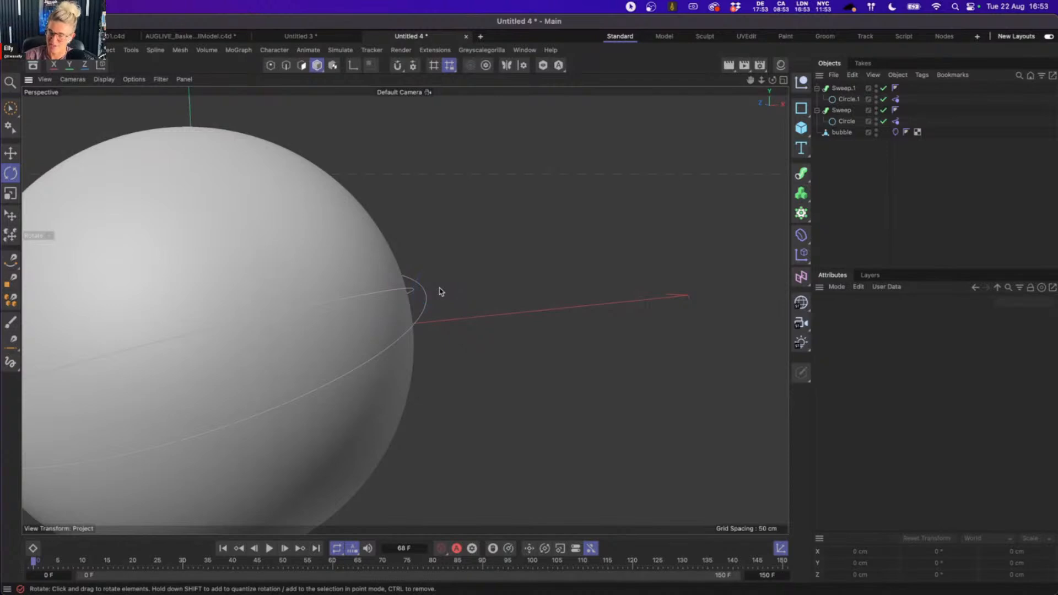
- Add a circle spline with a 2 cm radius and place a copy as the profile in each of the two Sweeps
{"action": "left_click_drag", "start_coordinate": [801, 108], "coordinate": [902, 133]}
{"action": "left_click", "coordinate": [905, 315]}
{"action": "left_click", "coordinate": [914, 361]}
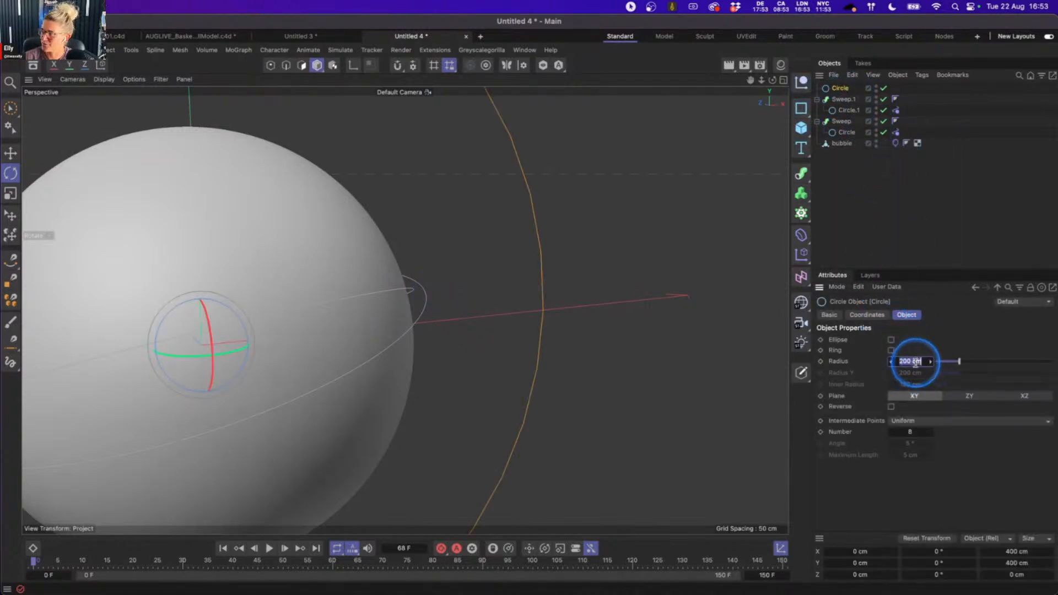
{"action": "left_click", "coordinate": [874, 213]}
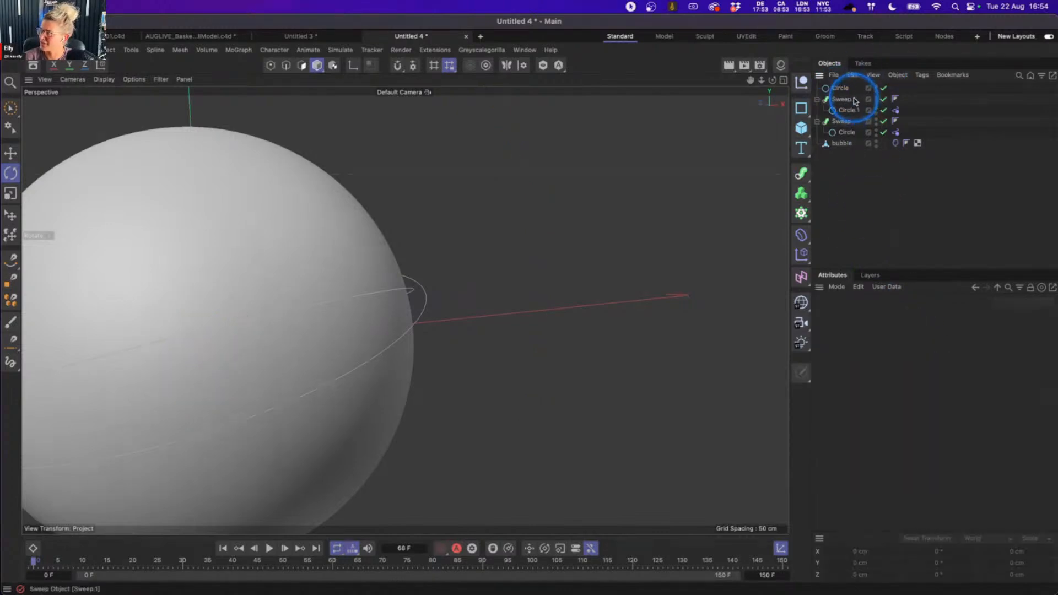
{"action": "left_click_drag", "start_coordinate": [843, 90], "coordinate": [844, 95]}
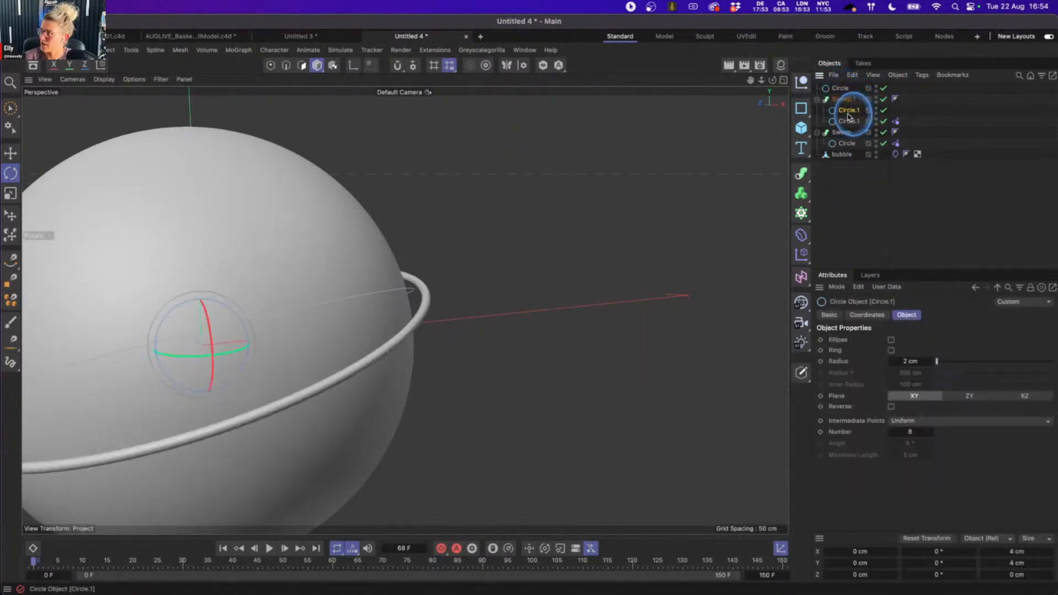
{"action": "left_click_drag", "start_coordinate": [843, 89], "coordinate": [844, 134]}
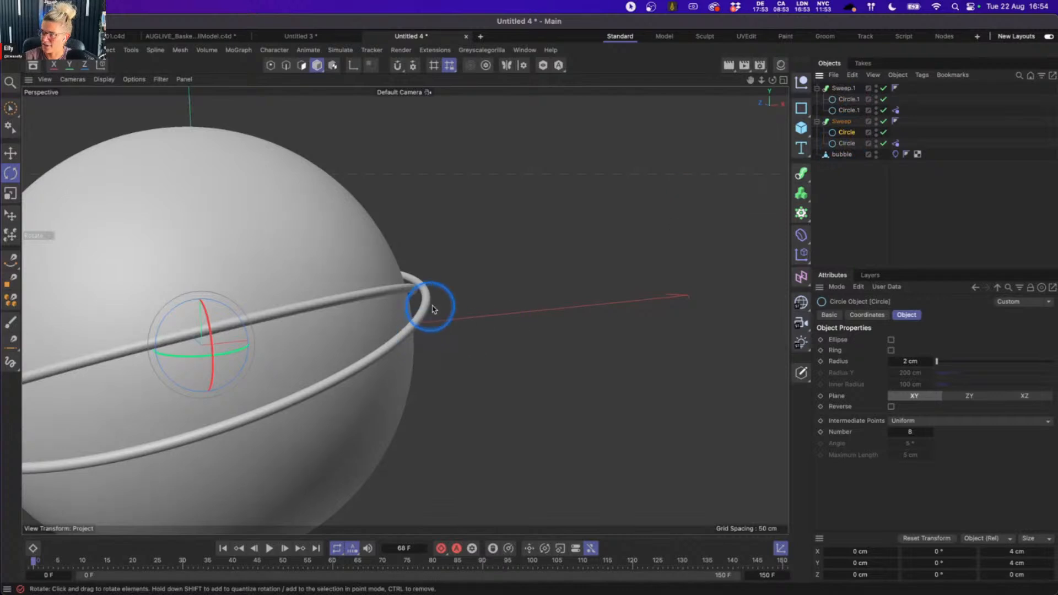
- Preview the balloon inflating against the thickened ropes, and return to the first frame
{"action": "scroll", "coordinate": [437, 294], "scroll_direction": "down", "scroll_amount": 6}
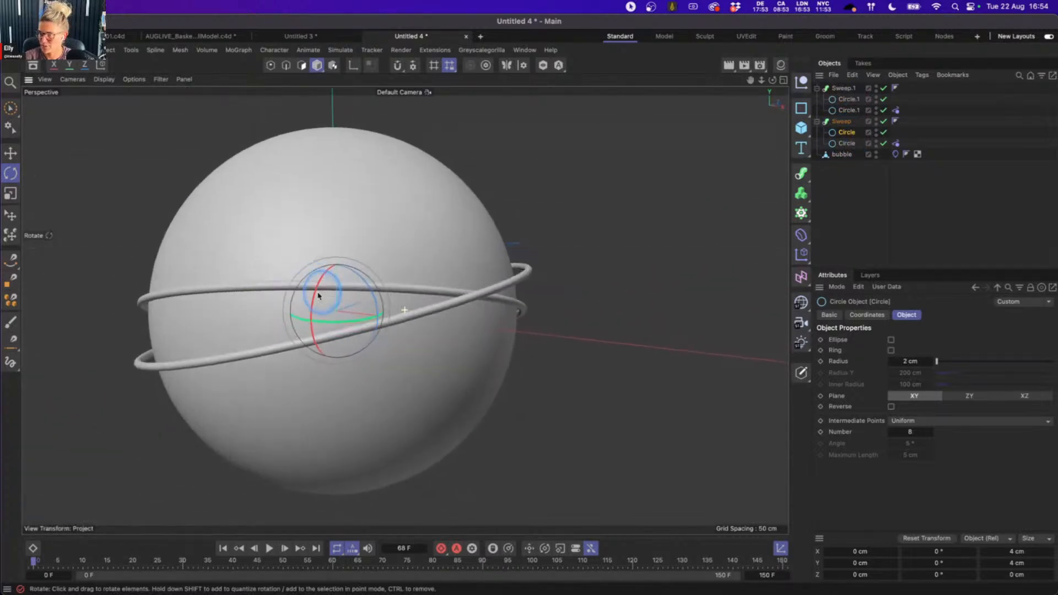
{"action": "right_click_drag", "start_coordinate": [411, 286], "coordinate": [349, 290], "text": "alt"}
{"action": "left_click", "coordinate": [534, 276]}
{"action": "left_click_drag", "start_coordinate": [404, 290], "coordinate": [451, 283], "text": "alt"}
{"action": "left_click", "coordinate": [269, 548]}
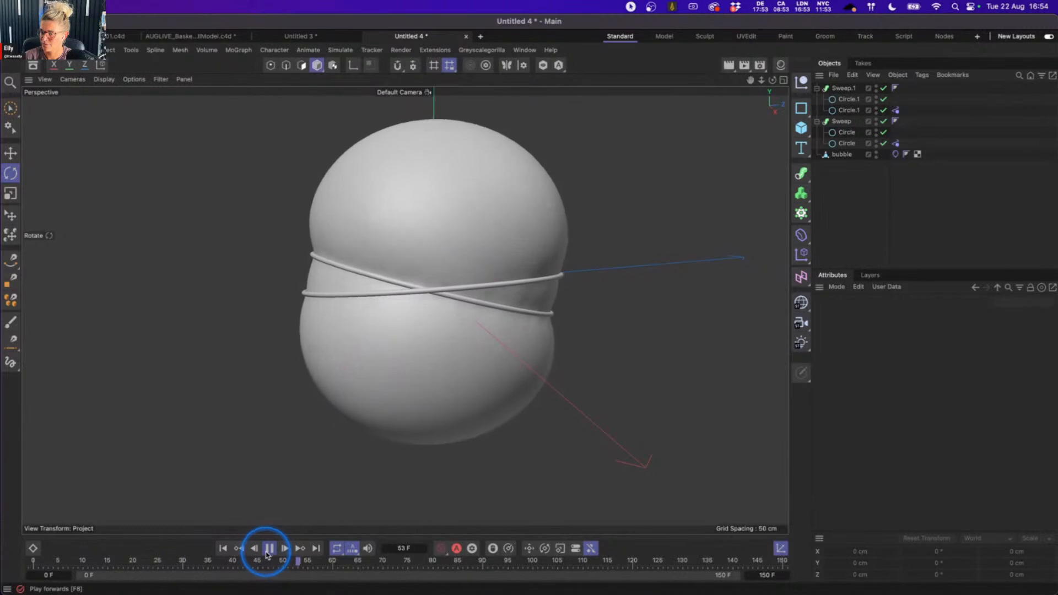
{"action": "left_click", "coordinate": [268, 548]}
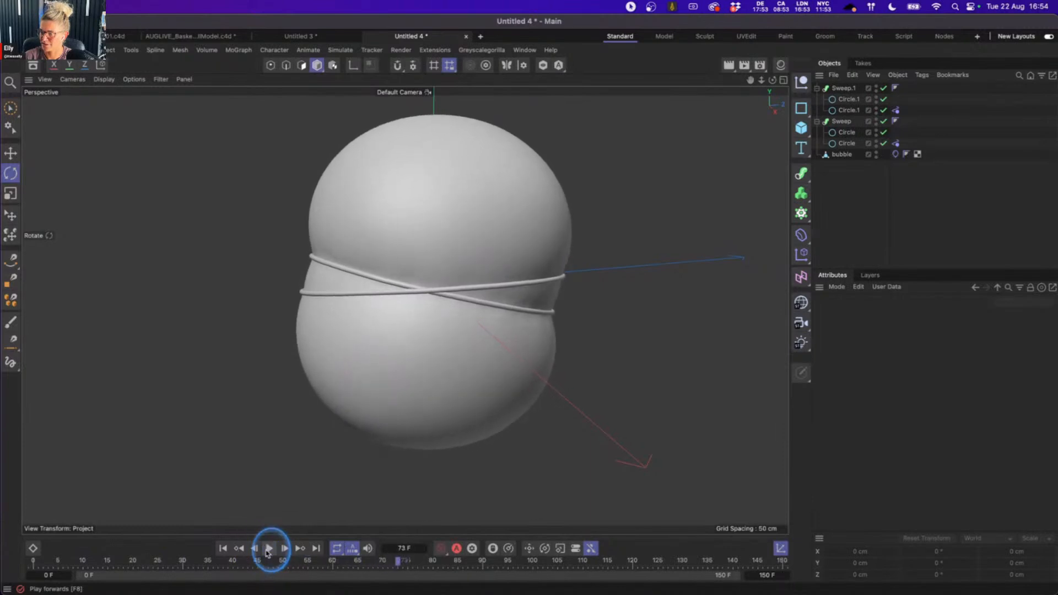
{"action": "left_click", "coordinate": [225, 549]}
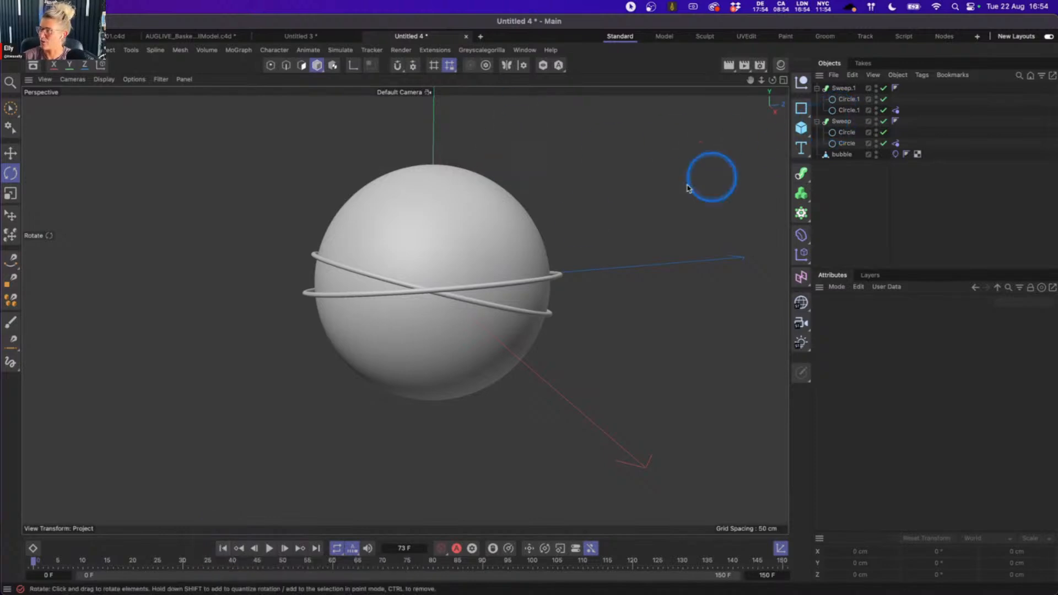
- Keyframe the balloon cloth's Target Length at 100% on frame 0 and 150% on frame 30, and set its Thickness to 0.5 cm
{"action": "mouse_move", "coordinate": [440, 275]}
{"action": "left_mouse_down", "text": "alt"}
{"action": "mouse_move", "coordinate": [521, 285]}
{"action": "mouse_move", "coordinate": [433, 275]}
{"action": "left_mouse_up", "text": "alt"}
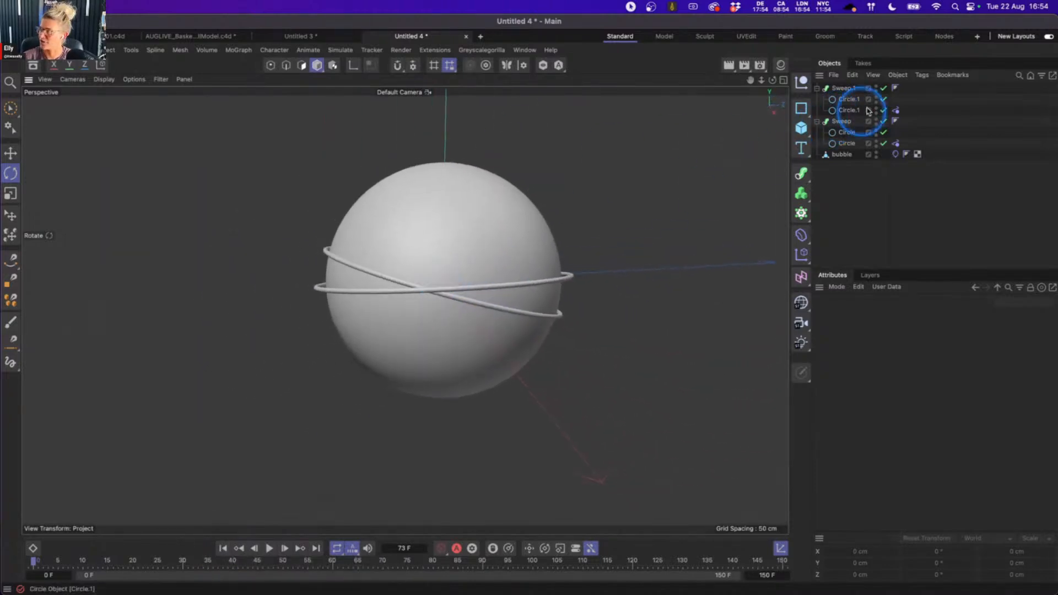
{"action": "left_click", "coordinate": [896, 155]}
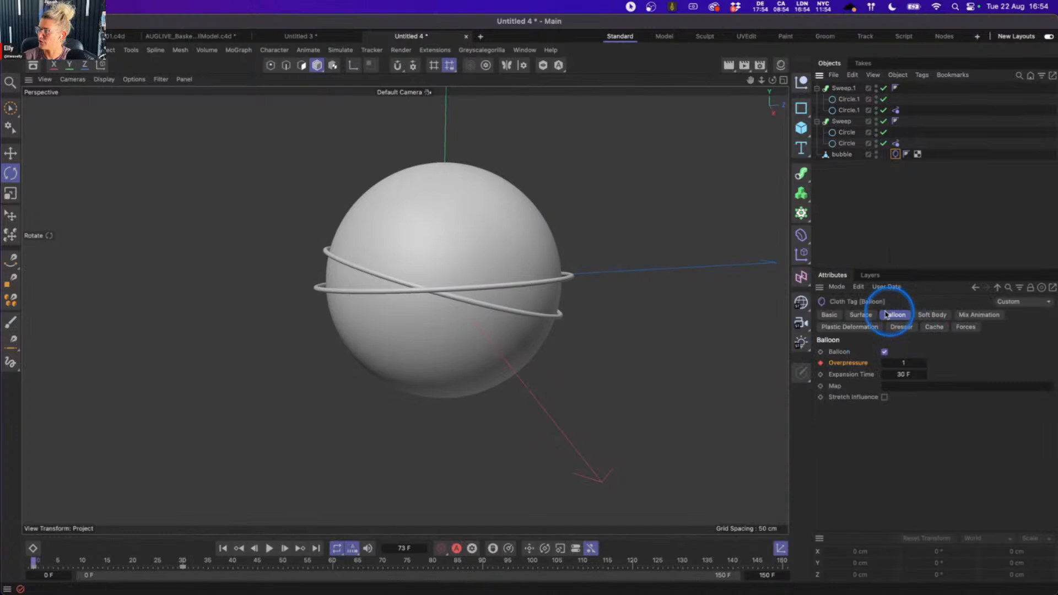
{"action": "left_click", "coordinate": [861, 315]}
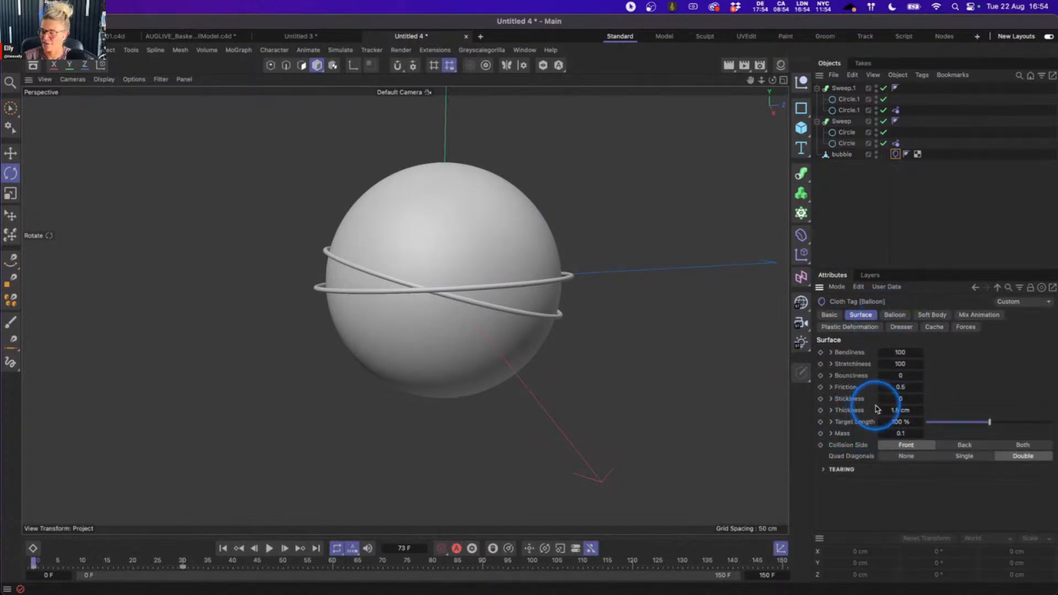
{"action": "left_click", "coordinate": [819, 421]}
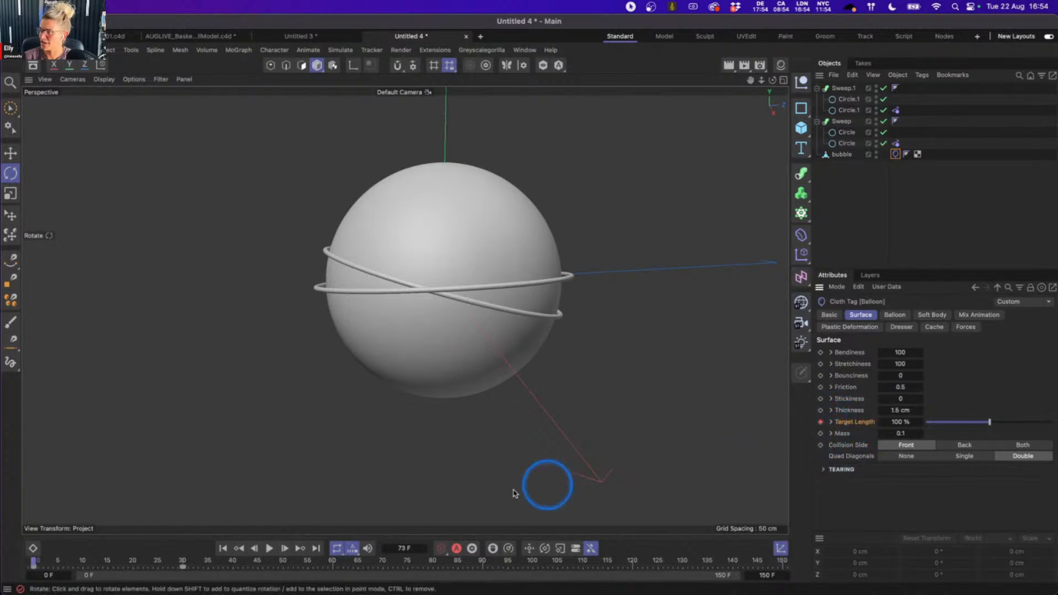
{"action": "left_click", "coordinate": [183, 564]}
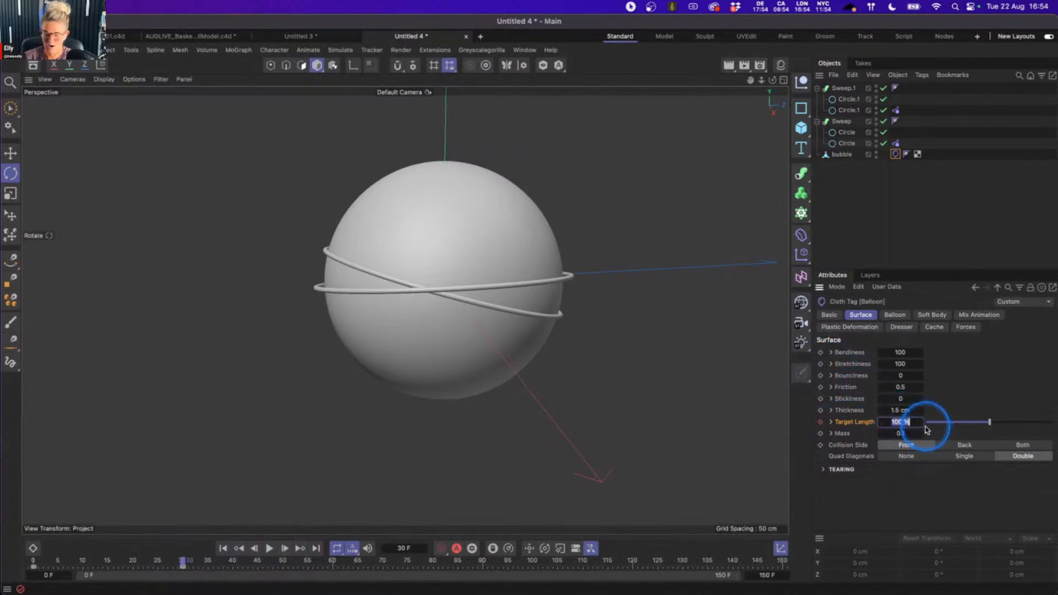
{"action": "left_click", "coordinate": [821, 422]}
{"action": "left_click", "coordinate": [901, 410]}
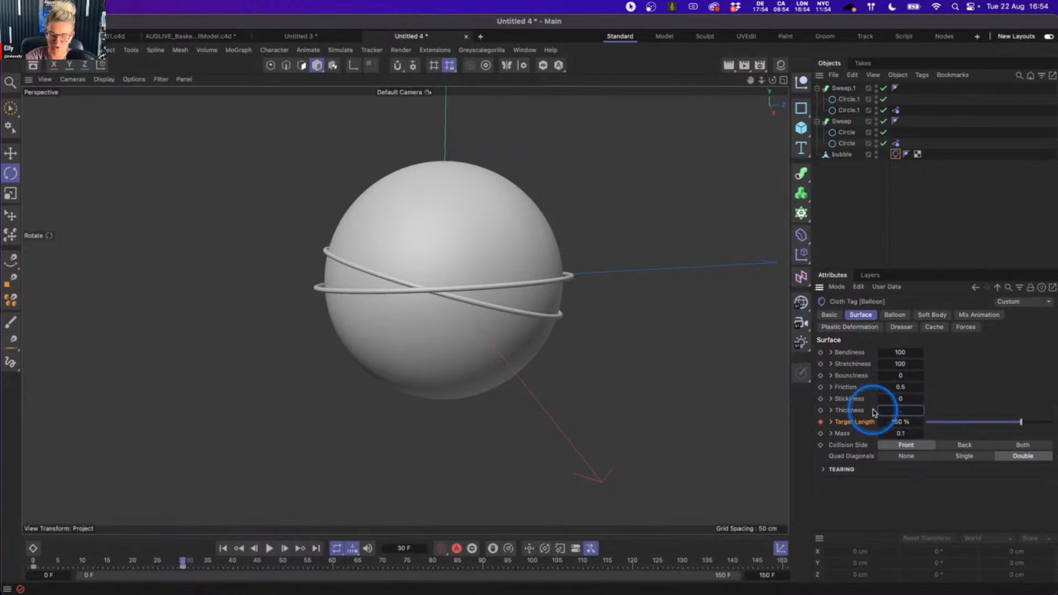
- Preview the simulation from the first frame and examine close up how the wrinkled balloon meets the ropes
{"action": "left_click", "coordinate": [223, 548]}
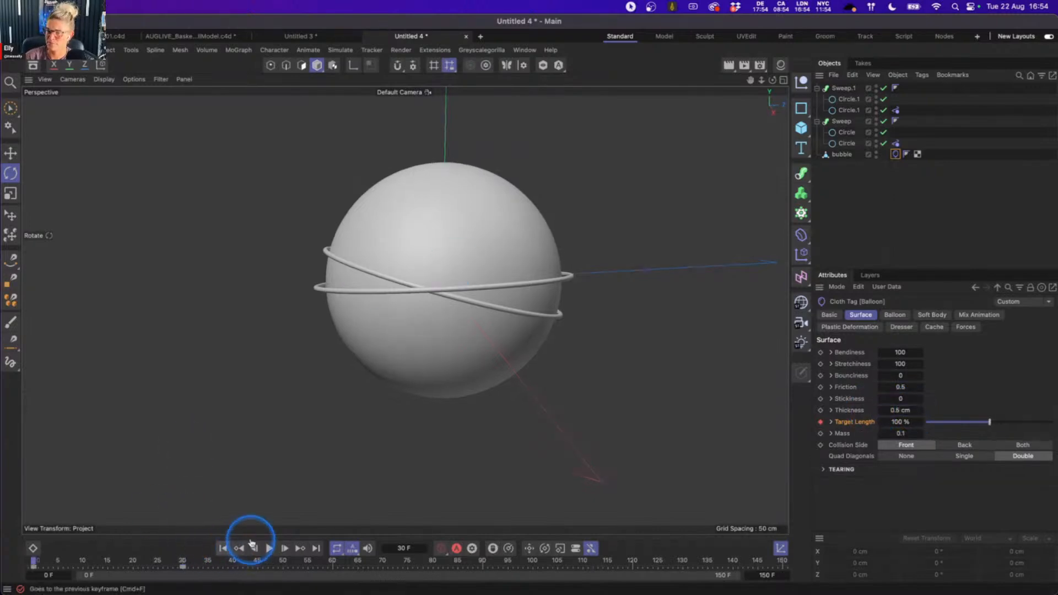
{"action": "left_click", "coordinate": [269, 549]}
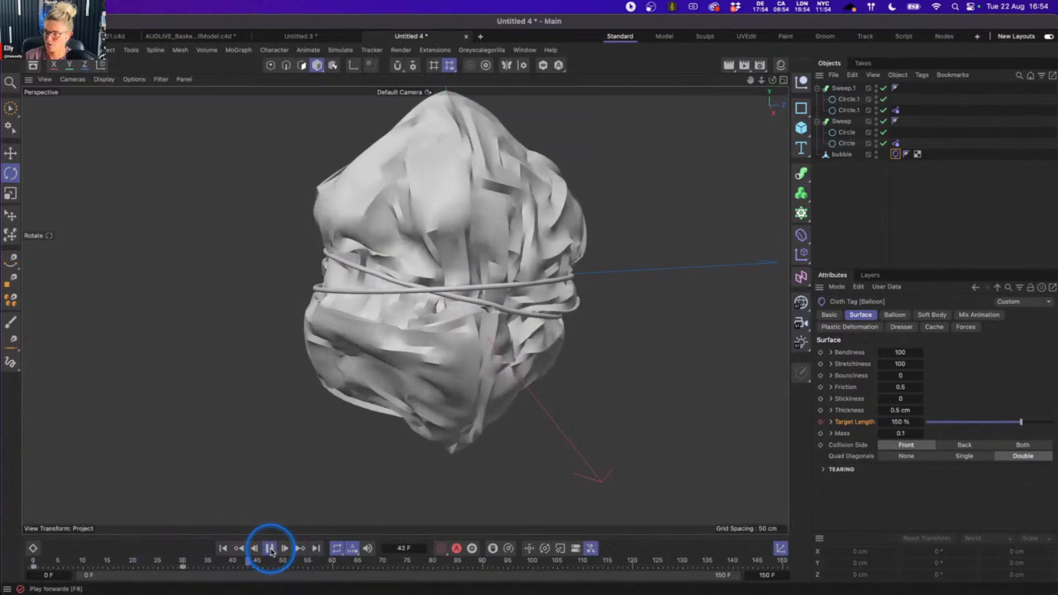
{"action": "left_click", "coordinate": [270, 549]}
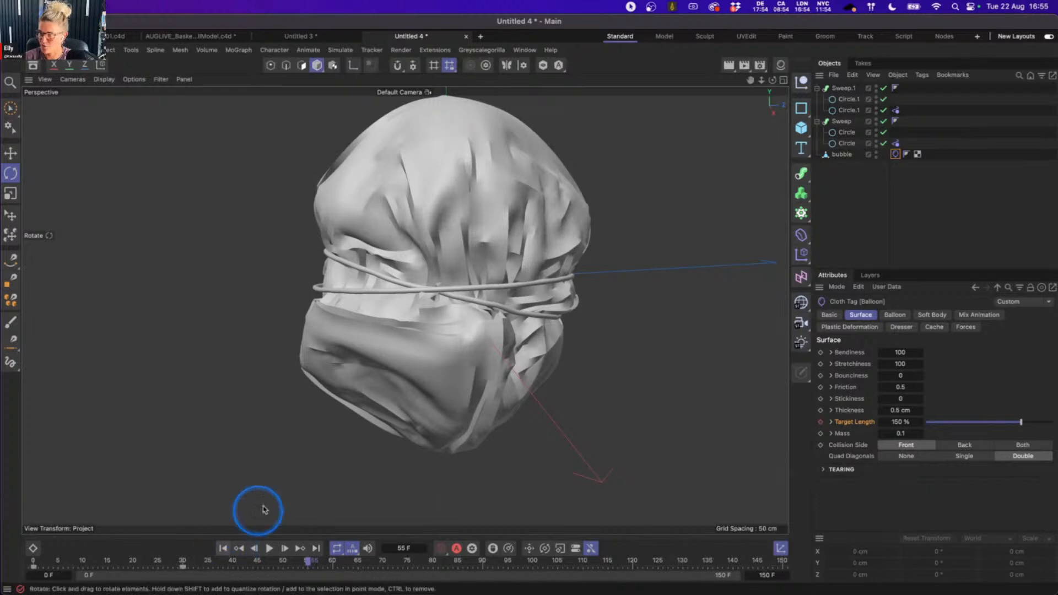
{"action": "left_click_drag", "start_coordinate": [437, 310], "coordinate": [546, 332], "text": "alt"}
{"action": "right_click_drag", "start_coordinate": [403, 295], "coordinate": [511, 280], "text": "alt"}
{"action": "left_click_drag", "start_coordinate": [512, 282], "coordinate": [424, 289], "text": "alt"}
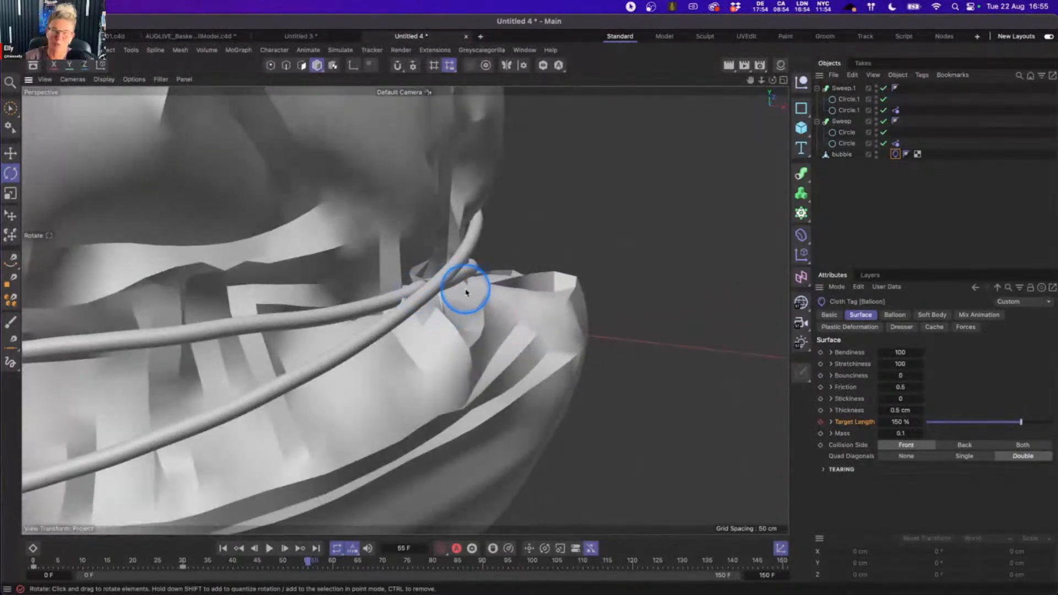
- Set the Radius of both circles' Rope tags to 2 cm, matching the Sweep profile radius
{"action": "left_click", "coordinate": [896, 144]}
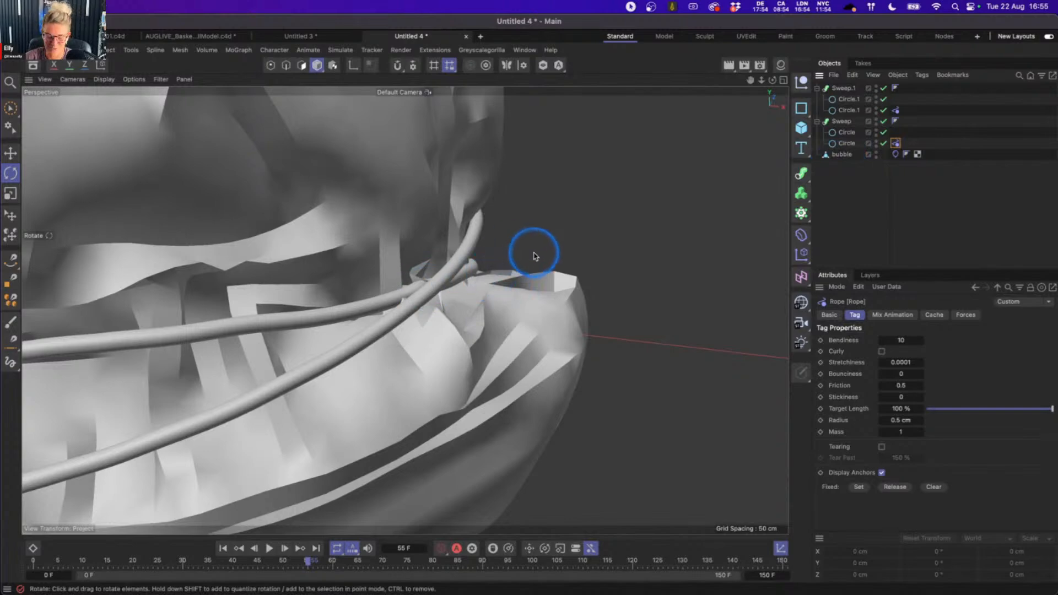
{"action": "left_click_drag", "start_coordinate": [447, 278], "coordinate": [527, 276], "text": "alt"}
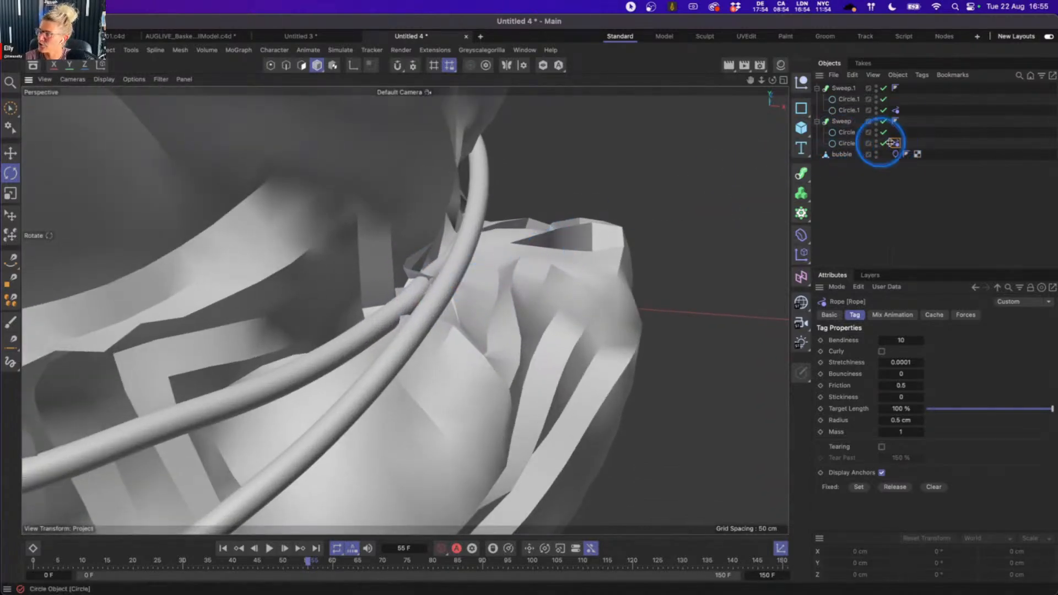
{"action": "left_click", "coordinate": [847, 135]}
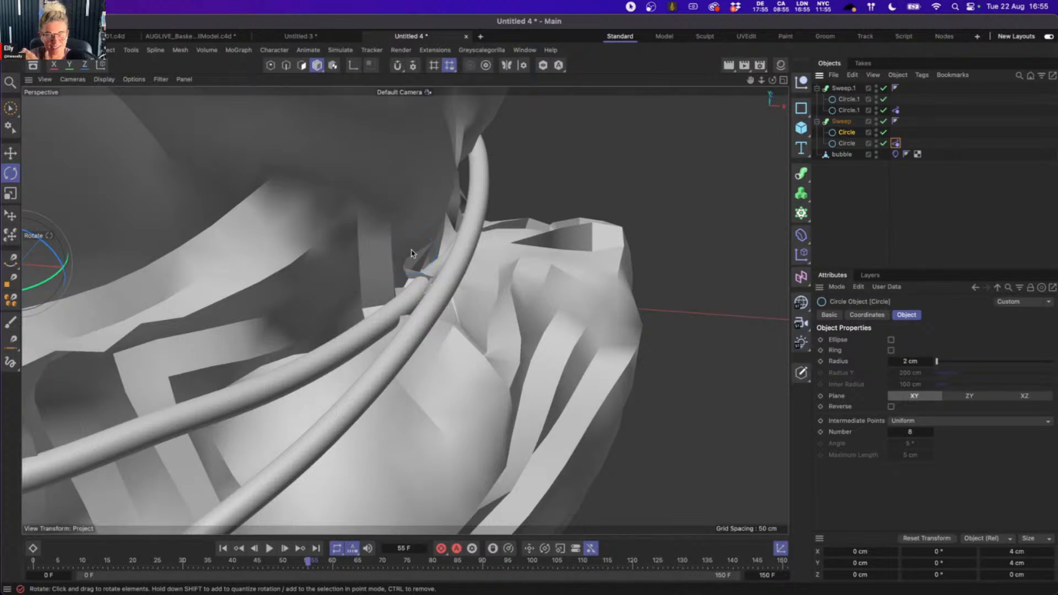
{"action": "left_click", "coordinate": [895, 143]}
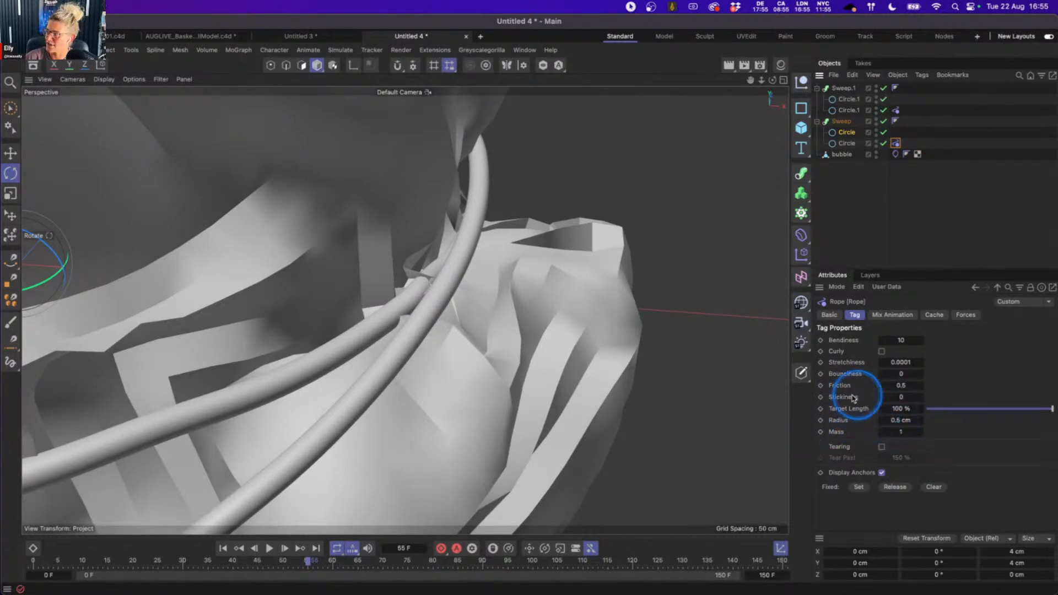
{"action": "double_click", "coordinate": [903, 421]}
{"action": "type", "text": "2"}
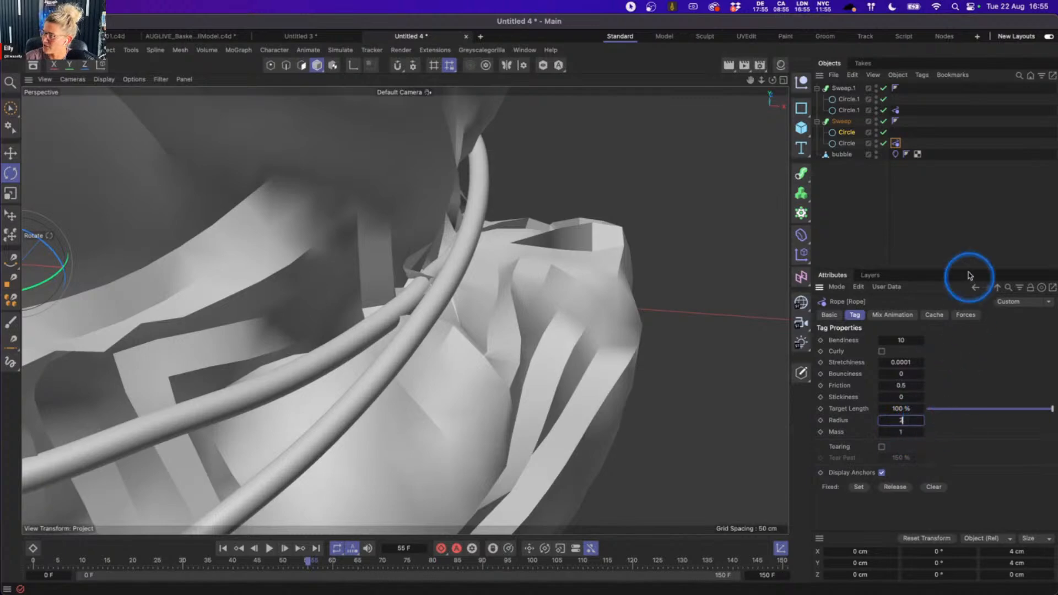
{"action": "left_click", "coordinate": [896, 111]}
{"action": "double_click", "coordinate": [907, 421]}
{"action": "type", "text": "2"}
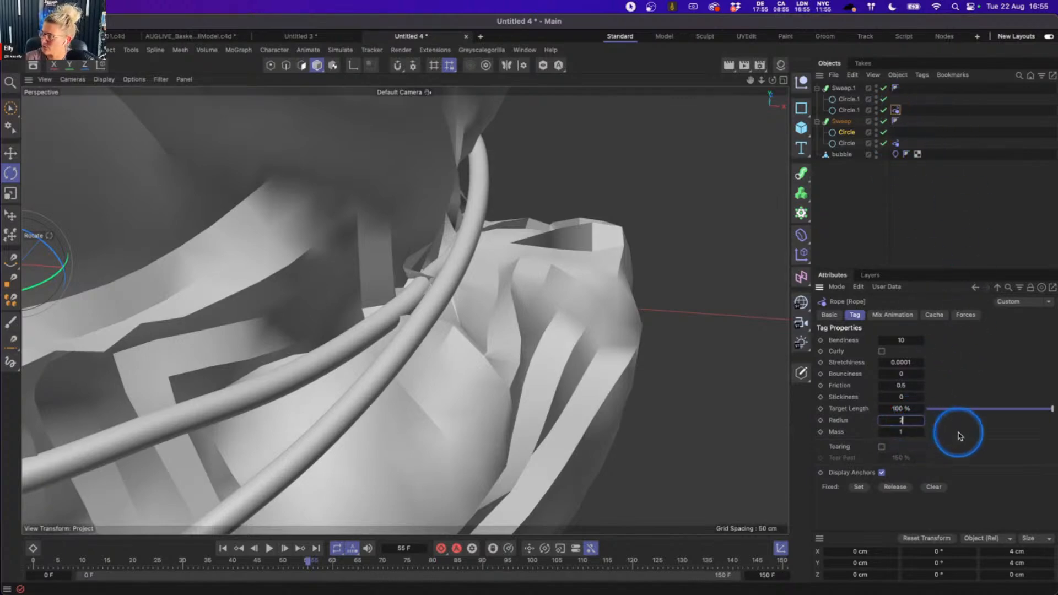
- Replay the simulation from the start with the larger rope radius and examine the constricted balloon
{"action": "left_click", "coordinate": [222, 548]}
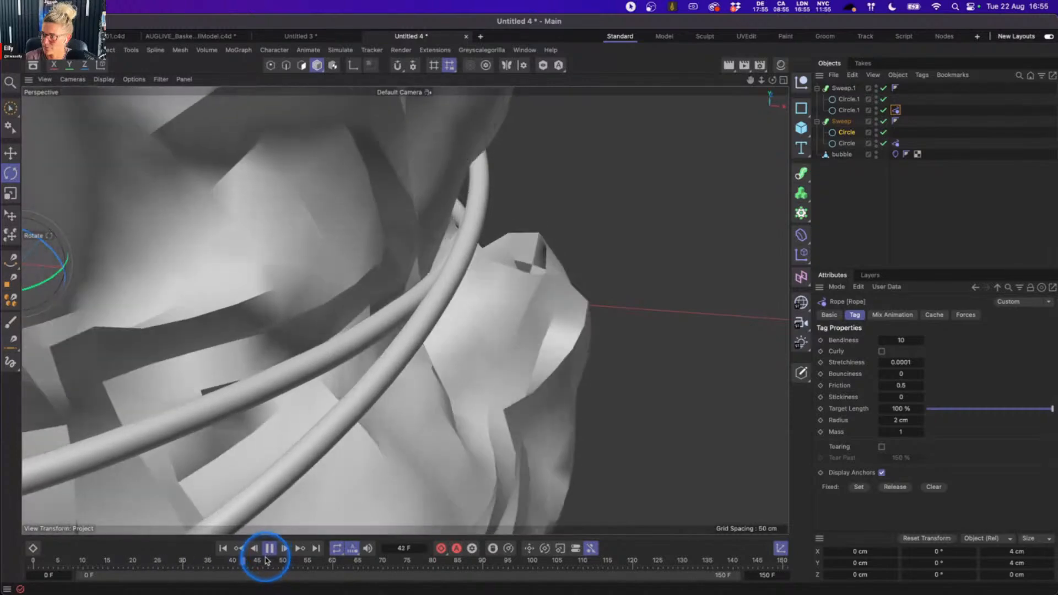
{"action": "left_click", "coordinate": [269, 549]}
{"action": "left_click", "coordinate": [457, 346]}
{"action": "left_click_drag", "start_coordinate": [449, 355], "coordinate": [448, 334], "text": "alt"}
{"action": "right_click_drag", "start_coordinate": [449, 334], "coordinate": [339, 311], "text": "alt"}
{"action": "left_click_drag", "start_coordinate": [433, 321], "coordinate": [433, 274], "text": "alt"}
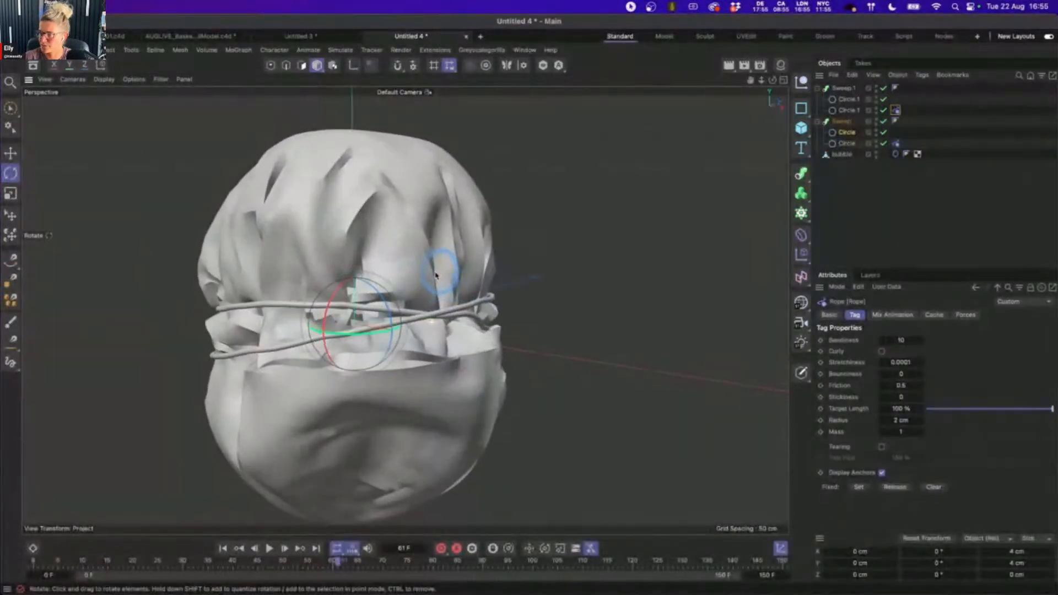
{"action": "left_click_drag", "start_coordinate": [560, 207], "coordinate": [480, 295], "text": "alt"}
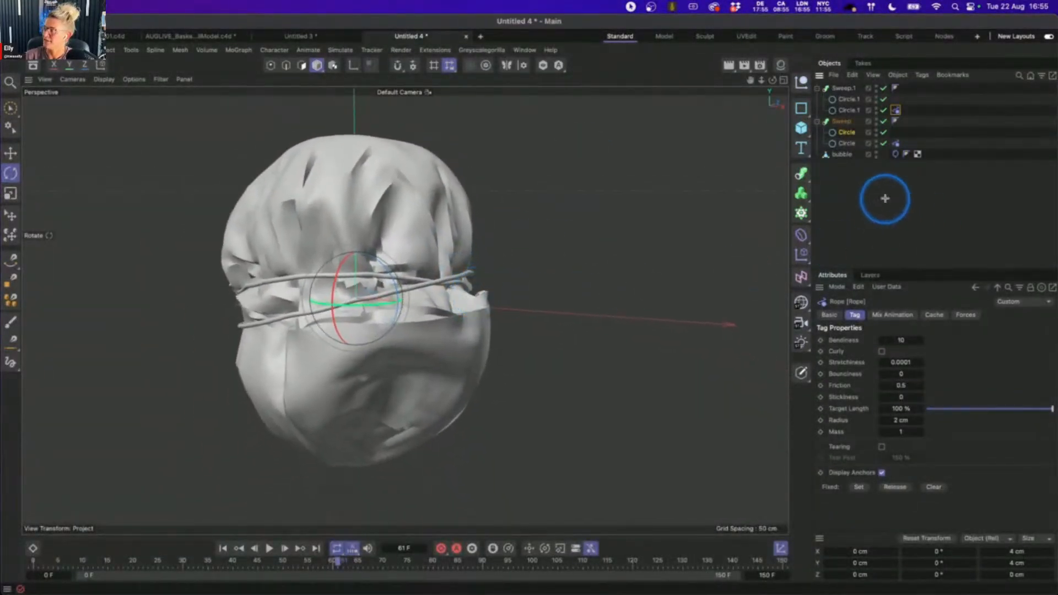
- Add a Subdivision Surface generator and nest the bubble object under it
{"action": "left_click", "coordinate": [889, 203]}
{"action": "left_click", "coordinate": [800, 171]}
{"action": "left_click", "coordinate": [856, 190]}
{"action": "left_click_drag", "start_coordinate": [834, 159], "coordinate": [851, 91]}
{"action": "left_click", "coordinate": [873, 216]}
{"action": "left_click", "coordinate": [405, 266]}
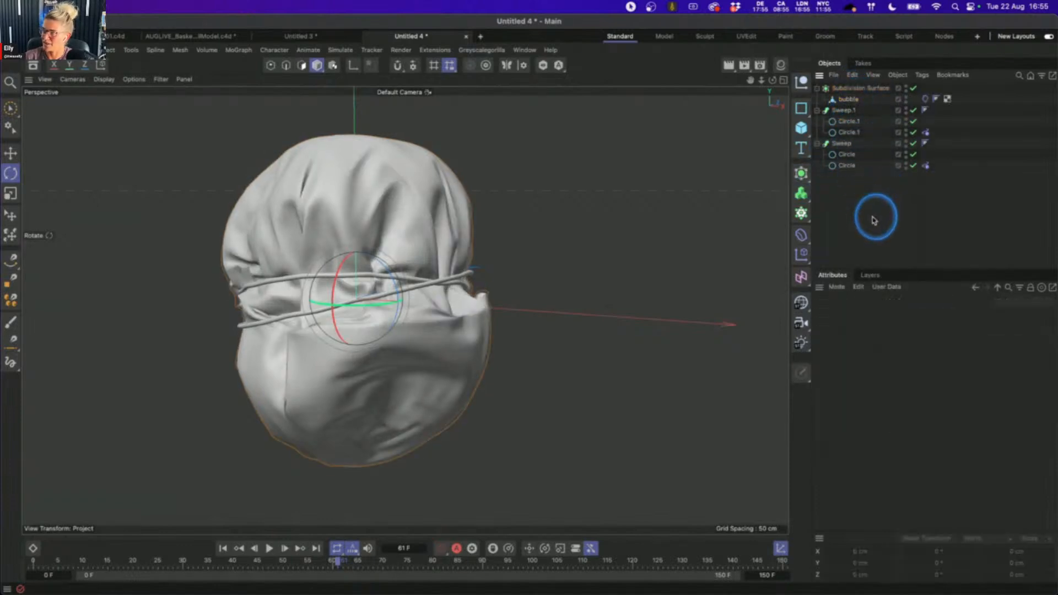
- Replay the simulation with the smoothed bubble and examine its folds around the ropes
{"action": "left_click_drag", "start_coordinate": [386, 288], "coordinate": [388, 229], "text": "alt"}
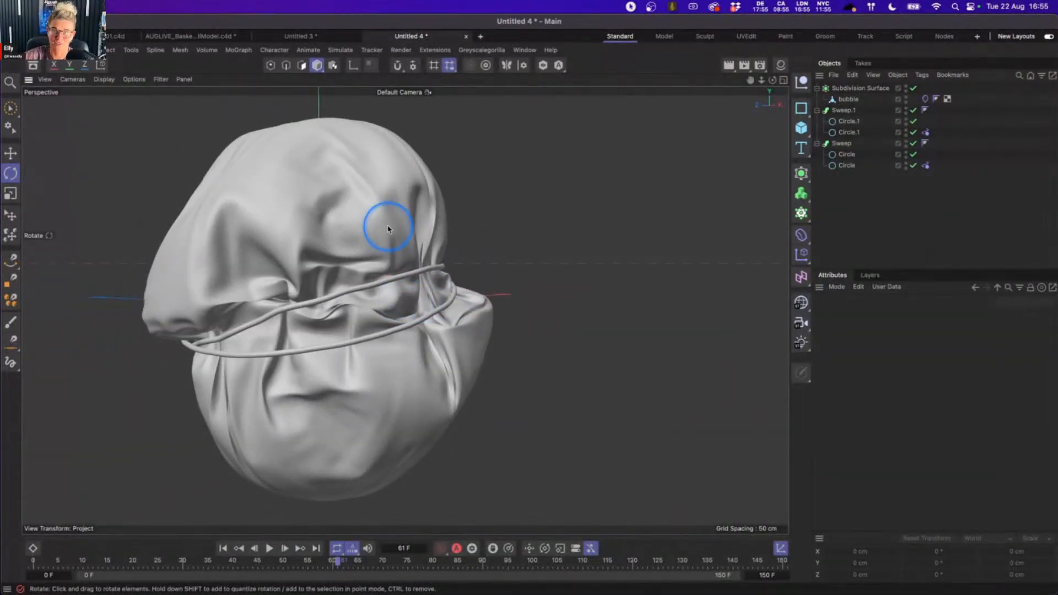
{"action": "left_click", "coordinate": [222, 548]}
{"action": "left_click", "coordinate": [270, 549]}
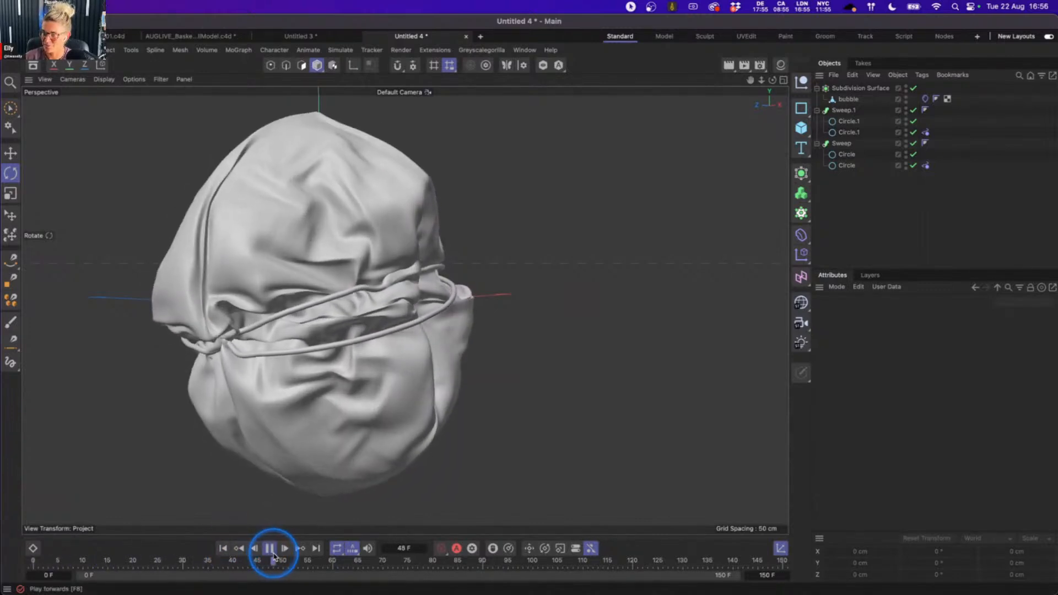
{"action": "left_click", "coordinate": [270, 549]}
{"action": "left_click", "coordinate": [272, 353]}
{"action": "mouse_move", "coordinate": [294, 335]}
{"action": "left_mouse_down", "text": "alt"}
{"action": "mouse_move", "coordinate": [359, 307]}
{"action": "mouse_move", "coordinate": [310, 333]}
{"action": "left_mouse_up", "text": "alt"}
- Return to the first frame and disable the Subdivision Surface
{"action": "left_click", "coordinate": [223, 548]}
{"action": "left_click", "coordinate": [913, 87]}
{"action": "left_click", "coordinate": [393, 264]}
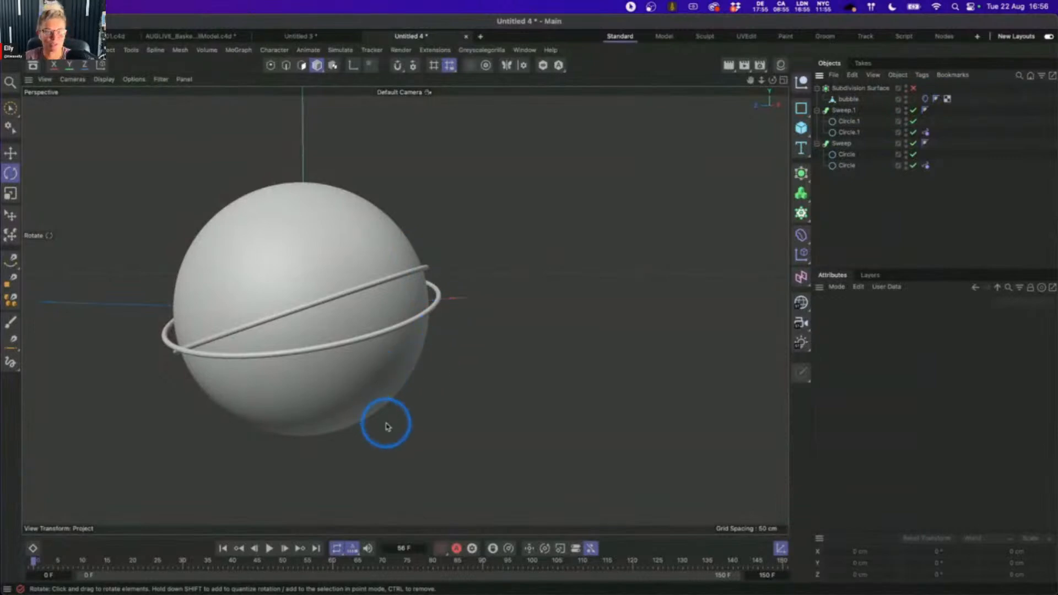
{"action": "left_click_drag", "start_coordinate": [247, 359], "coordinate": [271, 368], "text": "alt"}
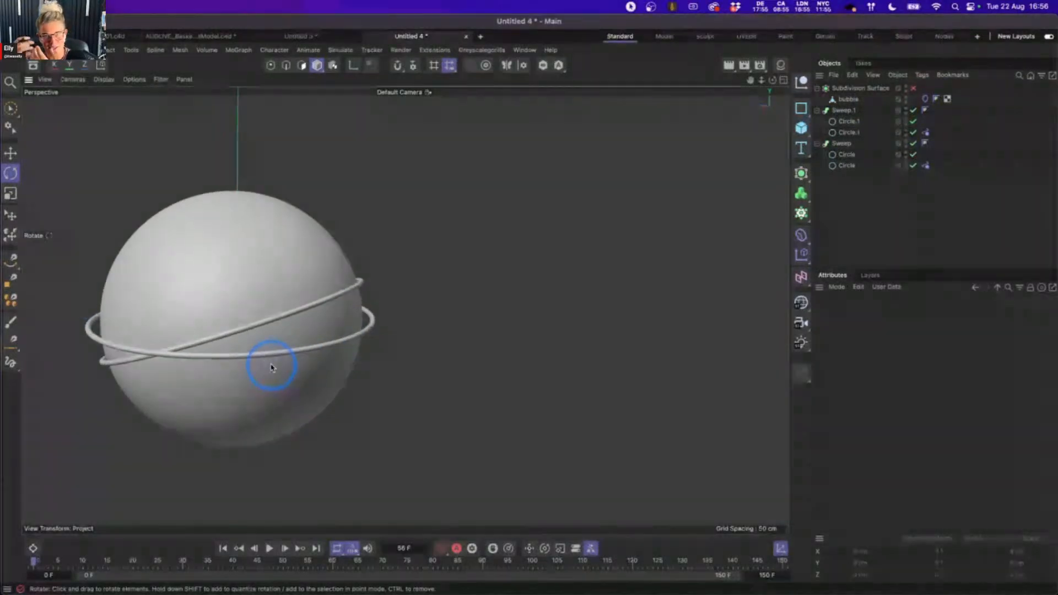
- Set the project's simulation substeps to 30 and its collision passes to 4
{"action": "left_click", "coordinate": [574, 202]}
{"action": "left_click", "coordinate": [836, 305]}
{"action": "left_click", "coordinate": [867, 353]}
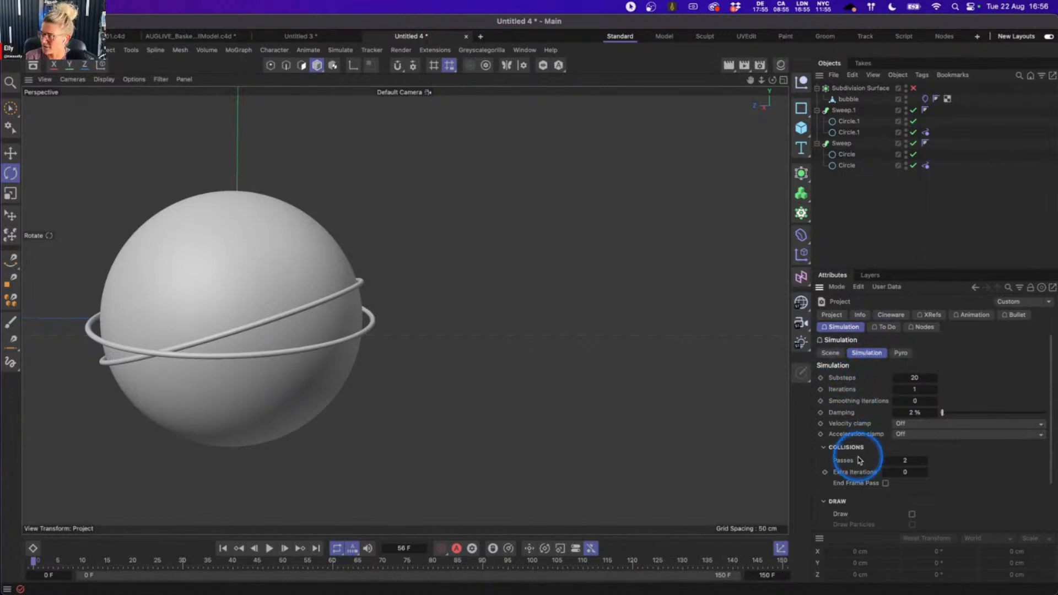
{"action": "left_click", "coordinate": [915, 379]}
{"action": "type", "text": "30"}
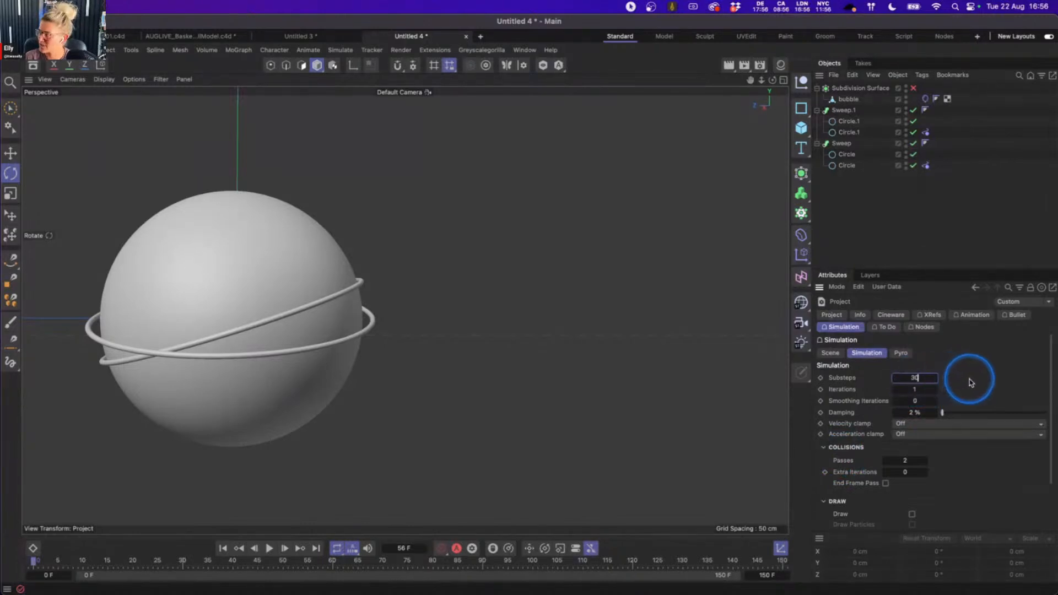
{"action": "left_click", "coordinate": [909, 460]}
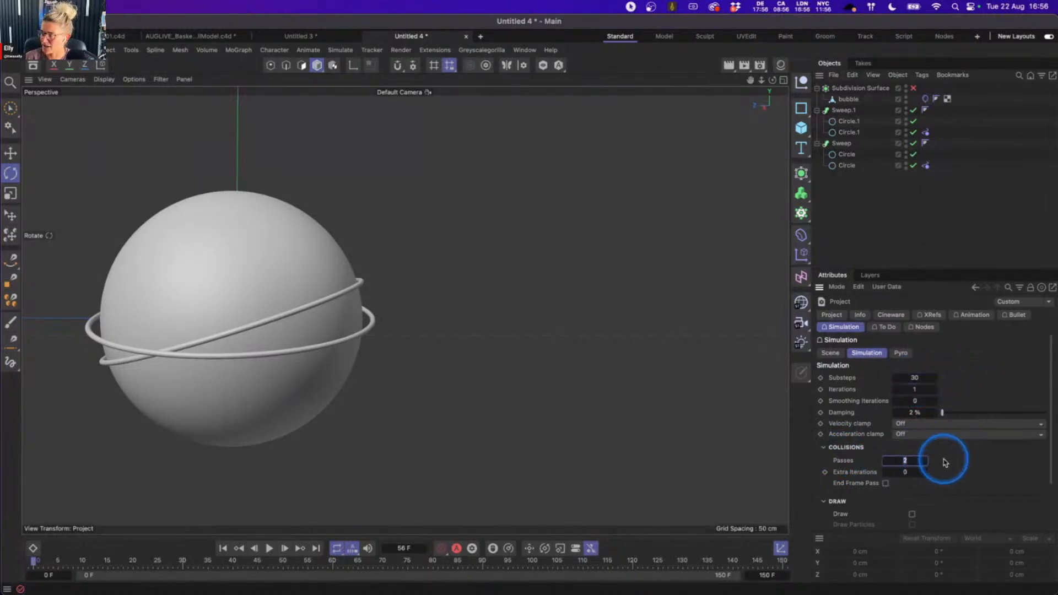
{"action": "left_click", "coordinate": [925, 462]}
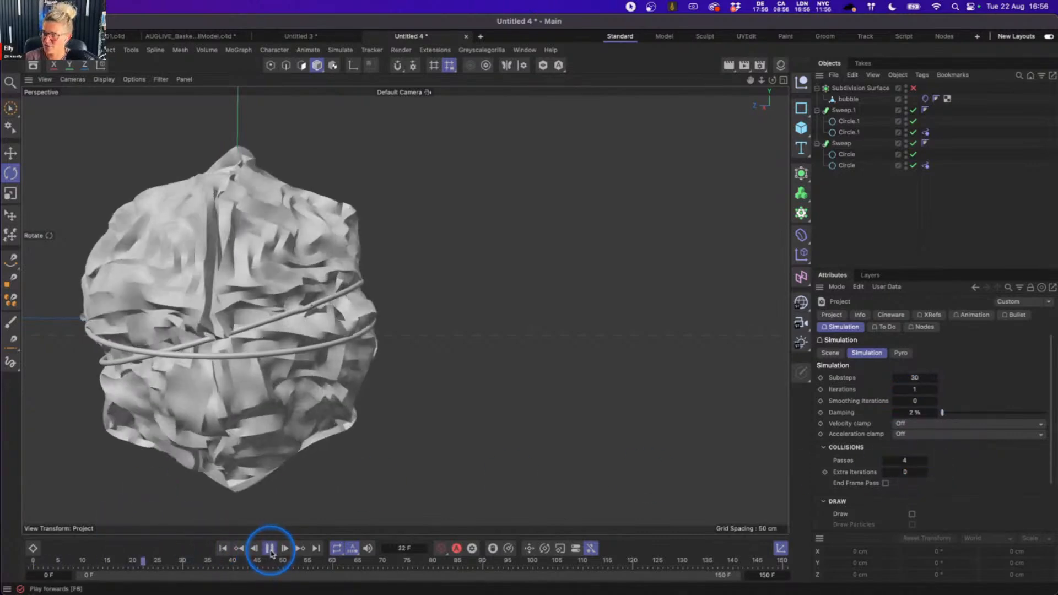
- Raise the collision passes to 6, replay the simulation from the start, and return to the first frame
{"action": "left_click", "coordinate": [270, 548]}
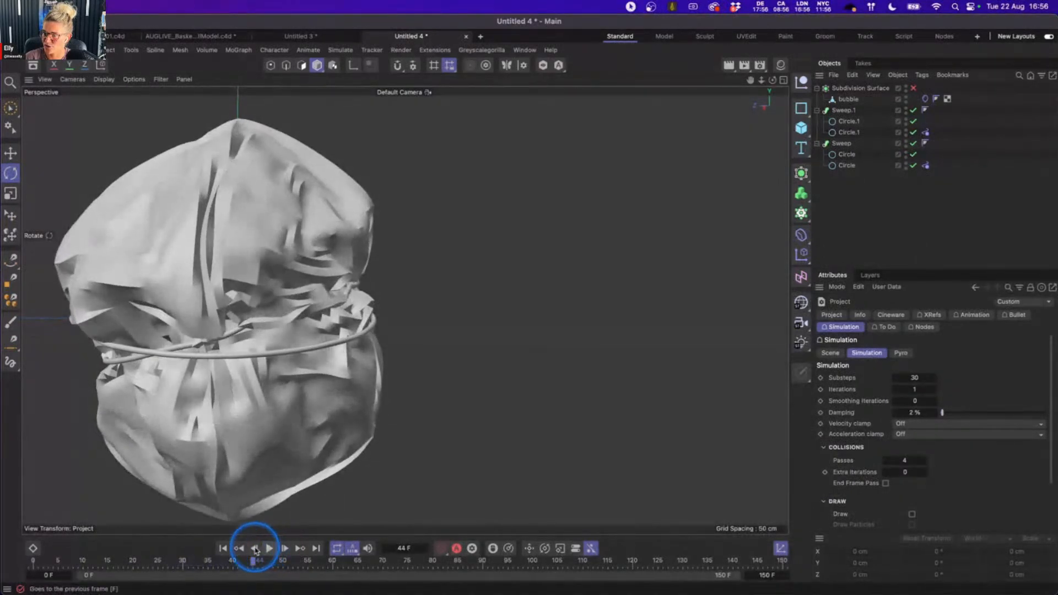
{"action": "left_click", "coordinate": [223, 548]}
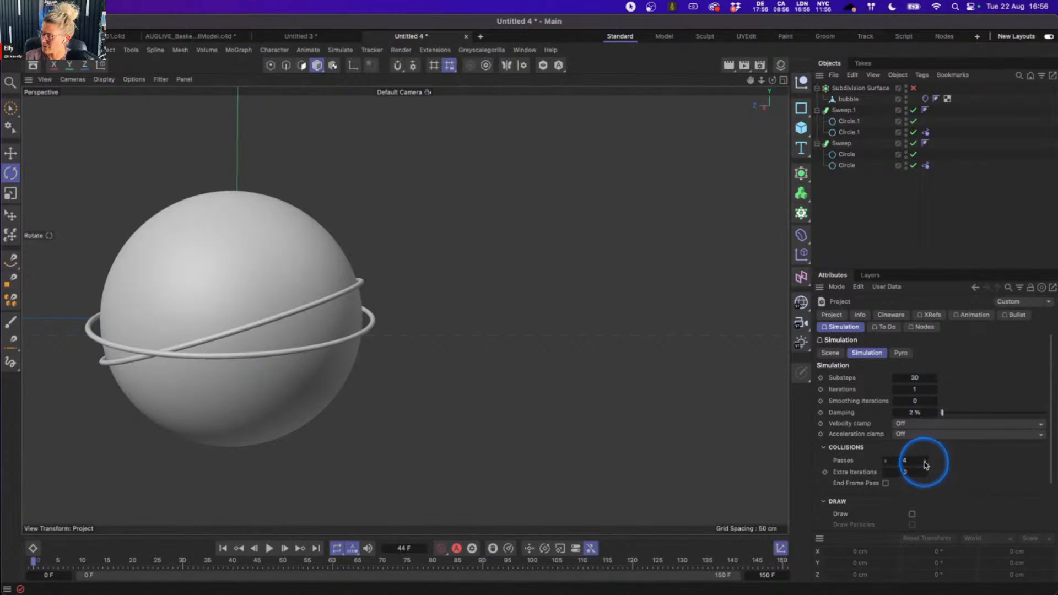
{"action": "left_click", "coordinate": [223, 548]}
{"action": "left_click", "coordinate": [270, 548]}
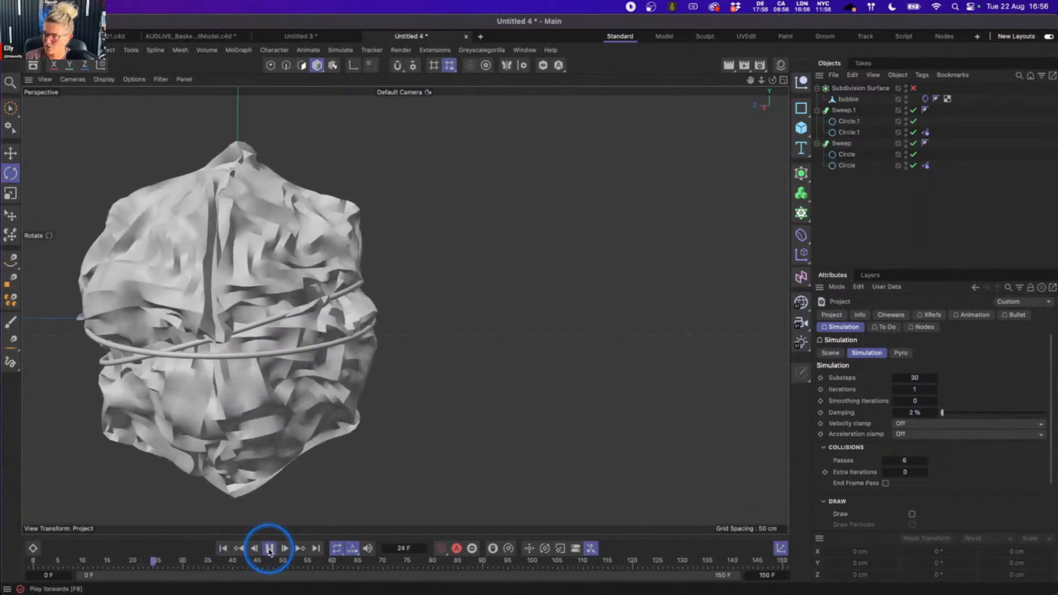
{"action": "left_click", "coordinate": [270, 548]}
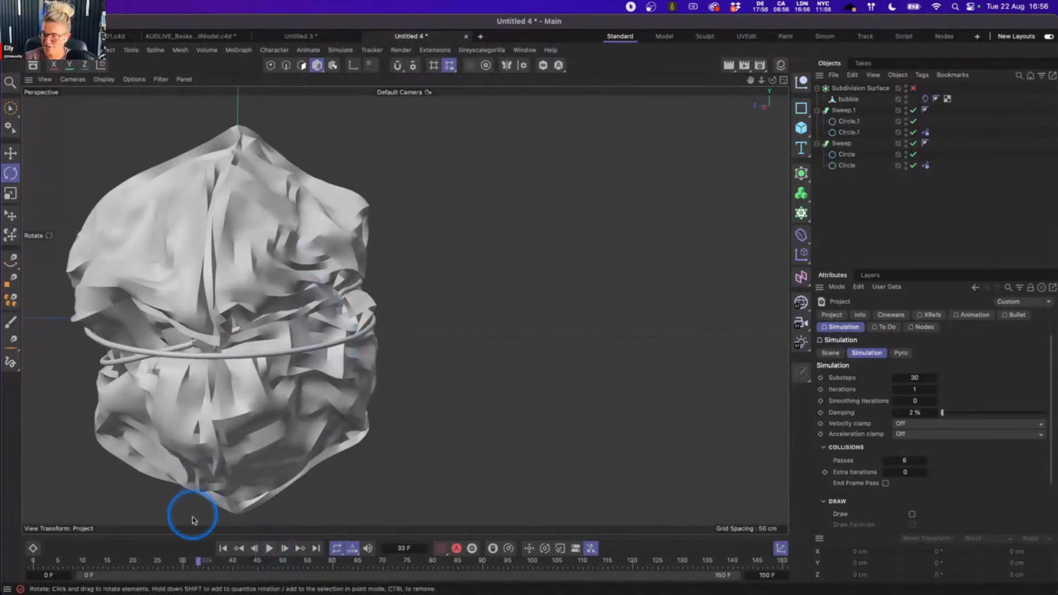
{"action": "left_click", "coordinate": [223, 549]}
- Set the surface thickness of the bubble's balloon cloth tag to 1 cm
{"action": "left_click_drag", "start_coordinate": [301, 345], "coordinate": [352, 336], "text": "alt"}
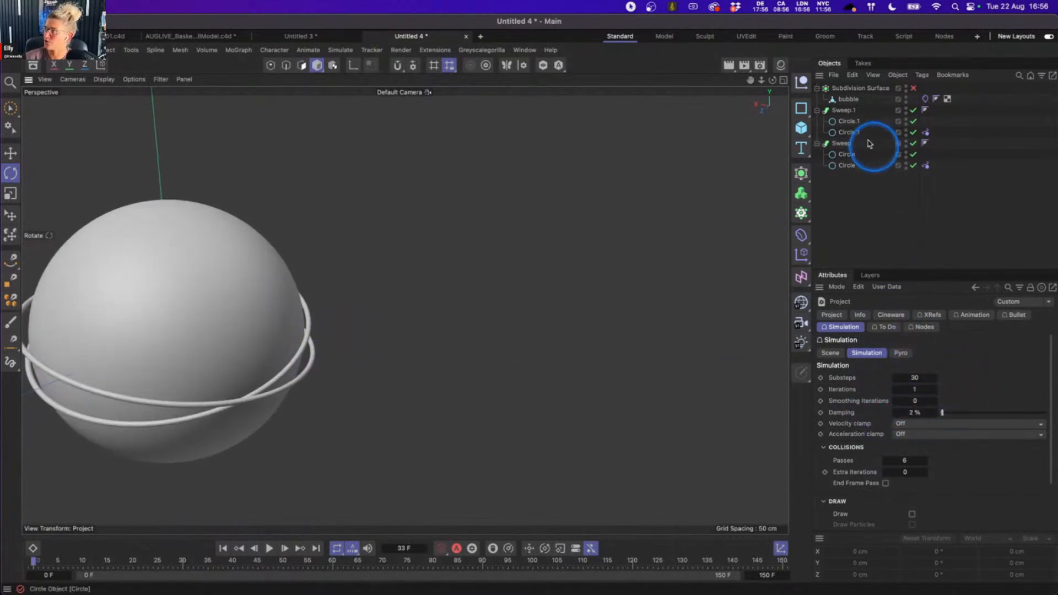
{"action": "left_click", "coordinate": [926, 132]}
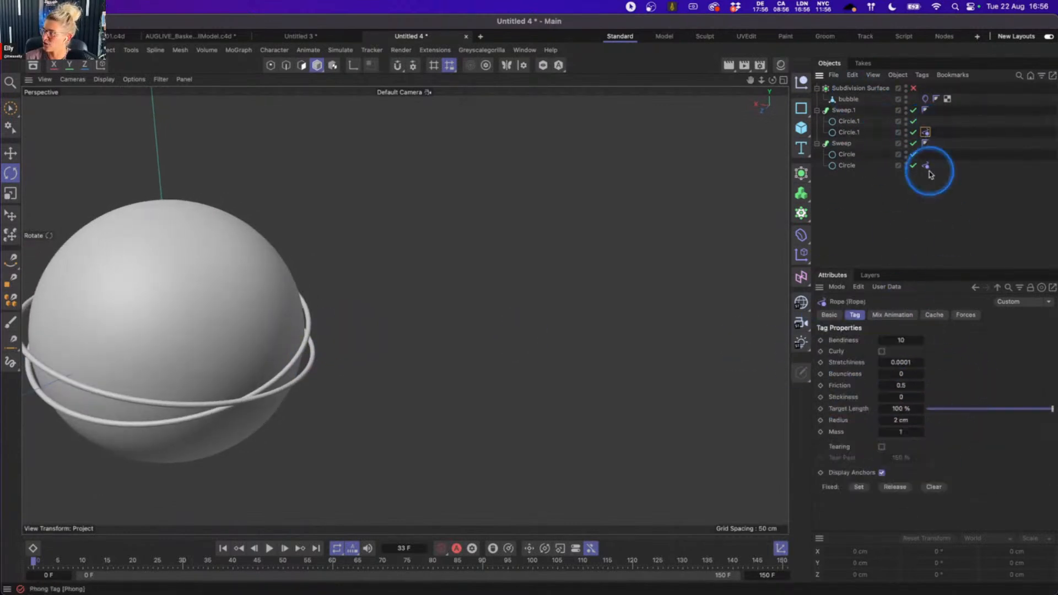
{"action": "double_click", "coordinate": [914, 422]}
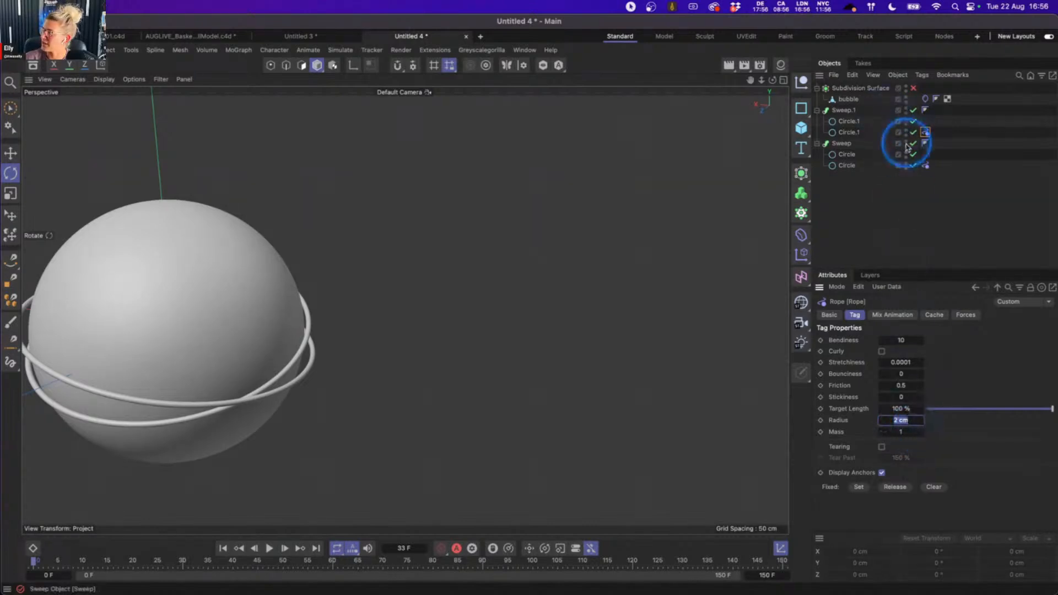
{"action": "left_click", "coordinate": [925, 98]}
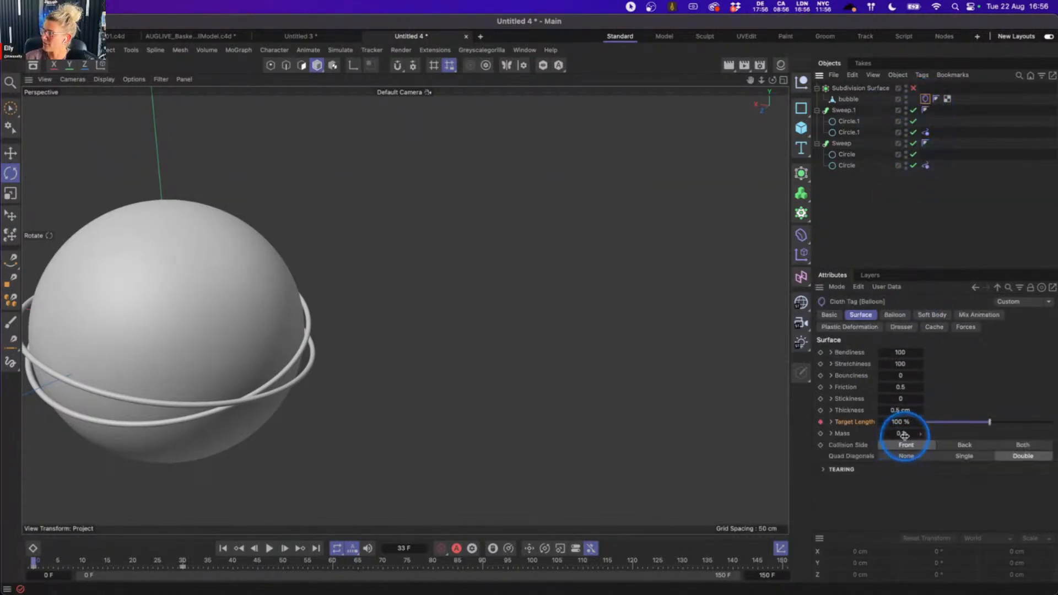
{"action": "double_click", "coordinate": [901, 410]}
{"action": "type", "text": "1"}
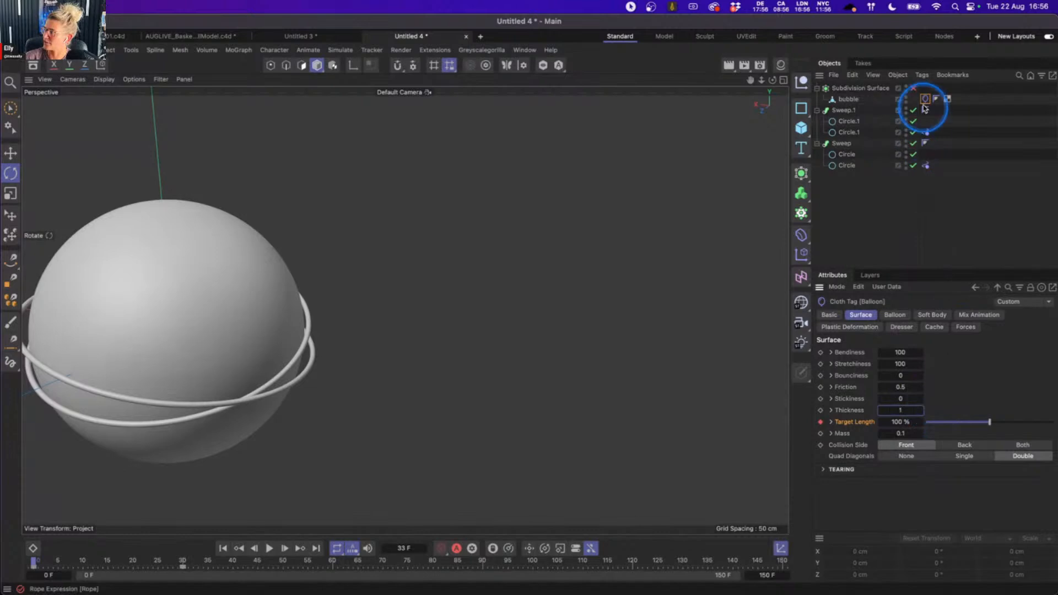
- Set the radius of both circles' Rope tags to 3 cm
{"action": "left_click", "coordinate": [926, 133]}
{"action": "left_click", "coordinate": [926, 166], "text": "shift"}
{"action": "double_click", "coordinate": [902, 420]}
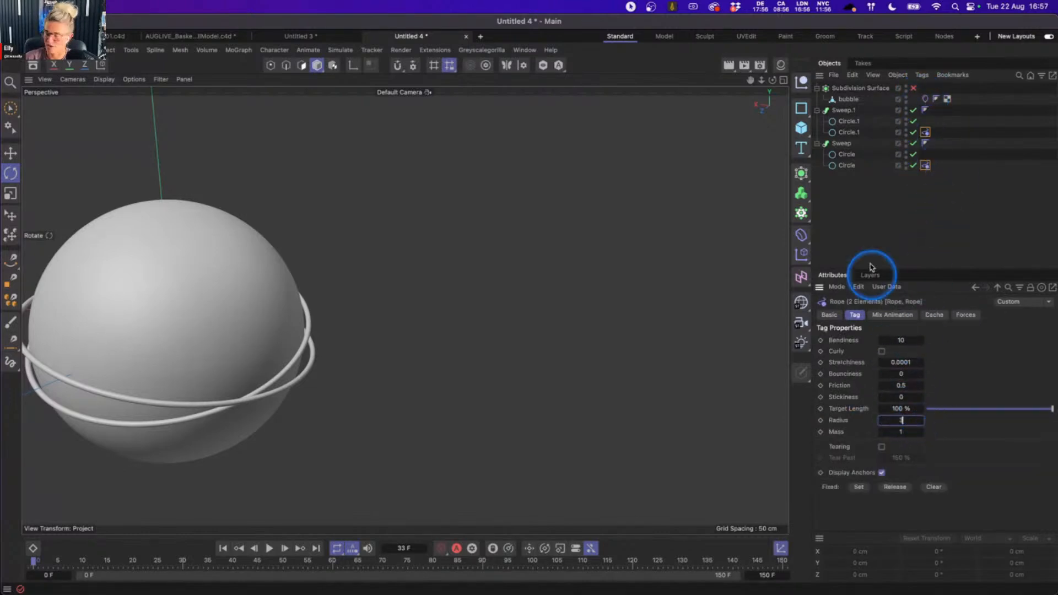
{"action": "left_click", "coordinate": [869, 191]}
- Run the simulation to frame 23, re-enable the Subdivision Surface, and examine the smoothed folds around the ropes
{"action": "left_click", "coordinate": [264, 552]}
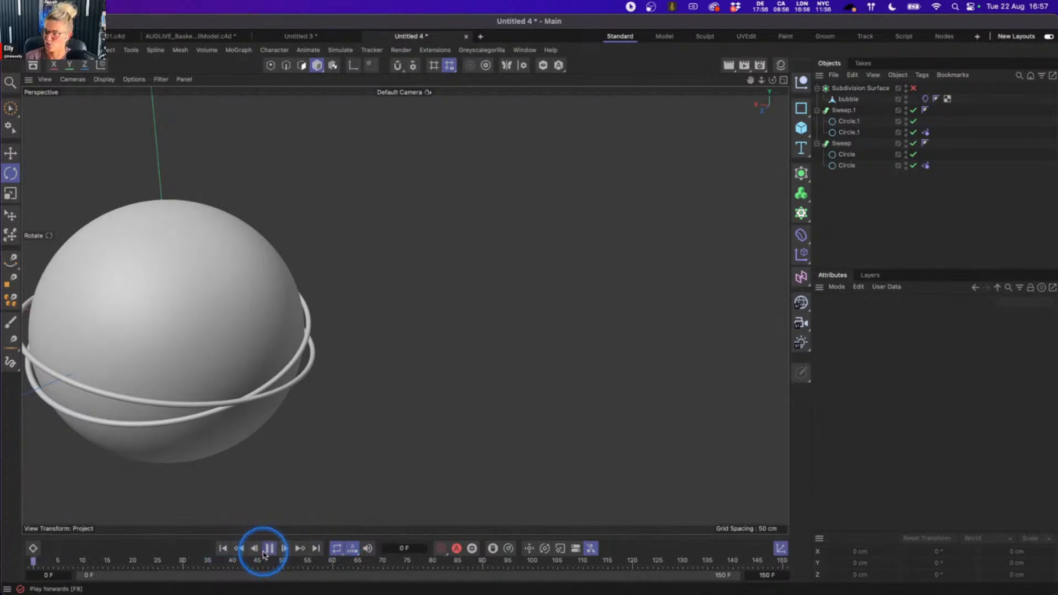
{"action": "left_click", "coordinate": [269, 551]}
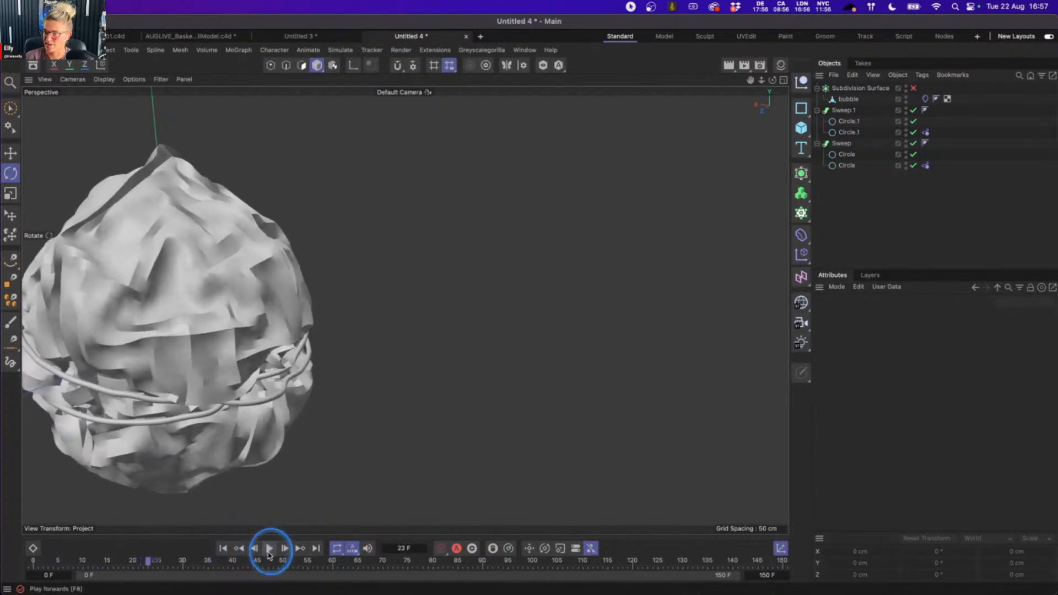
{"action": "left_click", "coordinate": [913, 88]}
{"action": "left_click_drag", "start_coordinate": [513, 229], "coordinate": [246, 372], "text": "alt"}
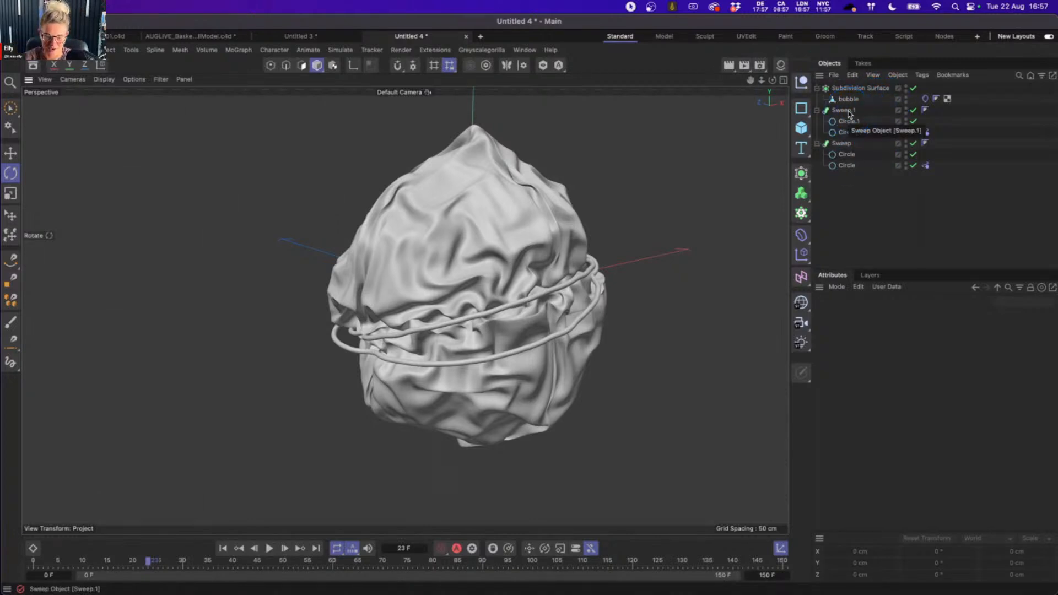
{"action": "left_click", "coordinate": [256, 409]}
{"action": "mouse_move", "coordinate": [467, 350]}
{"action": "left_mouse_down", "text": "alt"}
{"action": "mouse_move", "coordinate": [552, 314]}
{"action": "mouse_move", "coordinate": [497, 332]}
{"action": "left_mouse_up", "text": "alt"}
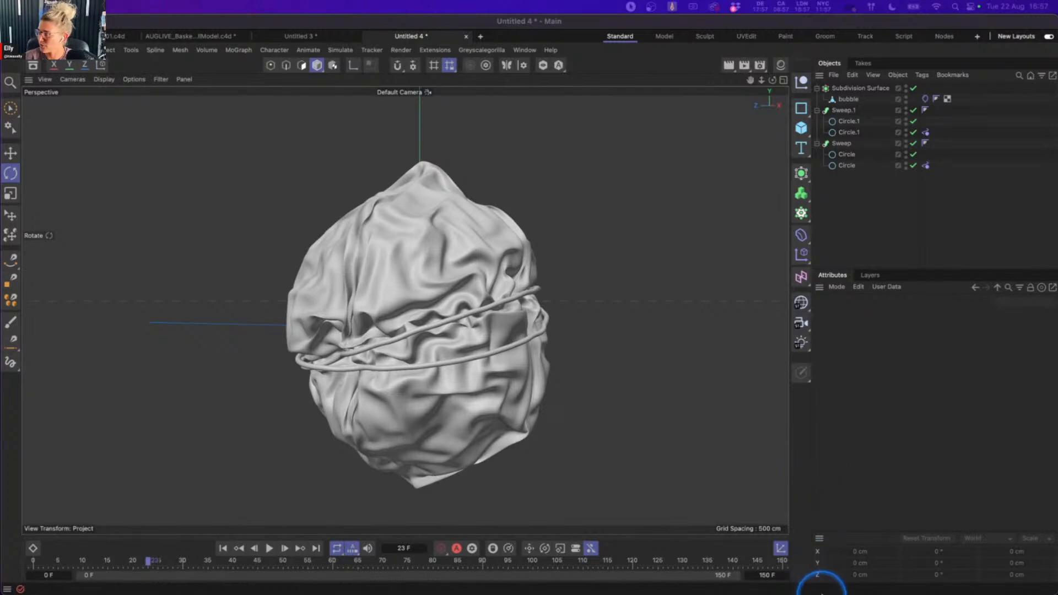
- Open the reference image with the rope-tied green balloon and squeezed ball renders, examine it, and close it
{"action": "mouse_move", "coordinate": [794, 588]}
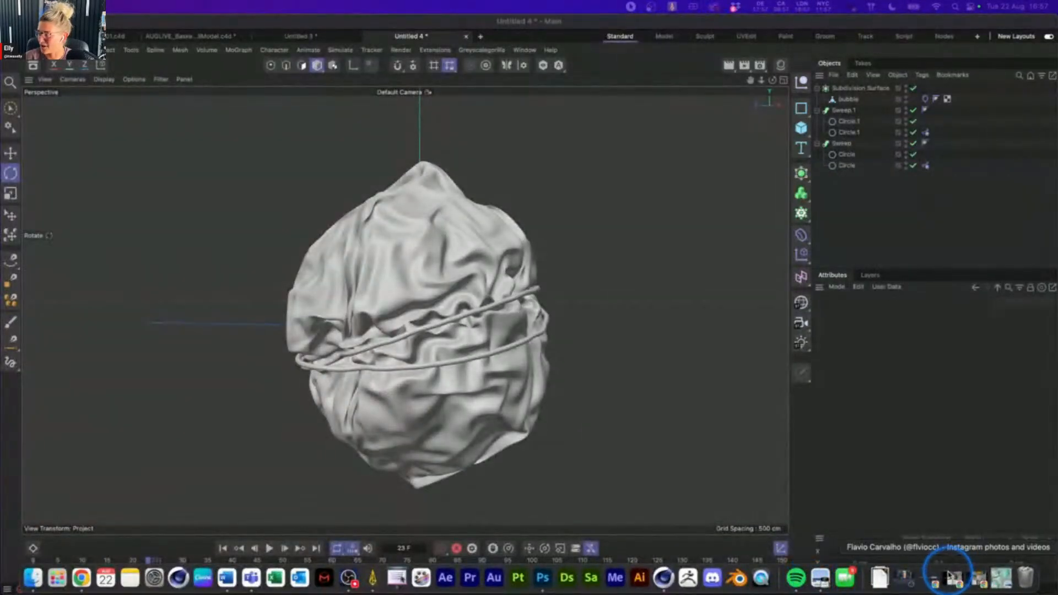
{"action": "left_click", "coordinate": [993, 577]}
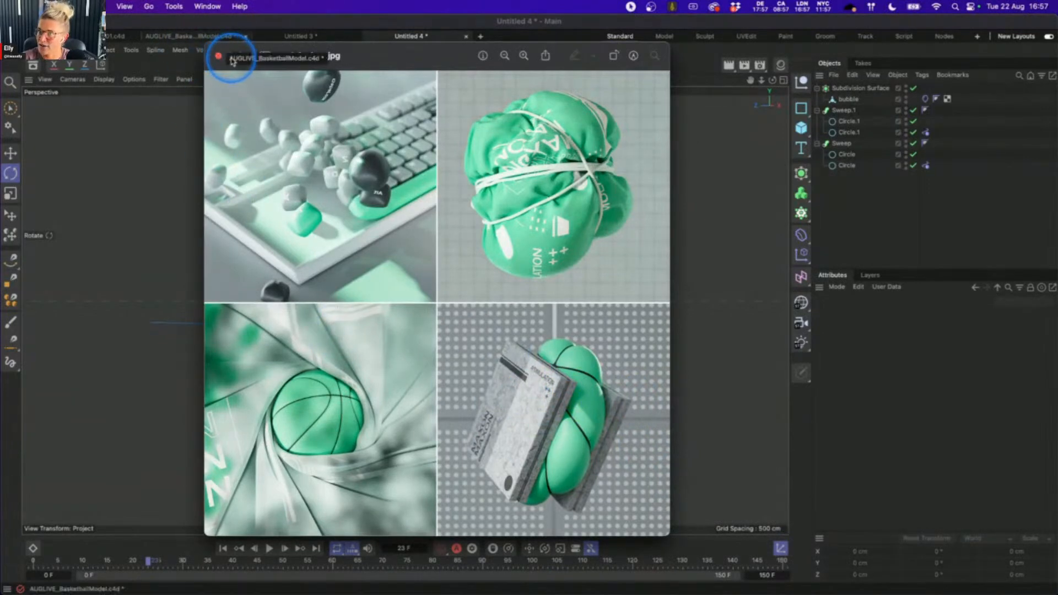
{"action": "left_click", "coordinate": [230, 57]}
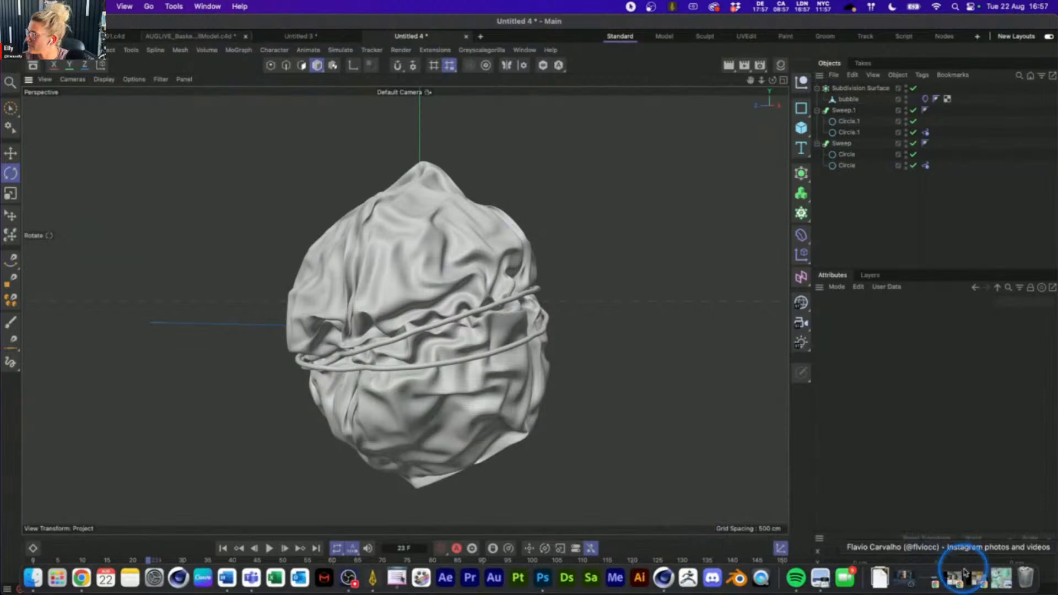
- Switch to the browser and examine the Instagram post "Soft Bodies — 13 Squeeze" with the squeezed basketball
{"action": "left_click", "coordinate": [958, 579]}
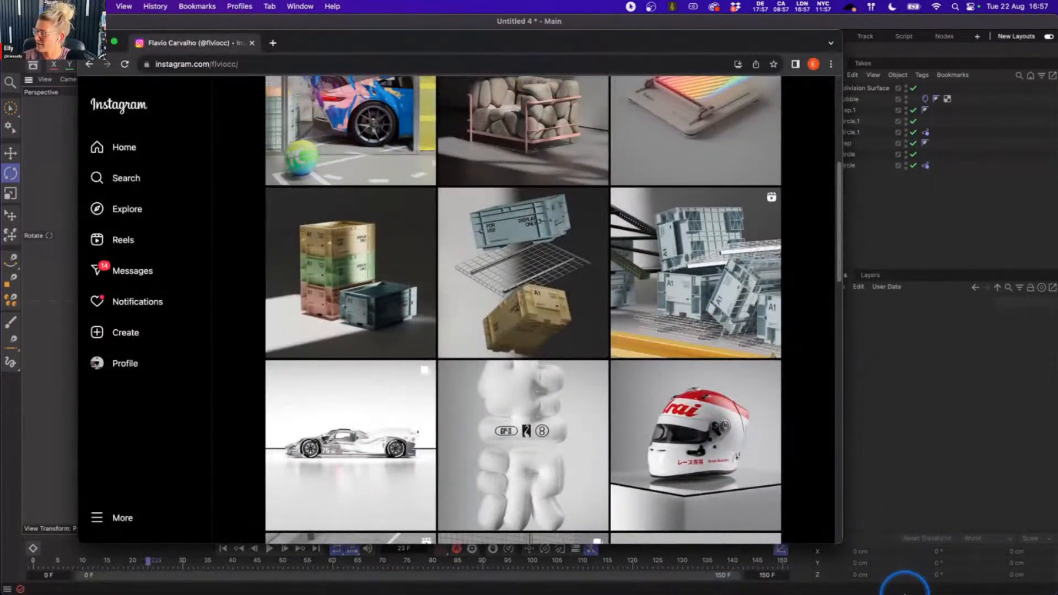
{"action": "left_click", "coordinate": [956, 580]}
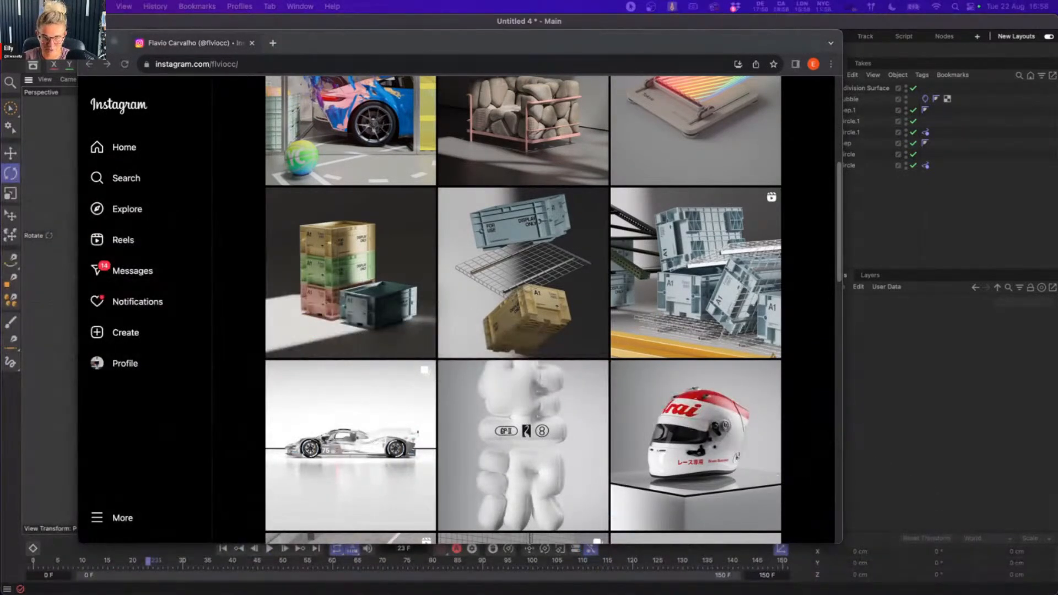
{"action": "left_click_drag", "start_coordinate": [0, 110], "coordinate": [470, 38]}
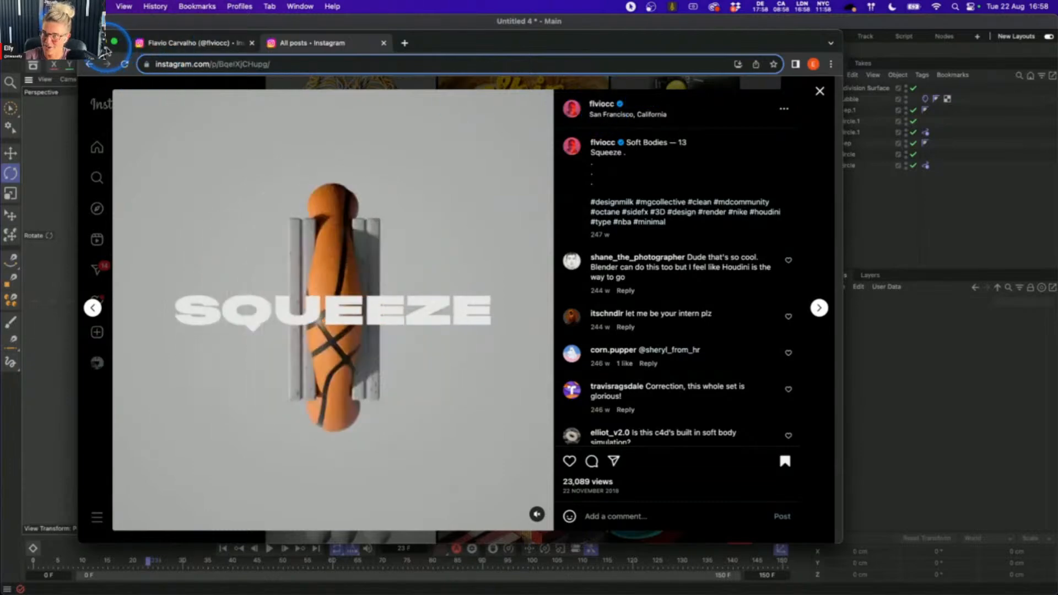
{"action": "left_click", "coordinate": [103, 43]}
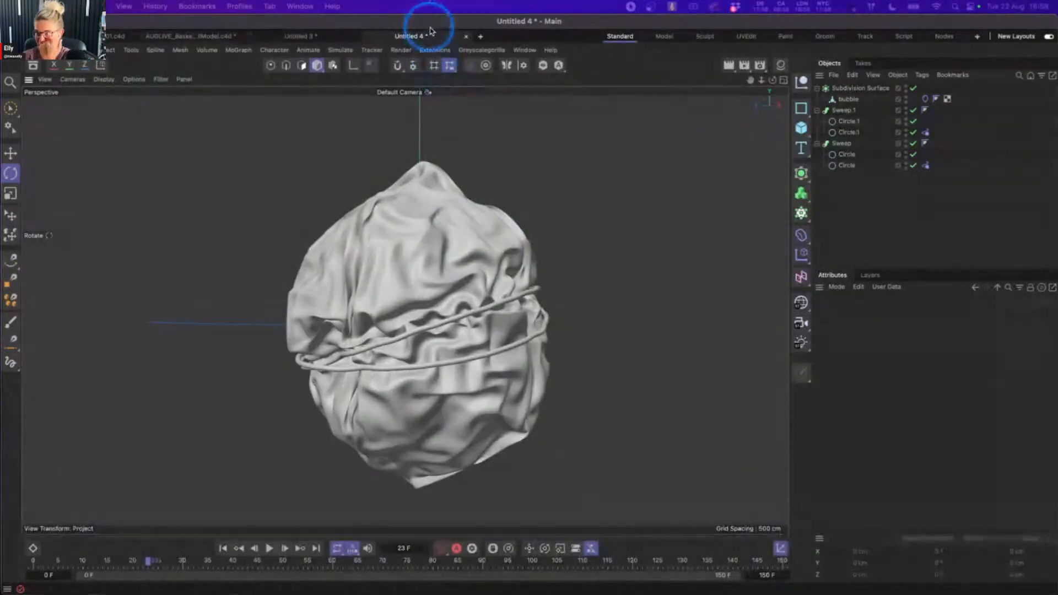
- Copy the Subdivision Surface with the basketball mesh from AUGLIVE_BasketballModel.c4d into a new project
{"action": "left_click", "coordinate": [184, 37]}
{"action": "left_click", "coordinate": [856, 89]}
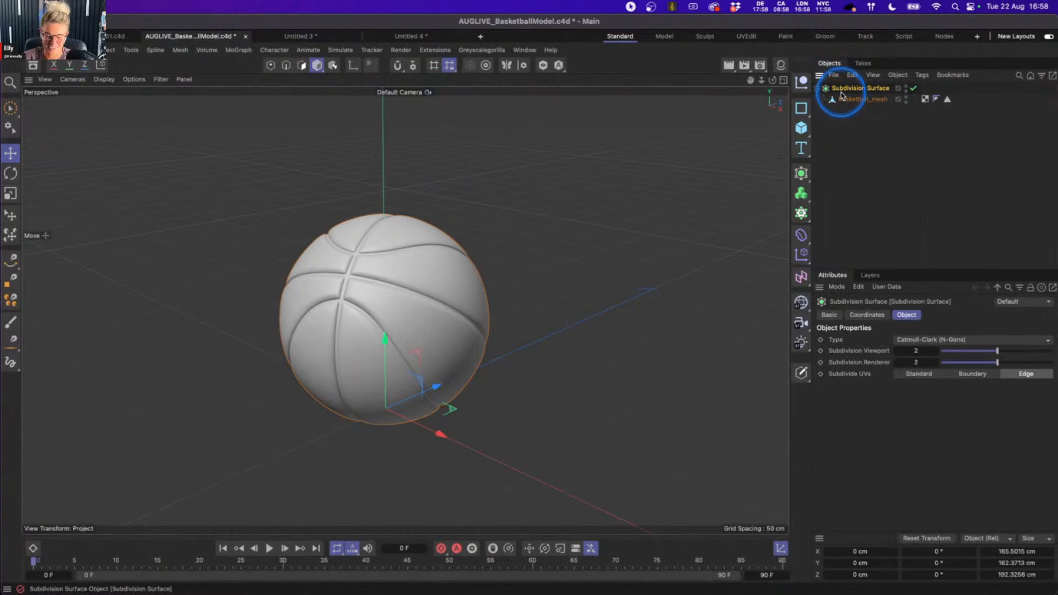
{"action": "left_click", "coordinate": [467, 37]}
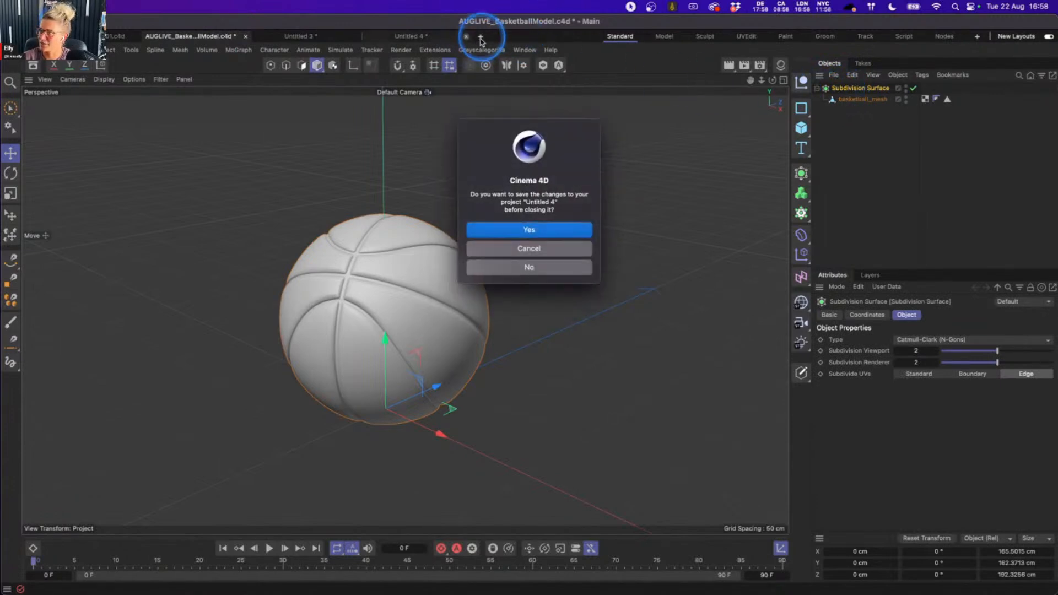
{"action": "left_click", "coordinate": [566, 268]}
{"action": "left_click", "coordinate": [481, 36]}
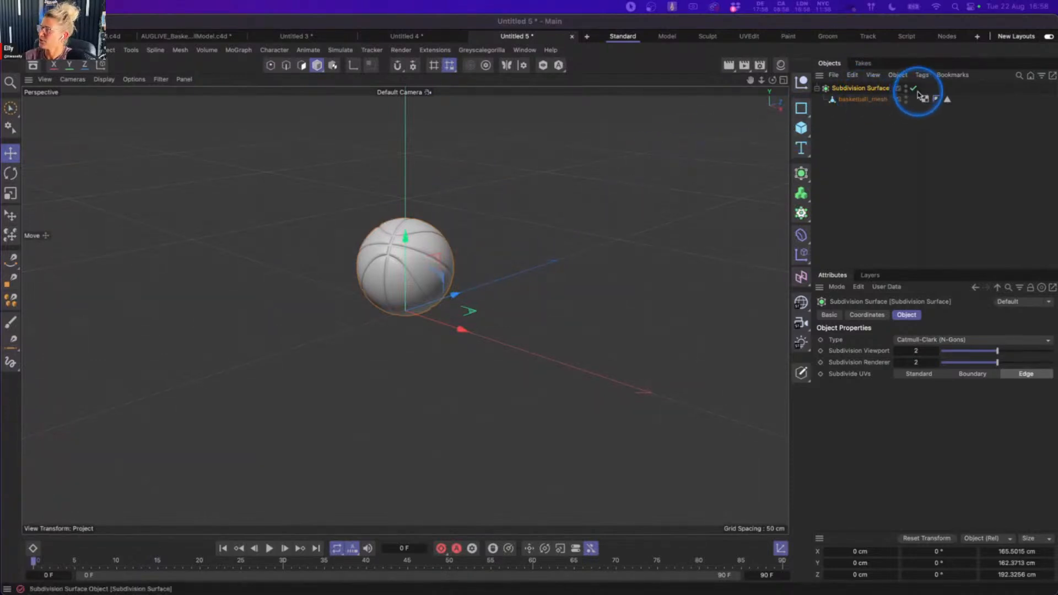
- Add a cube, thin it to about 17 cm in Z, and place it beside the basketball at Z about -112 cm
{"action": "left_click", "coordinate": [801, 128]}
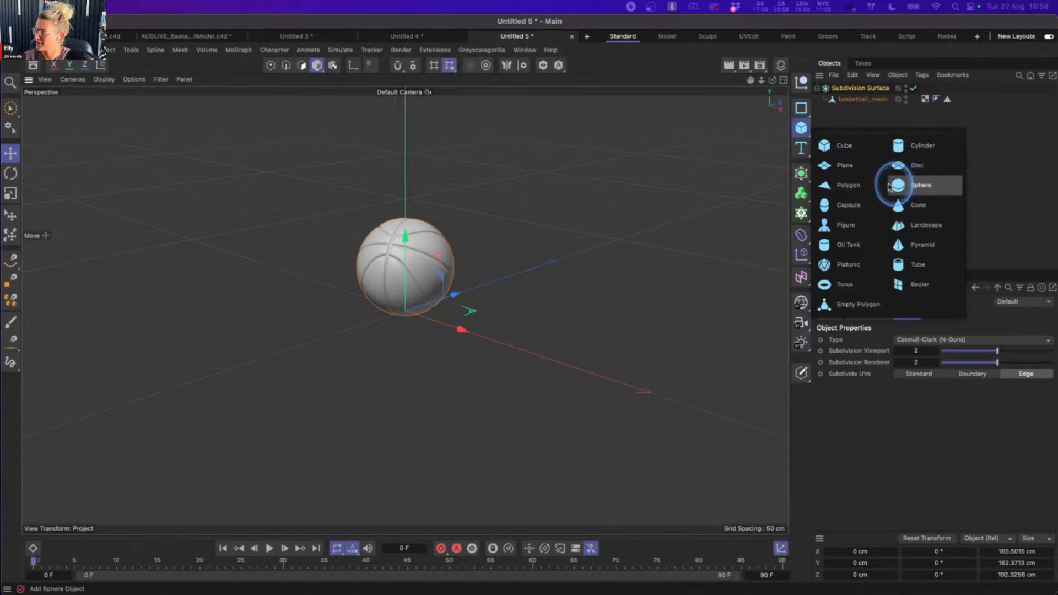
{"action": "left_click", "coordinate": [843, 146]}
{"action": "left_click_drag", "start_coordinate": [466, 298], "coordinate": [331, 242]}
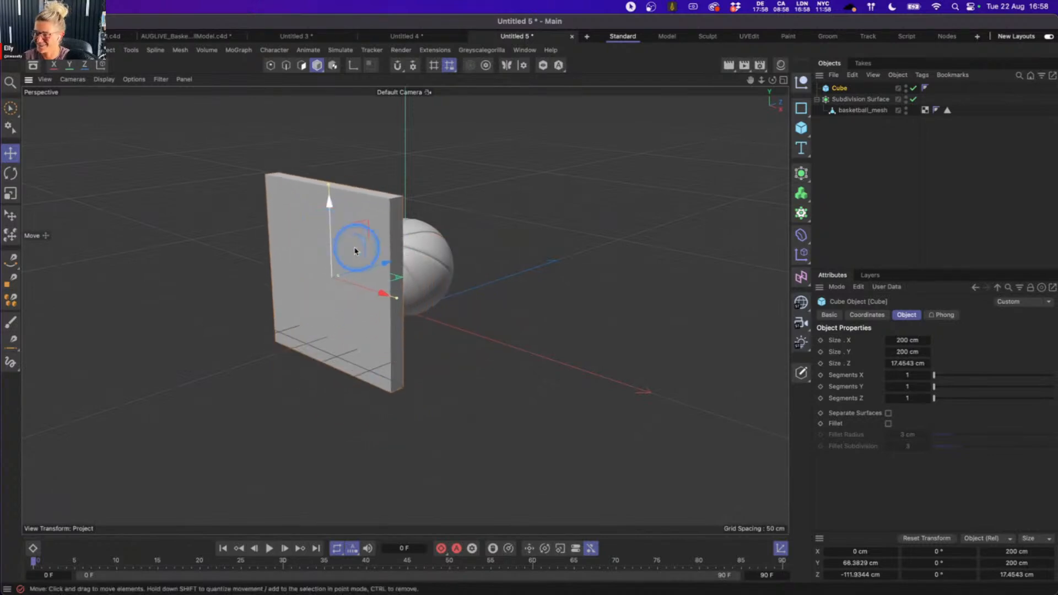
- Scale the panel to about 147 × 147 × 13 cm and duplicate it on the basketball's opposite side at Z about 105 cm
{"action": "left_click_drag", "start_coordinate": [519, 266], "coordinate": [288, 269]}
{"action": "left_click_drag", "start_coordinate": [375, 262], "coordinate": [355, 263], "text": "alt"}
{"action": "left_click_drag", "start_coordinate": [420, 261], "coordinate": [583, 272]}
{"action": "left_click_drag", "start_coordinate": [432, 282], "coordinate": [482, 277], "text": "alt"}
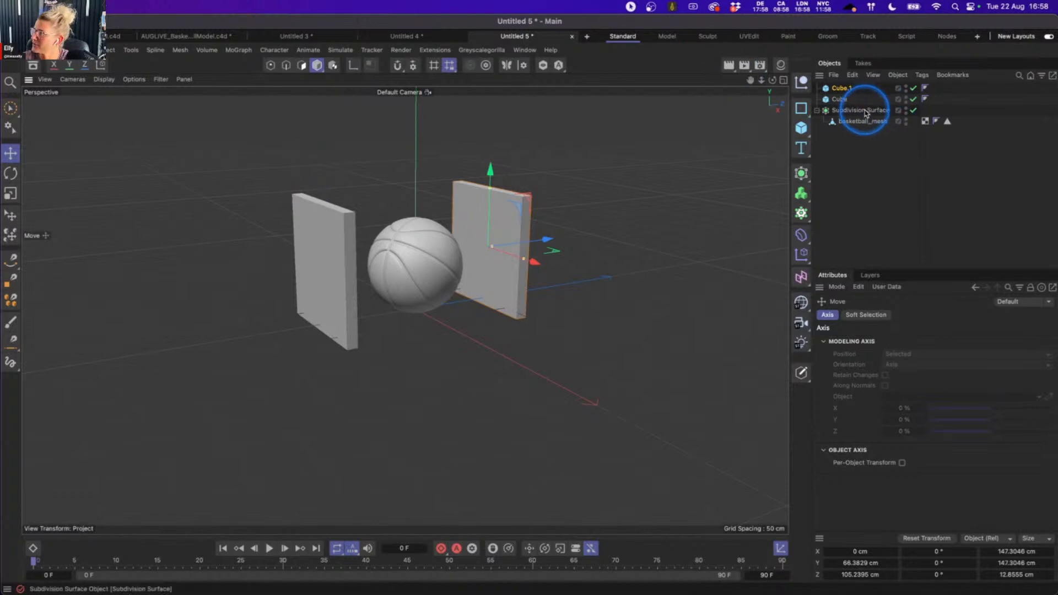
- Display the mesh lines in the viewport and set both panels' segments to 12 in X, 11 in Y and 2 in Z
{"action": "key", "text": "n"}
{"action": "key", "text": "b"}
{"action": "left_click", "coordinate": [847, 91]}
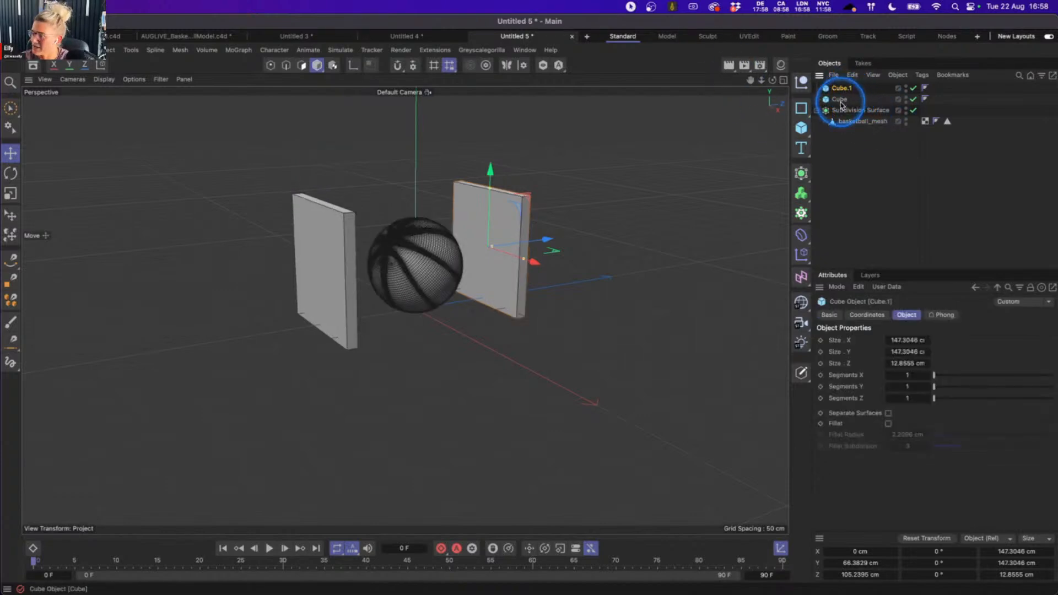
{"action": "left_click", "coordinate": [839, 101], "text": "shift"}
{"action": "left_click", "coordinate": [925, 375]}
{"action": "left_click", "coordinate": [927, 376]}
{"action": "left_click", "coordinate": [927, 377]}
{"action": "left_click", "coordinate": [927, 376]}
{"action": "left_click", "coordinate": [927, 376]}
{"action": "left_click", "coordinate": [927, 377]}
{"action": "left_click", "coordinate": [927, 377]}
{"action": "left_click", "coordinate": [927, 377]}
{"action": "left_click", "coordinate": [927, 377]}
{"action": "left_click_drag", "start_coordinate": [927, 388], "coordinate": [924, 376]}
{"action": "left_click", "coordinate": [927, 376]}
{"action": "left_click", "coordinate": [926, 376]}
{"action": "left_click", "coordinate": [927, 387]}
{"action": "left_click", "coordinate": [928, 388]}
{"action": "left_click", "coordinate": [928, 400]}
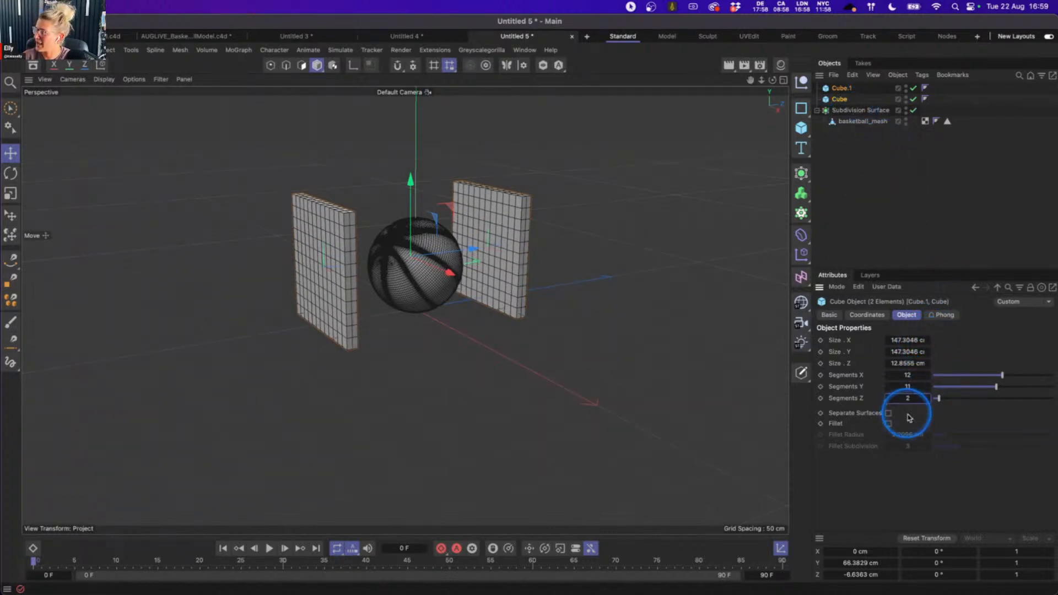
- Enable Fillet on both panels with a fillet radius of 1 cm
{"action": "left_click", "coordinate": [888, 423]}
{"action": "left_click", "coordinate": [908, 434]}
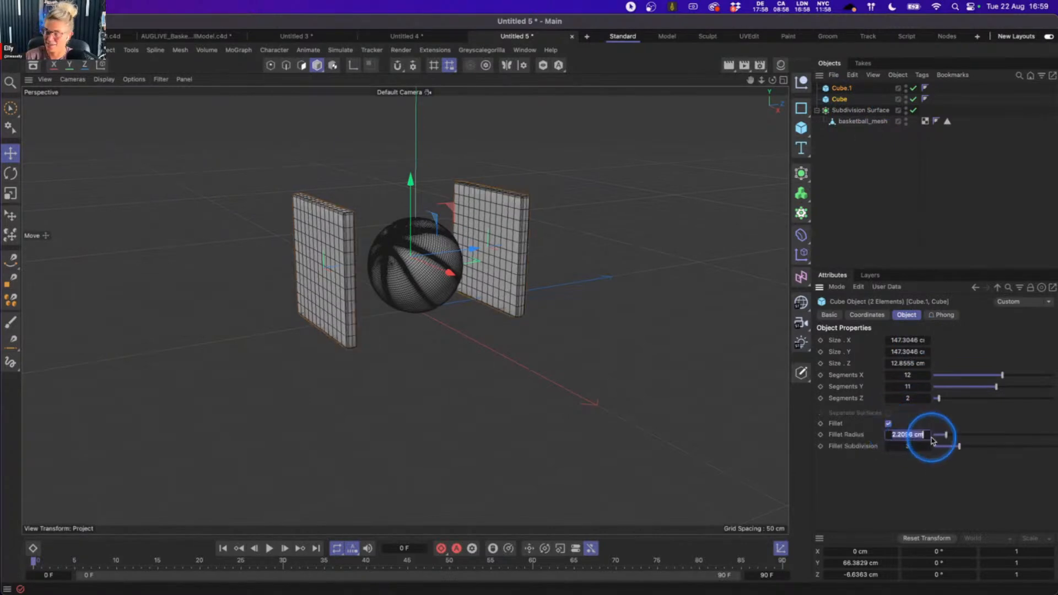
{"action": "type", "text": "1"}
{"action": "key", "text": "Return"}
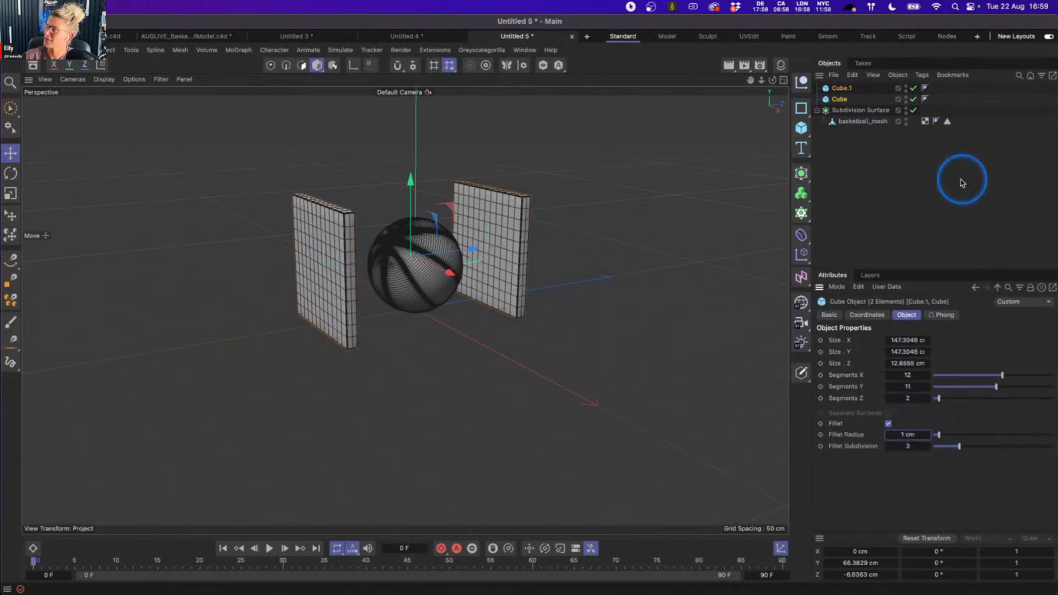
- Hide the mesh lines in the viewport and disable the basketball's Subdivision Surface
{"action": "left_click", "coordinate": [856, 207]}
{"action": "key", "text": "n"}
{"action": "key", "text": "a"}
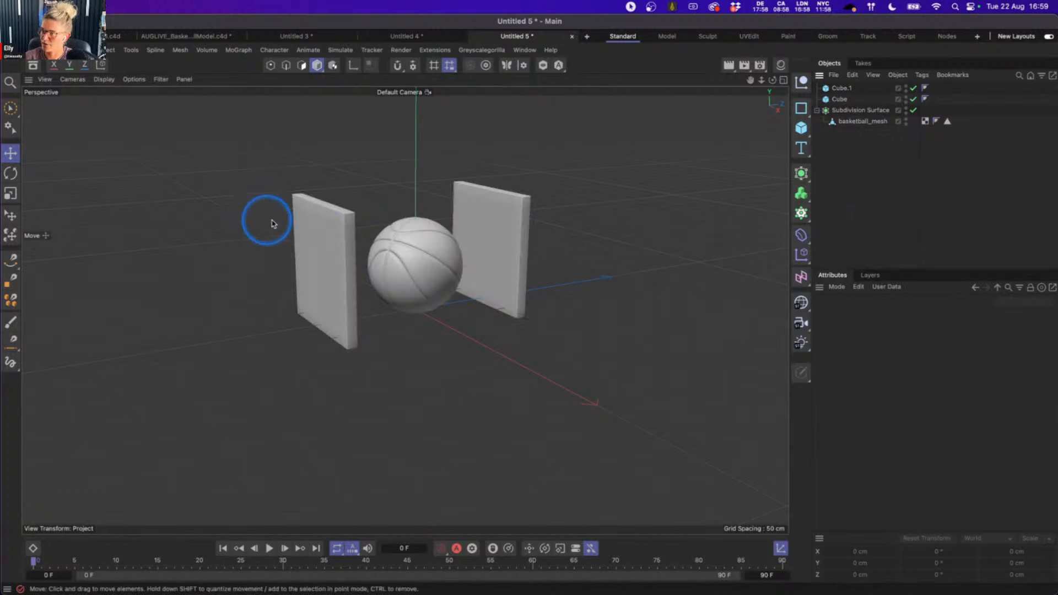
{"action": "left_click_drag", "start_coordinate": [425, 247], "coordinate": [390, 242], "text": "alt"}
{"action": "left_click", "coordinate": [913, 110]}
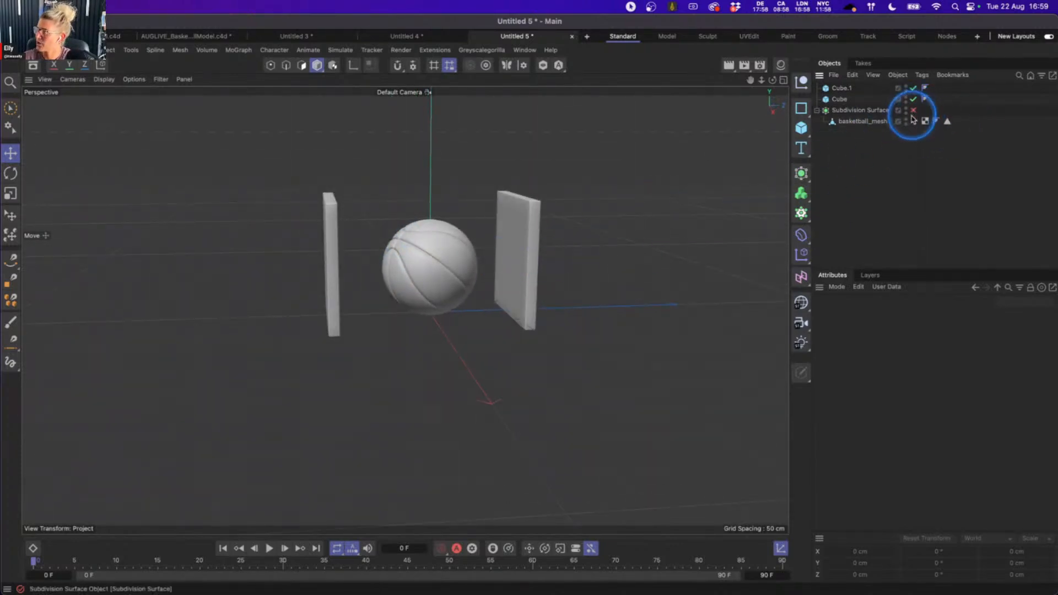
{"action": "left_click", "coordinate": [839, 99]}
{"action": "left_click_drag", "start_coordinate": [405, 258], "coordinate": [472, 258]}
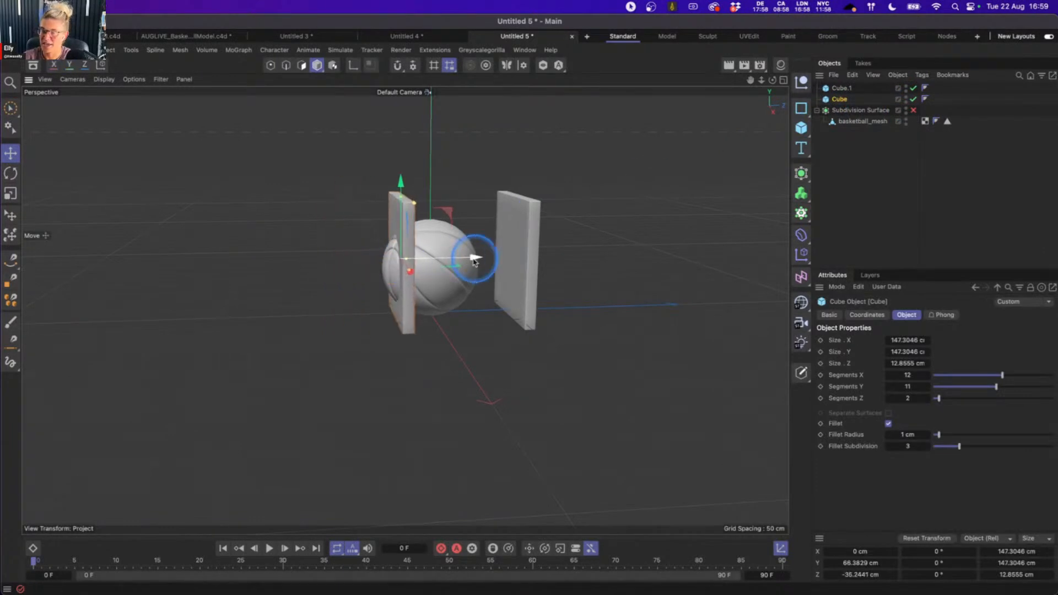
{"action": "key", "text": "super+z"}
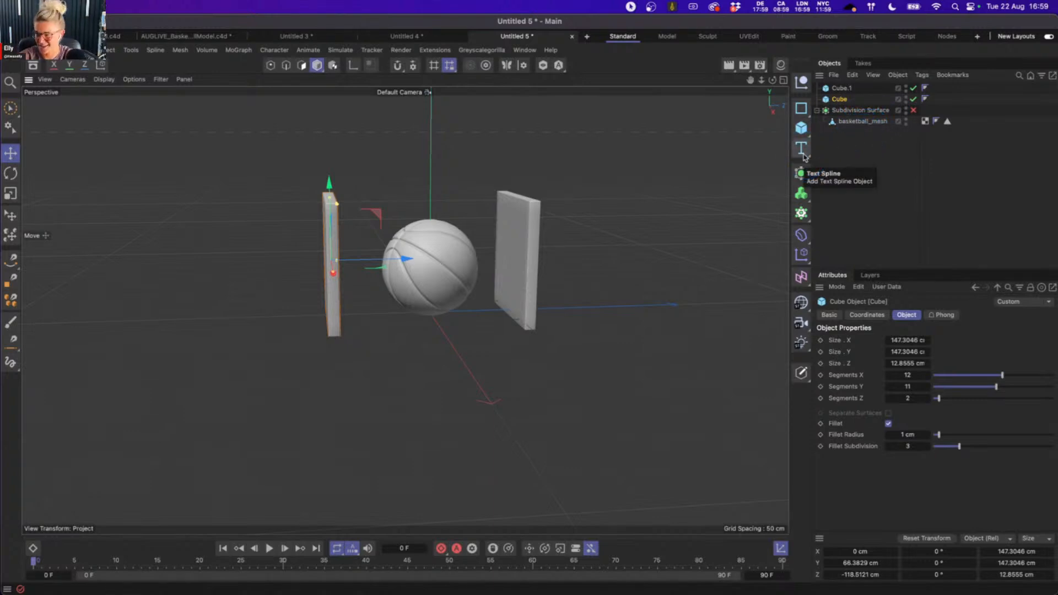
- Keyframe both panels' starting Z positions at frame 0, about -119 cm and 105 cm
{"action": "left_click", "coordinate": [843, 89], "text": "shift"}
{"action": "left_click", "coordinate": [841, 100]}
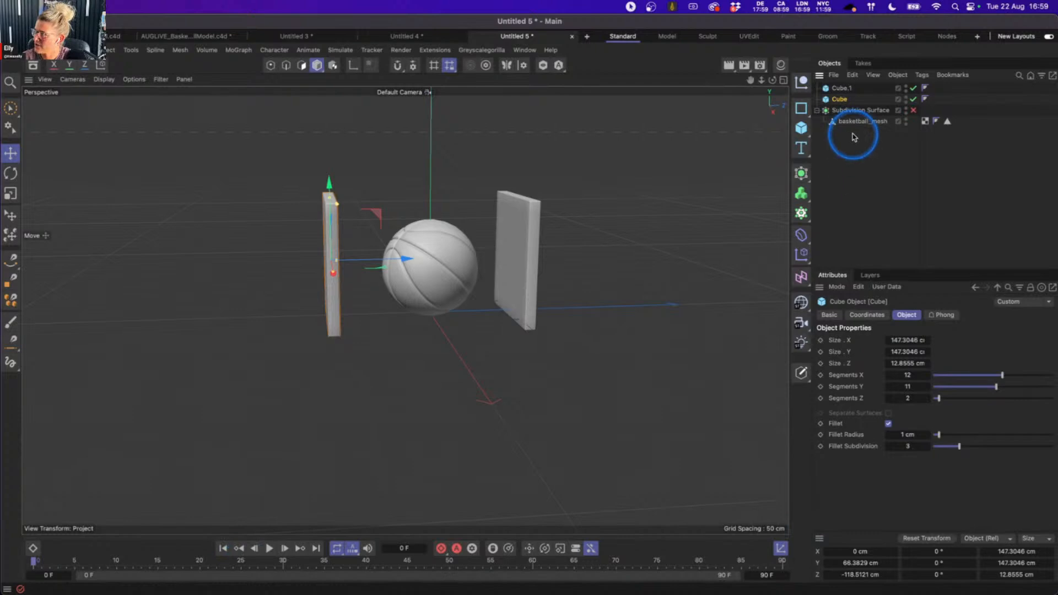
{"action": "left_click", "coordinate": [867, 314]}
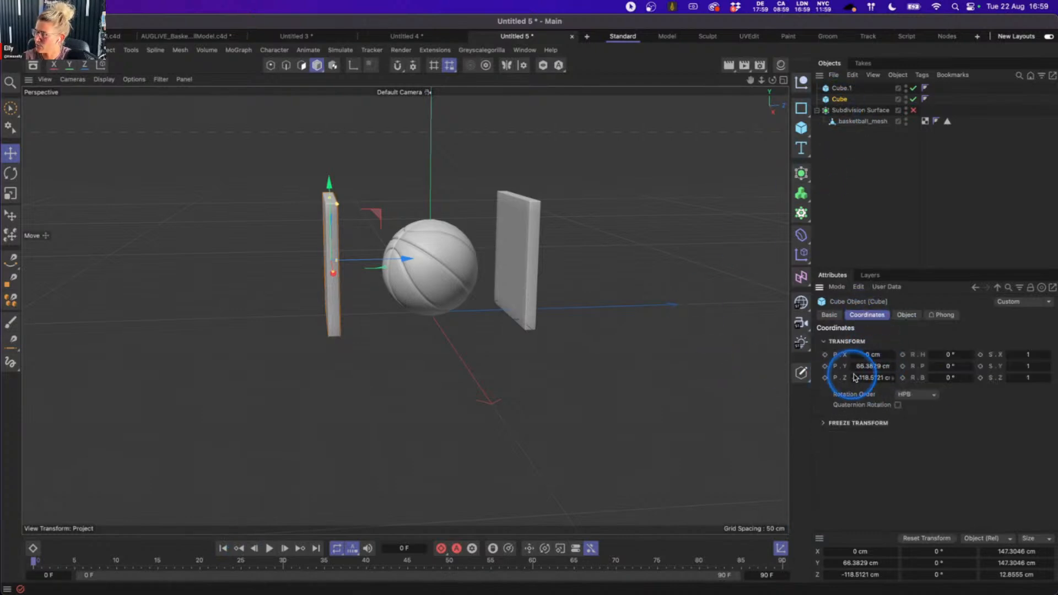
{"action": "left_click_drag", "start_coordinate": [402, 277], "coordinate": [439, 280], "text": "alt"}
{"action": "scroll", "coordinate": [431, 274], "scroll_direction": "up", "scroll_amount": 2}
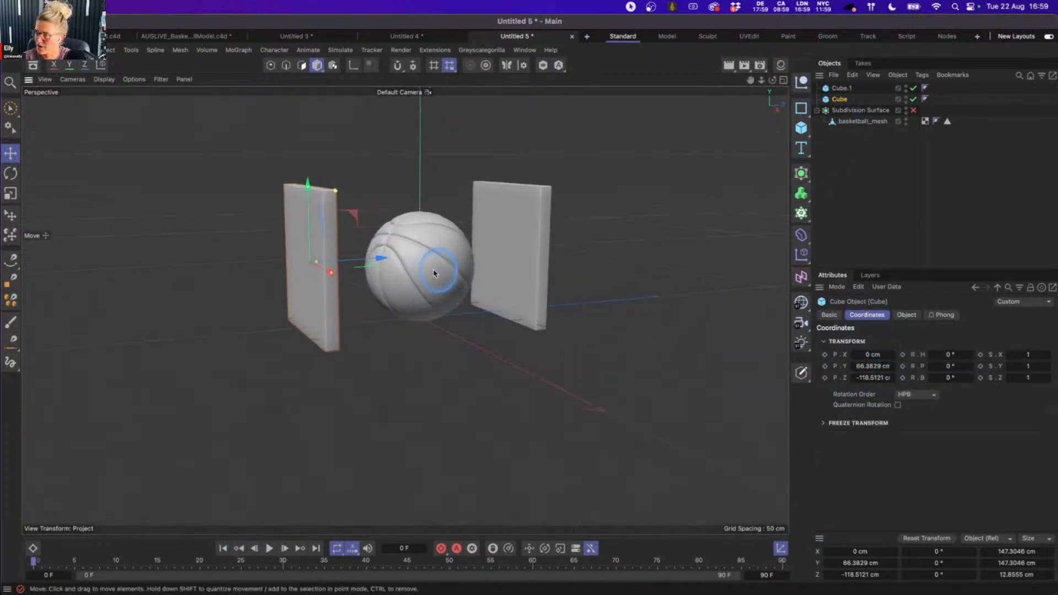
{"action": "left_click_drag", "start_coordinate": [381, 257], "coordinate": [382, 257]}
{"action": "key", "text": "super+z"}
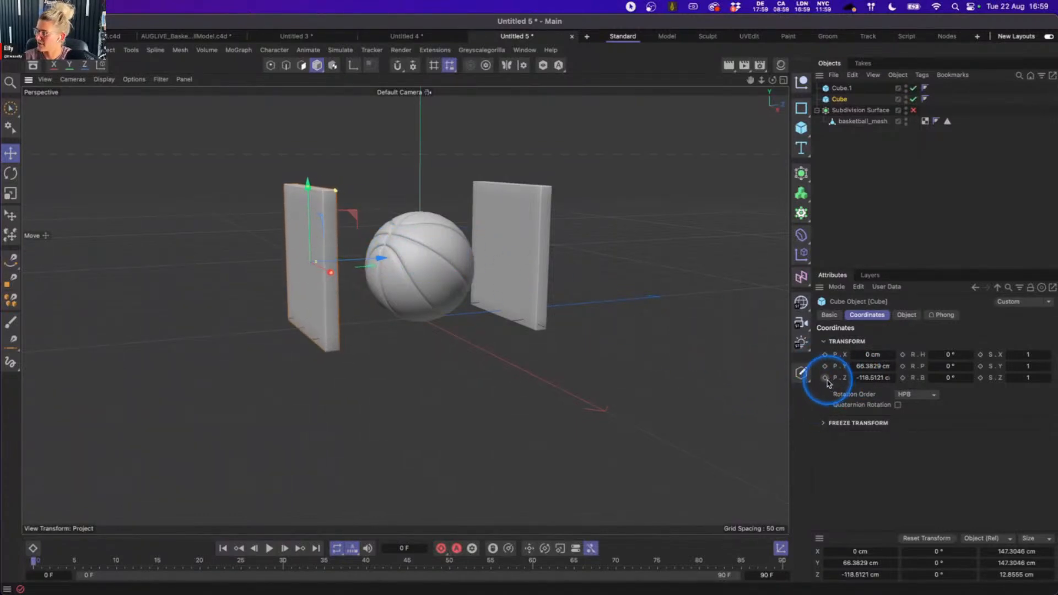
{"action": "left_click", "coordinate": [841, 89]}
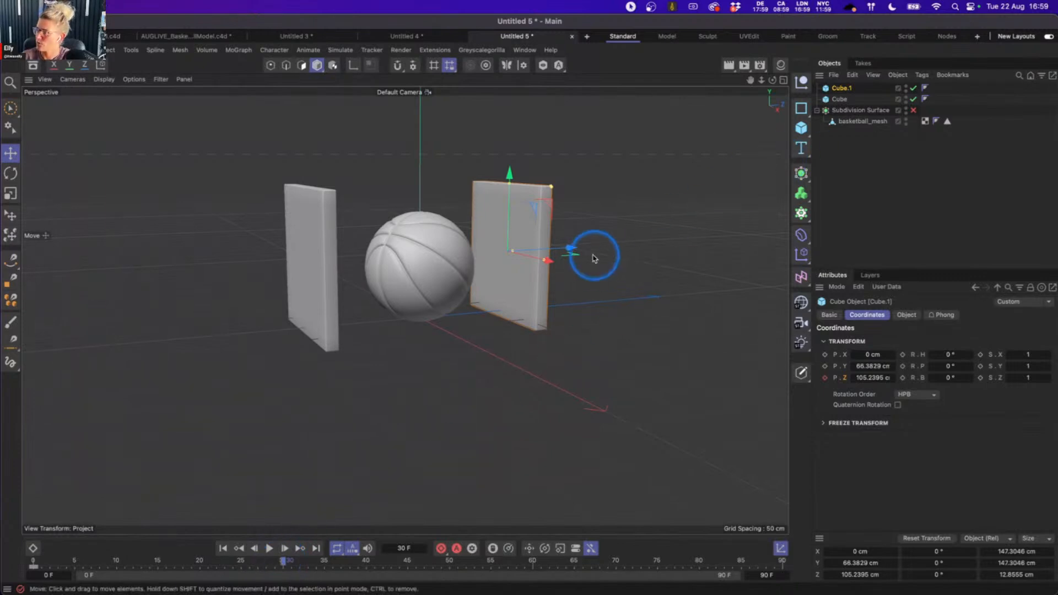
- At frame 30, move both panels inward against the ball, with Cube.1 at Z about 33 cm, and keyframe their Z positions
{"action": "left_click_drag", "start_coordinate": [477, 277], "coordinate": [448, 267], "text": "alt"}
{"action": "left_click_drag", "start_coordinate": [576, 253], "coordinate": [507, 252]}
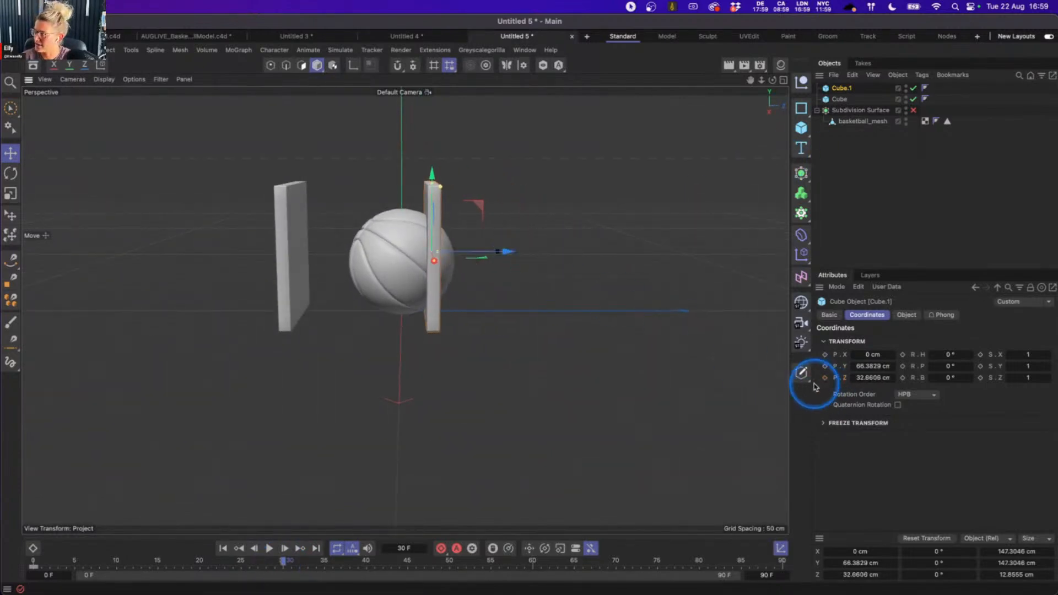
{"action": "left_click", "coordinate": [842, 100]}
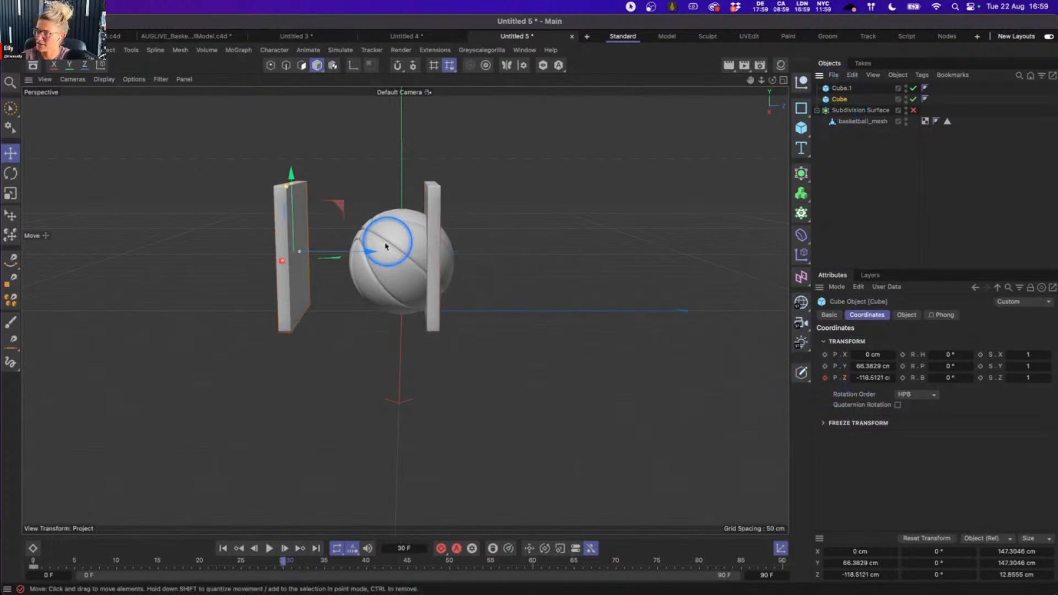
{"action": "left_click_drag", "start_coordinate": [371, 248], "coordinate": [444, 250]}
{"action": "left_click", "coordinate": [825, 379]}
- Play the animation from the start to check how the two panels close in on the basketball
{"action": "left_click", "coordinate": [224, 549]}
{"action": "left_click", "coordinate": [269, 548]}
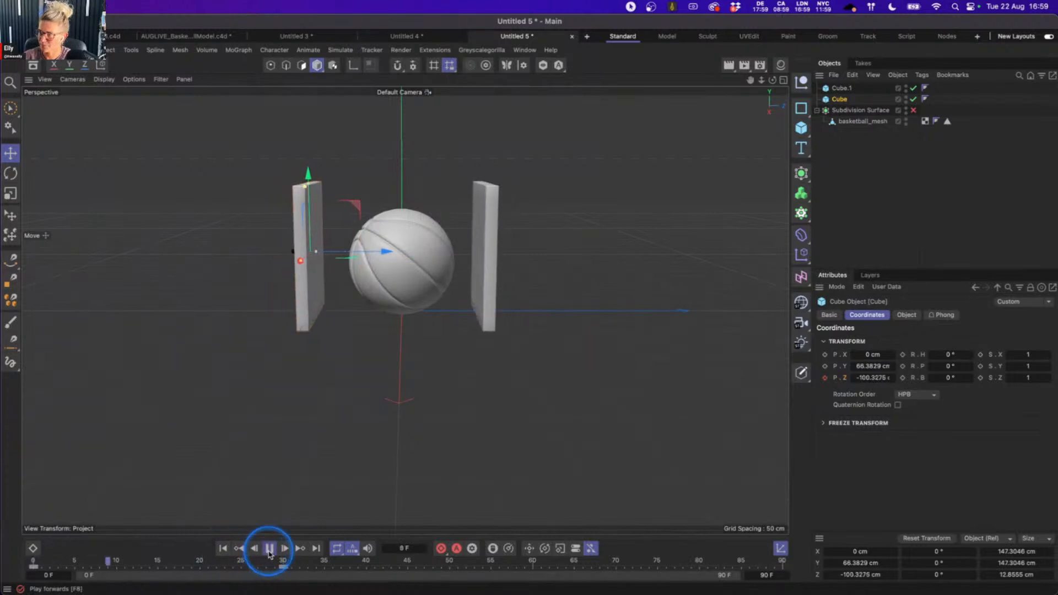
{"action": "left_click", "coordinate": [269, 548]}
{"action": "left_click", "coordinate": [224, 549]}
{"action": "left_click", "coordinate": [269, 549]}
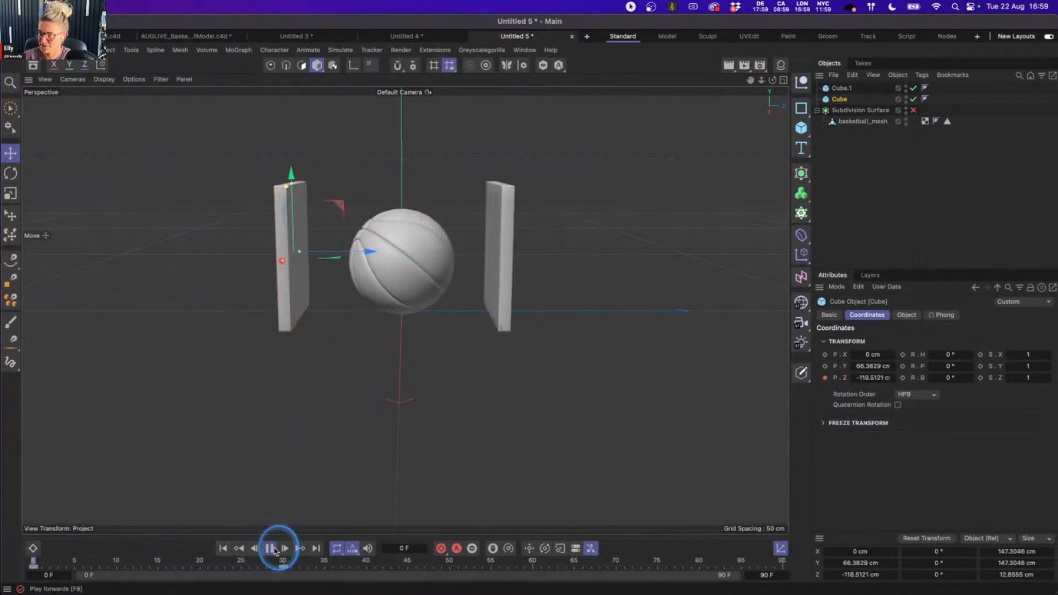
{"action": "left_click", "coordinate": [268, 548]}
{"action": "left_click", "coordinate": [224, 549]}
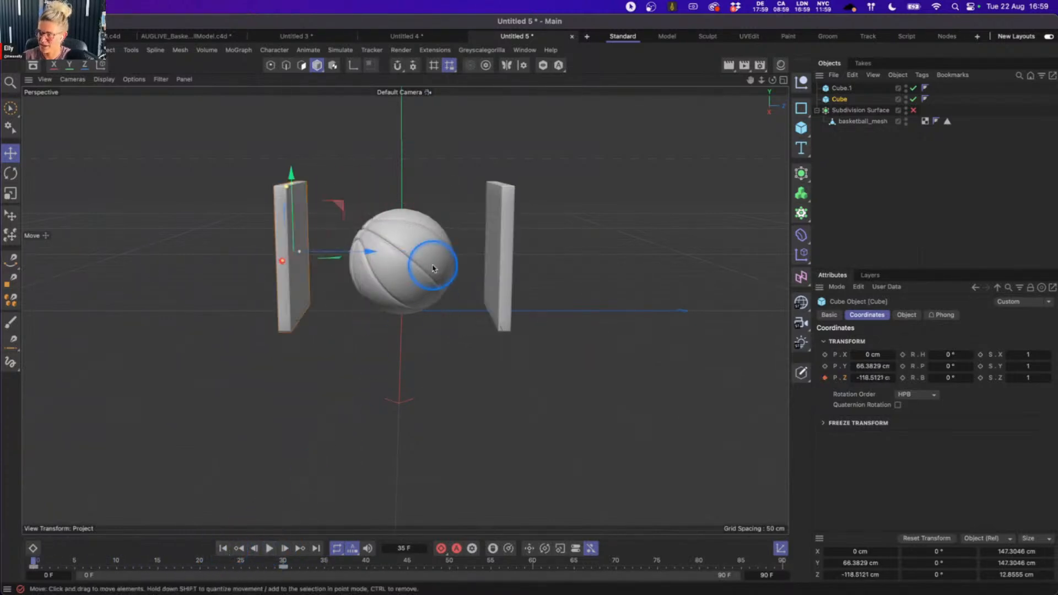
- Add a Balloon simulation tag to basketball_mesh
{"action": "left_click_drag", "start_coordinate": [420, 263], "coordinate": [506, 258], "text": "alt"}
{"action": "left_click", "coordinate": [860, 121]}
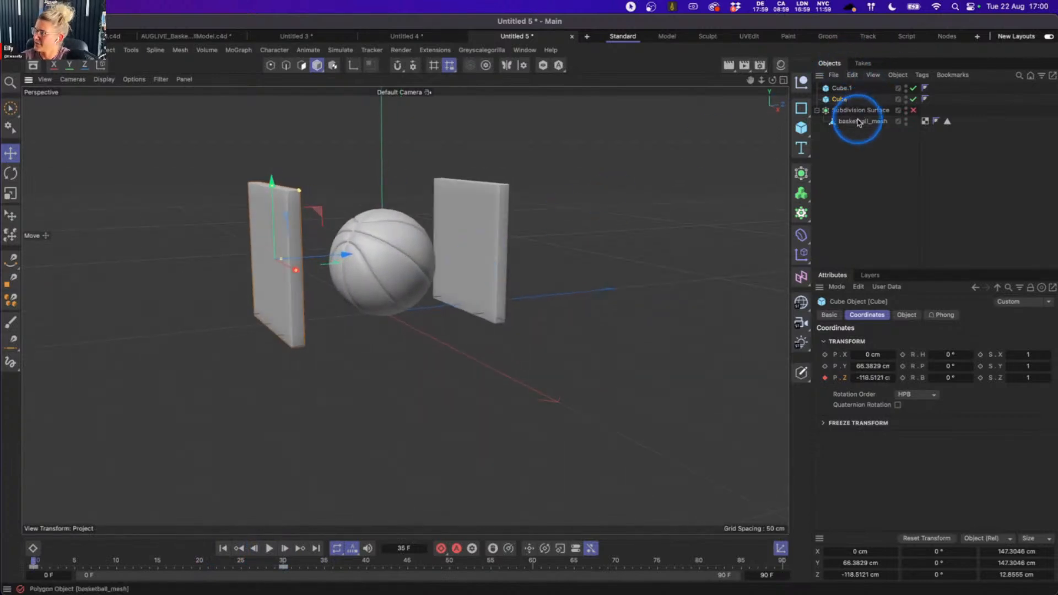
{"action": "right_click", "coordinate": [857, 127]}
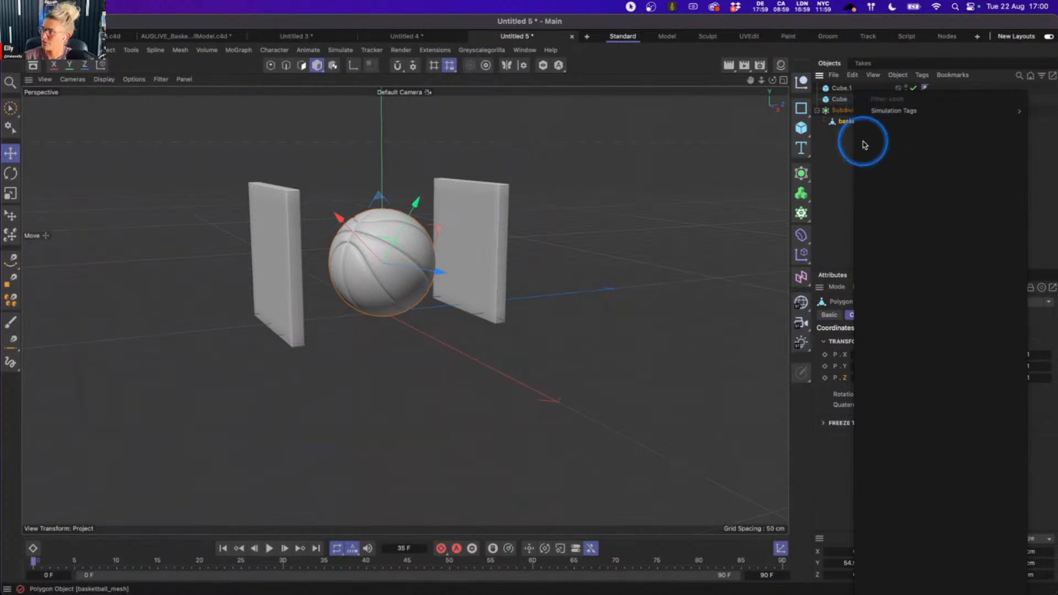
{"action": "key", "text": "BackSpace"}
{"action": "key", "text": "BackSpace"}
{"action": "key", "text": "BackSpace"}
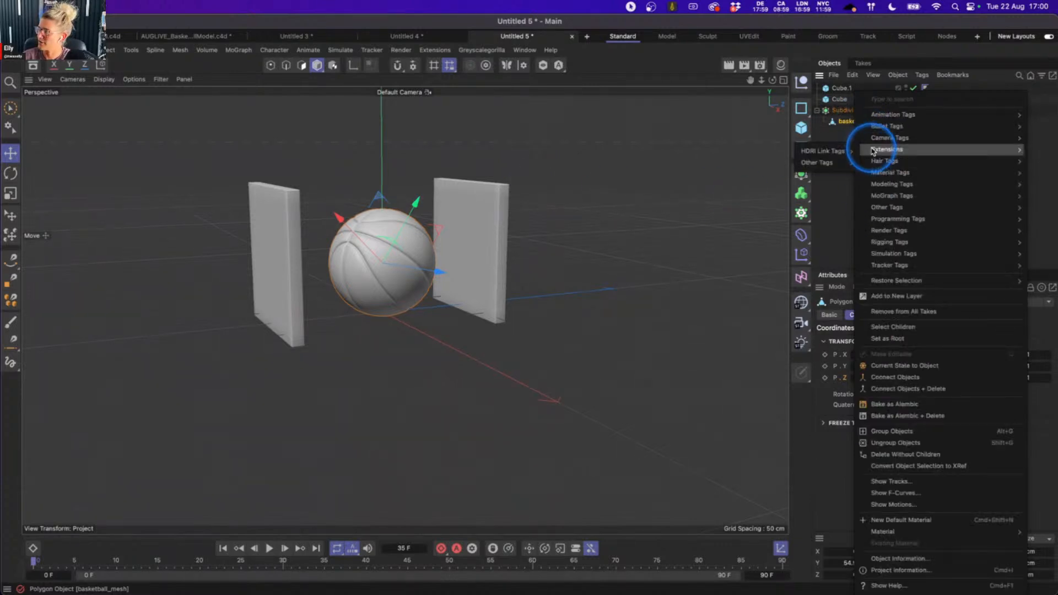
{"action": "type", "text": "ball"}
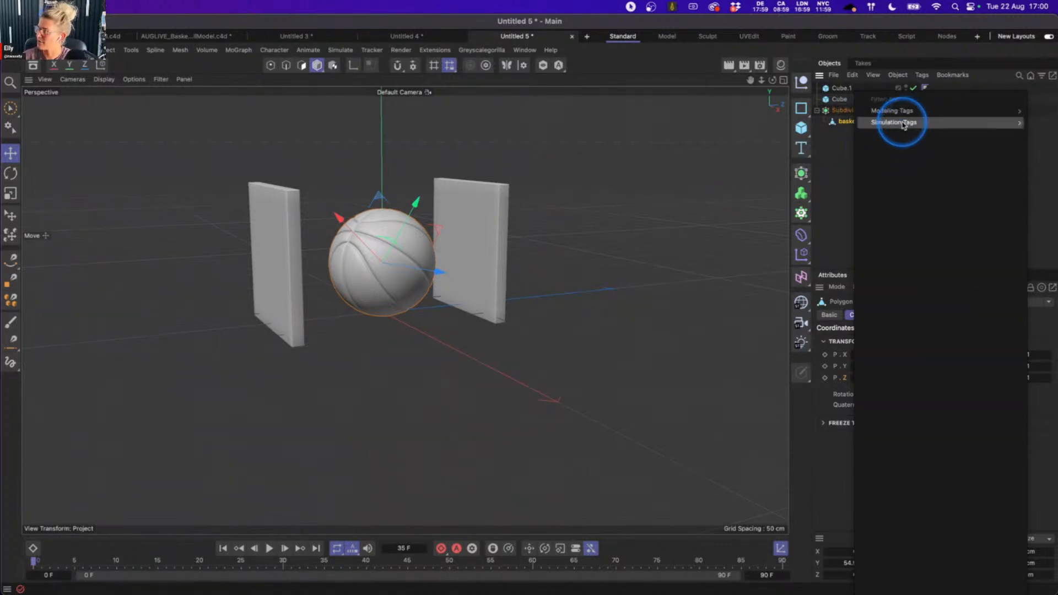
{"action": "left_click", "coordinate": [849, 125]}
- Set the Balloon tag's bendiness and stretchiness to 10 and its thickness to 1 cm
{"action": "left_click", "coordinate": [912, 354]}
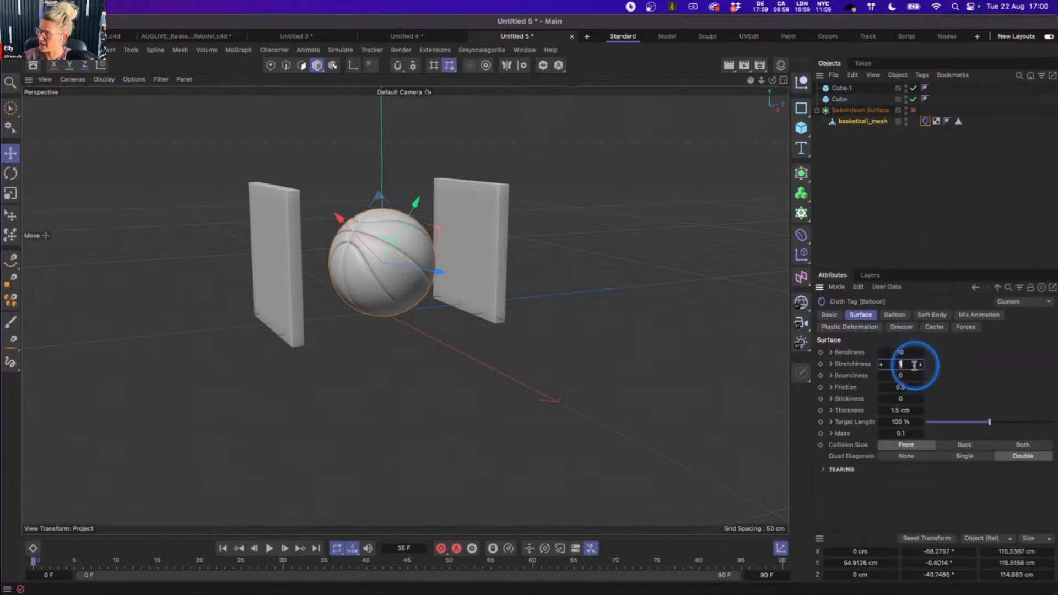
{"action": "left_click", "coordinate": [910, 366]}
{"action": "type", "text": "10"}
{"action": "double_click", "coordinate": [907, 410]}
{"action": "type", "text": "1"}
- Keyframe the balloon's overpressure at 1 on frame 0 and 2 on frame 30
{"action": "left_click", "coordinate": [895, 315]}
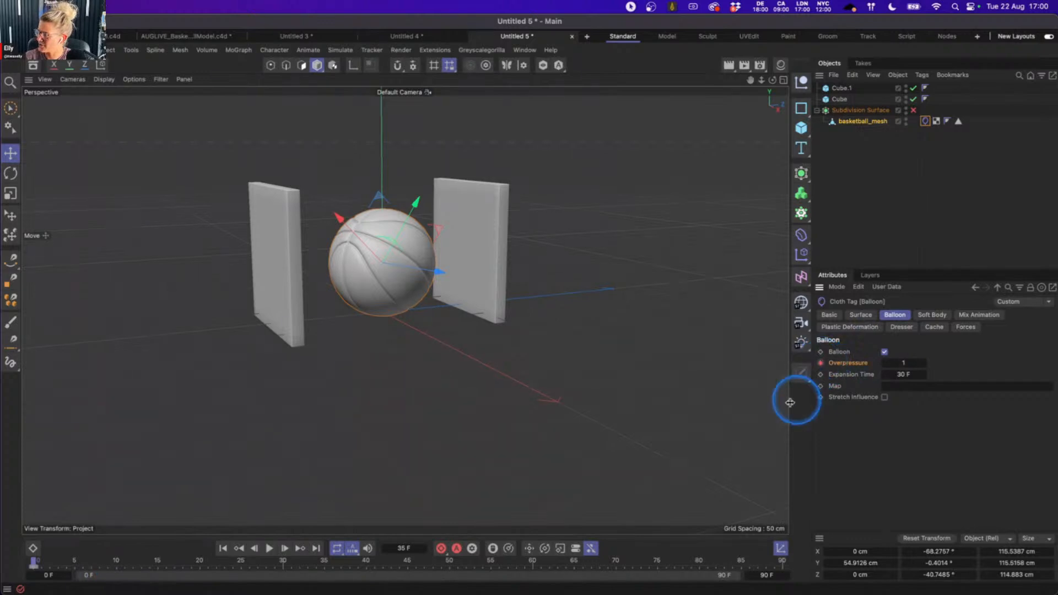
{"action": "left_click", "coordinate": [283, 561]}
{"action": "left_click_drag", "start_coordinate": [899, 365], "coordinate": [916, 364]}
{"action": "type", "text": "2"}
{"action": "left_click", "coordinate": [820, 365]}
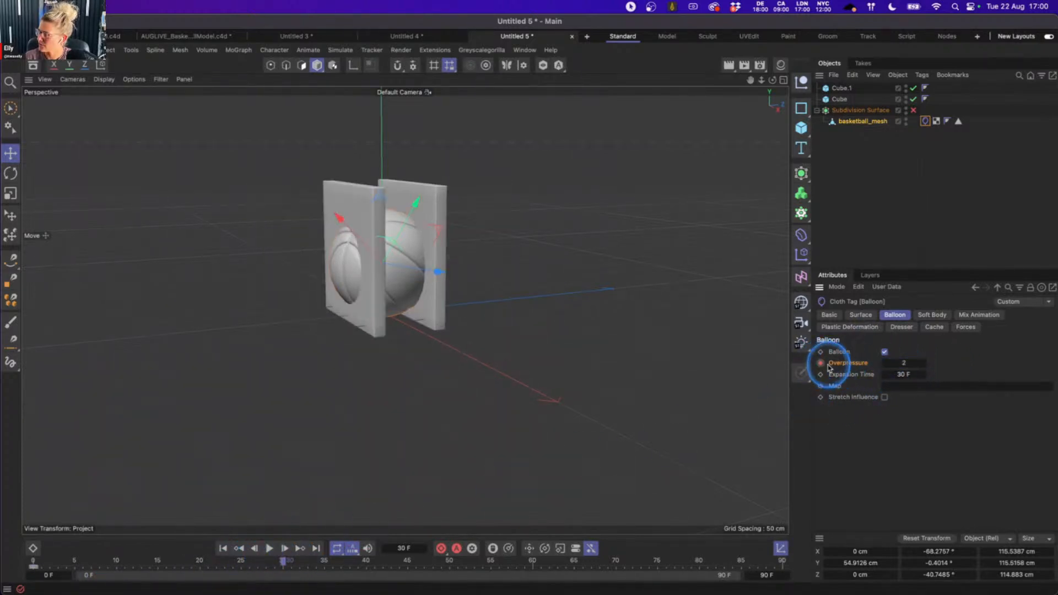
- Play the balloon simulation from the start to check the basketball's motion
{"action": "left_click", "coordinate": [223, 548]}
{"action": "left_click", "coordinate": [270, 549]}
{"action": "left_click", "coordinate": [269, 548]}
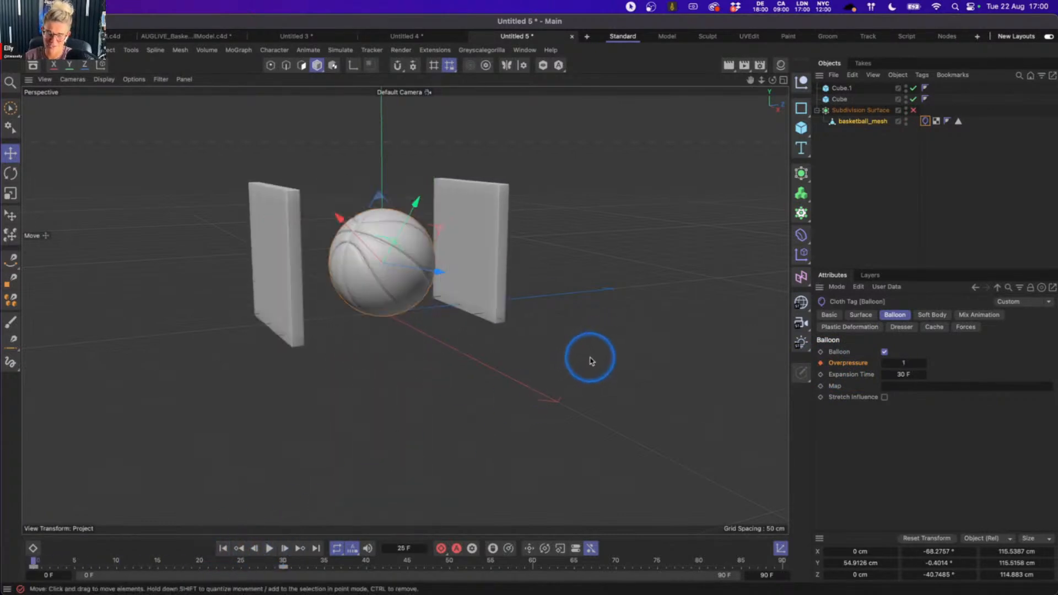
- Set the project's simulation gravity to 0 cm
{"action": "key", "text": "super+d"}
{"action": "left_click", "coordinate": [837, 353]}
{"action": "double_click", "coordinate": [949, 389]}
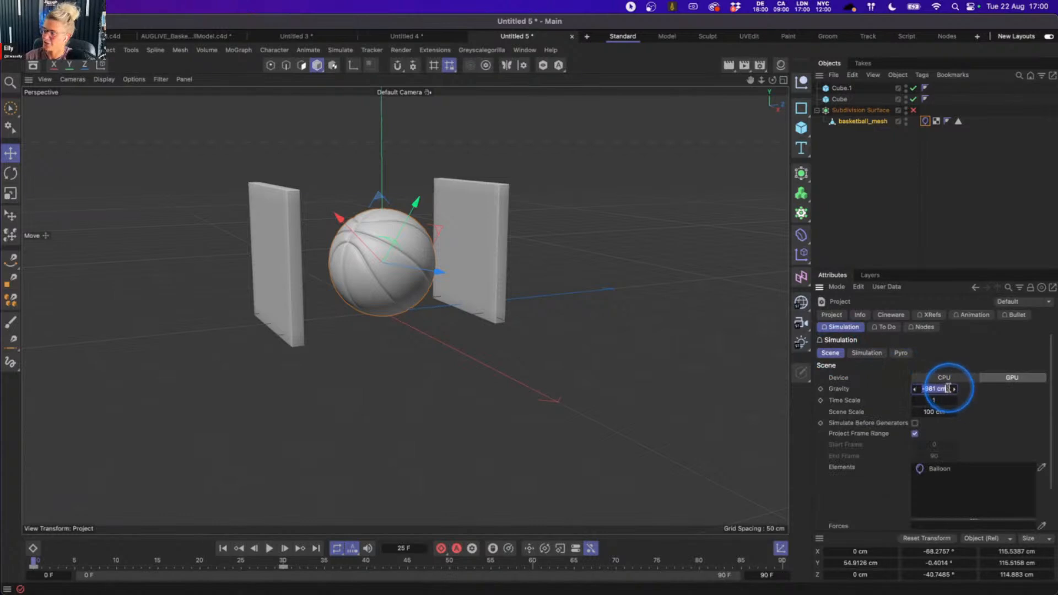
{"action": "type", "text": "0"}
{"action": "key", "text": "Return"}
{"action": "left_click", "coordinate": [871, 194]}
- Replay the zero-gravity simulation and examine how the basketball behaves between the closing panels
{"action": "left_click", "coordinate": [223, 548]}
{"action": "left_click", "coordinate": [270, 548]}
{"action": "left_click", "coordinate": [270, 548]}
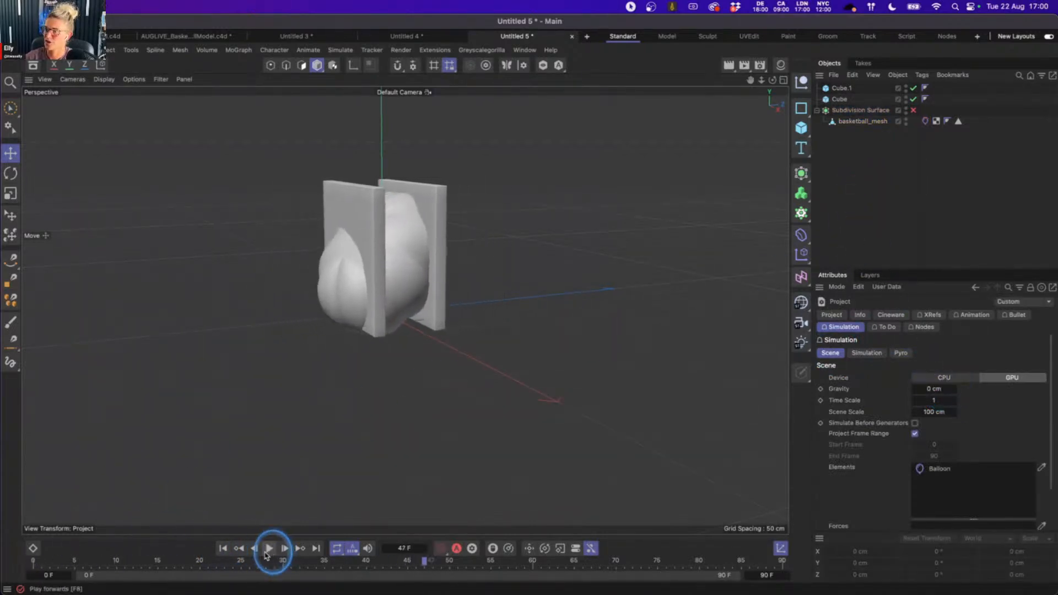
{"action": "left_click", "coordinate": [222, 548]}
{"action": "left_click", "coordinate": [270, 548]}
{"action": "left_click", "coordinate": [270, 548]}
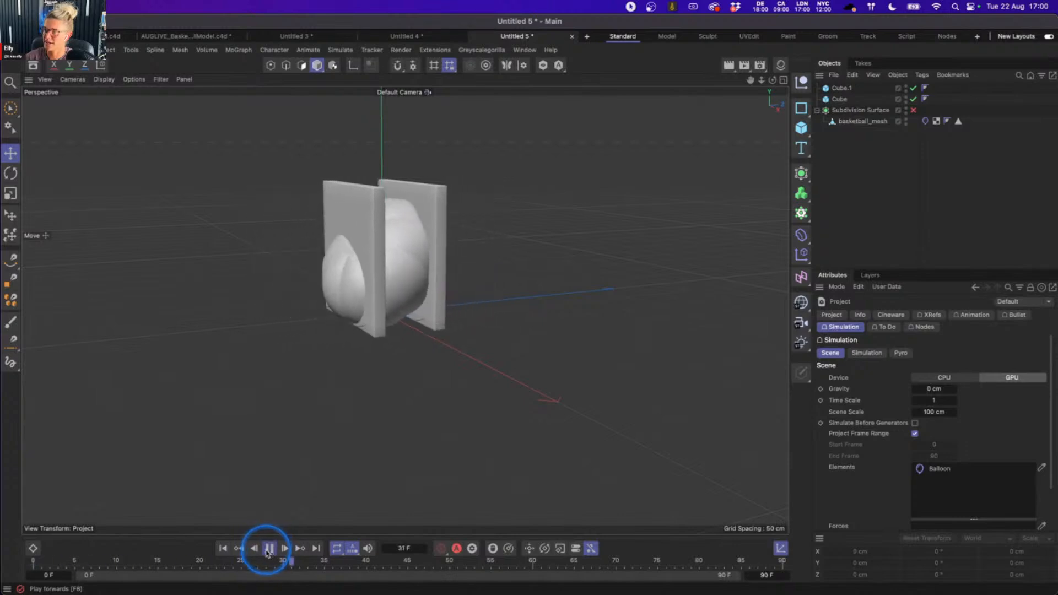
{"action": "left_click", "coordinate": [222, 548]}
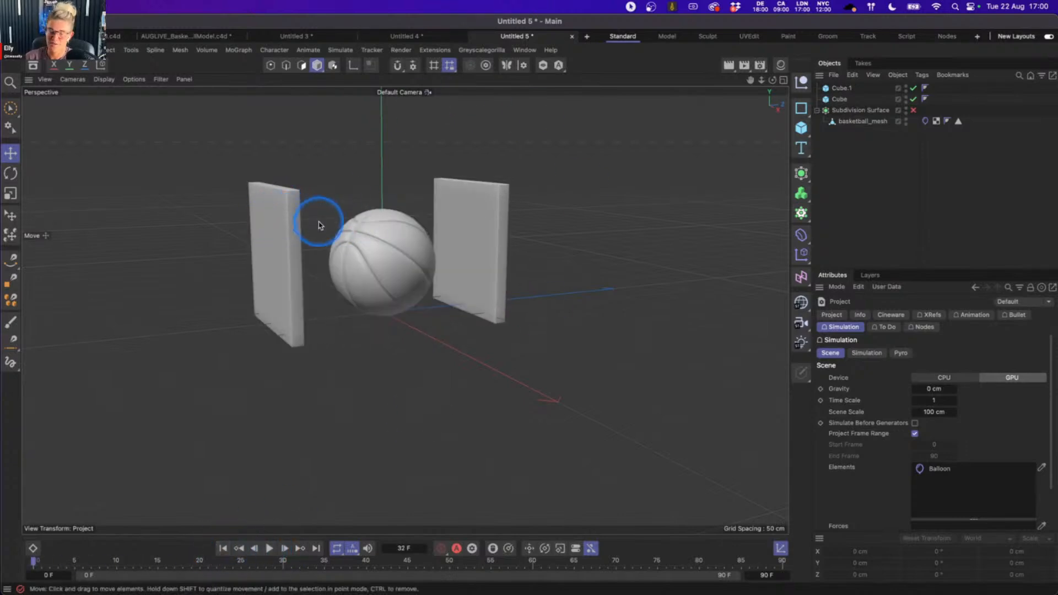
{"action": "left_click_drag", "start_coordinate": [288, 229], "coordinate": [405, 201], "text": "alt"}
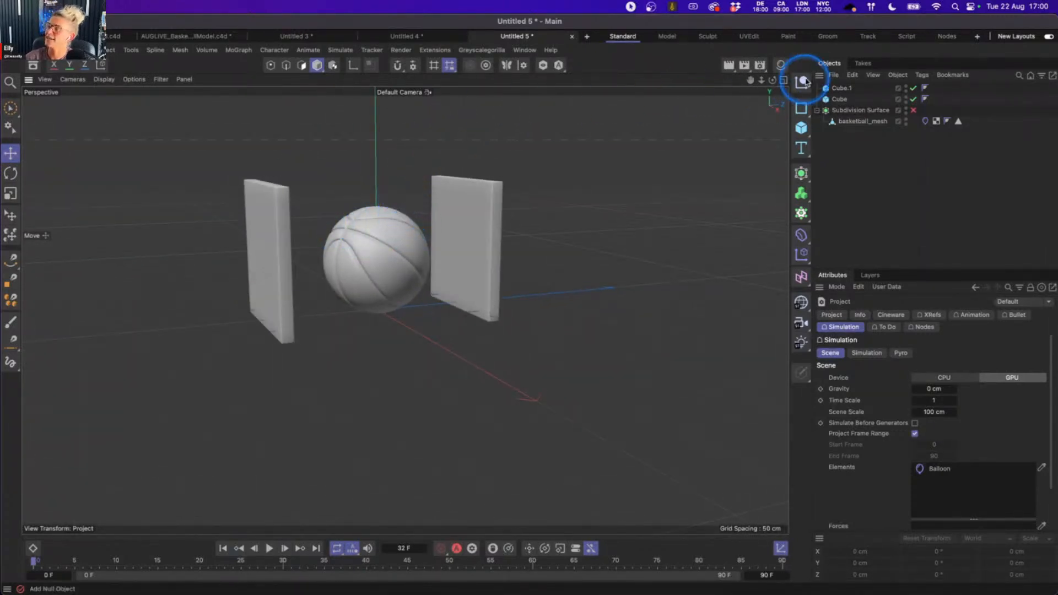
- Add Collider simulation tags to both panels
{"action": "left_click", "coordinate": [842, 88]}
{"action": "left_click", "coordinate": [837, 100], "text": "shift"}
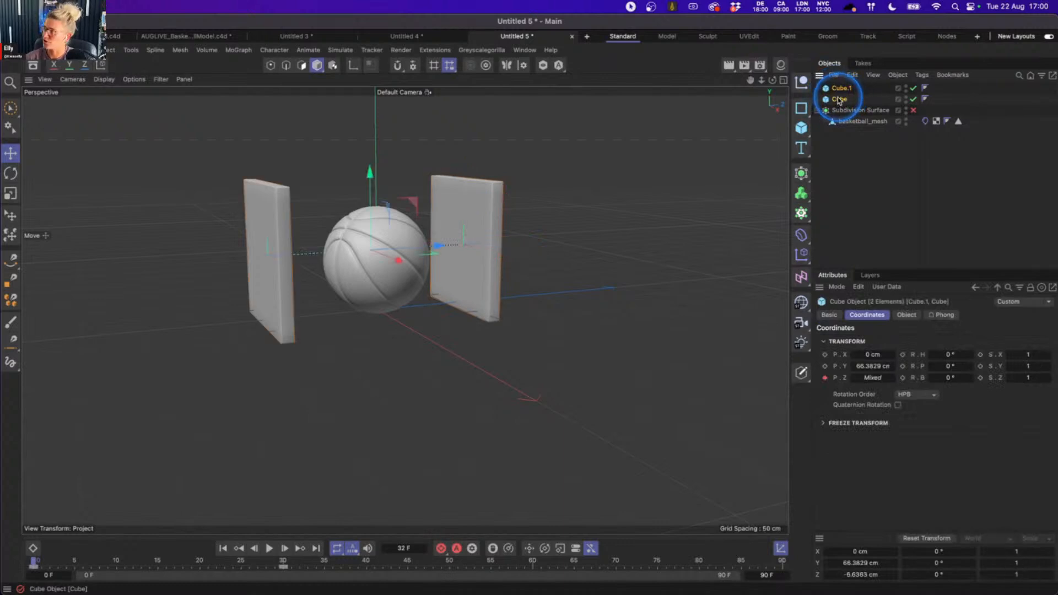
{"action": "right_click", "coordinate": [837, 100]}
{"action": "mouse_move", "coordinate": [925, 253]}
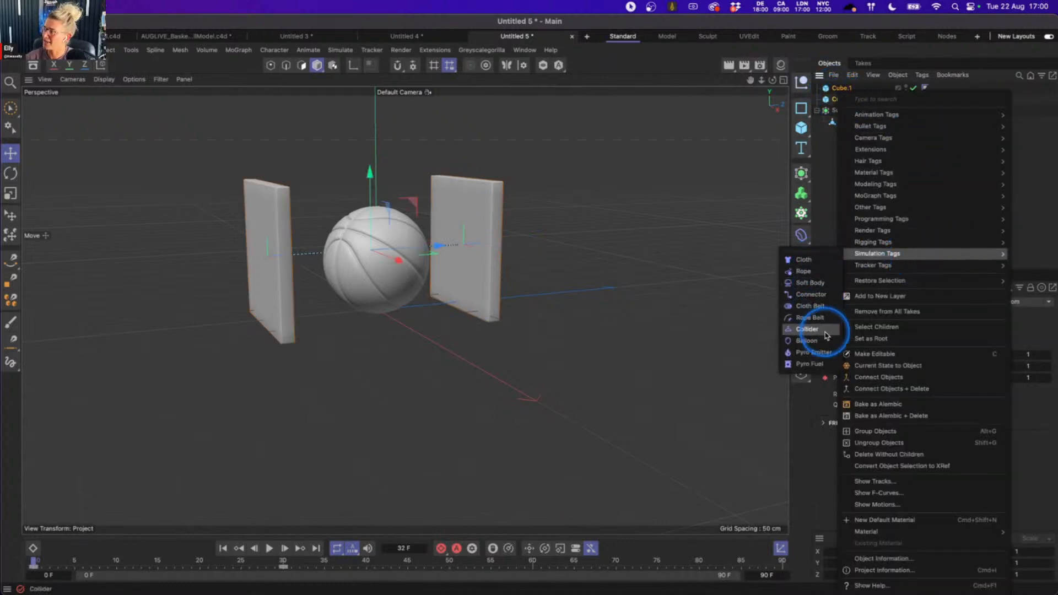
{"action": "left_click", "coordinate": [807, 329]}
{"action": "left_click", "coordinate": [848, 184]}
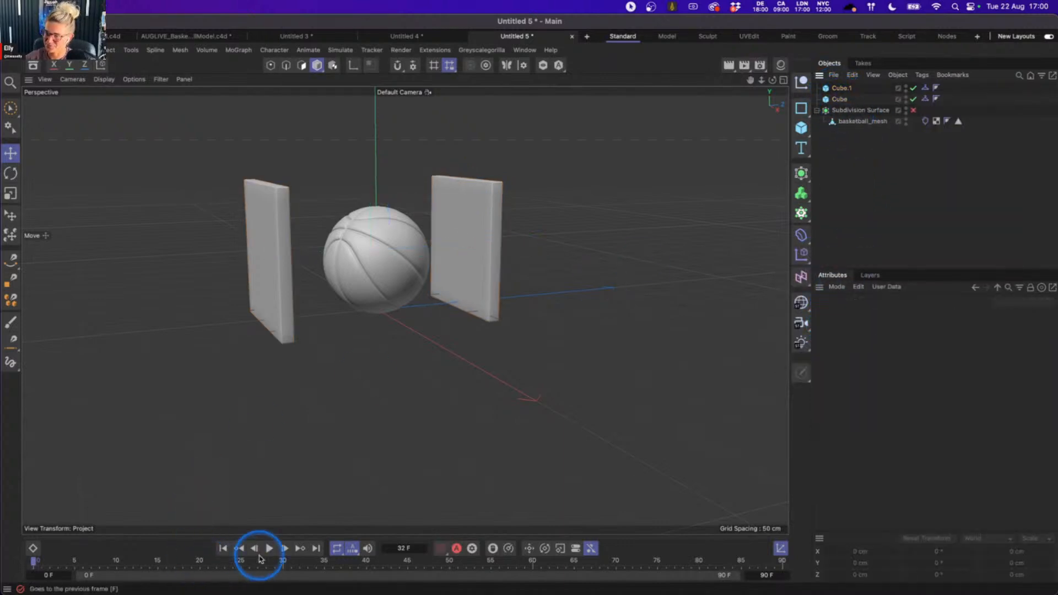
- Play the simulation with the panels as colliders and examine how the basketball is squeezed
{"action": "left_click", "coordinate": [268, 550]}
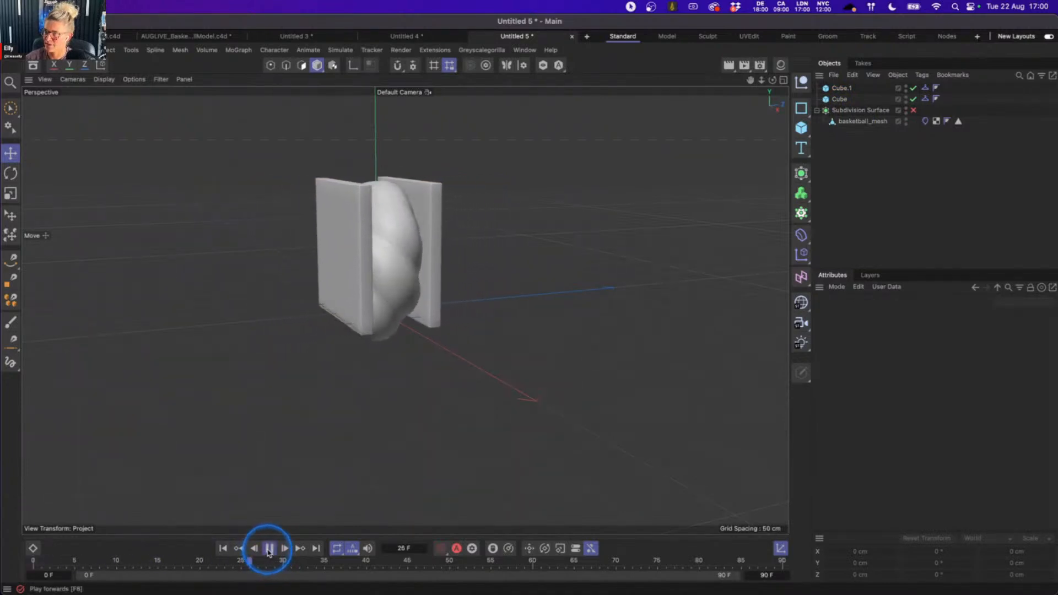
{"action": "left_click", "coordinate": [269, 550]}
{"action": "left_click", "coordinate": [223, 549]}
{"action": "left_click", "coordinate": [268, 548]}
{"action": "left_click", "coordinate": [268, 549]}
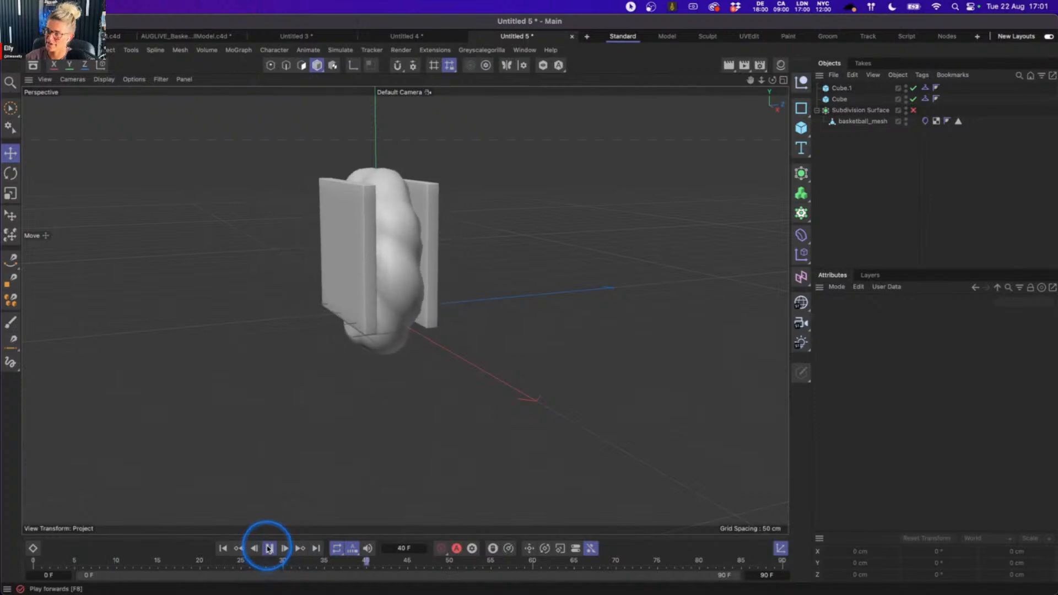
{"action": "left_click", "coordinate": [223, 549]}
- Set both Bendiness and Stretchiness to 100 in the surface settings of the basketball's balloon cloth tag
{"action": "scroll", "coordinate": [431, 283], "scroll_direction": "up", "scroll_amount": 3}
{"action": "left_click", "coordinate": [925, 121]}
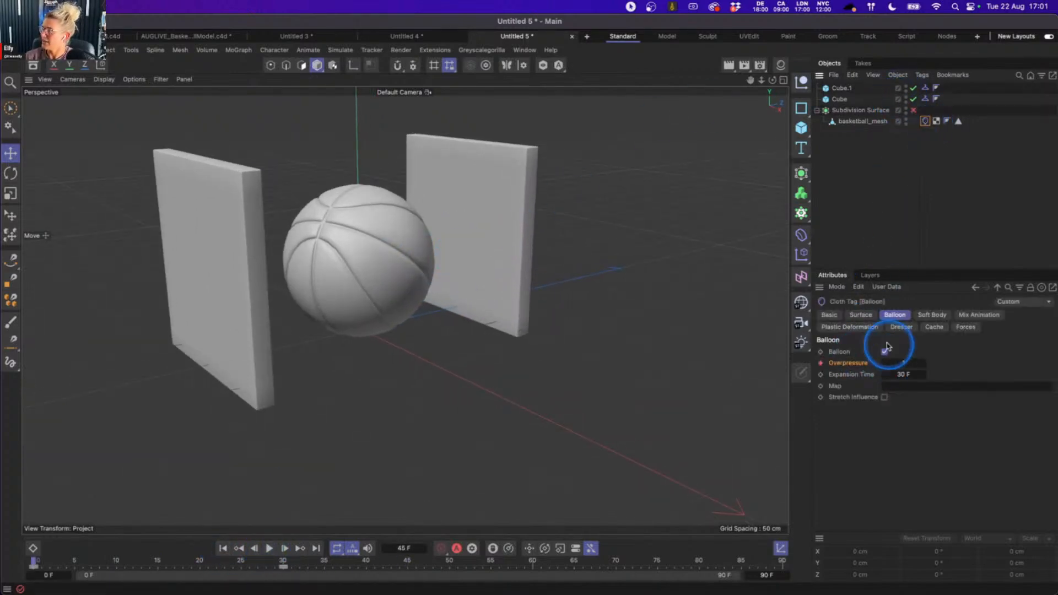
{"action": "left_click", "coordinate": [861, 315]}
{"action": "double_click", "coordinate": [902, 352]}
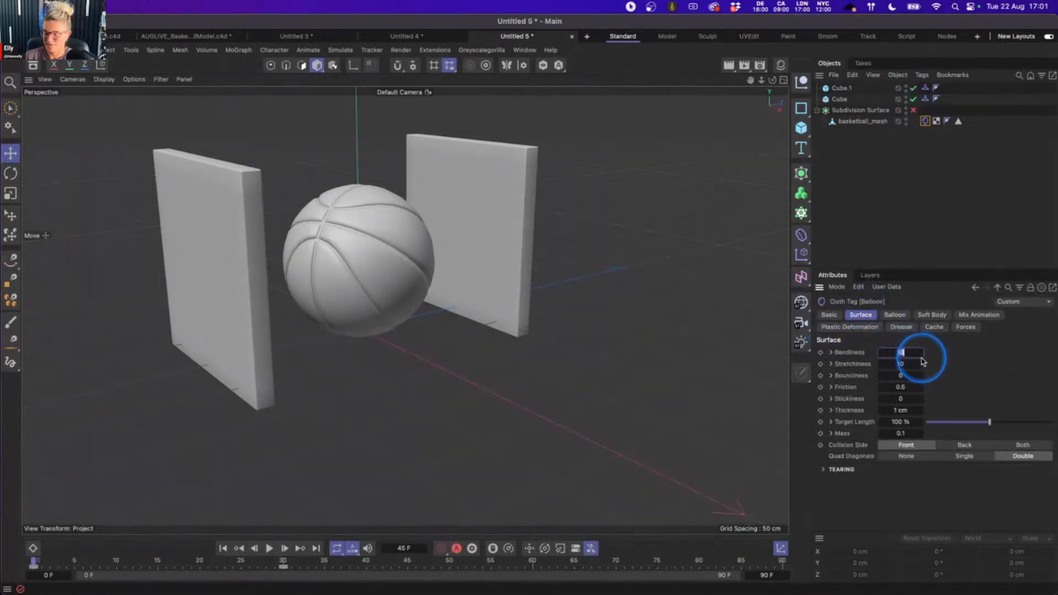
{"action": "type", "text": "100"}
{"action": "double_click", "coordinate": [902, 363]}
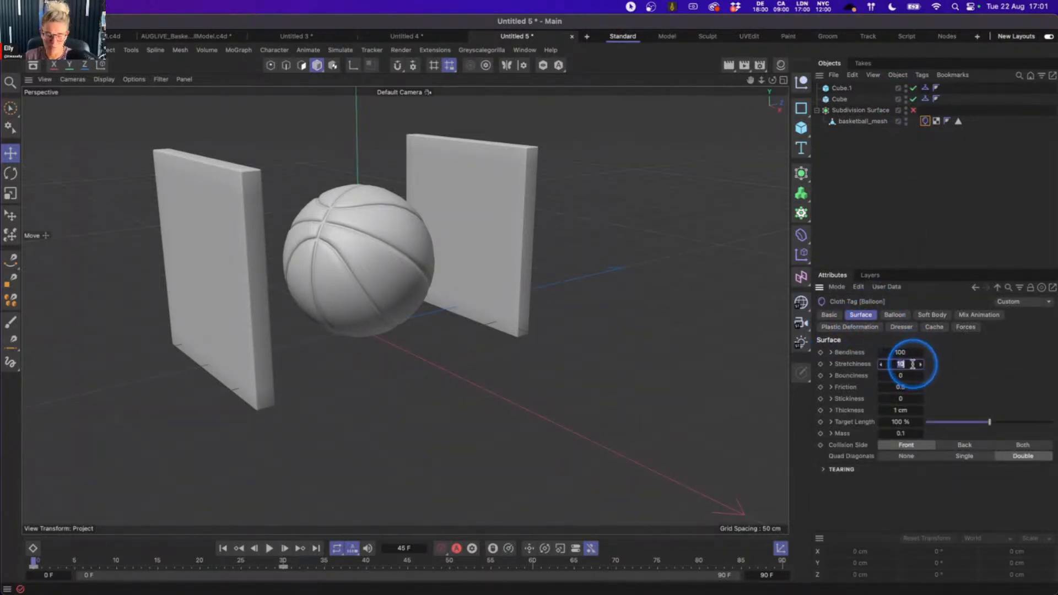
{"action": "type", "text": "100"}
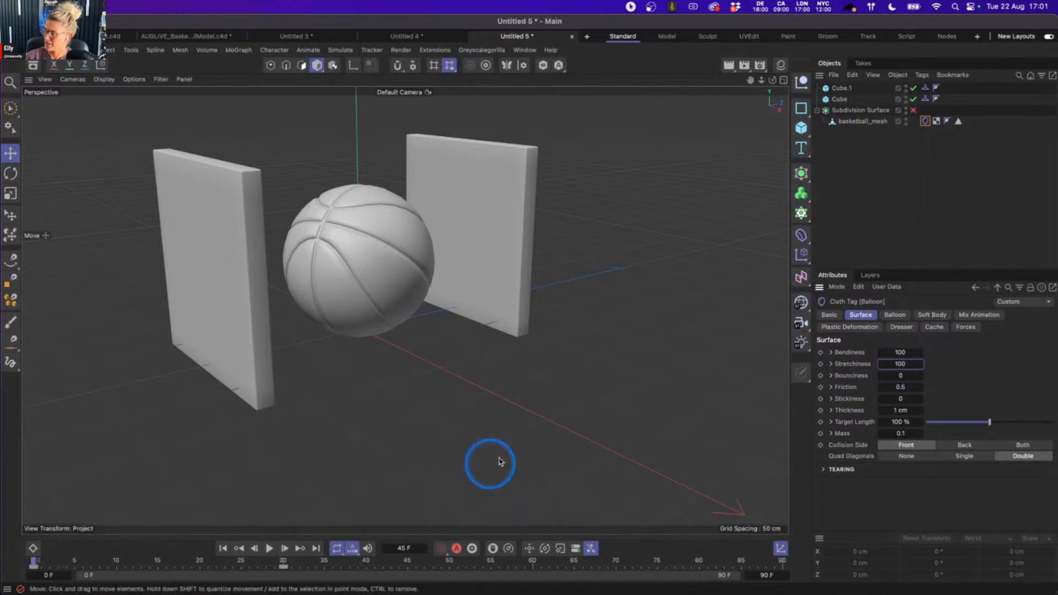
- Keyframe the basketball cloth's Target Length at 100% on frame 0 and at 125% on frame 30
{"action": "left_click", "coordinate": [820, 421]}
{"action": "left_click", "coordinate": [281, 561]}
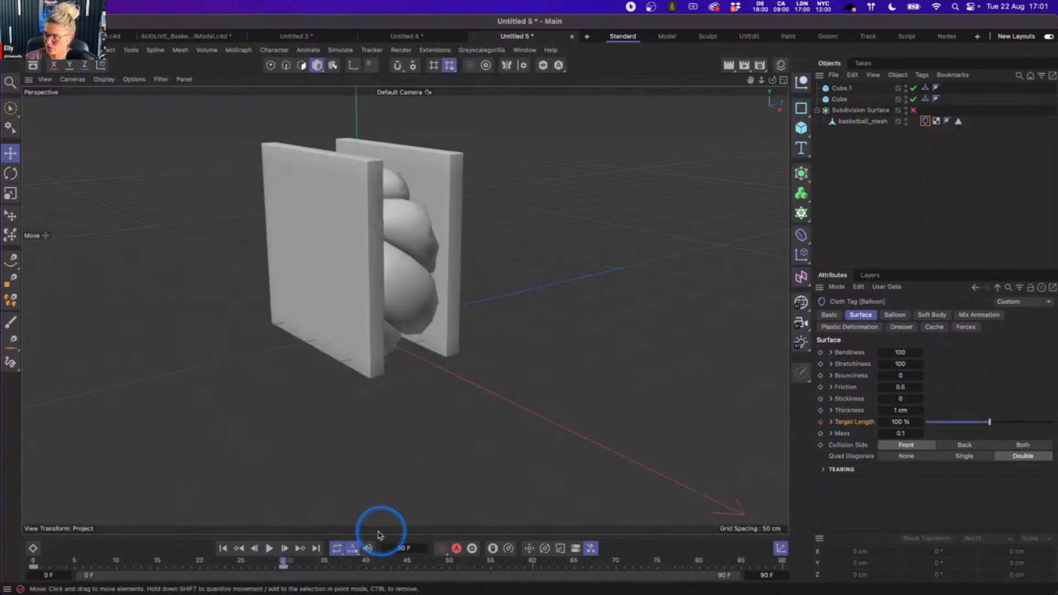
{"action": "double_click", "coordinate": [901, 422]}
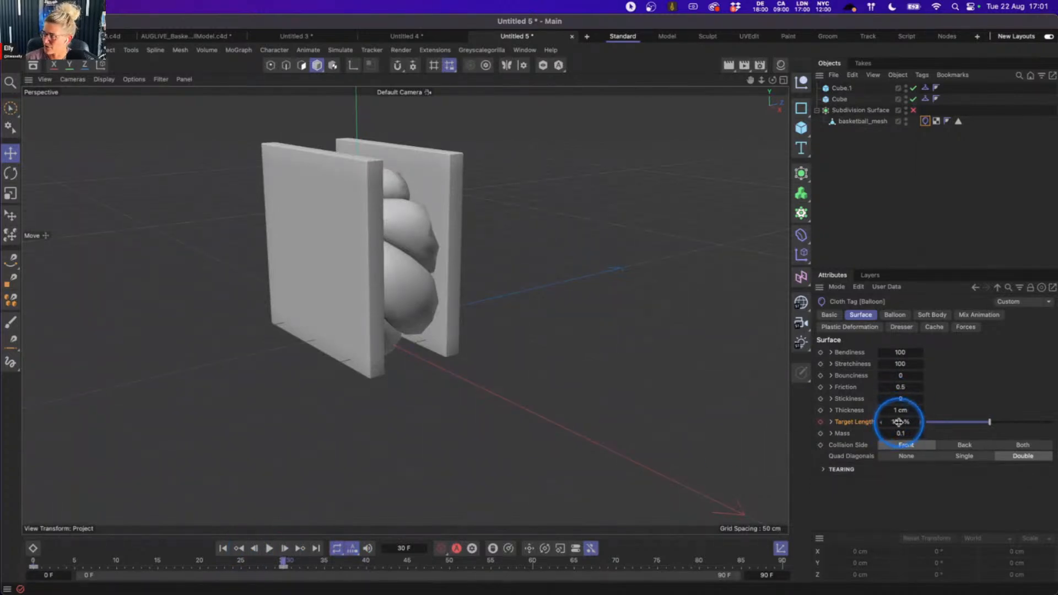
{"action": "type", "text": "125"}
{"action": "key", "text": "Return"}
{"action": "left_click", "coordinate": [820, 422]}
- Play the simulation from the start and examine how the basketball swells between the closing panels
{"action": "left_click", "coordinate": [223, 549]}
{"action": "left_click", "coordinate": [270, 549]}
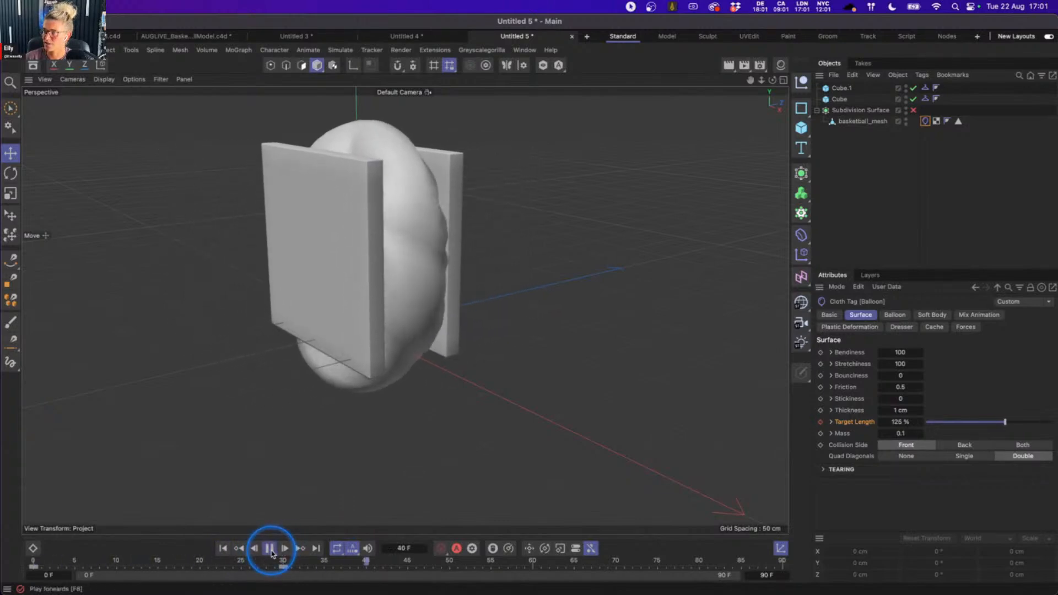
{"action": "left_click", "coordinate": [270, 548]}
- Enable the basketball's Subdivision Surface and replay the simulation to examine the smoothed squeeze from several angles
{"action": "left_click_drag", "start_coordinate": [400, 249], "coordinate": [520, 209], "text": "alt"}
{"action": "left_click", "coordinate": [914, 111]}
{"action": "left_click_drag", "start_coordinate": [602, 260], "coordinate": [401, 279], "text": "alt"}
{"action": "left_click", "coordinate": [222, 550]}
{"action": "left_click", "coordinate": [269, 549]}
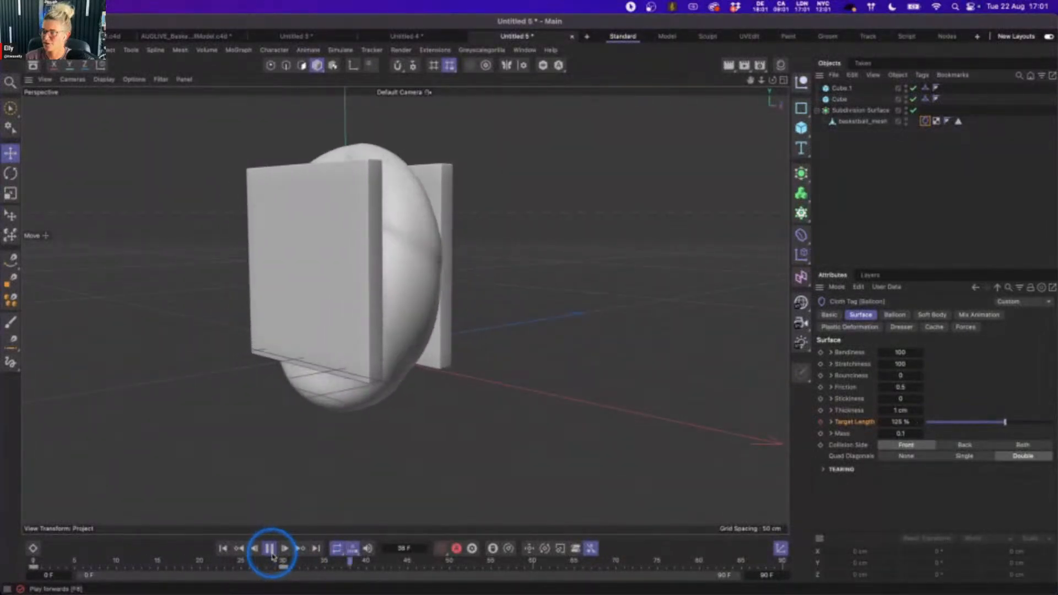
{"action": "left_click", "coordinate": [270, 548]}
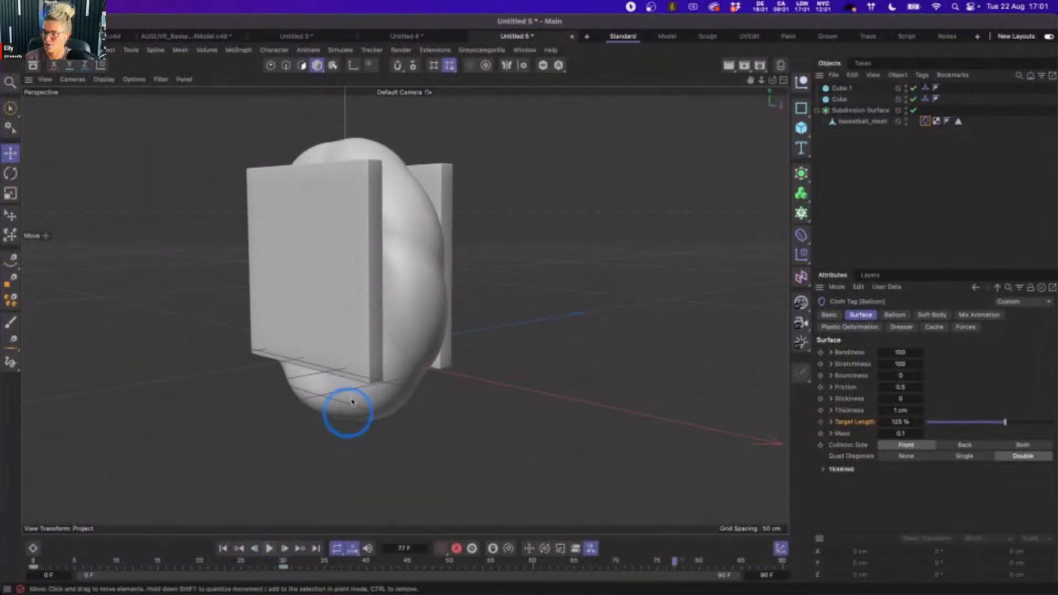
{"action": "left_click_drag", "start_coordinate": [404, 286], "coordinate": [365, 295], "text": "alt"}
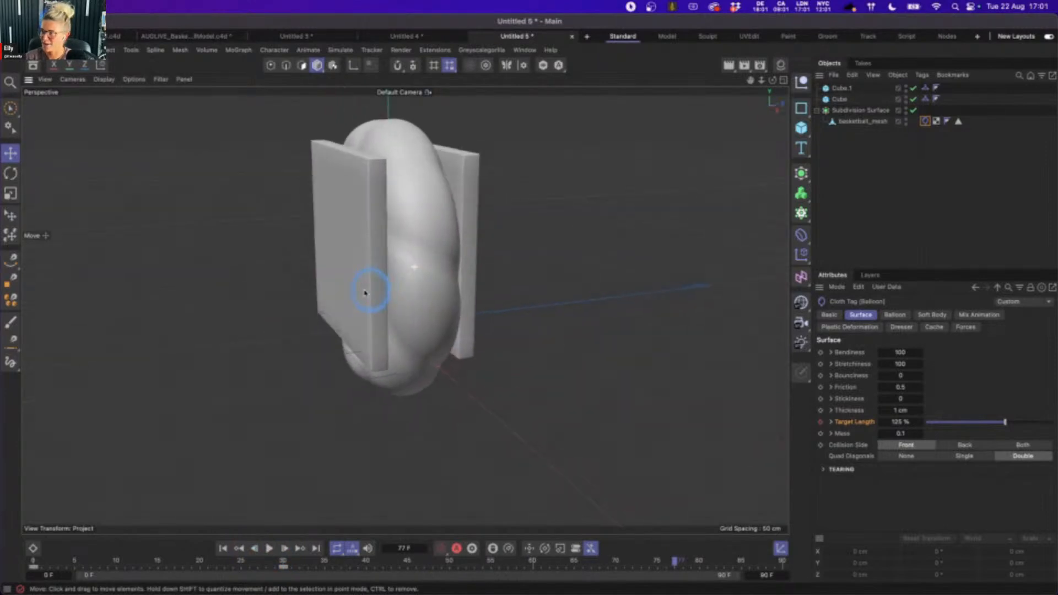
{"action": "left_click_drag", "start_coordinate": [409, 253], "coordinate": [429, 307], "text": "alt"}
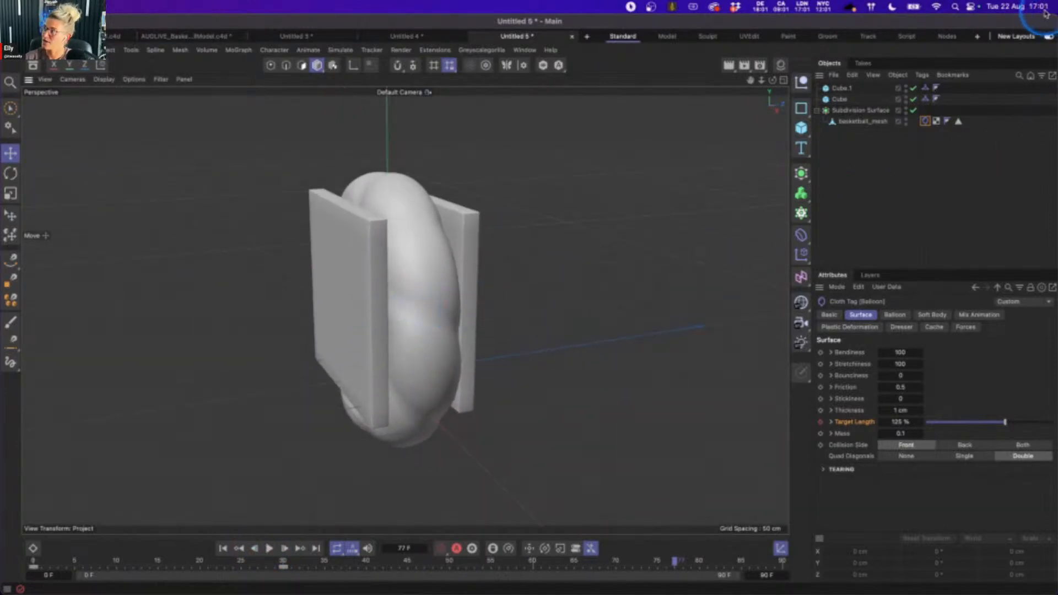
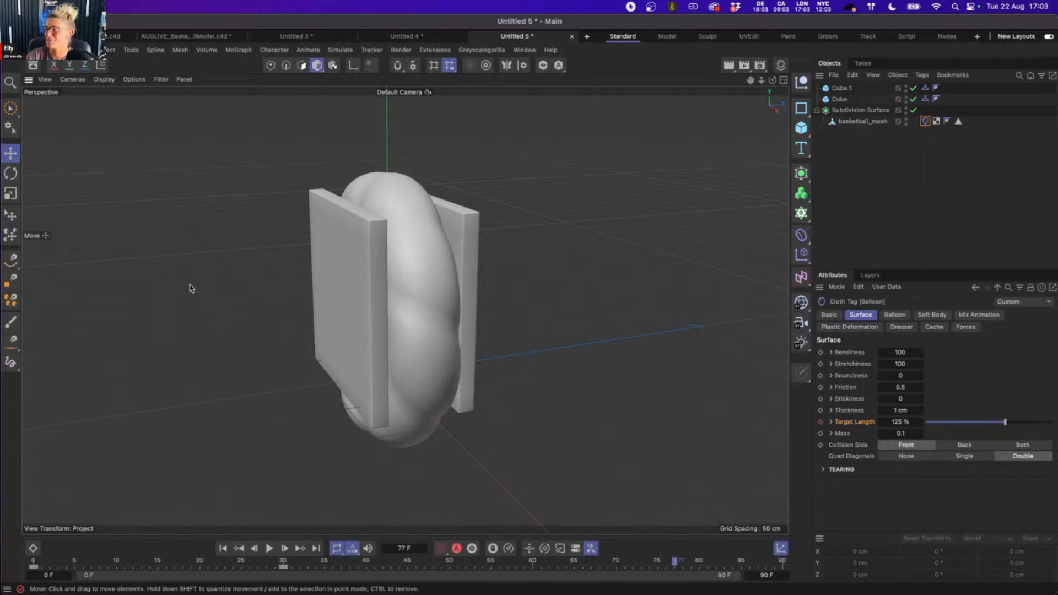
- Switch to the AUGLIVE_KeyboardModel_0001.c4d project and play its inflating keys simulation from the start
{"action": "left_click", "coordinate": [292, 36]}
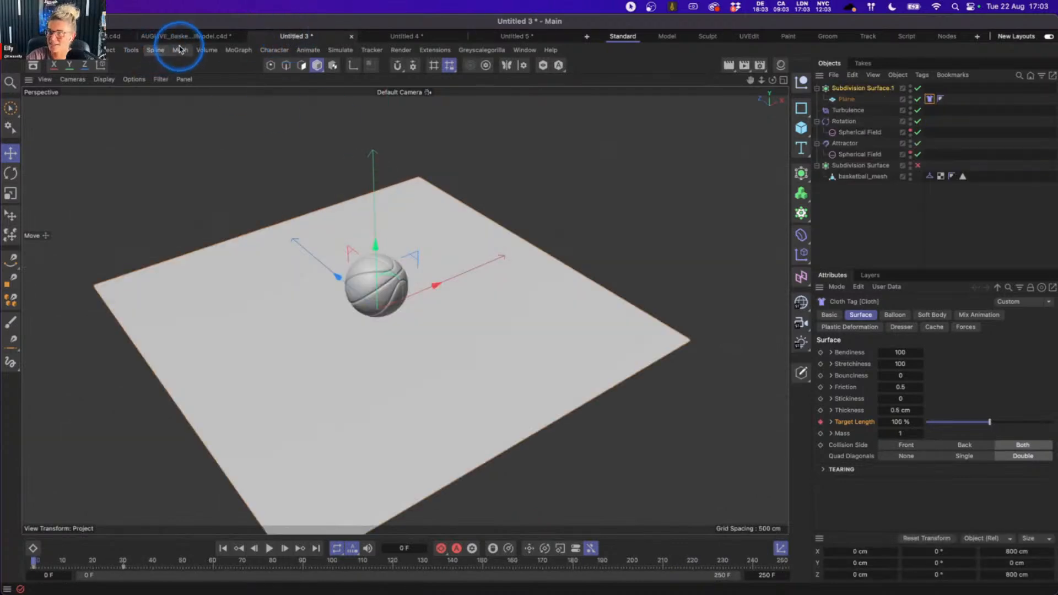
{"action": "left_click", "coordinate": [117, 36]}
{"action": "left_click", "coordinate": [224, 547]}
{"action": "left_click", "coordinate": [270, 548]}
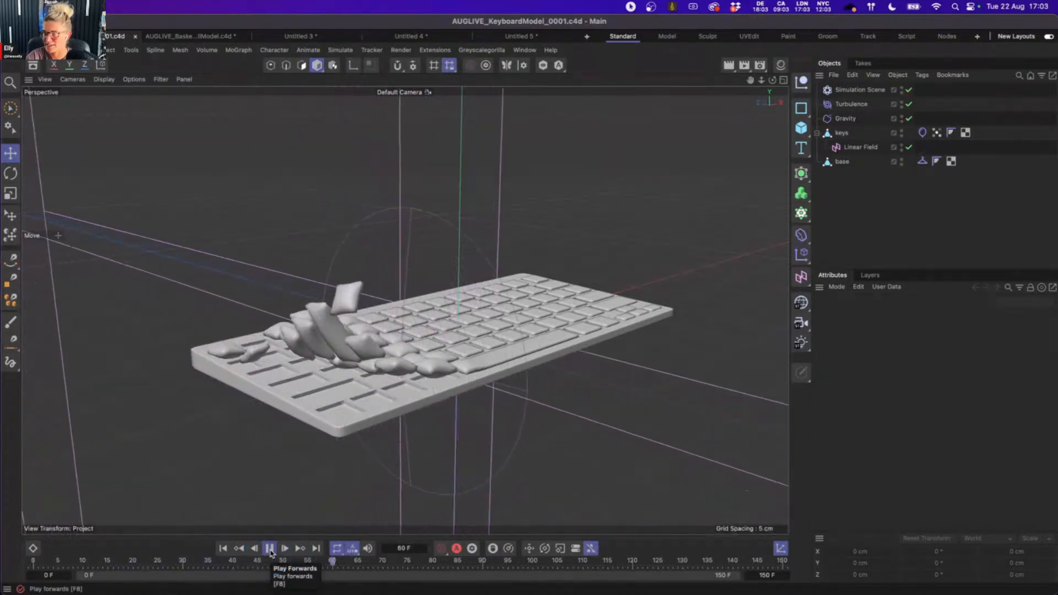
{"action": "left_click", "coordinate": [270, 552]}
- Switch to the Untitled 3 project and play the cloth plane simulation around the basketball
{"action": "left_click", "coordinate": [324, 38]}
{"action": "left_click", "coordinate": [267, 547]}
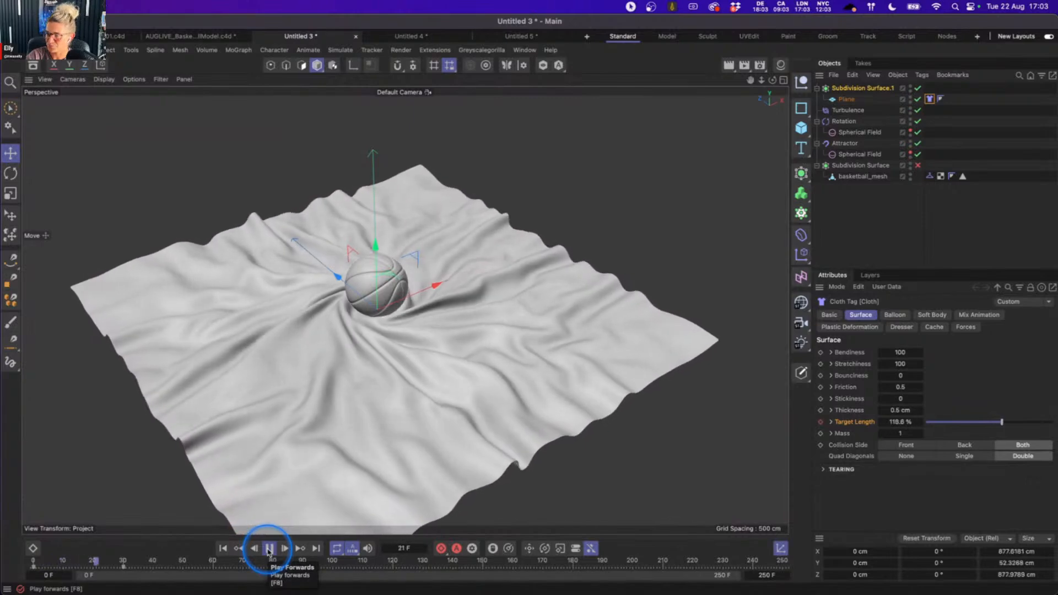
{"action": "left_click", "coordinate": [268, 548]}
{"action": "left_click", "coordinate": [497, 247]}
- Switch to the Untitled 4 project and play the simulation of the bubble bound by two rope rings from the start
{"action": "left_click", "coordinate": [411, 35]}
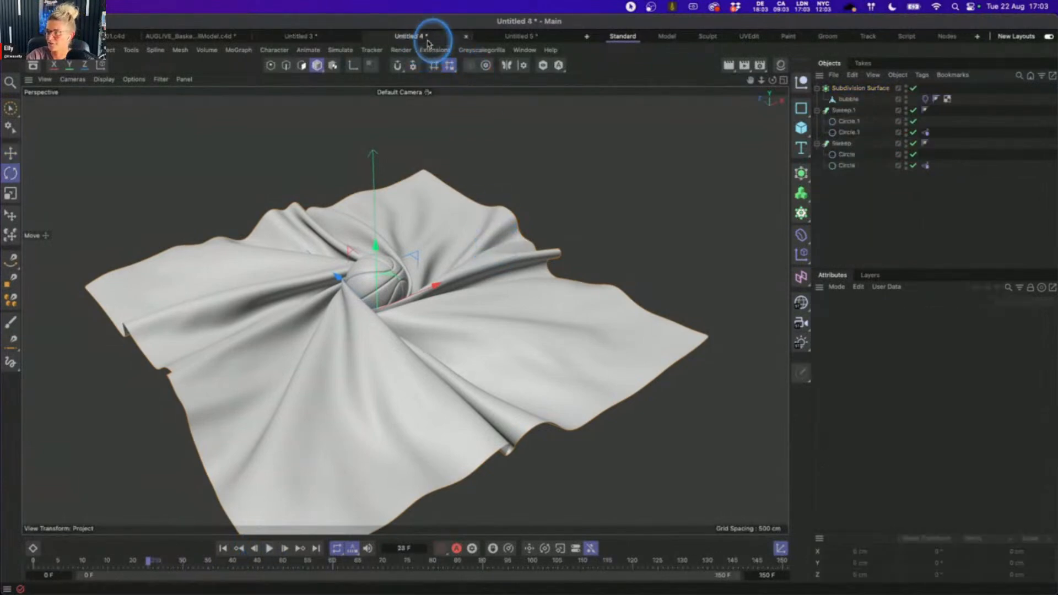
{"action": "left_click", "coordinate": [270, 532]}
{"action": "left_click", "coordinate": [222, 548]}
{"action": "left_click", "coordinate": [269, 548]}
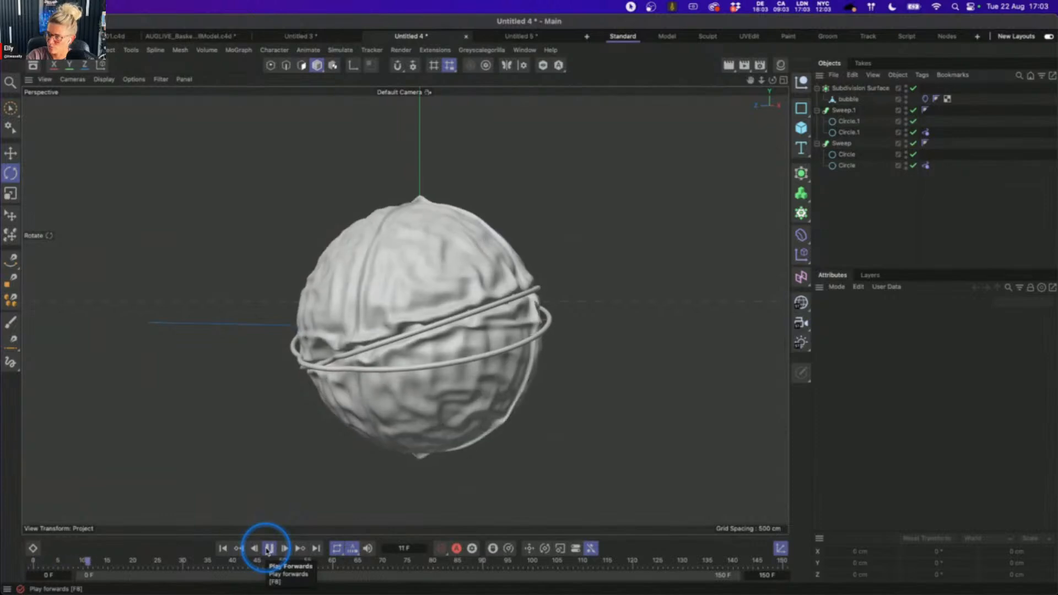
{"action": "left_click", "coordinate": [268, 549]}
{"action": "left_click", "coordinate": [268, 549]}
{"action": "left_click", "coordinate": [268, 549]}
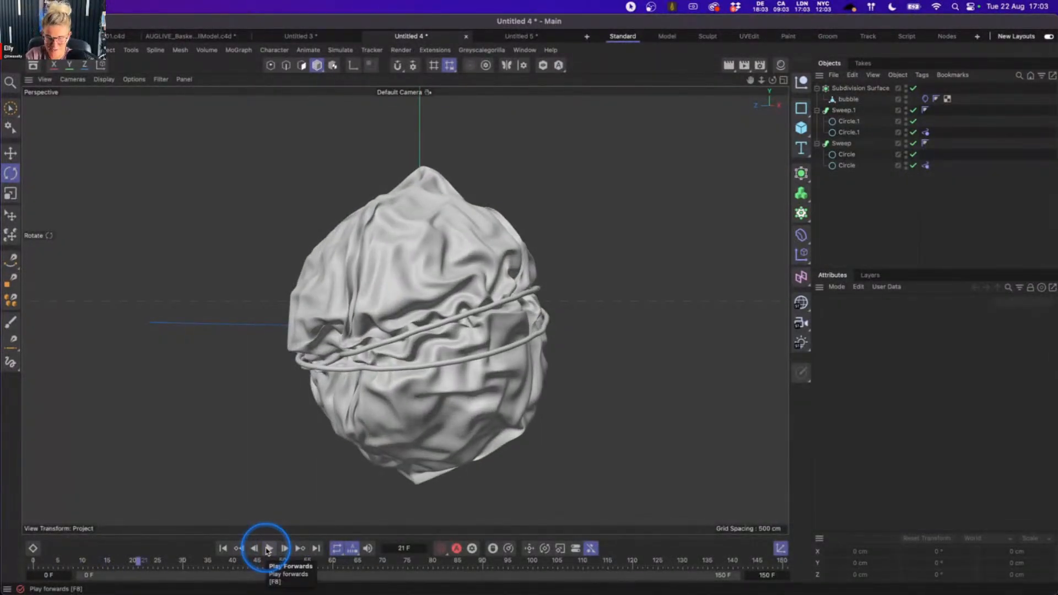
- Return to the Untitled 5 project, replay the basketball squeeze from the start and reveal the balloon tag's tearing options
{"action": "left_click", "coordinate": [517, 36]}
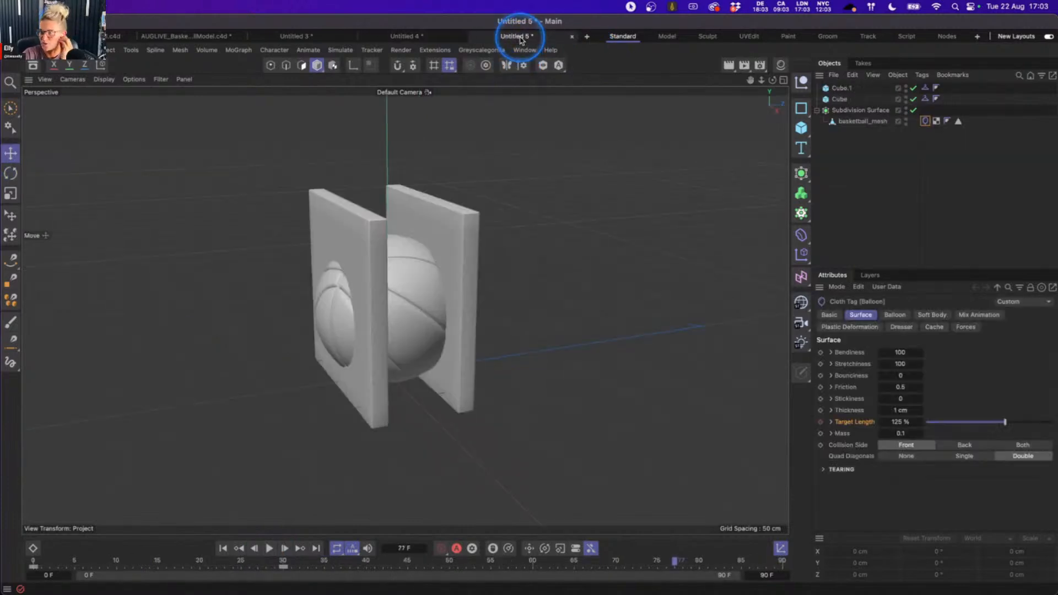
{"action": "left_click", "coordinate": [223, 548]}
{"action": "left_click", "coordinate": [268, 549]}
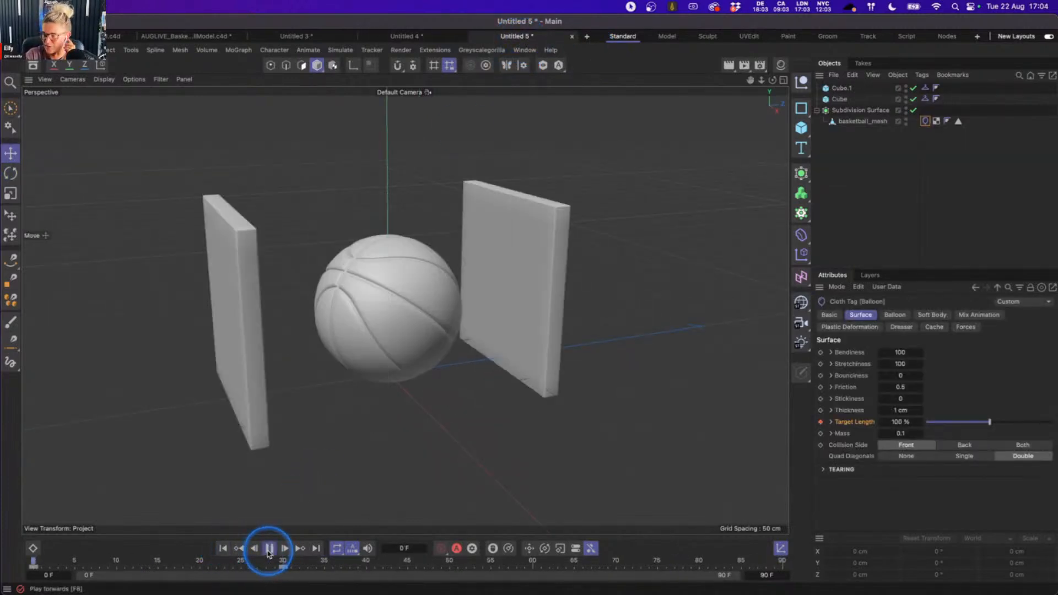
{"action": "left_click", "coordinate": [269, 552]}
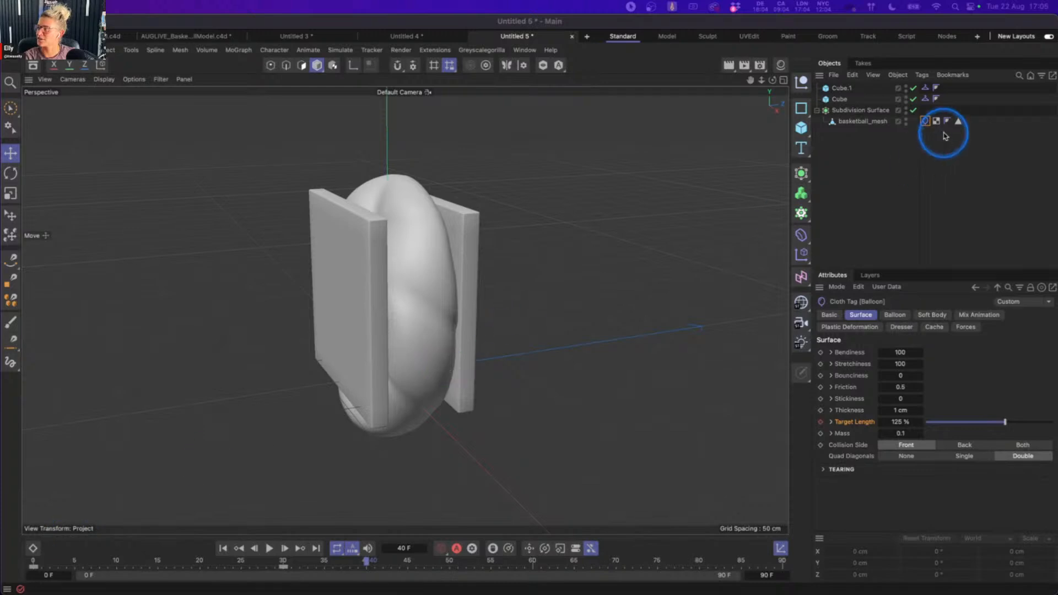
{"action": "left_click", "coordinate": [824, 468]}
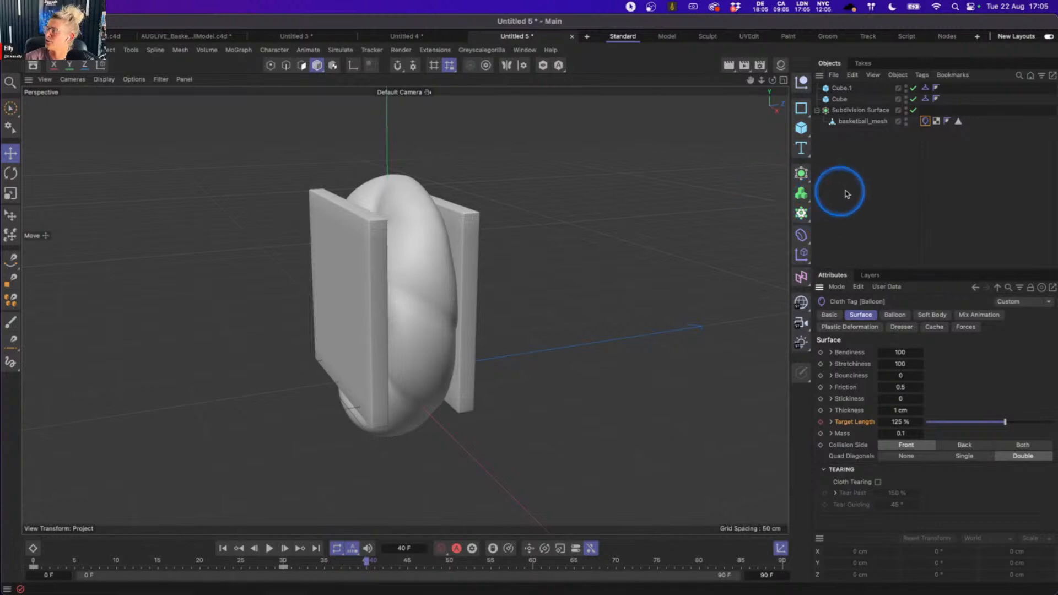
- Add a cube and a circle spline to the scene, and give the circle a Rope simulation tag
{"action": "left_click", "coordinate": [801, 128]}
{"action": "left_click_drag", "start_coordinate": [801, 108], "coordinate": [893, 126]}
{"action": "right_click", "coordinate": [843, 92]}
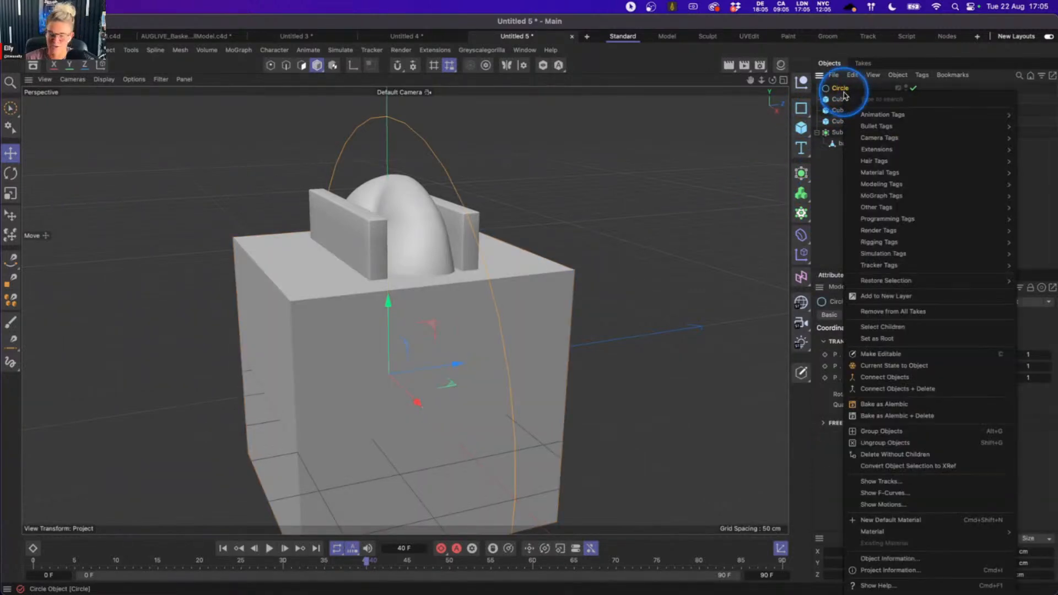
{"action": "type", "text": "rope"}
{"action": "mouse_move", "coordinate": [872, 110]}
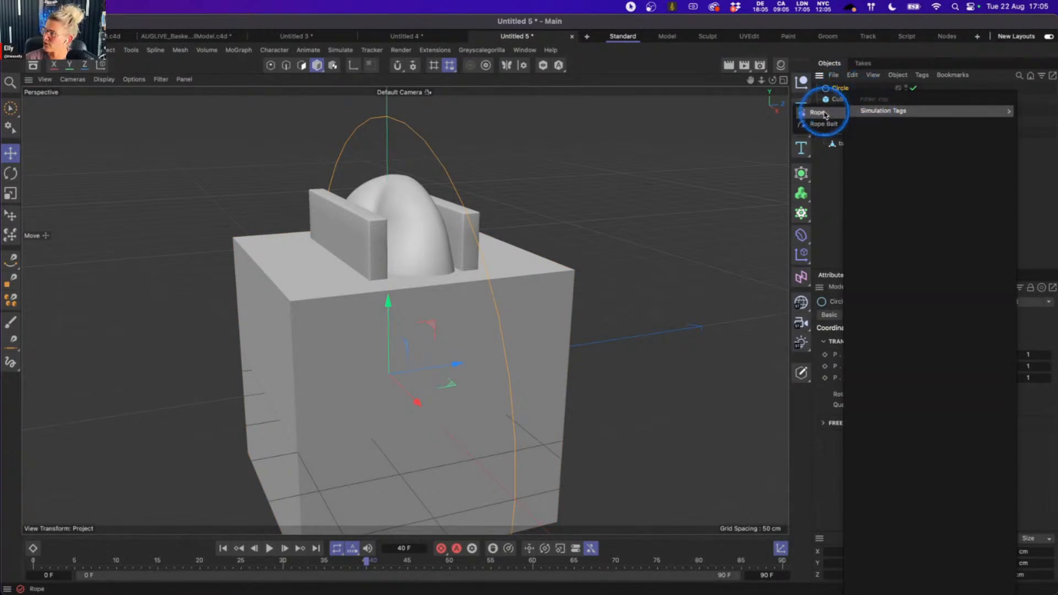
{"action": "left_click", "coordinate": [826, 112]}
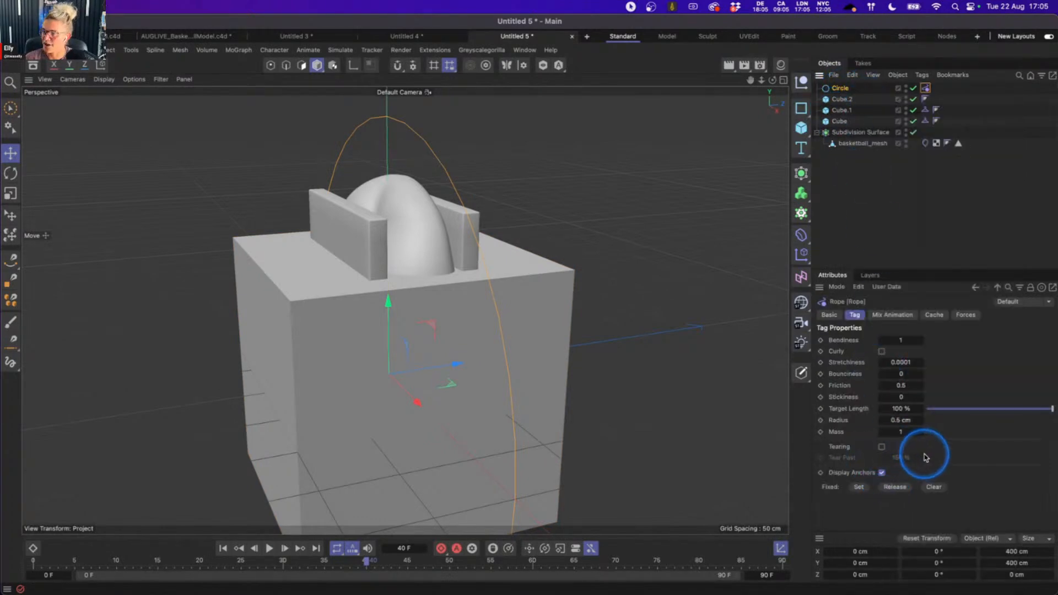